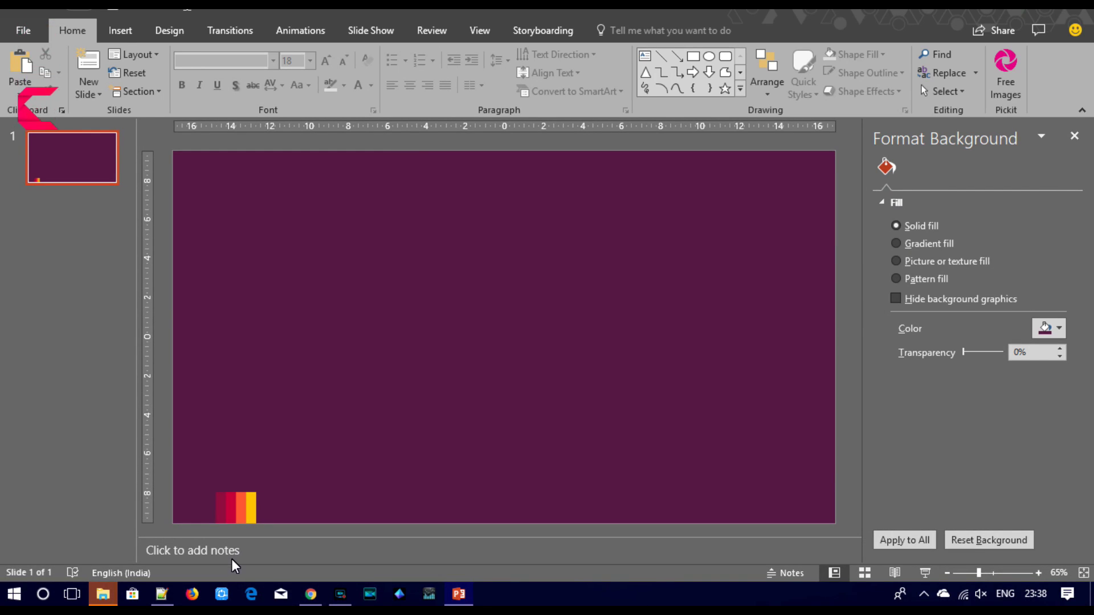
Step: Switch the slide background to a gradient whose first stop, at 3%, is dark purple from the colour strip
mouse_move(233, 523)
left_mouse_down()
mouse_move(493, 308)
mouse_move(642, 264)
mouse_move(726, 304)
mouse_move(270, 499)
left_mouse_up()
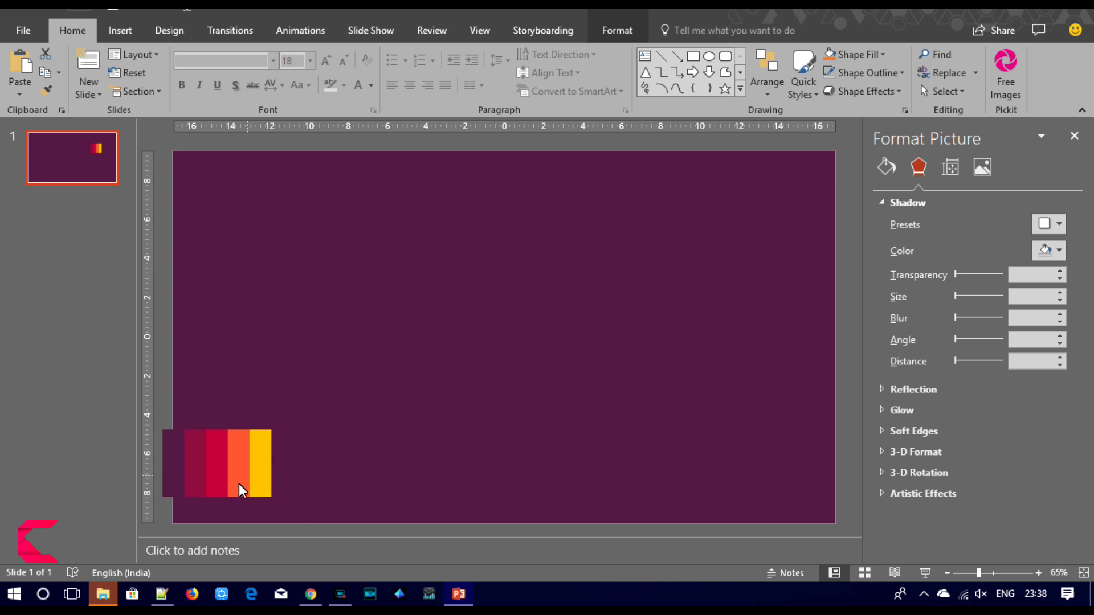
left_click(476, 300)
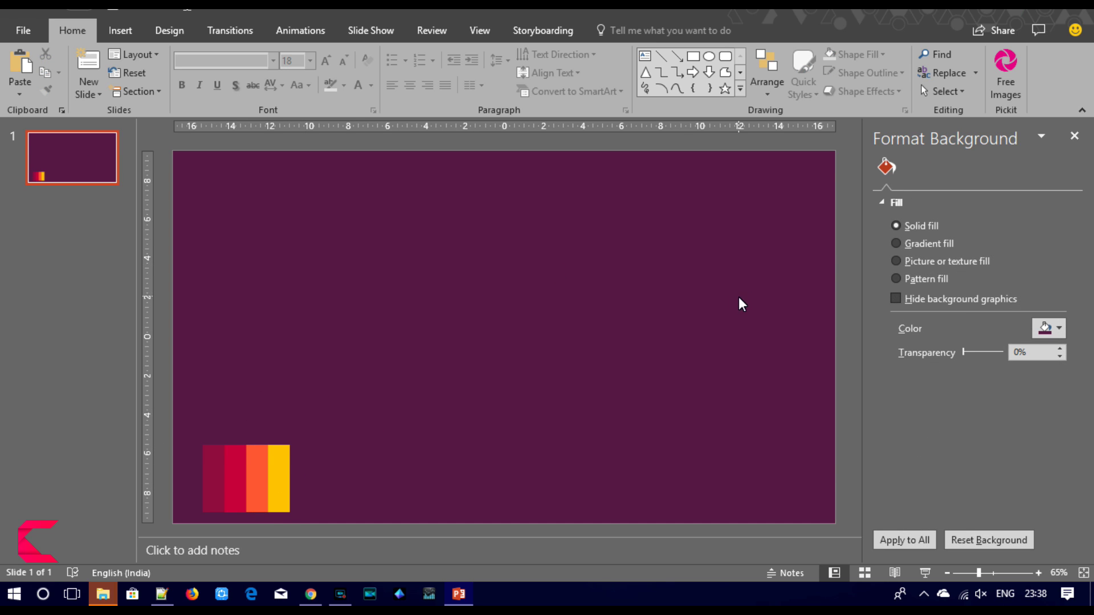
left_click(946, 244)
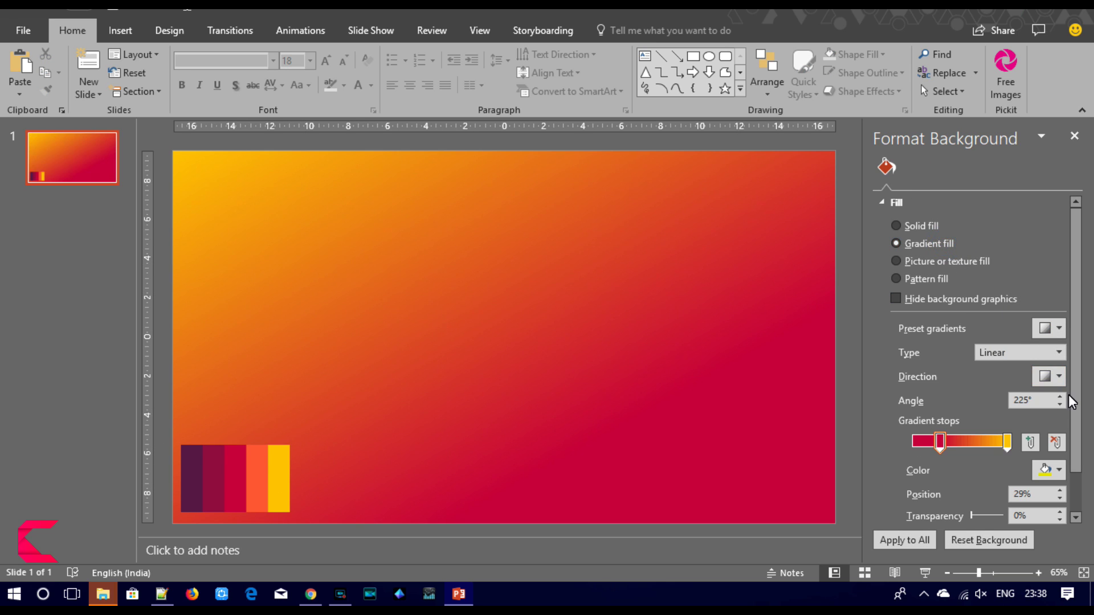
left_click_drag(940, 442, 915, 442)
left_click(1059, 470)
left_click(1032, 451)
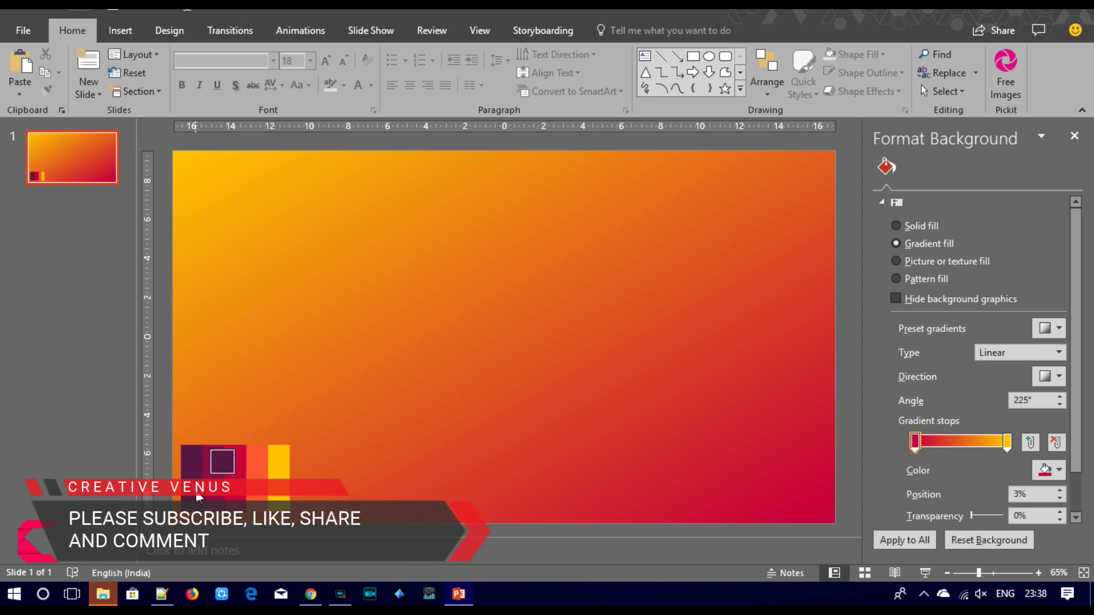
left_click(195, 490)
Step: Make the right stop crimson from the strip, keep the 225° angle, and move it to 82%
left_click(1006, 442)
left_click(1059, 469)
left_click(1003, 451)
left_click(235, 464)
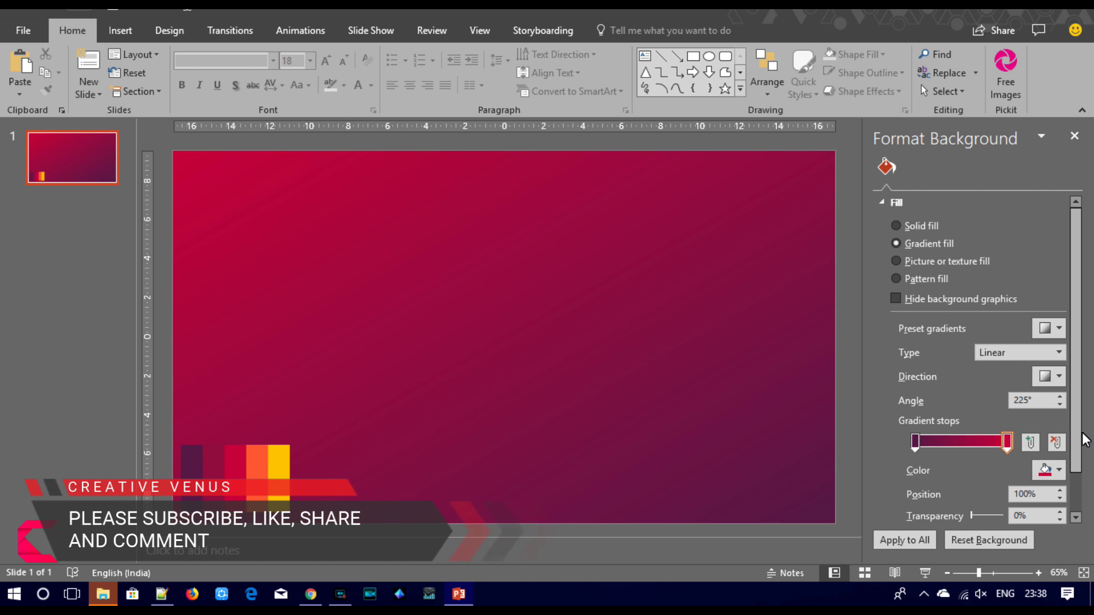
left_click(1058, 376)
left_click(1059, 376)
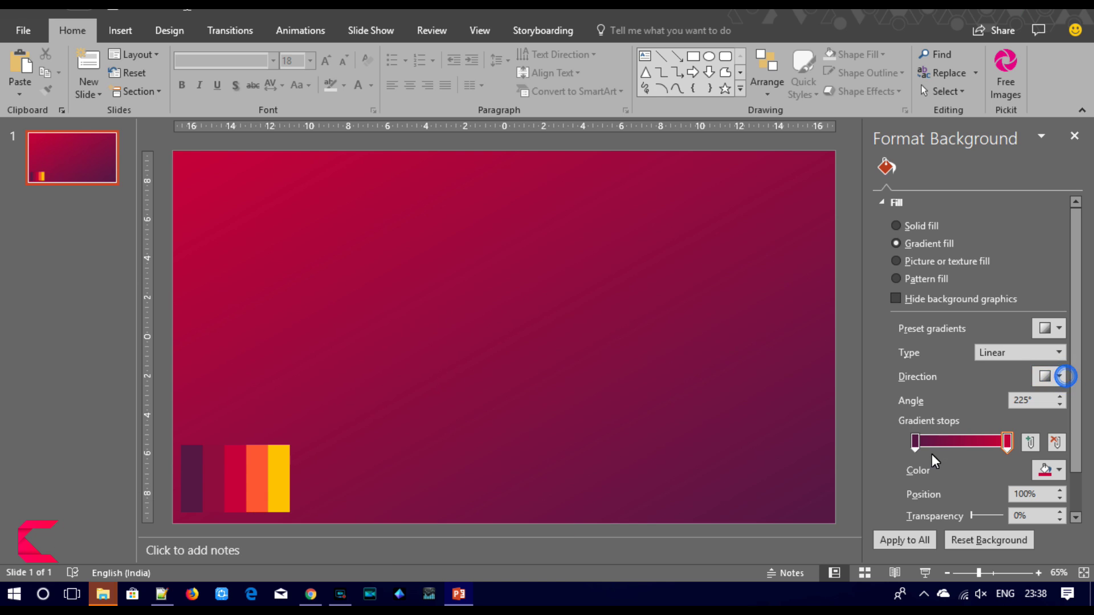
left_click_drag(1007, 448, 991, 449)
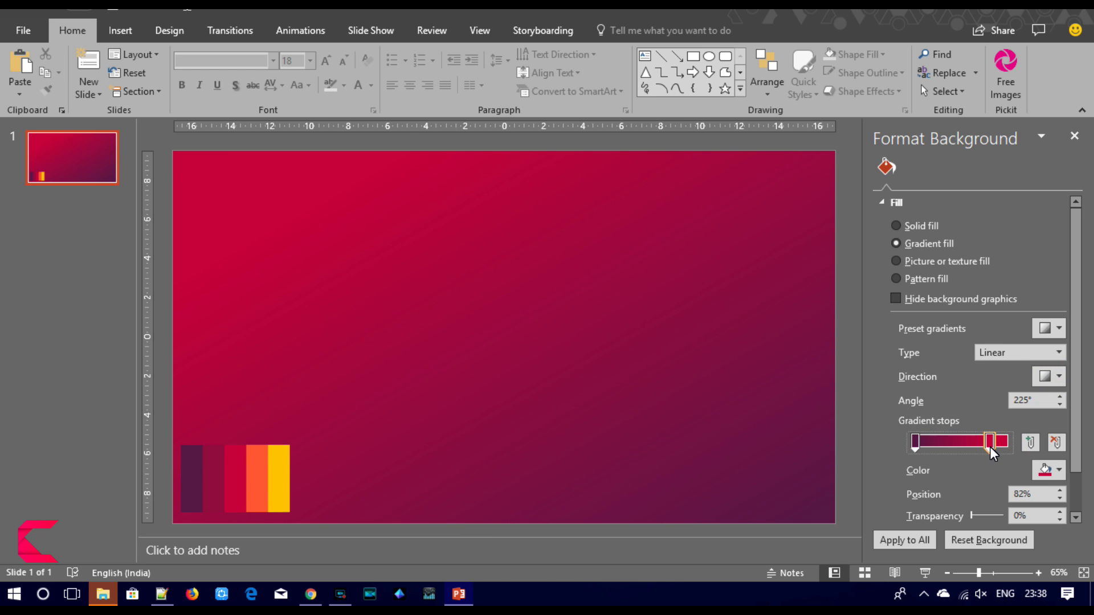
left_click(121, 30)
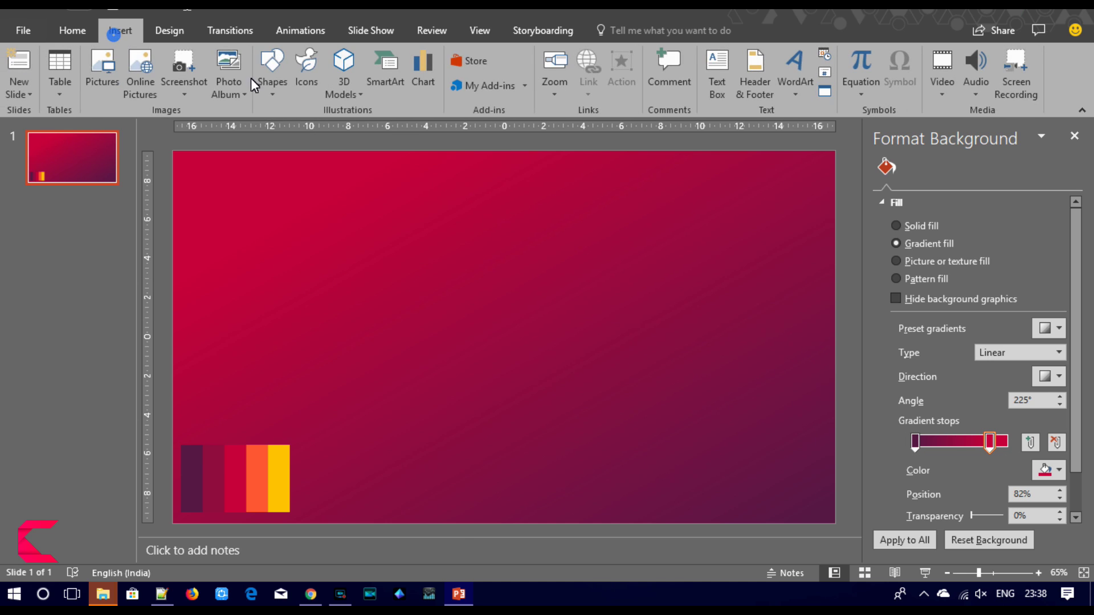
Step: Draw a rounded rectangle card and shift it lower and to the left
left_click(273, 72)
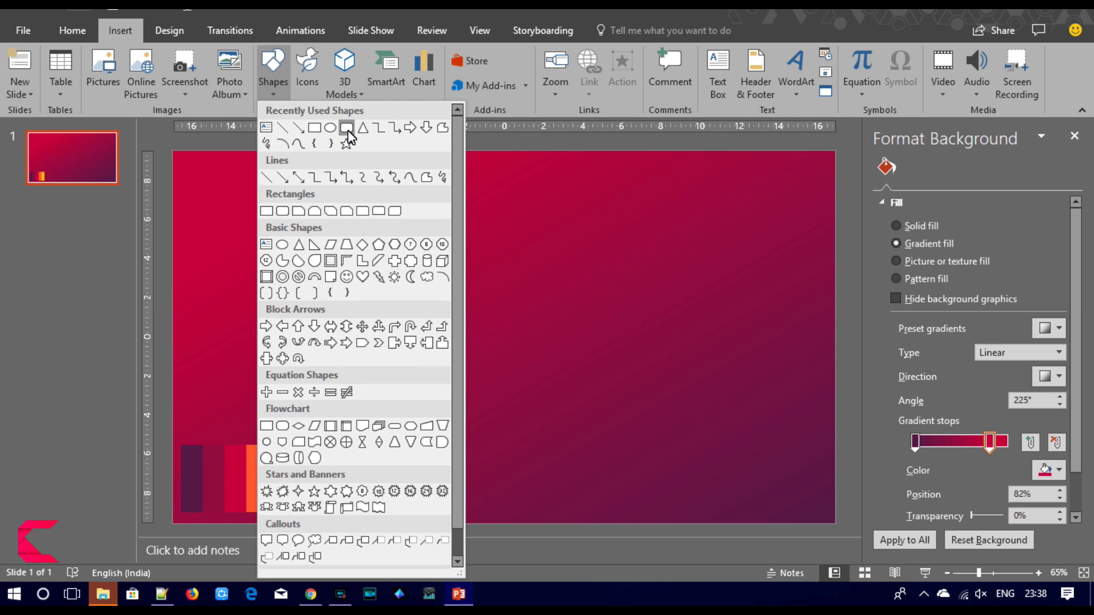
left_click(348, 131)
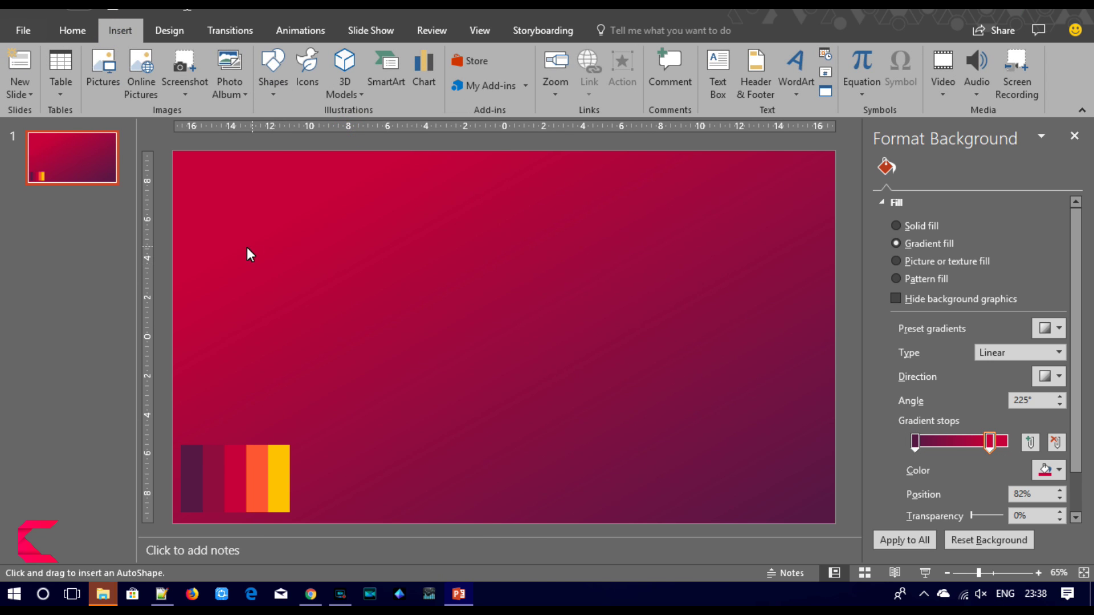
left_click_drag(242, 246, 409, 467)
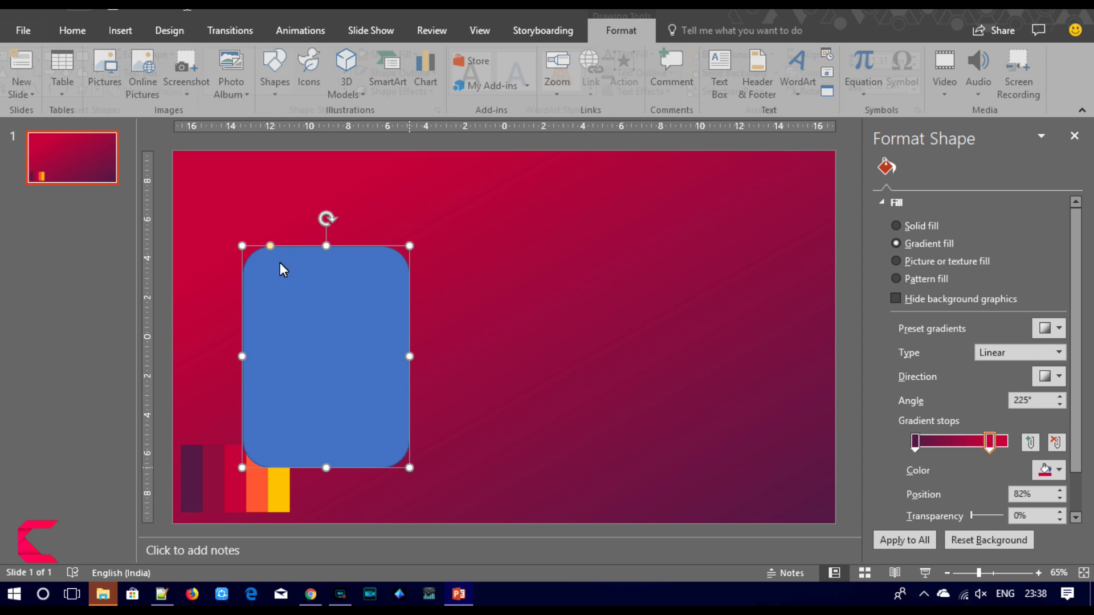
left_click_drag(270, 252, 262, 254)
left_click_drag(344, 283, 326, 304)
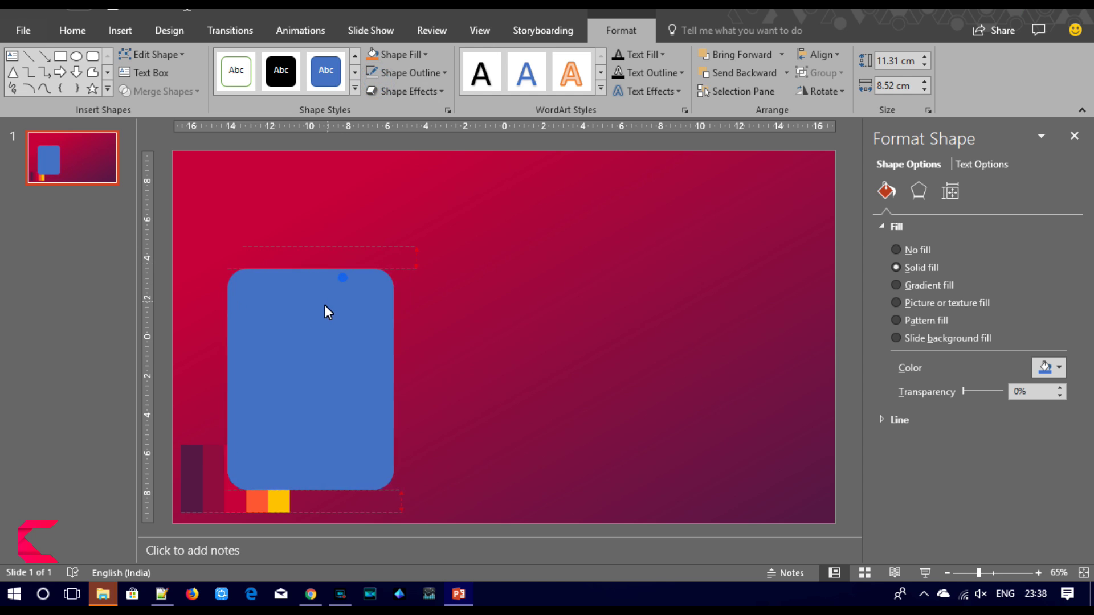
Step: Fill the card with a gradient whose stops are crimson and orange, sampled from the colour strip
left_click(1056, 368)
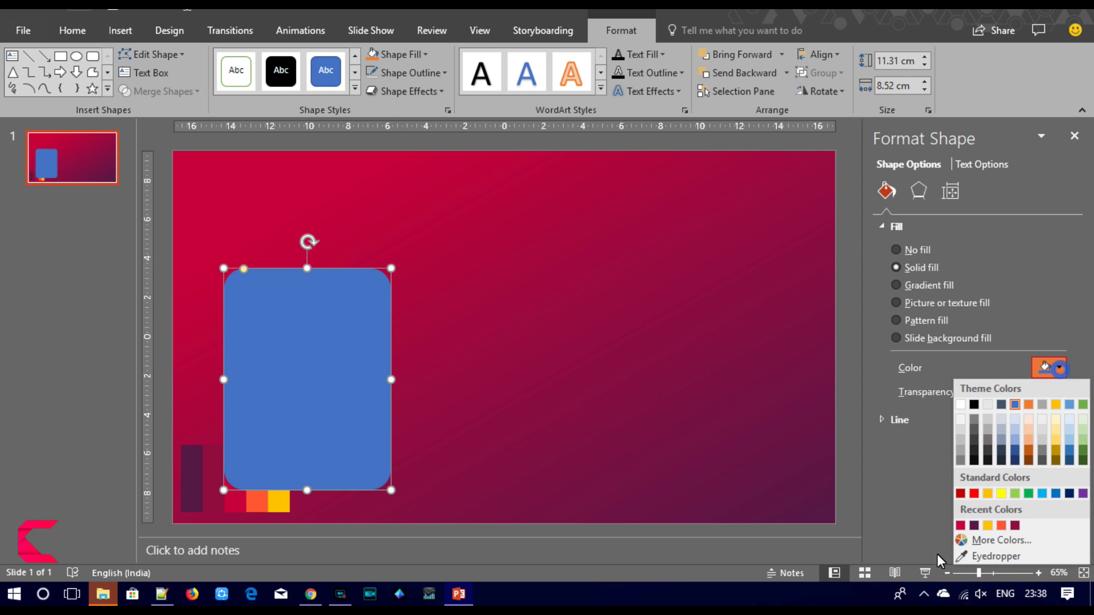
left_click(930, 286)
left_click(1051, 513)
left_click(1025, 490)
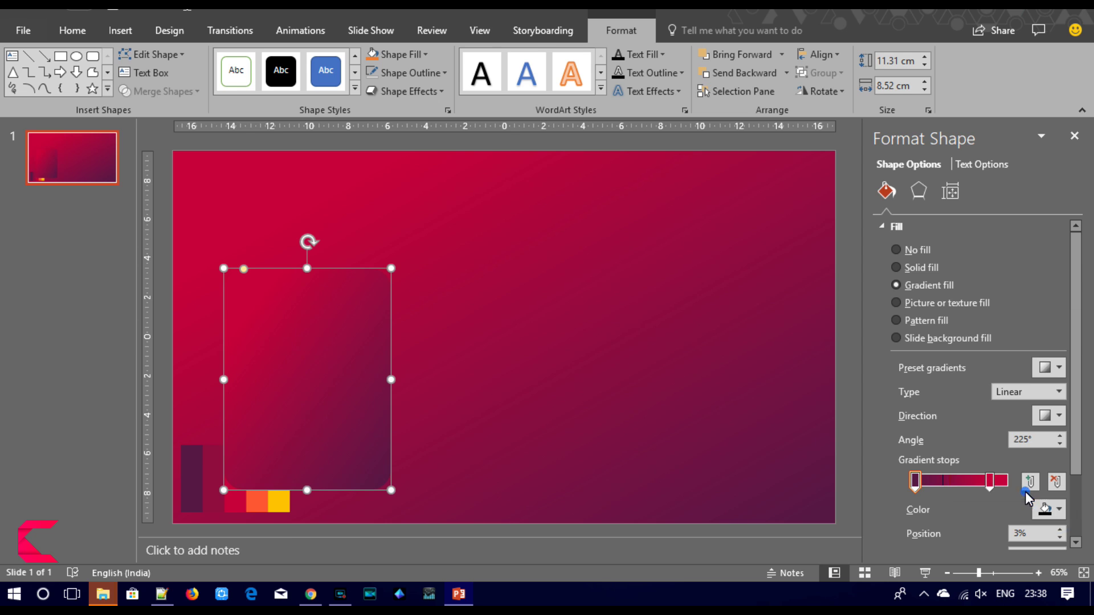
left_click(233, 505)
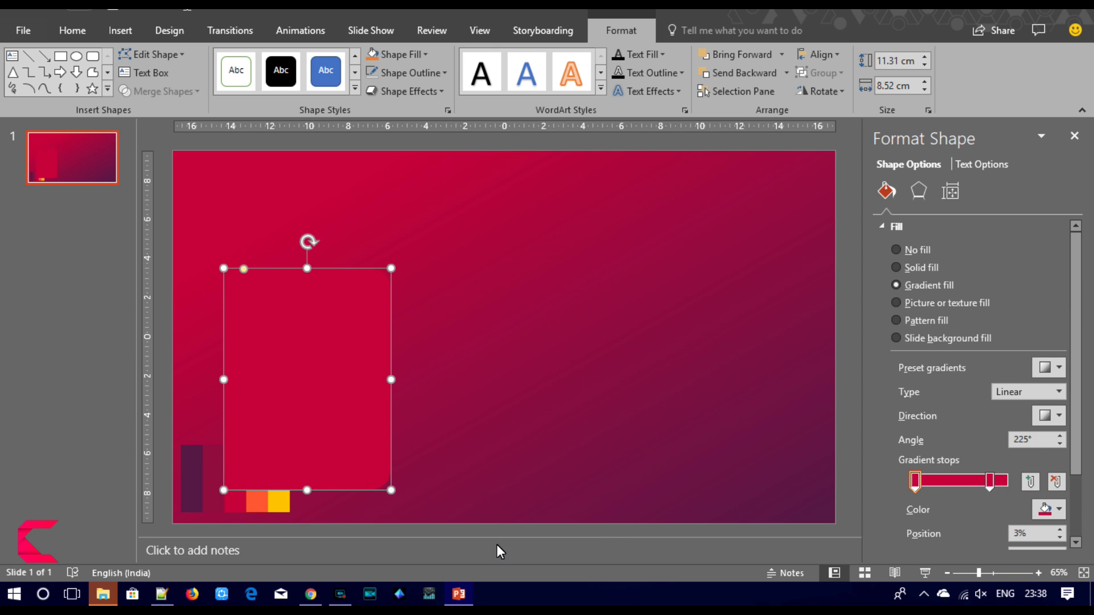
left_click(990, 481)
left_click(1051, 508)
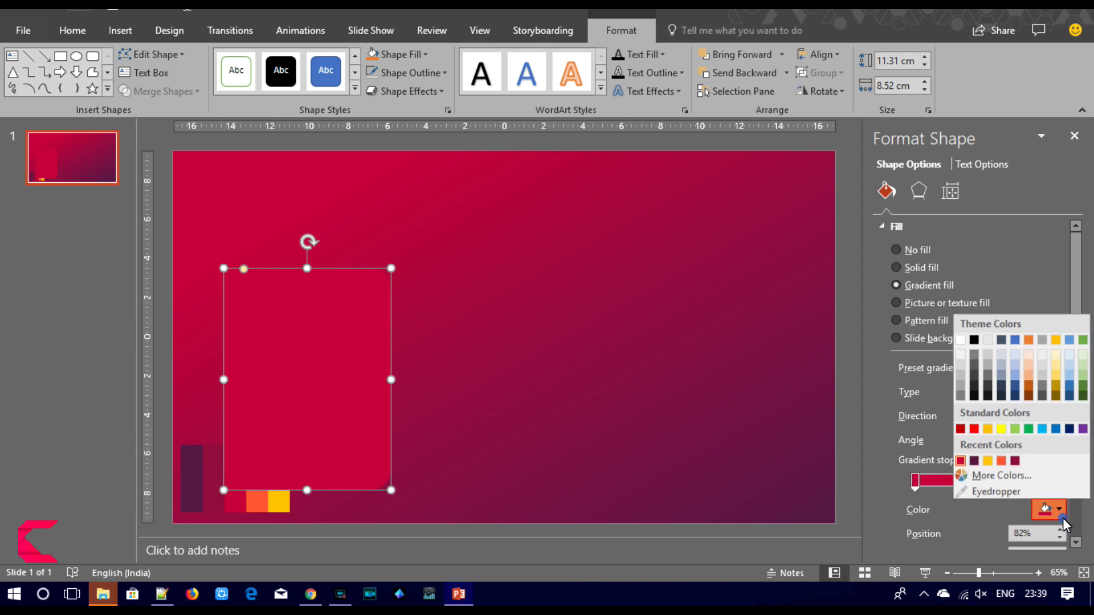
left_click(1030, 494)
left_click(259, 500)
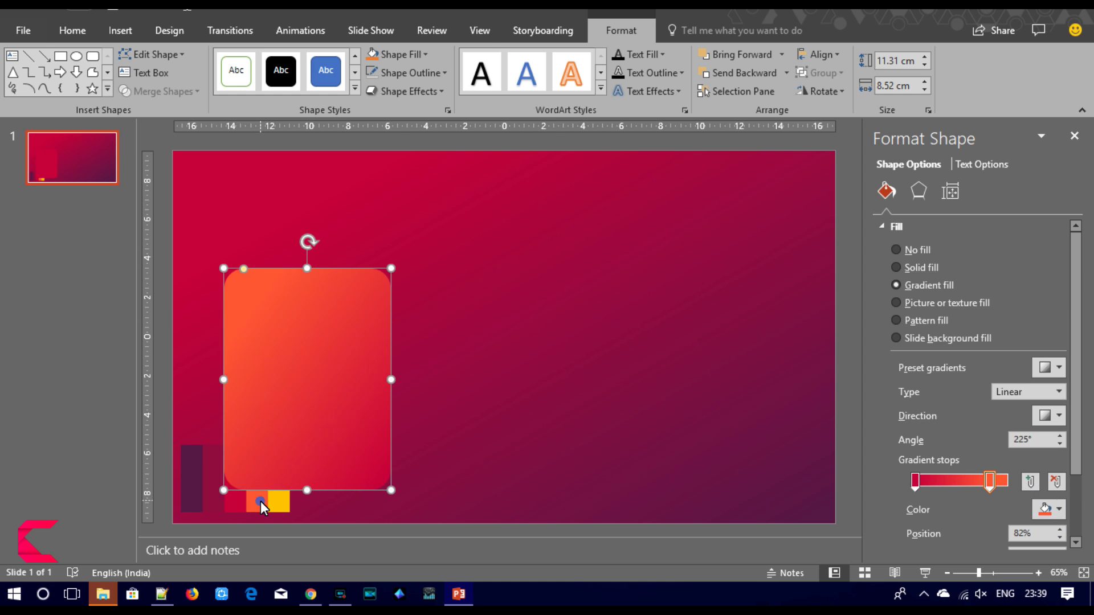
left_click(919, 192)
Step: Give the card an outer shadow with 30 pt blur and 104% size, then move the colour strip to the top
left_click(1054, 249)
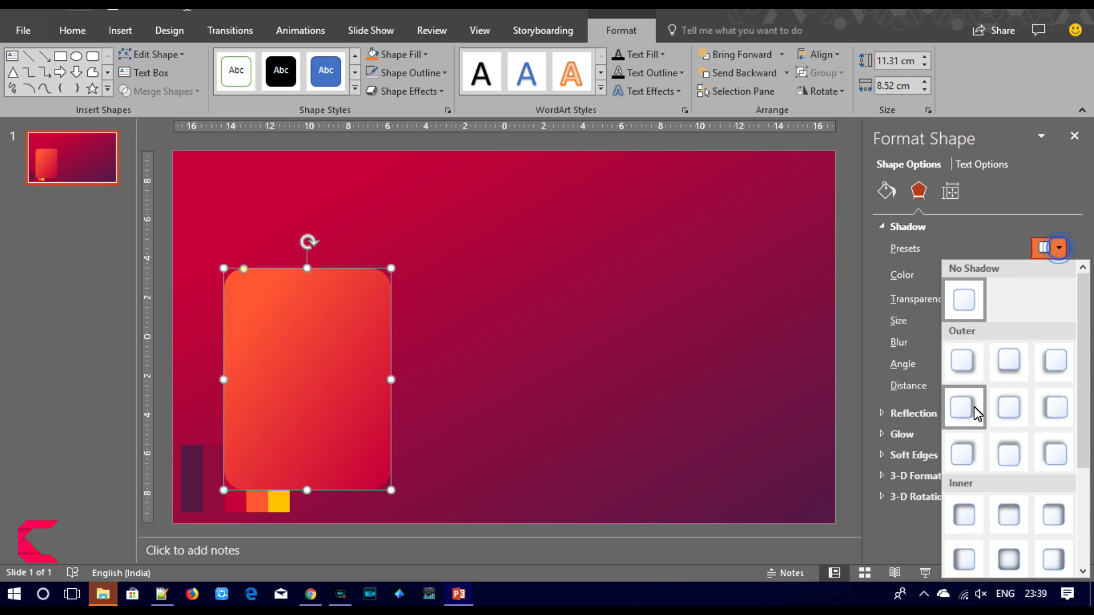
left_click(958, 361)
left_click_drag(963, 343, 973, 346)
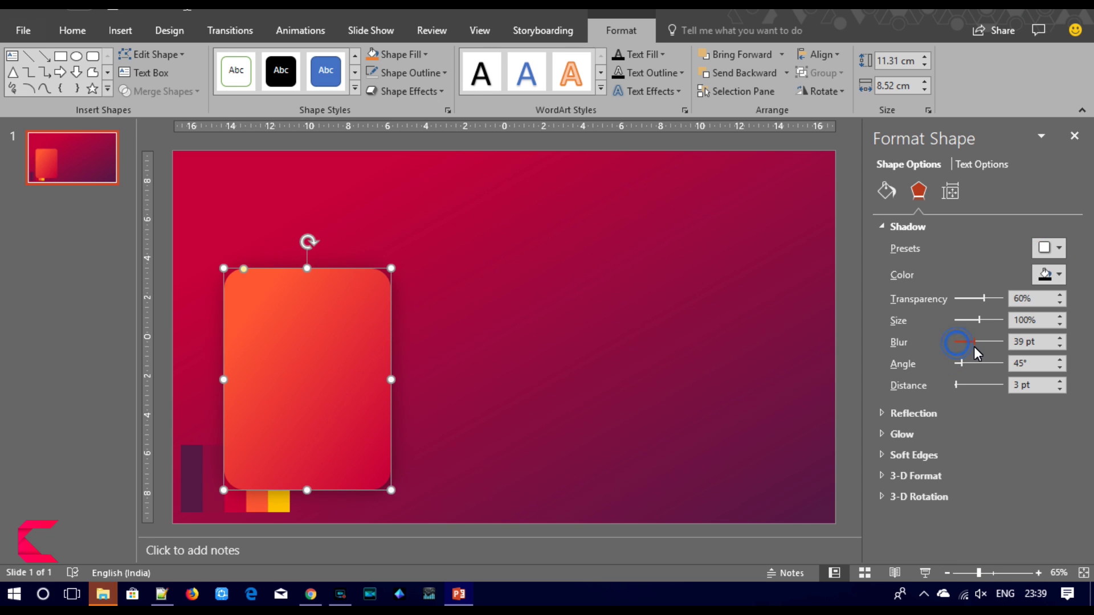
left_click(1060, 347)
left_click(1061, 348)
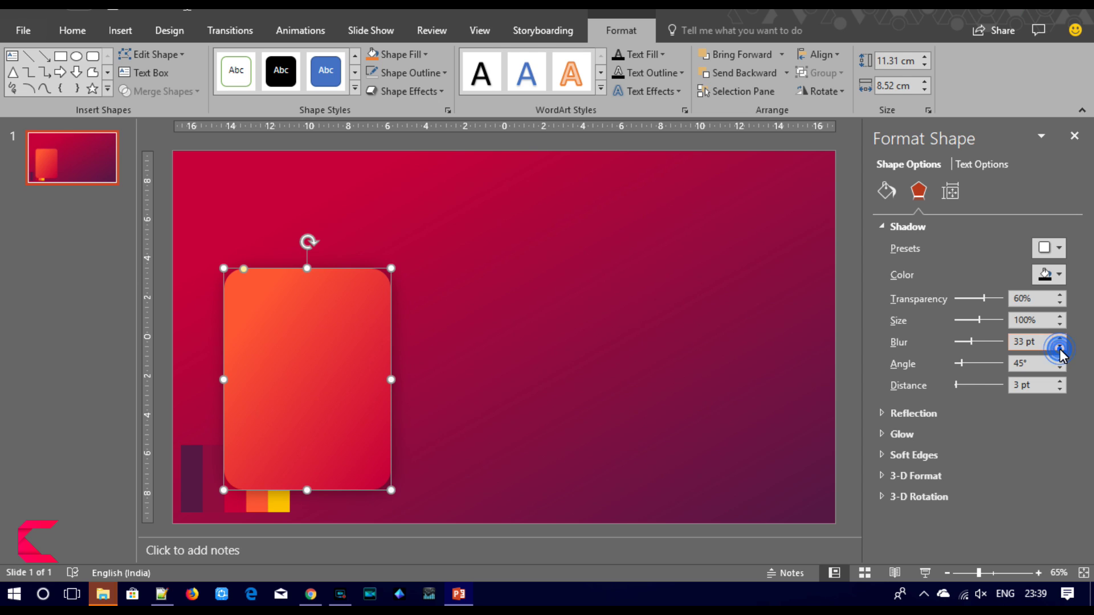
left_click(1060, 348)
left_click(1060, 316)
left_click(1060, 316)
left_click(1060, 316)
left_click(1060, 317)
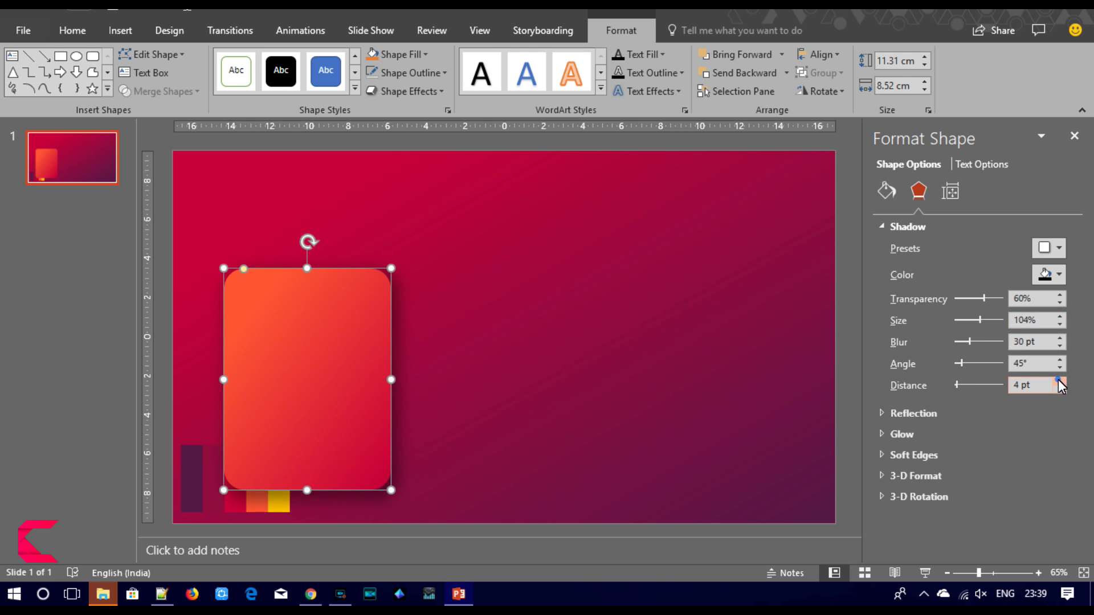
left_click(515, 447)
left_click_drag(227, 507, 381, 226)
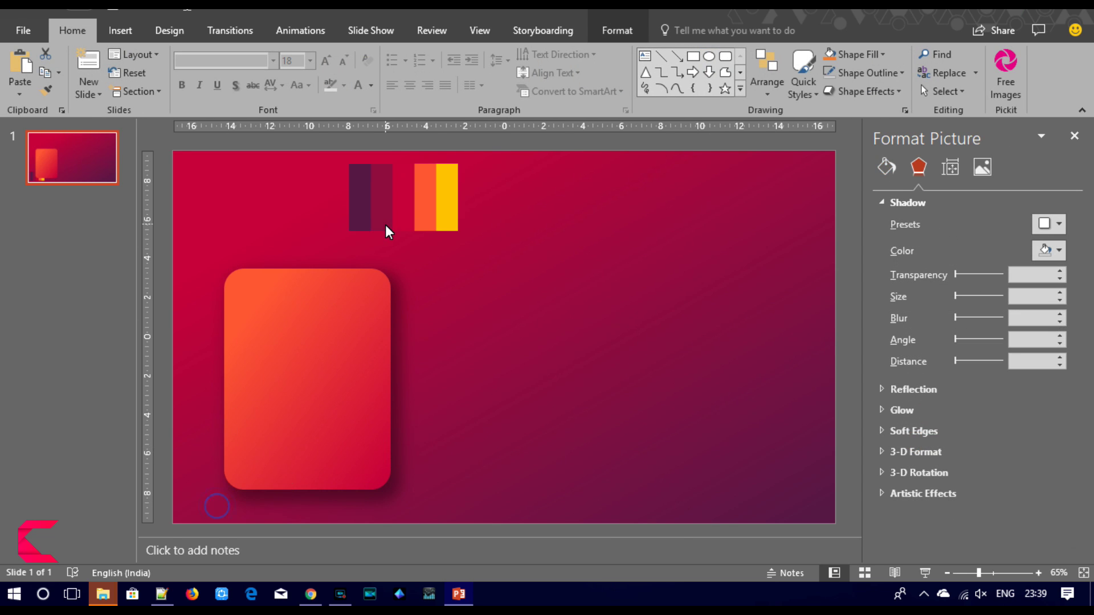
Step: Position the card and duplicate it into three cards across the slide
left_click(328, 353)
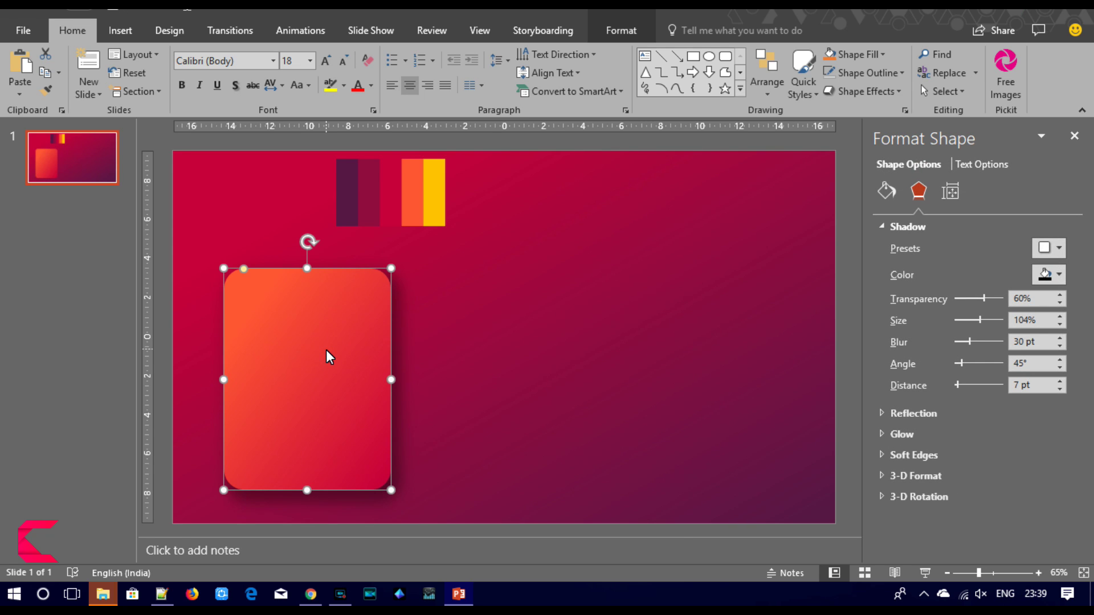
left_click_drag(329, 356, 315, 365)
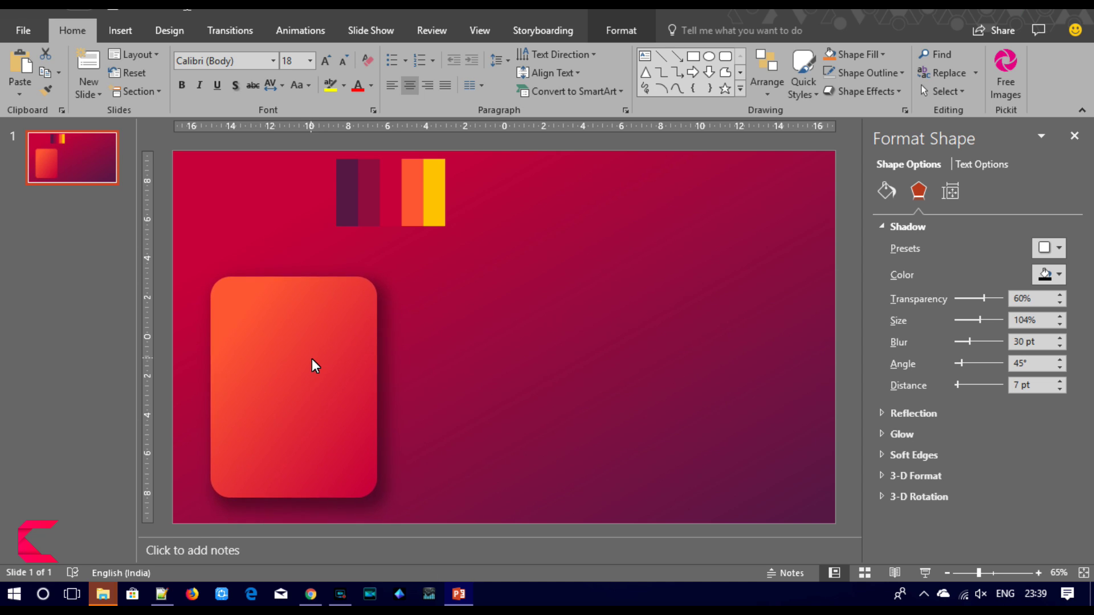
left_click_drag(315, 364, 317, 366)
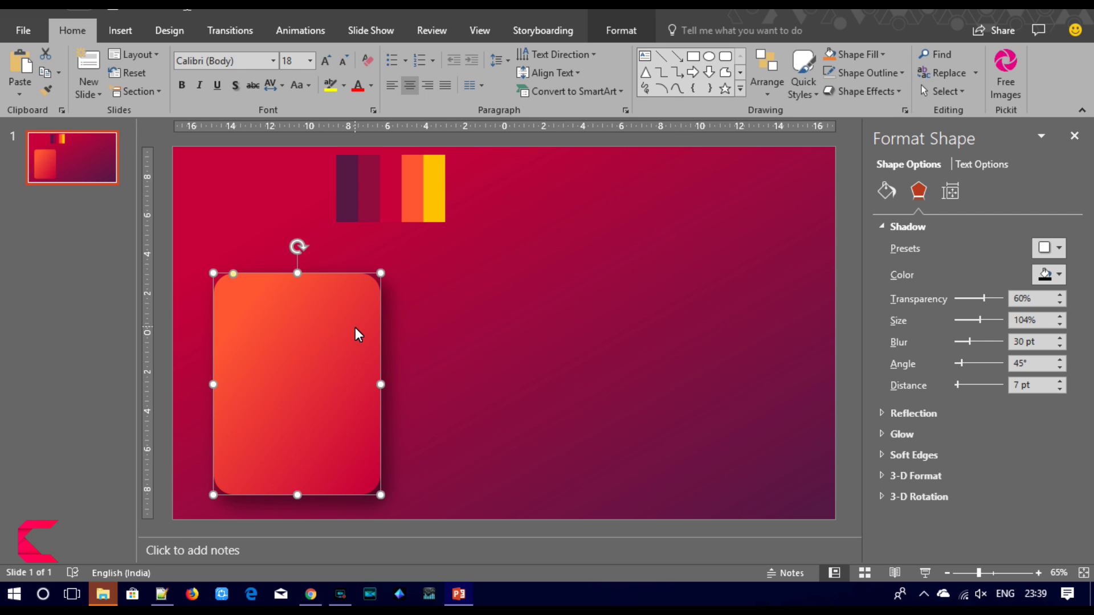
mouse_move(357, 335)
left_mouse_down()
mouse_move(752, 318)
mouse_move(718, 324)
left_mouse_up()
key("ctrl+d")
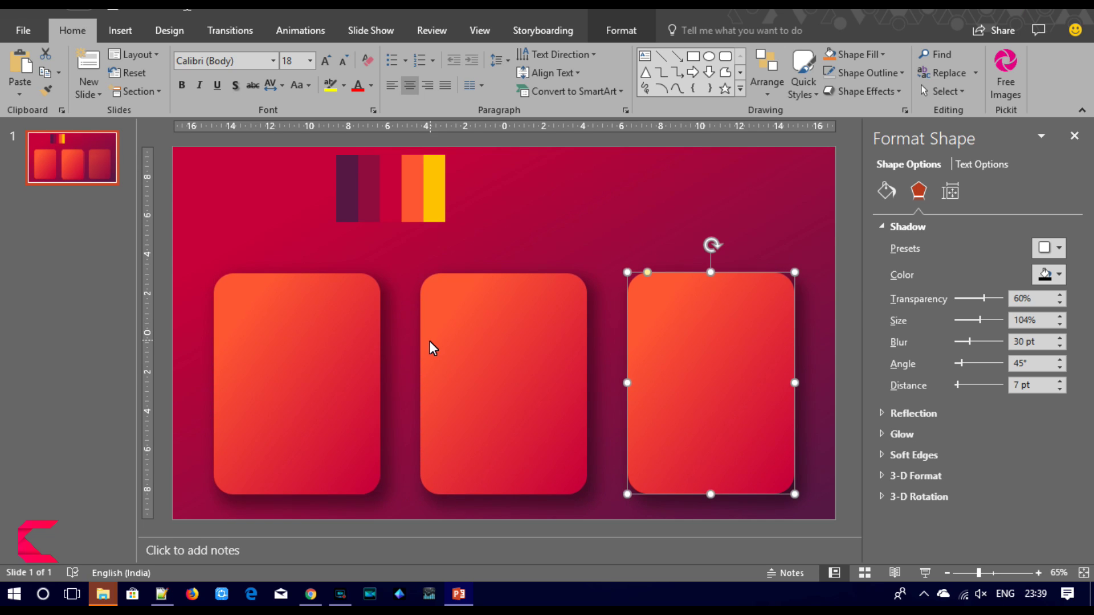
Step: Select all three cards and group them together
left_click(292, 385, "shift")
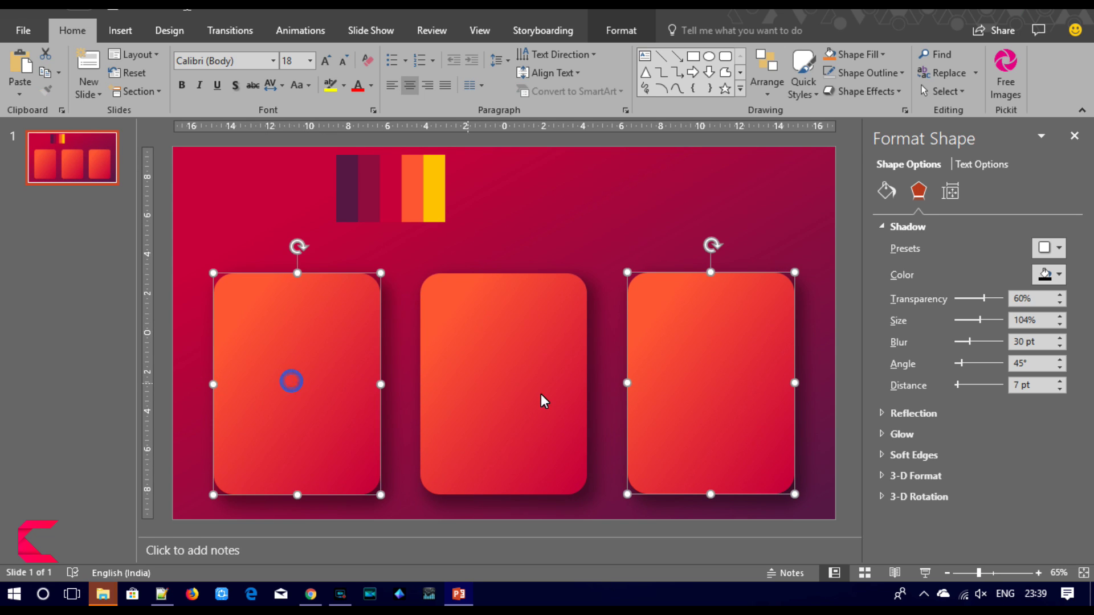
left_click(503, 395, "shift")
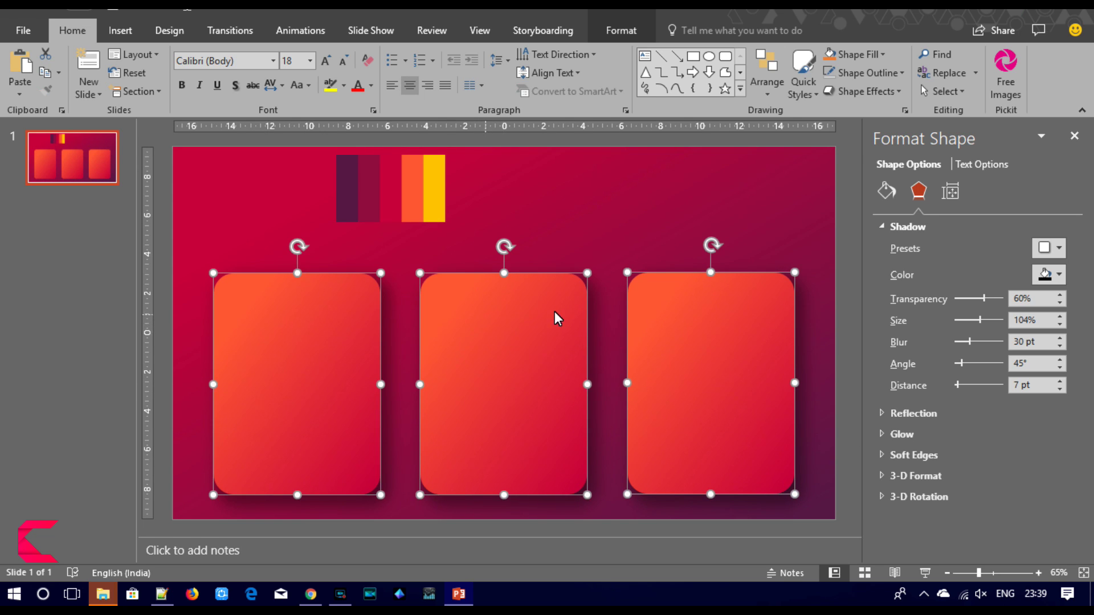
key("ctrl+g")
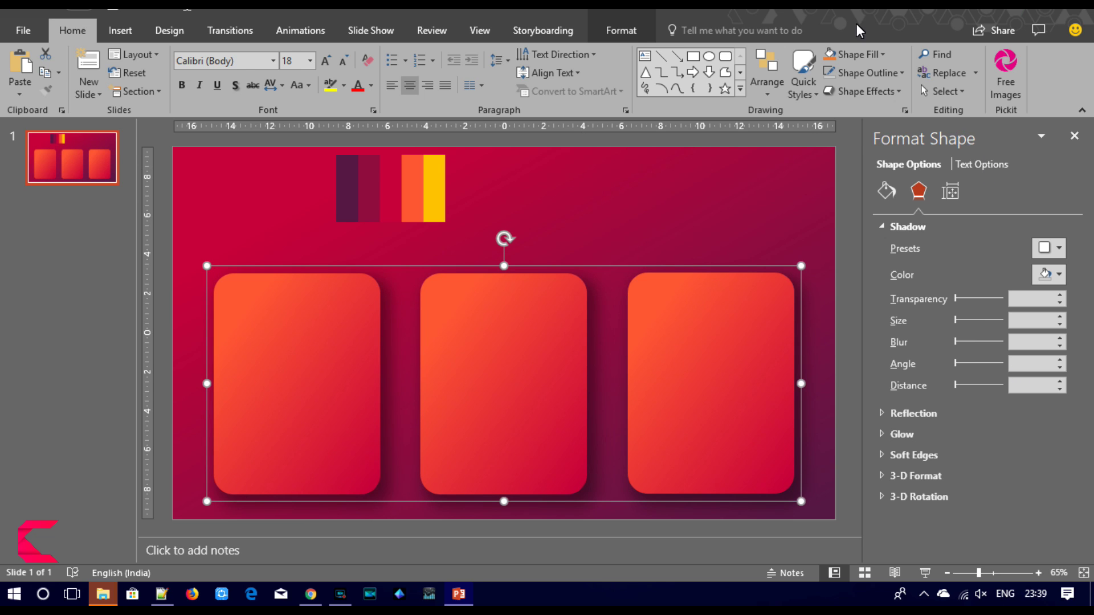
left_click(621, 30)
left_click(836, 57)
left_click(843, 93)
left_click(827, 239)
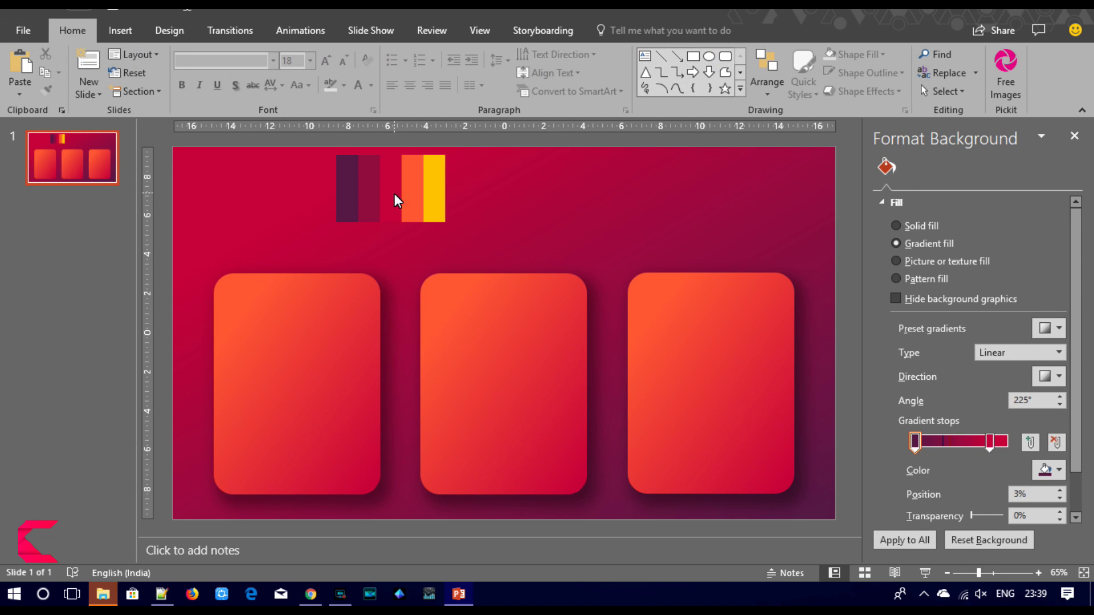
Step: Ungroup the cards back into three separate rounded rectangles
left_click(328, 328)
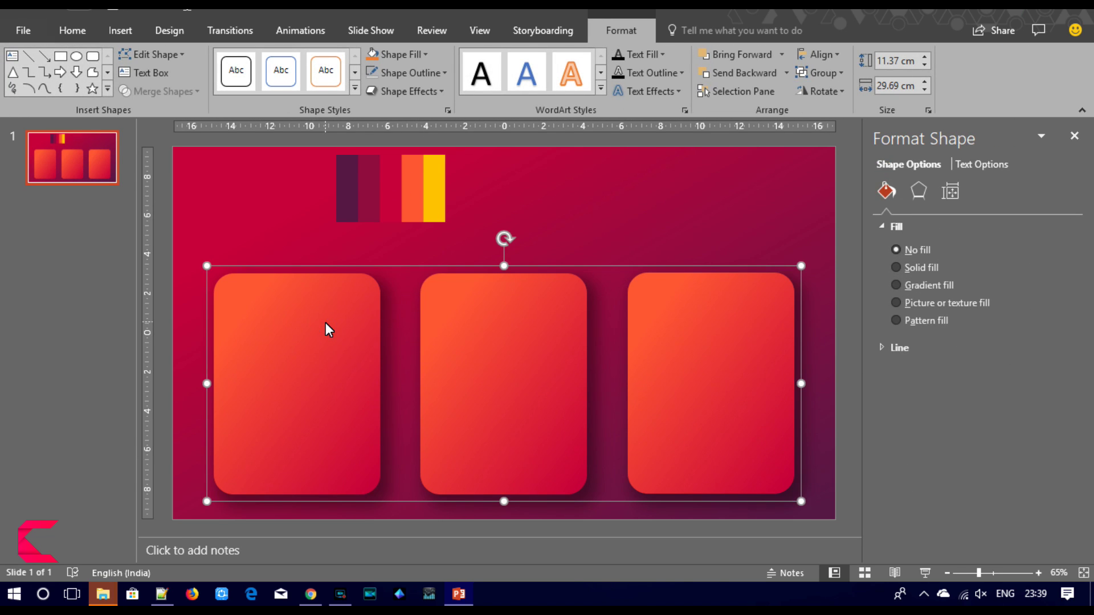
right_click(328, 323)
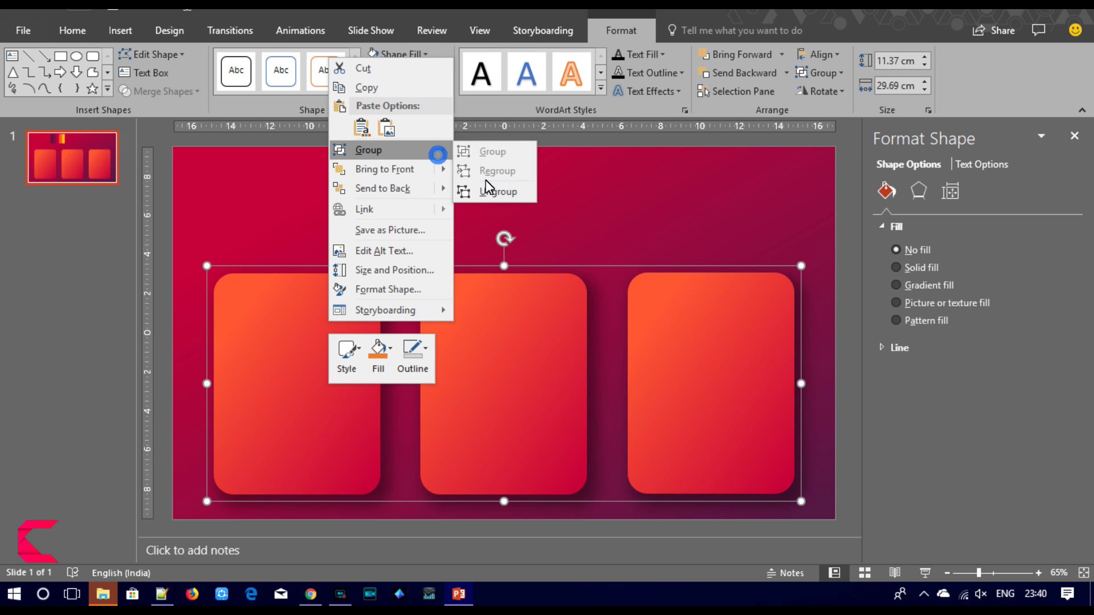
left_click(490, 187)
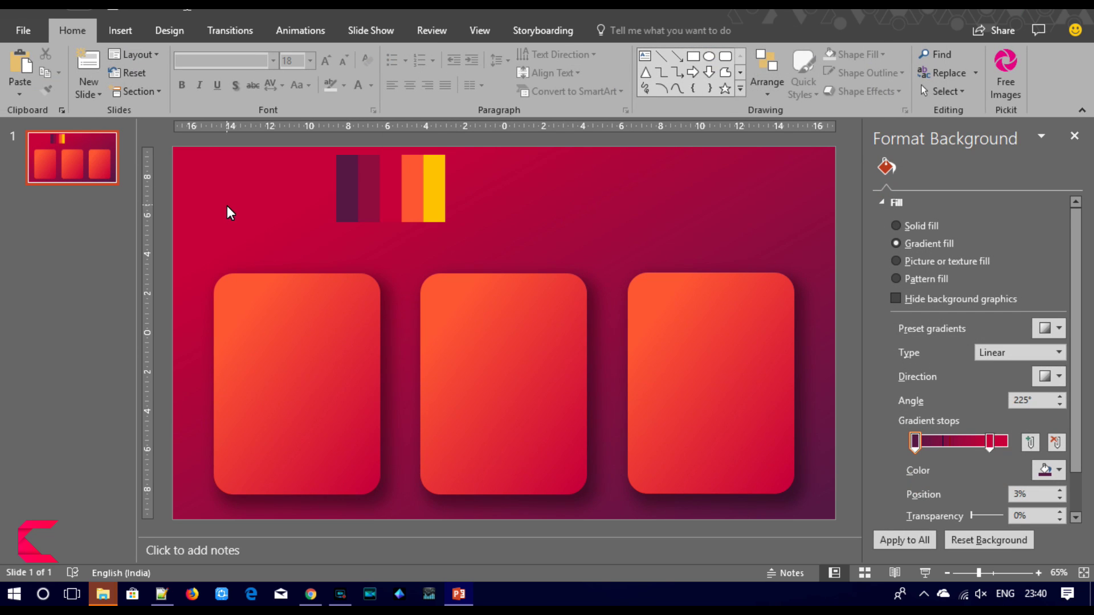
left_click(117, 30)
left_click(307, 86)
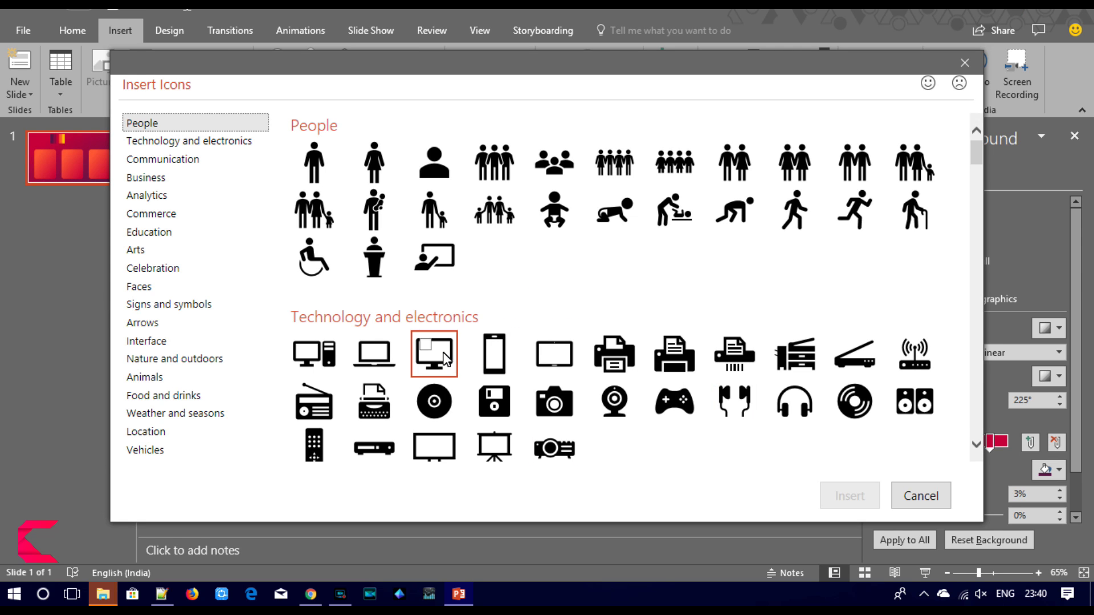
Step: Choose the cloud download, lightbulb and target icons in the Icons dialog and insert them
left_click_drag(975, 160, 970, 171)
left_click(860, 231)
left_click(511, 286)
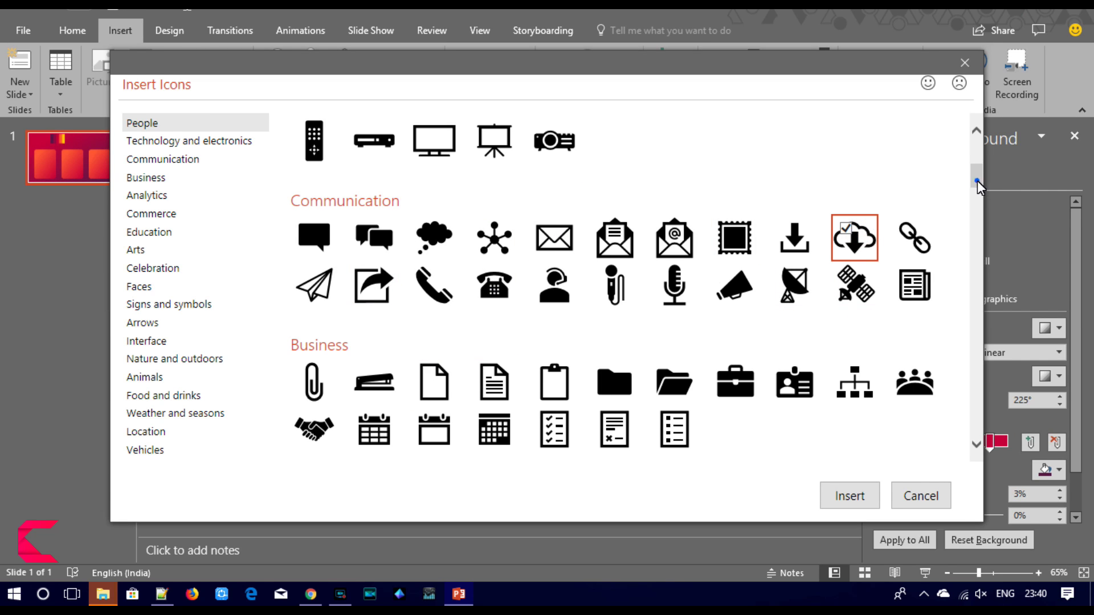
left_click_drag(977, 180, 977, 197)
left_click(914, 305)
left_click(553, 304)
left_click(848, 500)
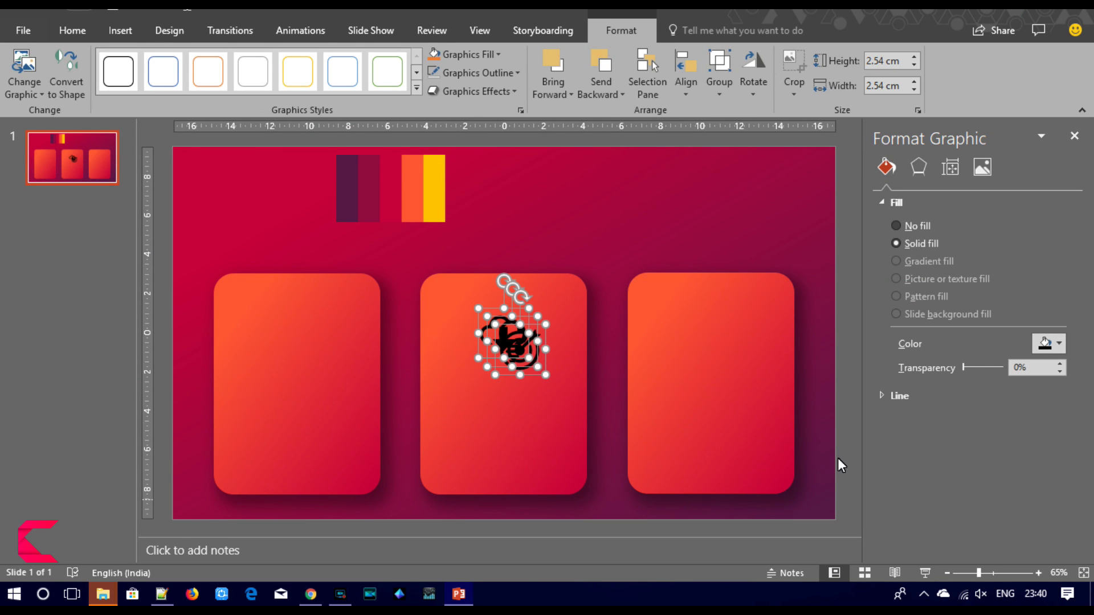
Step: Resize the icons to 2 cm and fill them with dark purple sampled from the colour bar
left_click(914, 66)
left_click(915, 67)
left_click(914, 66)
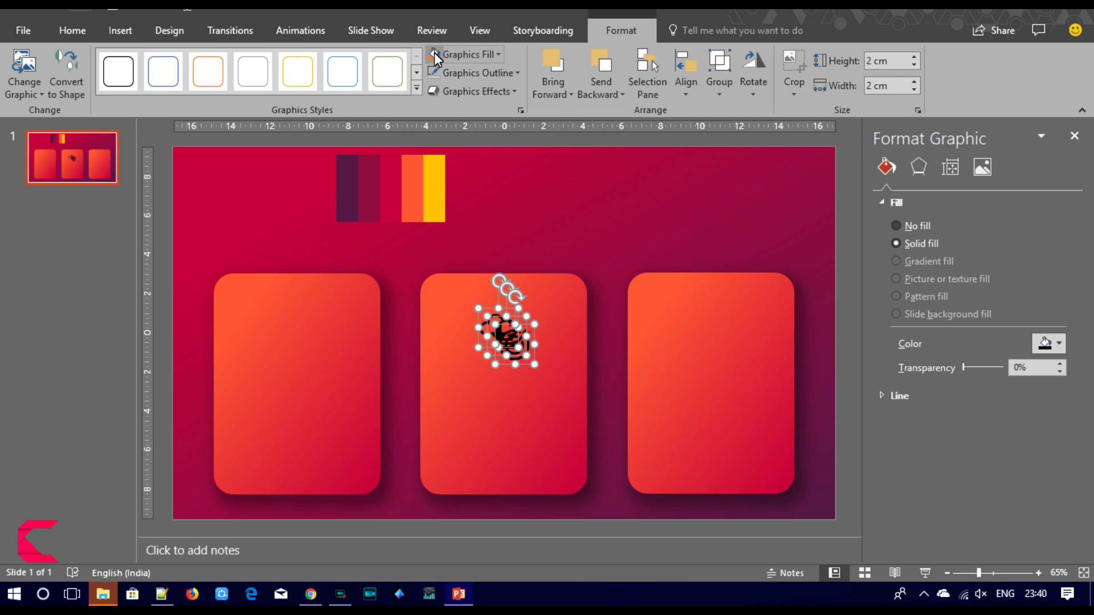
left_click(499, 55)
left_click(478, 267)
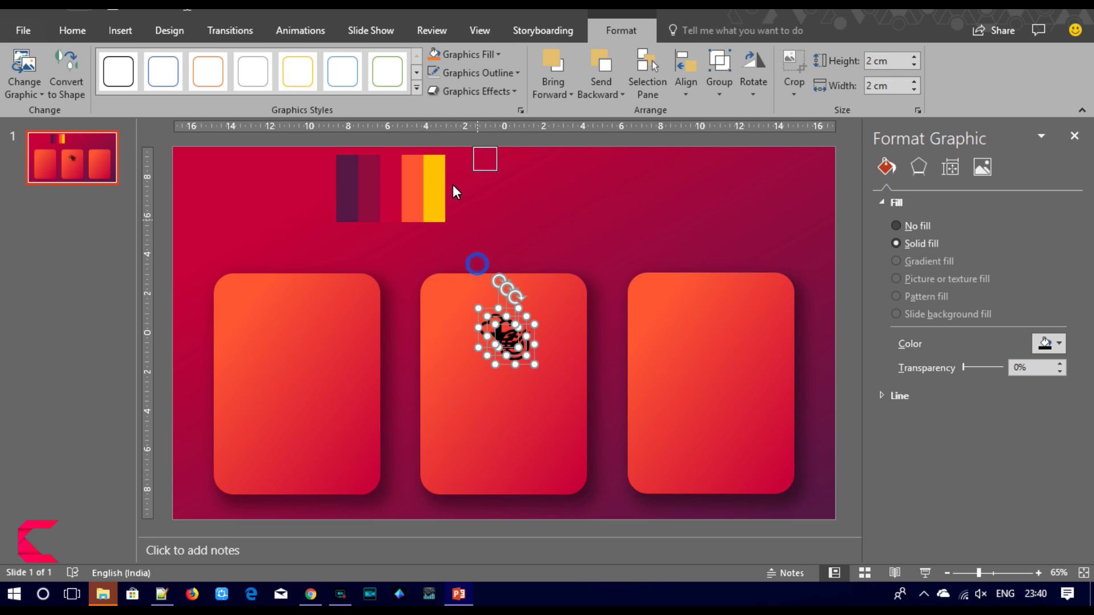
left_click(416, 189)
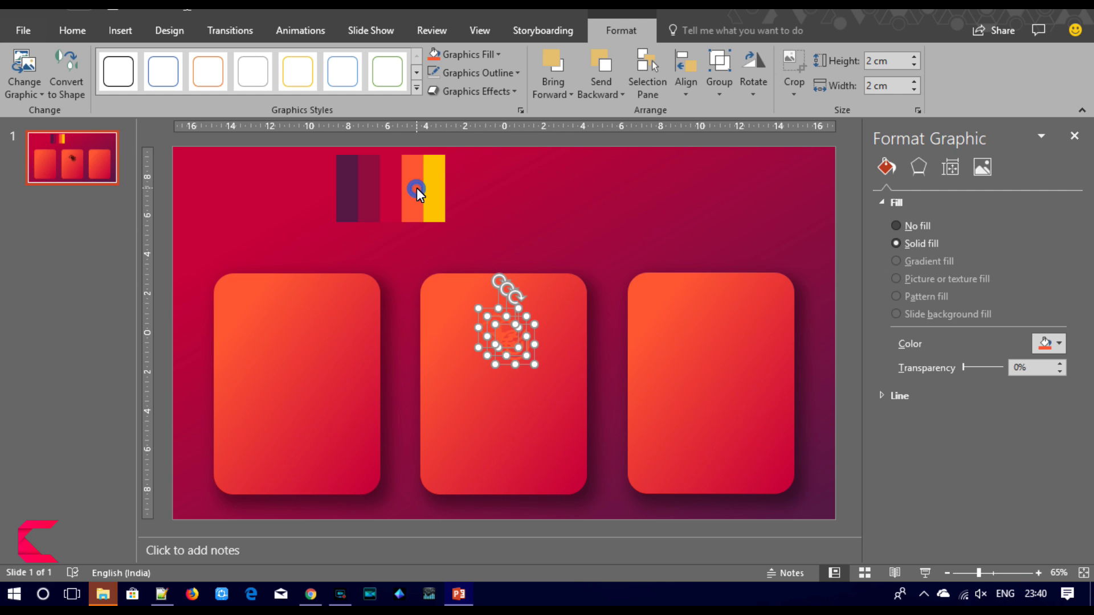
left_click(479, 54)
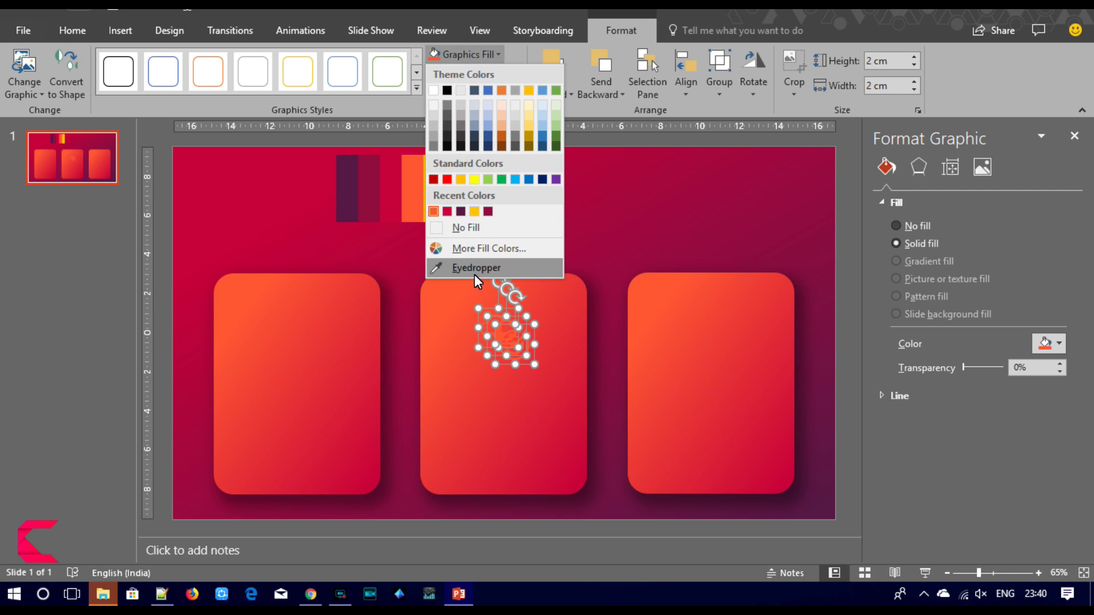
left_click(475, 268)
left_click(342, 189)
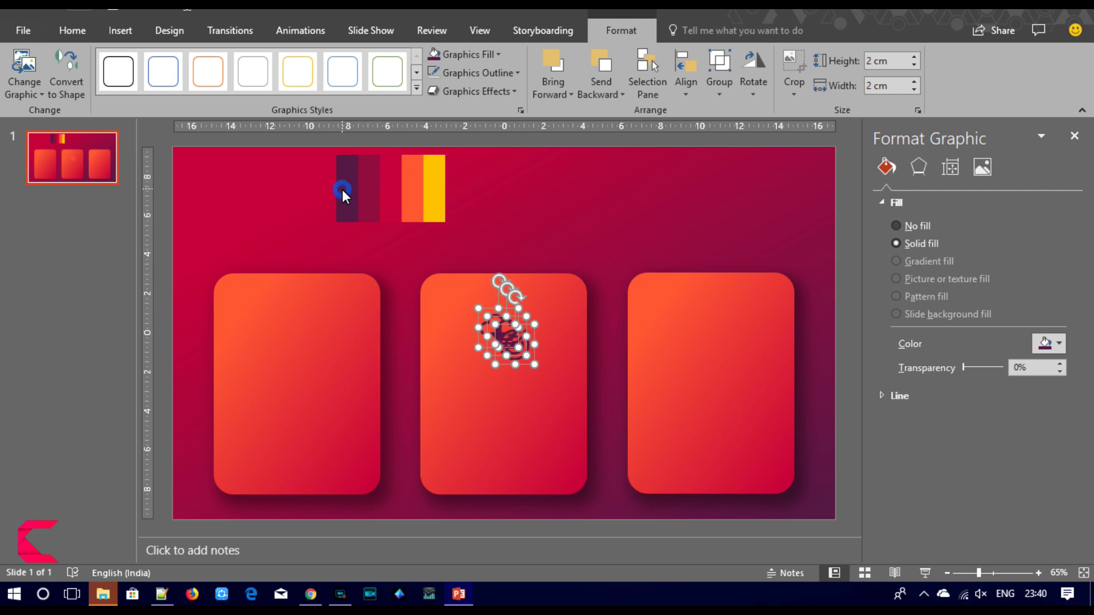
Step: Place the lightbulb, cloud and target icons atop the left, middle and right cards
left_click(521, 227)
left_click(515, 352)
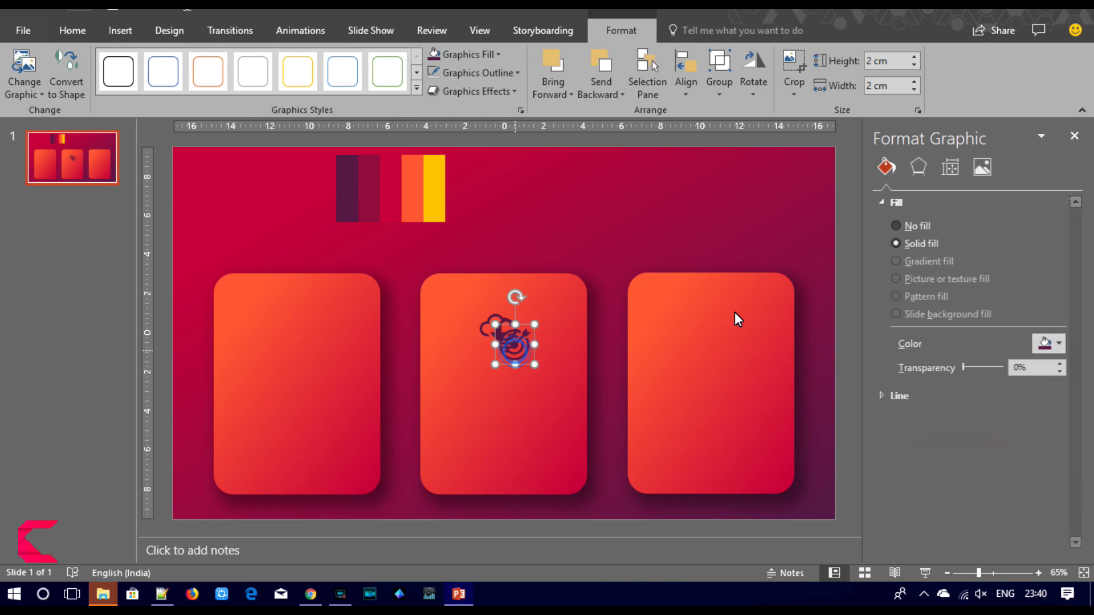
left_click_drag(733, 312, 712, 305)
left_click(709, 307)
left_click(499, 342)
mouse_move(497, 340)
left_mouse_down()
mouse_move(301, 322)
mouse_move(291, 309)
left_mouse_up()
left_click(294, 311)
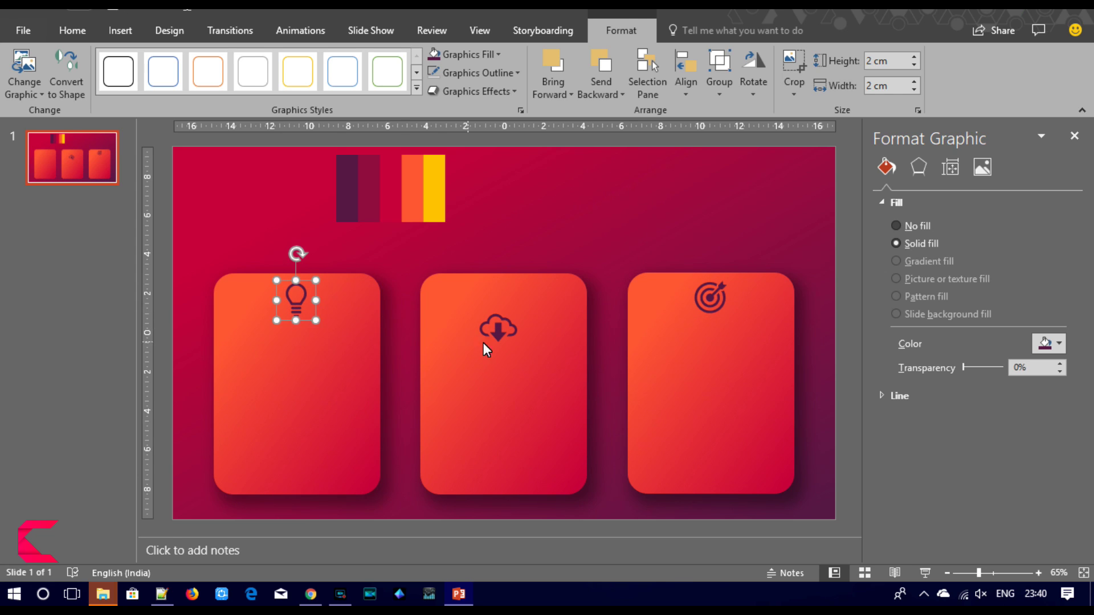
left_click_drag(498, 330, 502, 302)
left_click_drag(297, 304, 294, 302)
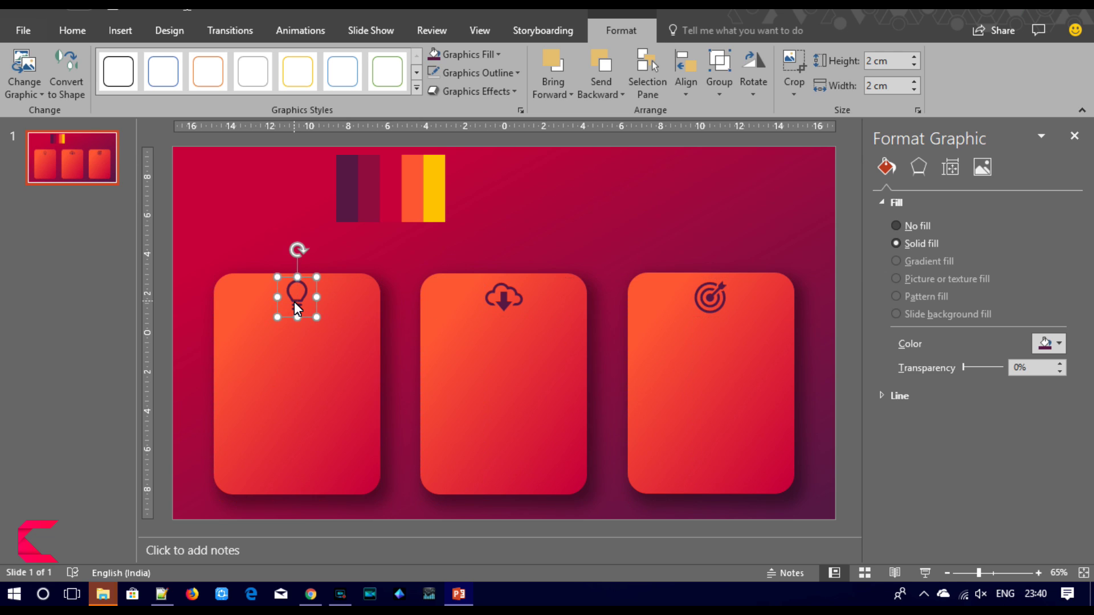
left_click(574, 241)
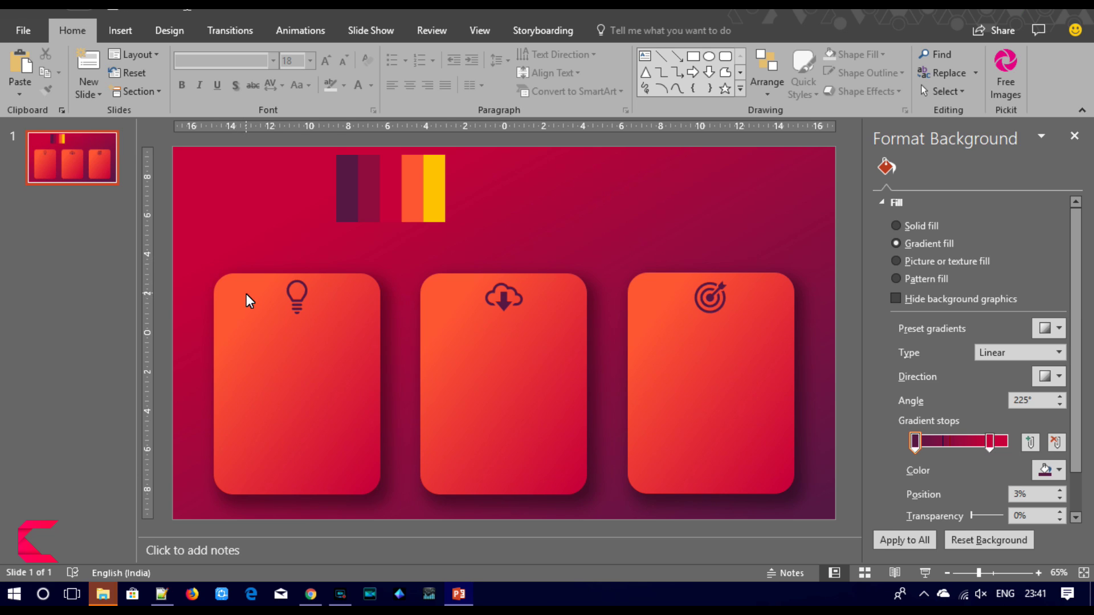
Step: Draw a rectangle covering the whole slide
left_click(119, 31)
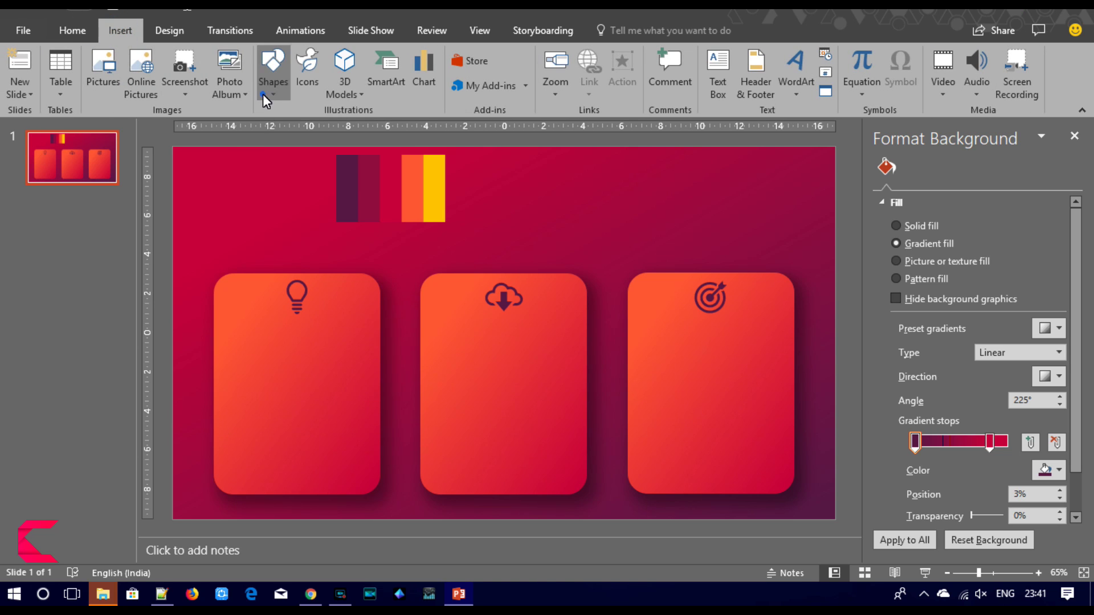
left_click(262, 98)
left_click(347, 143)
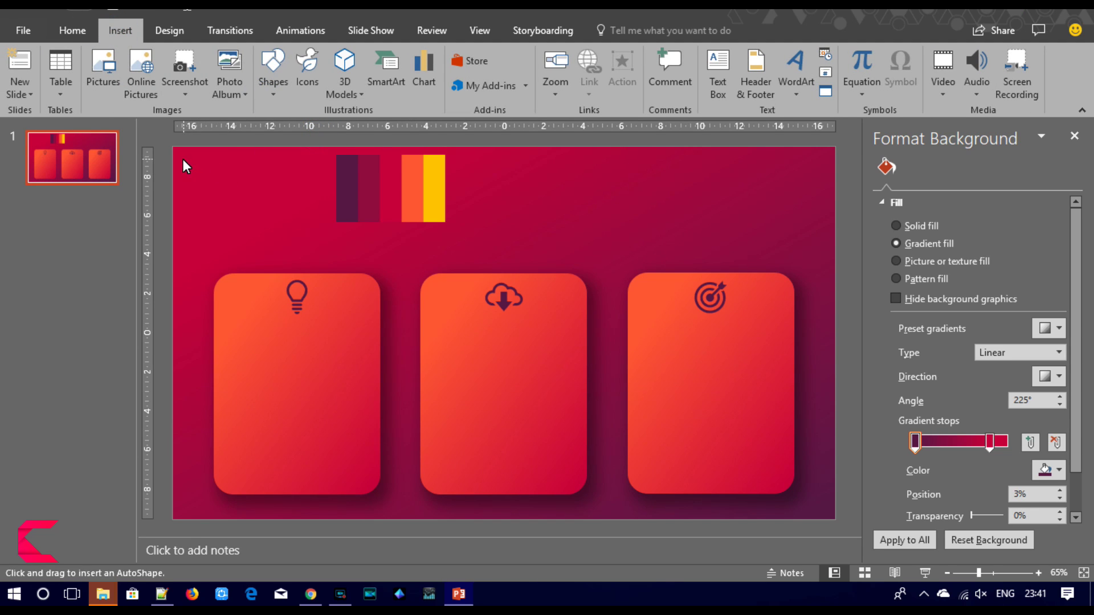
left_click_drag(183, 161, 821, 516)
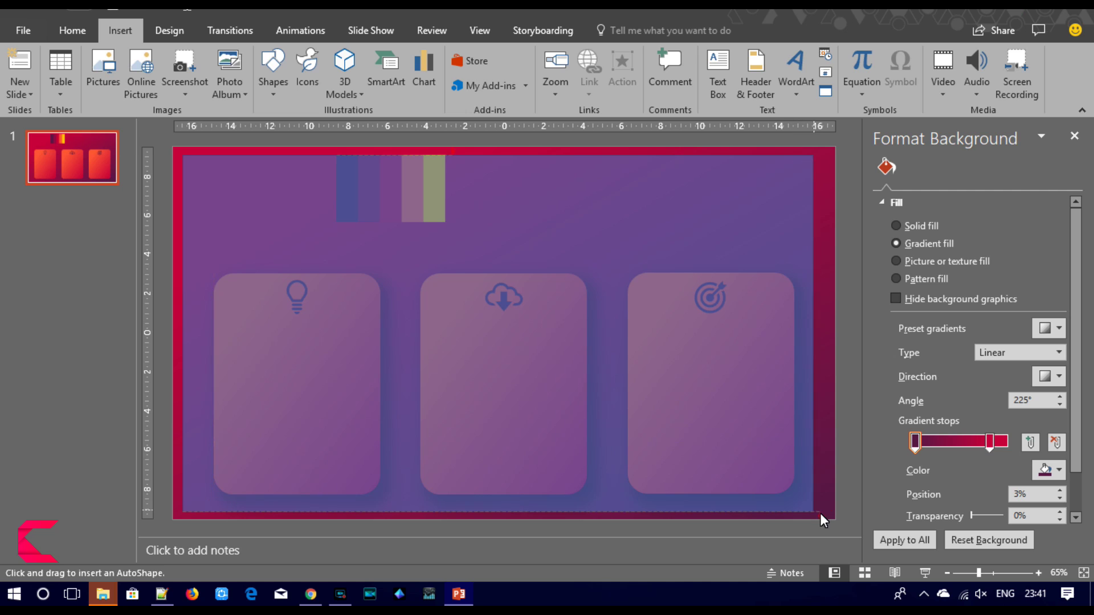
left_click_drag(822, 520, 828, 512)
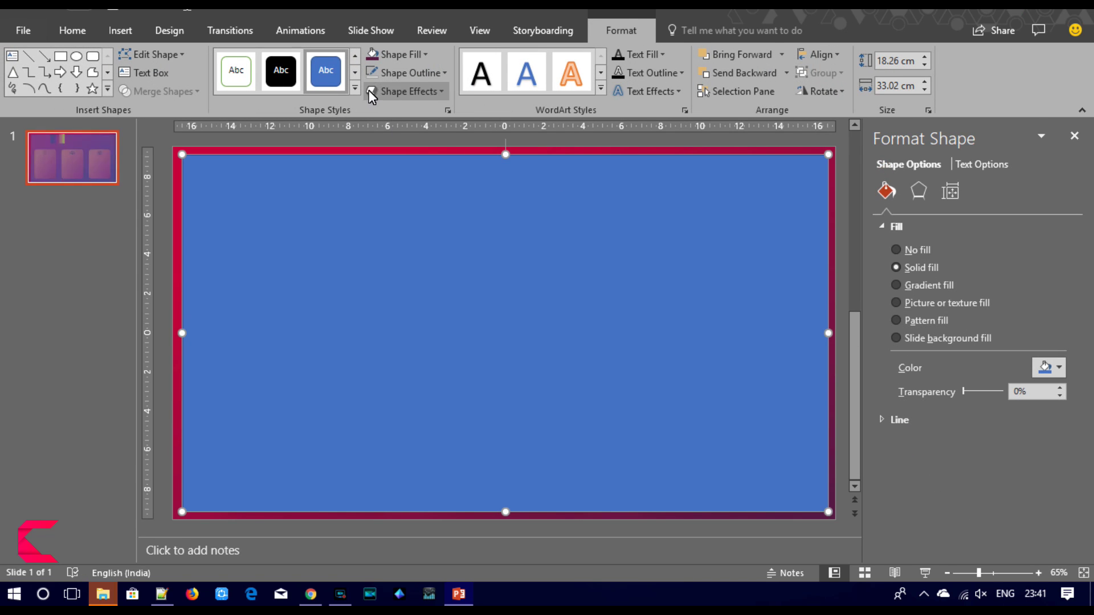
Step: Centre the rectangle horizontally and vertically on the slide and send it behind the cards
left_click(829, 54)
left_click(833, 94)
left_click(820, 54)
left_click(845, 153)
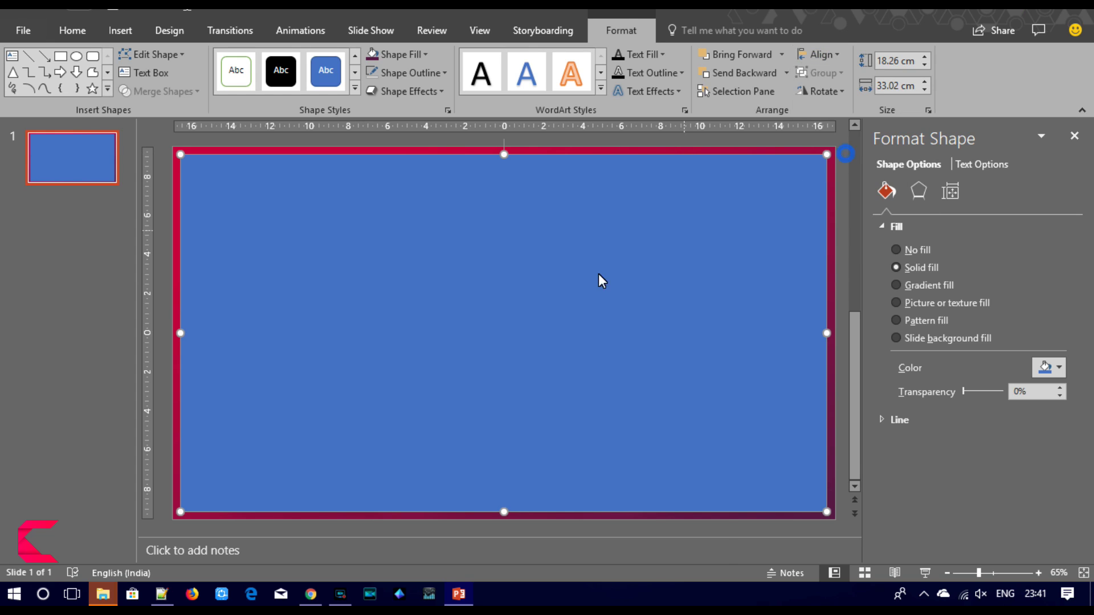
right_click(597, 276)
left_click(634, 409)
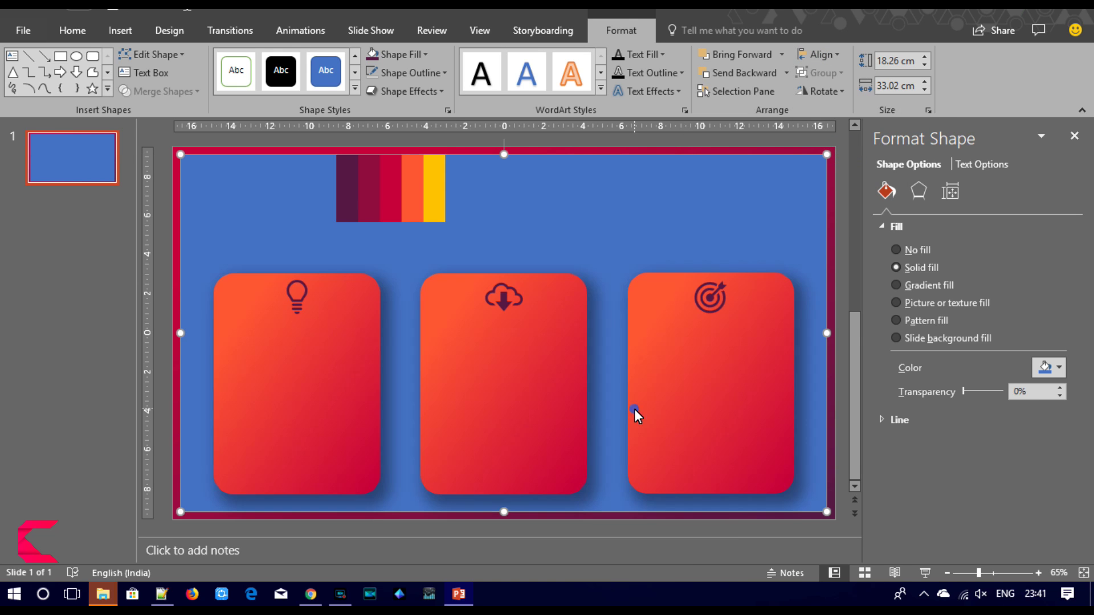
Step: Give the rectangle a gradient fill with stop colours sampled from the colour bars
left_click(1059, 369)
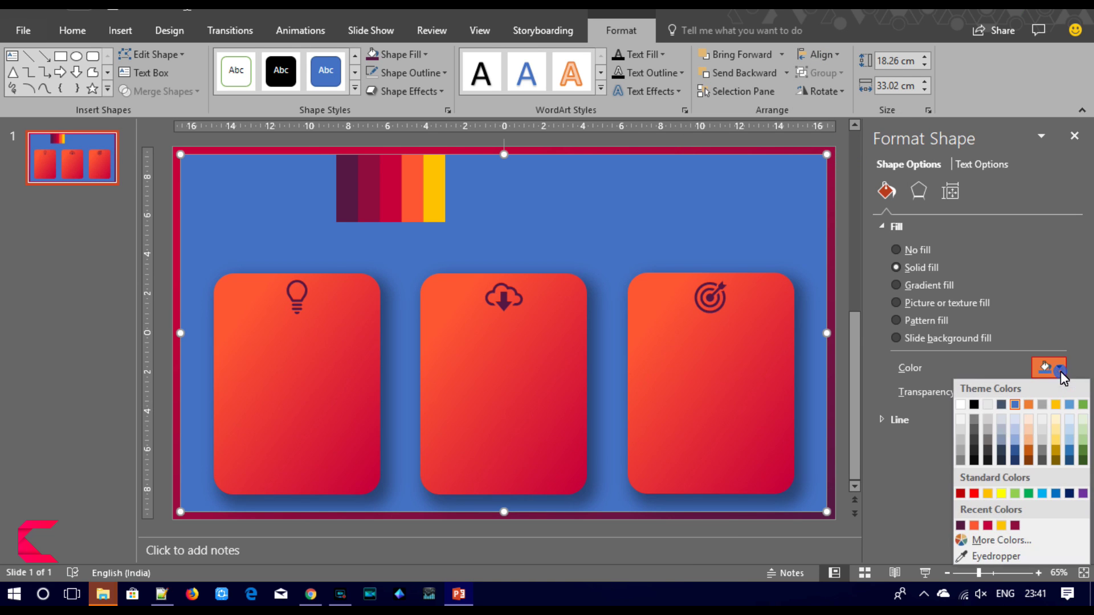
left_click(938, 286)
left_click(1051, 511)
left_click(1020, 489)
left_click(368, 191)
left_click(987, 482)
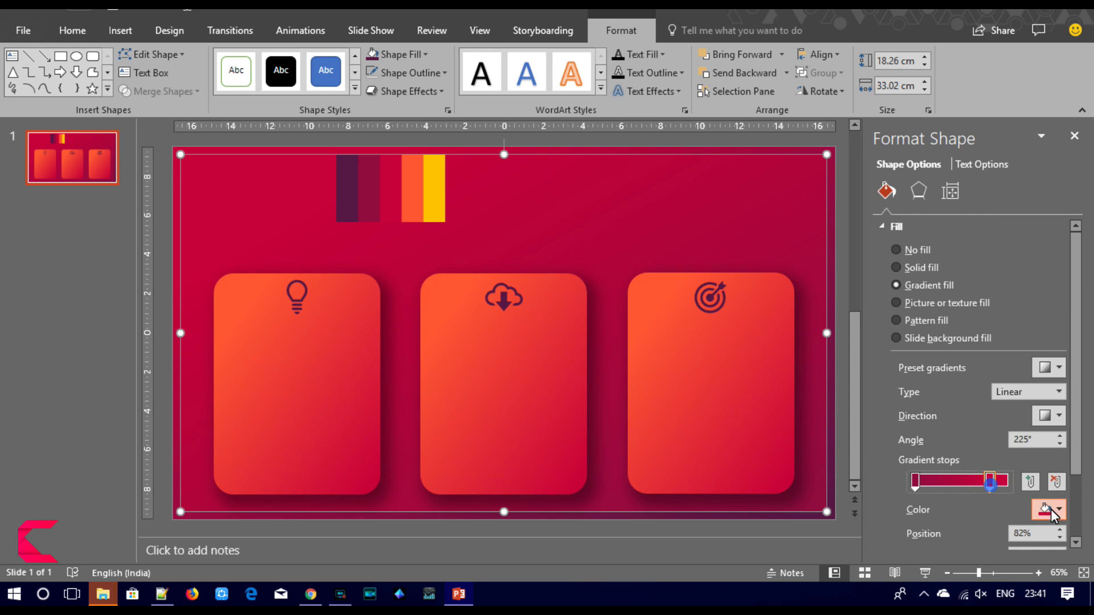
left_click(1051, 510)
left_click(1008, 489)
left_click(390, 181)
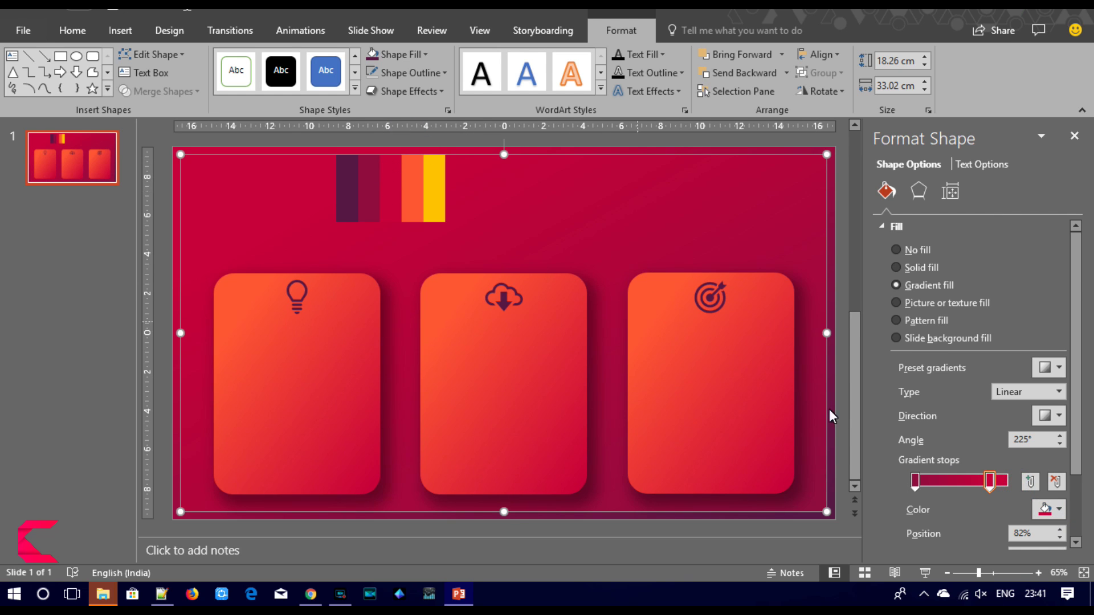
Step: Resample the gradient stops as crimson and dark magenta from the colour bars
left_click(916, 480)
left_click(1050, 510)
left_click(1032, 487)
left_click(398, 188)
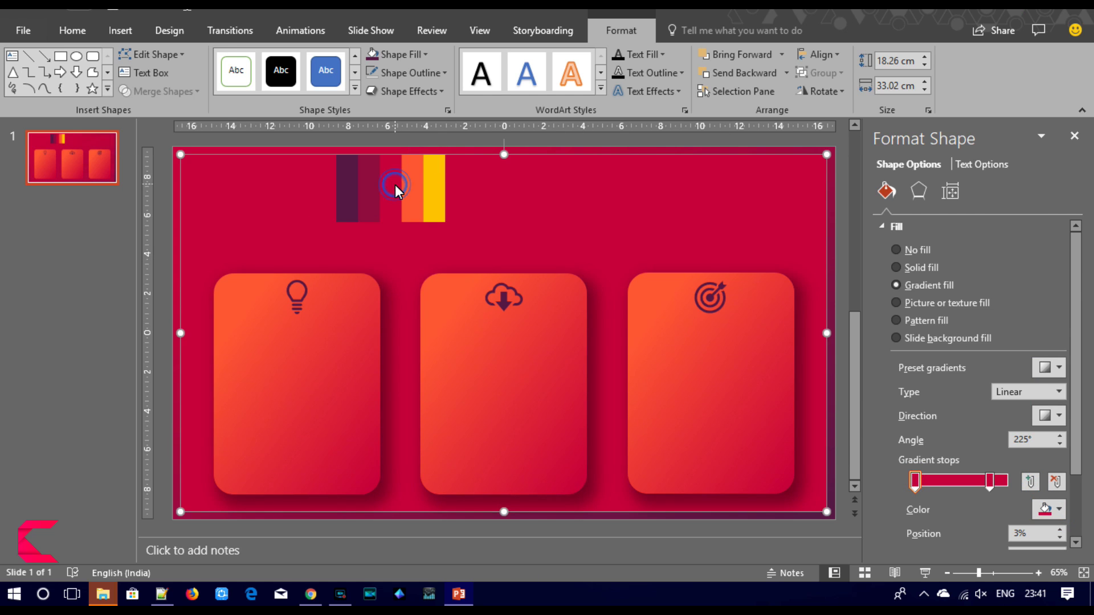
left_click(988, 480)
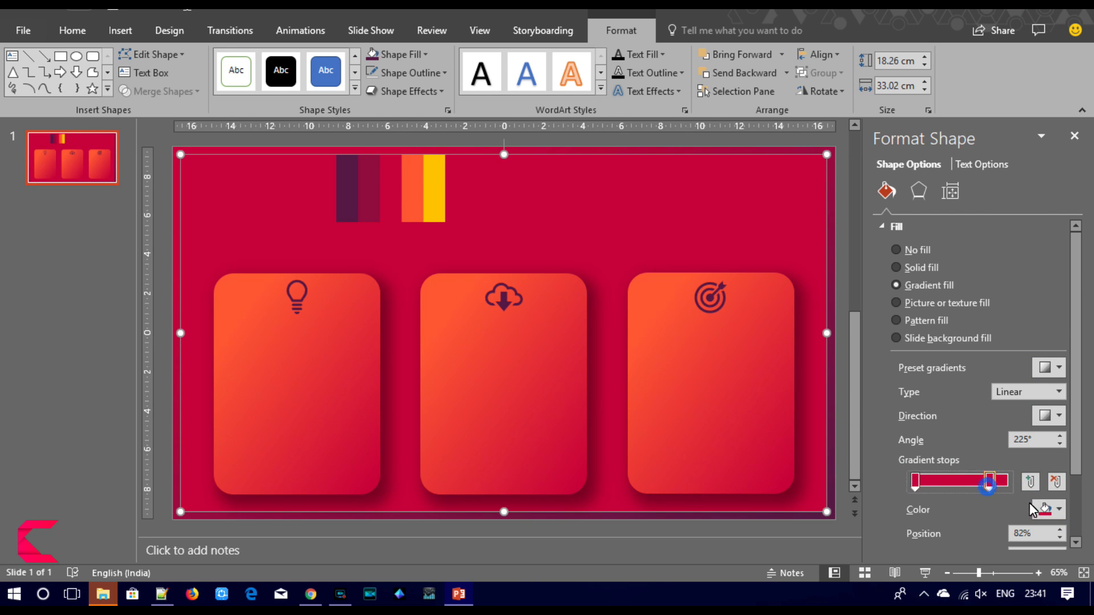
left_click(1045, 510)
left_click(1017, 488)
left_click(372, 172)
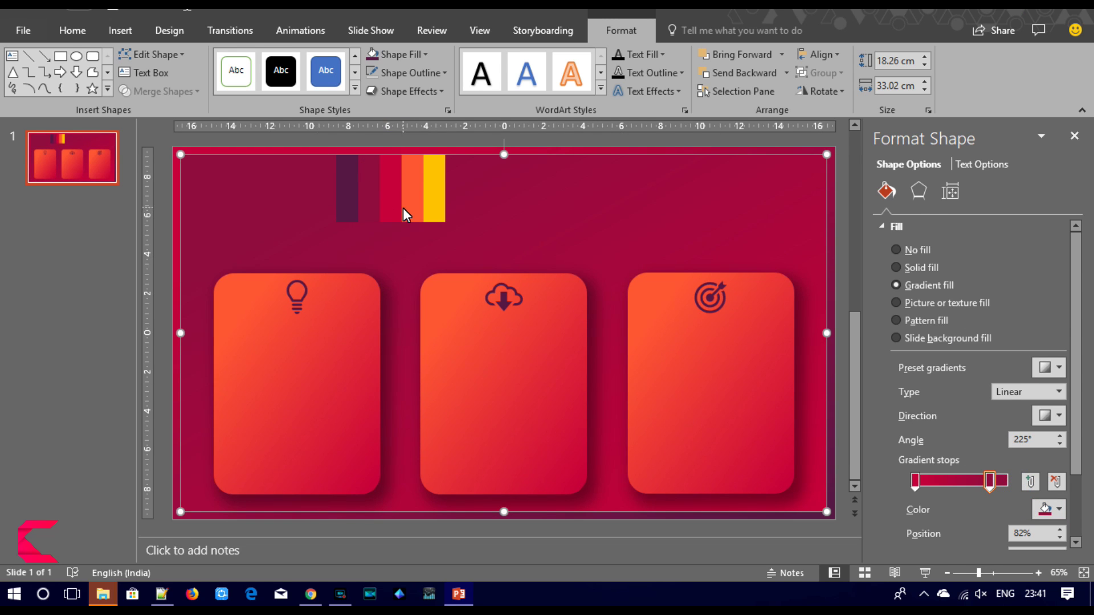
left_click(918, 190)
left_click(1048, 248)
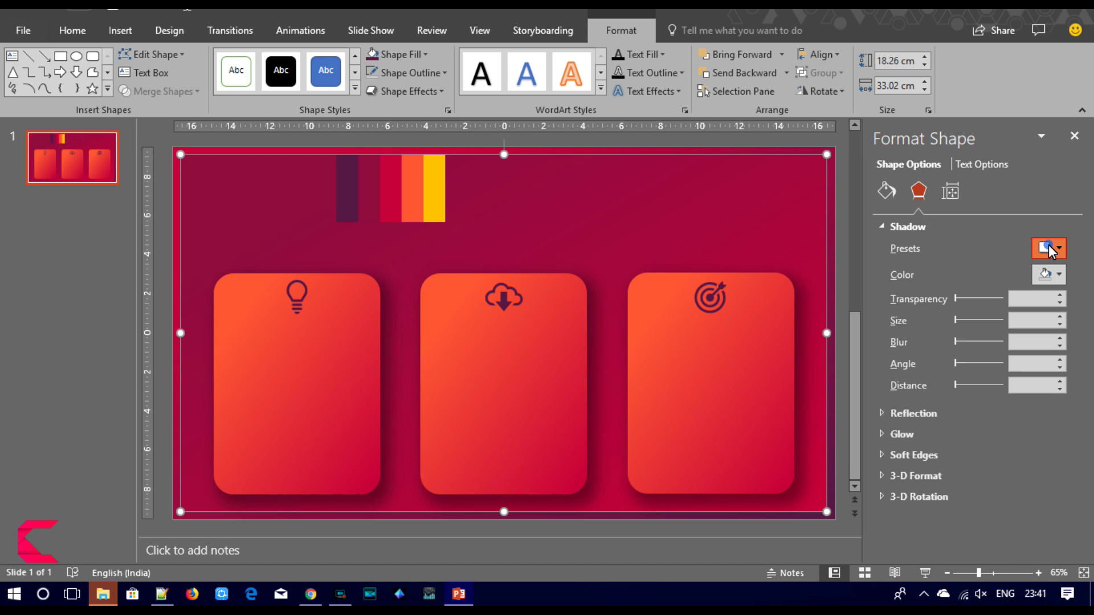
Step: Apply an outer shadow preset with 26 pt blur, 102% size and 6 pt distance
left_click(946, 368)
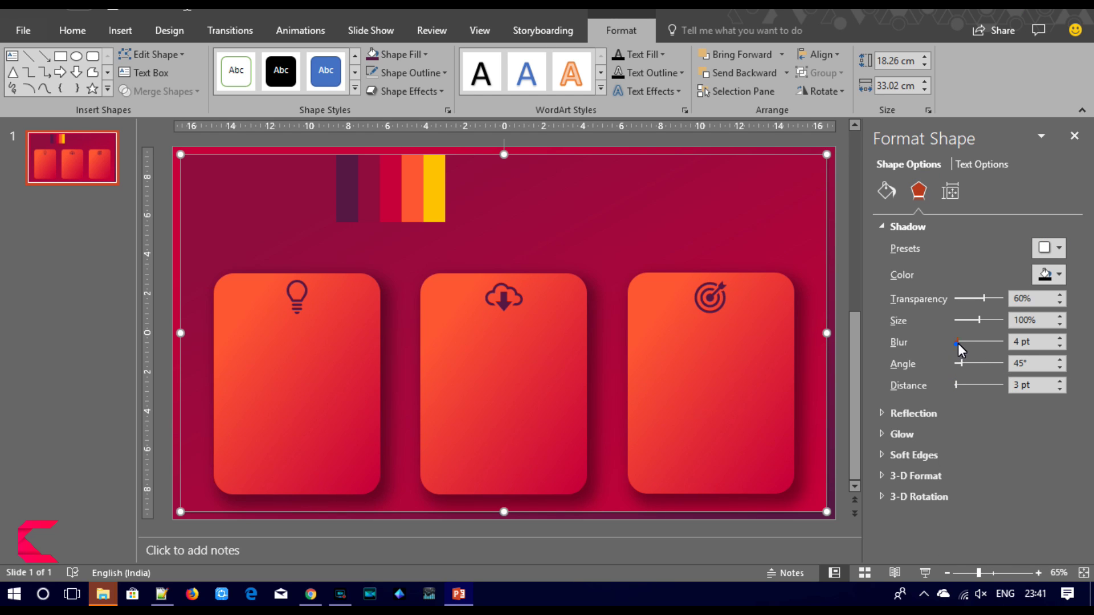
left_click_drag(958, 343, 966, 343)
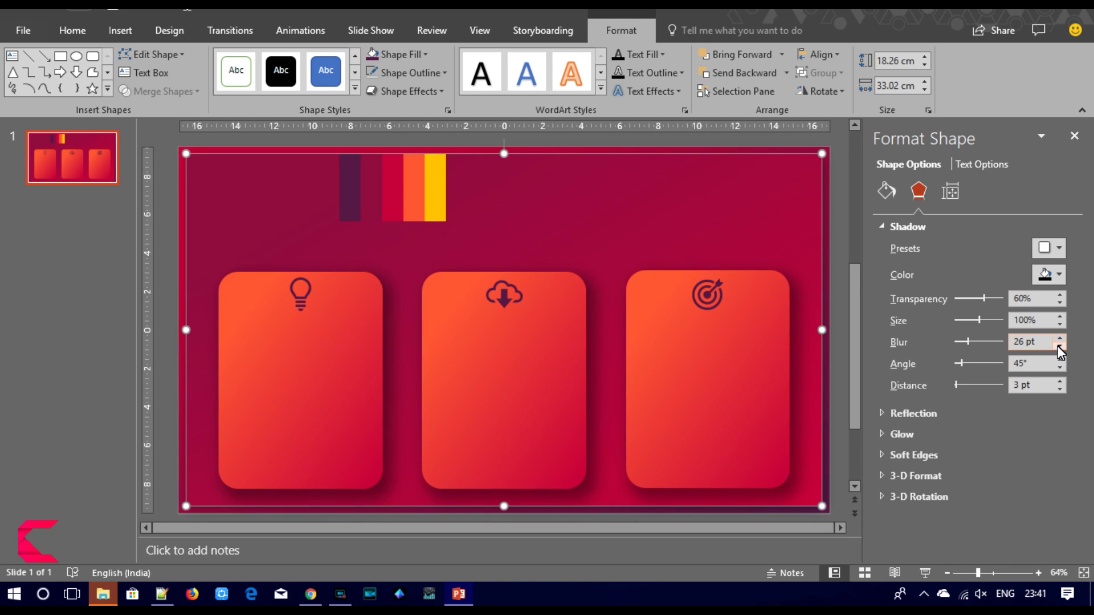
left_click(1060, 316)
left_click(1059, 317)
left_click(1059, 382)
left_click(1059, 381)
left_click(840, 303)
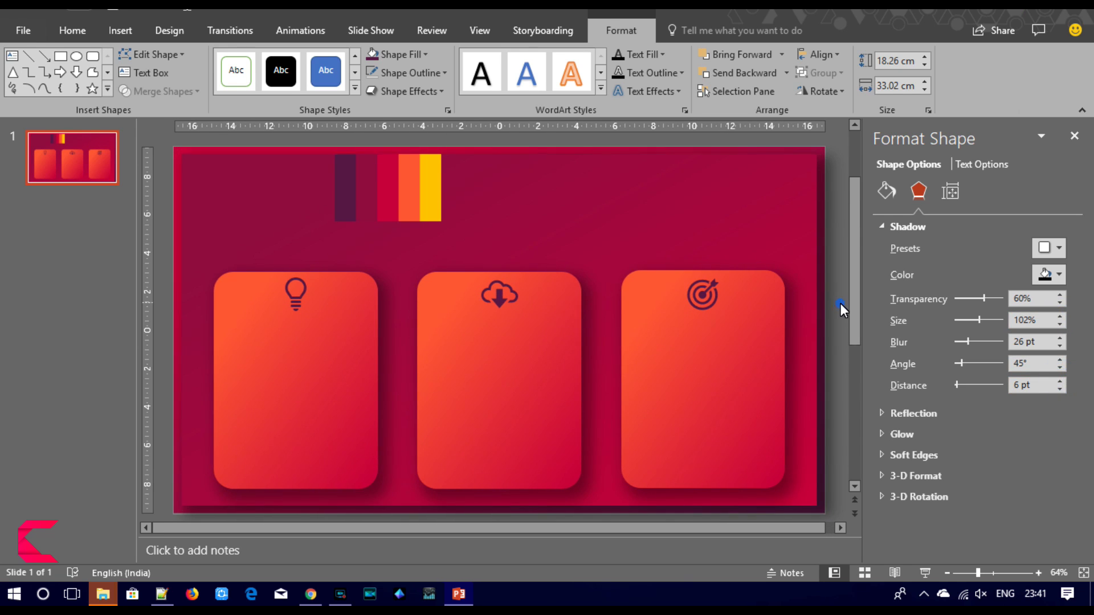
left_click(400, 204)
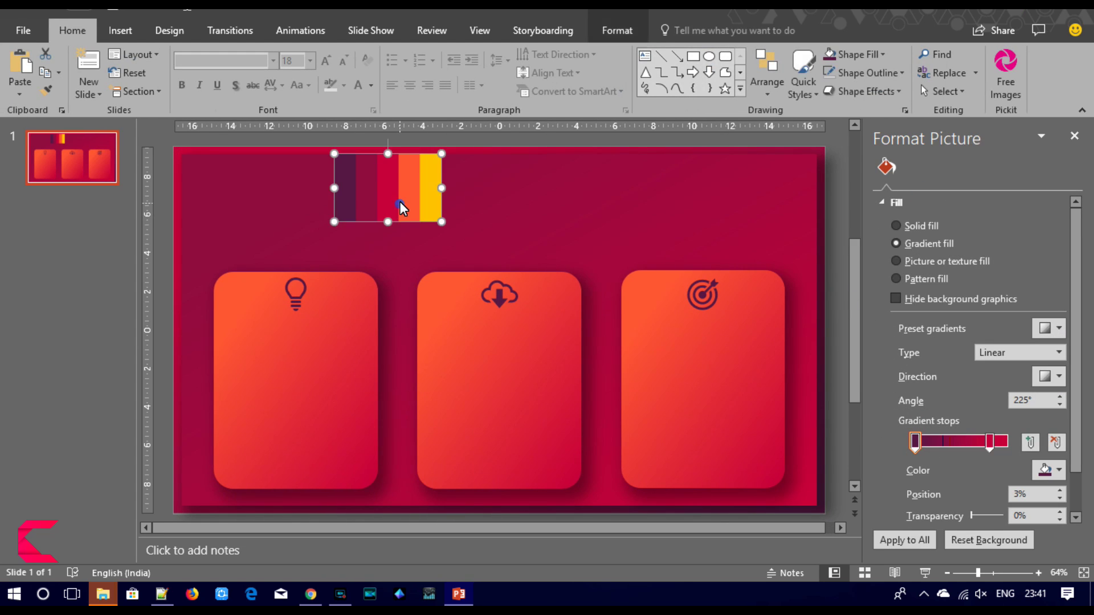
Step: Move the colour-bar picture left and add a text box reading 'Creative venus' under the bulb
left_click_drag(393, 193, 240, 215)
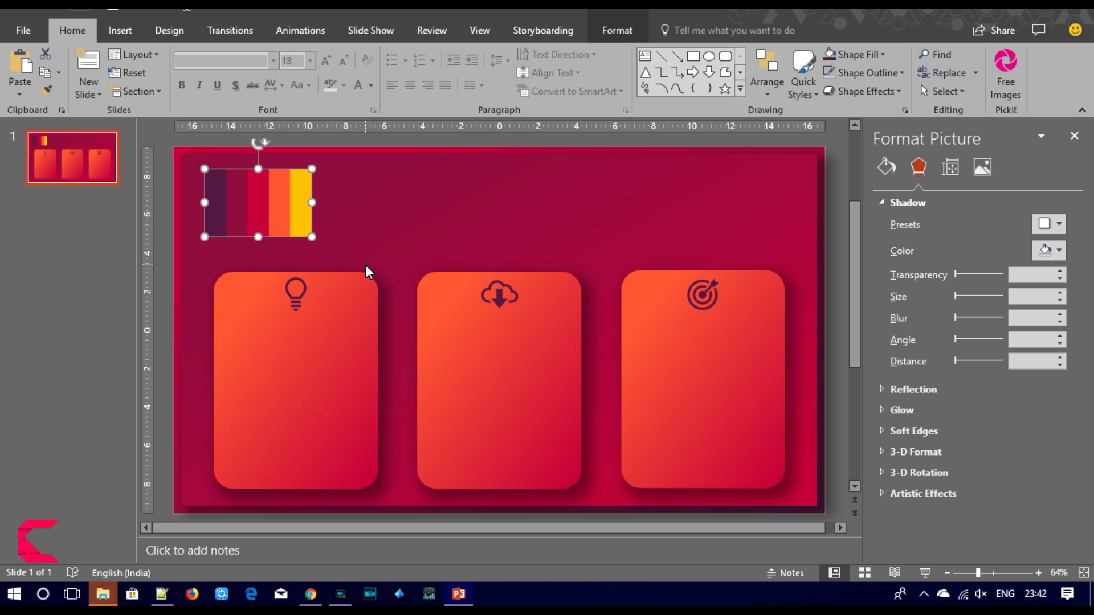
left_click(121, 30)
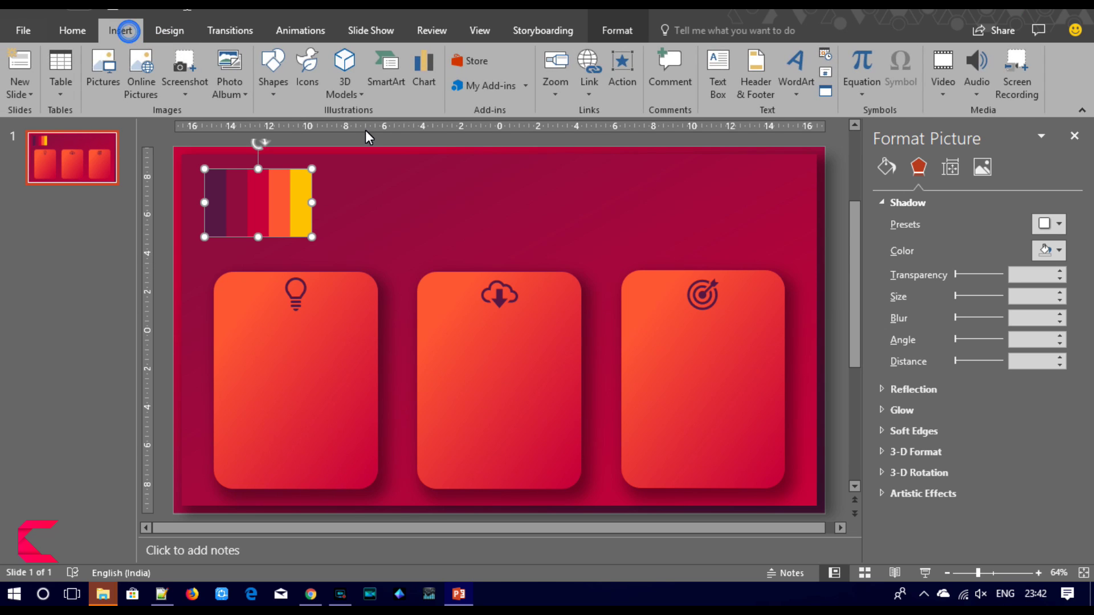
left_click(719, 79)
left_click_drag(238, 325, 341, 342)
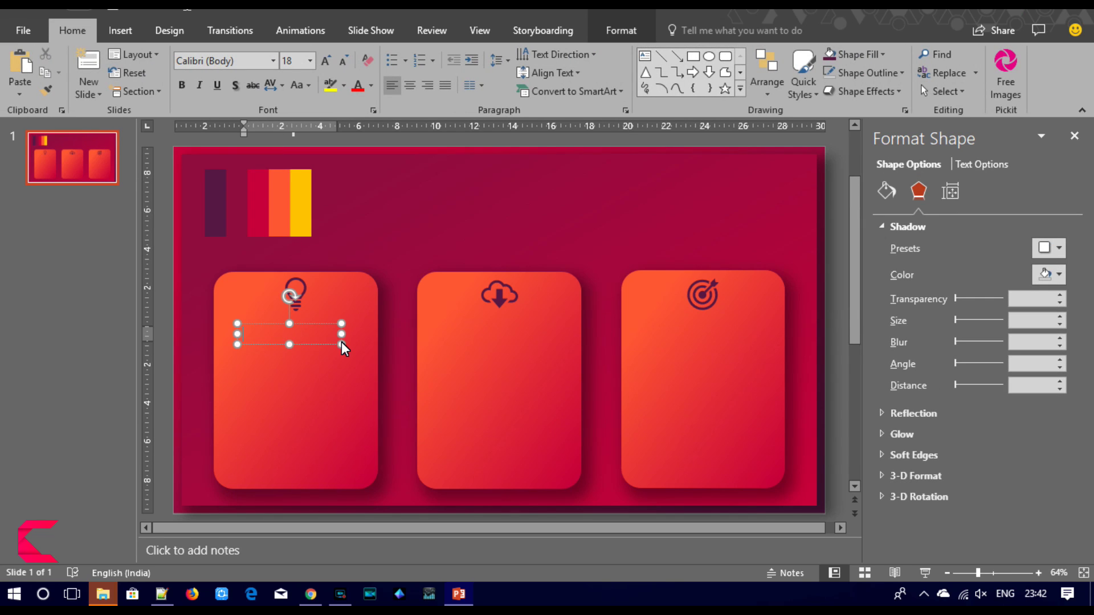
type("cCreative venus")
Step: Format the title in Agency FB, all uppercase, with Very Loose character spacing
key("ctrl+a")
left_click(238, 53)
type("AbadiAg")
key("Return")
left_click(300, 87)
left_click(312, 150)
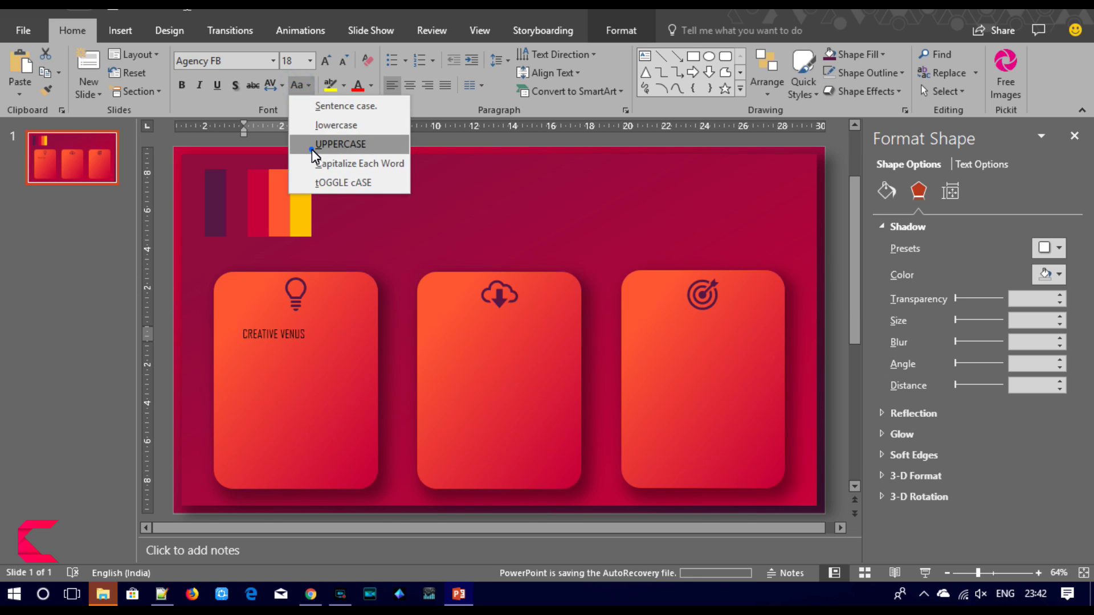
left_click(274, 85)
left_click(301, 183)
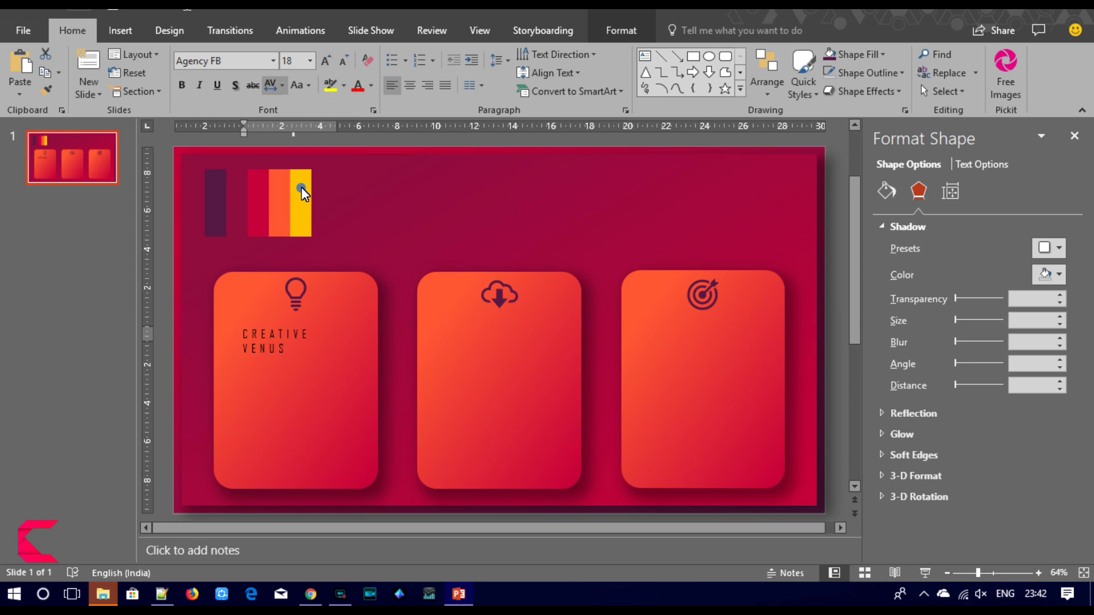
Step: Shrink the title to 11 pt, widen its box to one line, and centre it under the bulb
left_click(343, 60)
left_click(343, 61)
left_click(343, 60)
left_click(343, 60)
left_click_drag(341, 336, 370, 333)
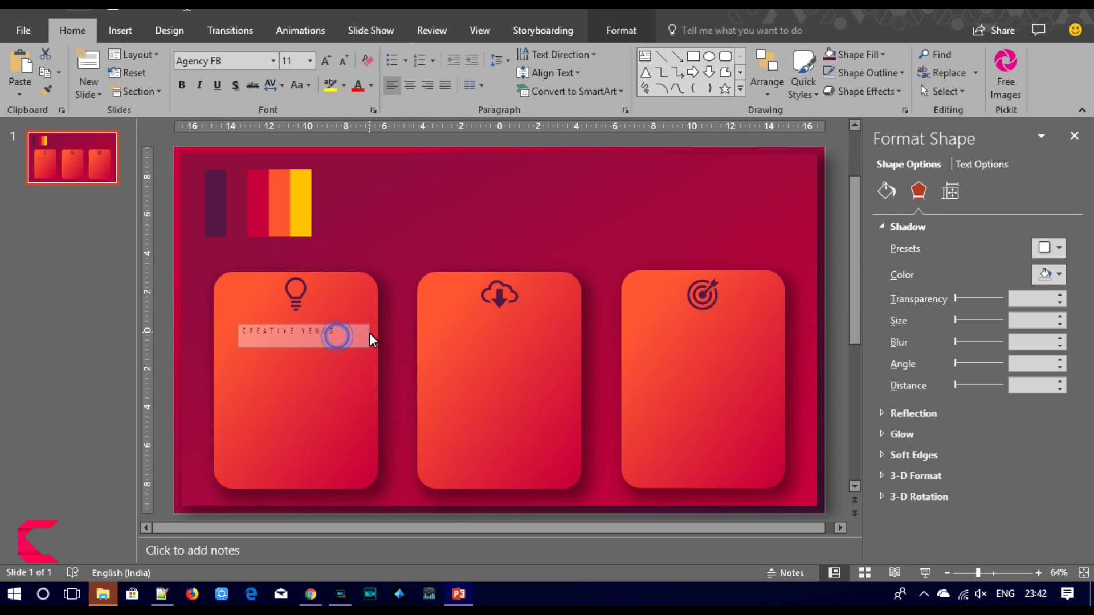
left_click(412, 83)
left_click_drag(344, 323, 334, 321)
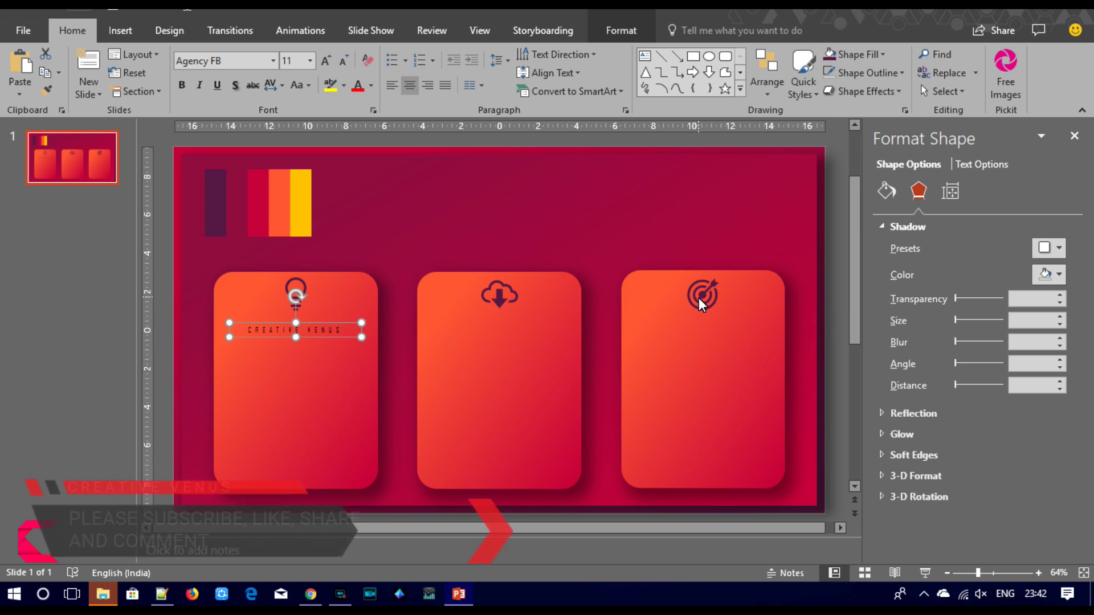
left_click(958, 162)
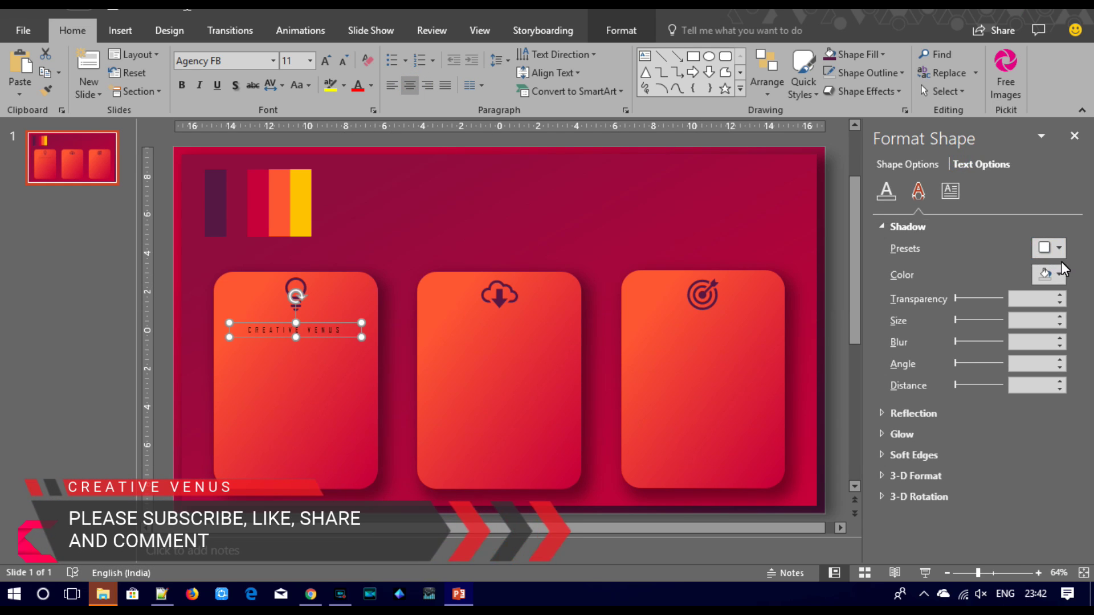
Step: Colour the CREATIVE VENUS text crimson, sampled from the colour bar with the eyedropper
left_click(891, 192)
left_click(1053, 350)
left_click(1029, 539)
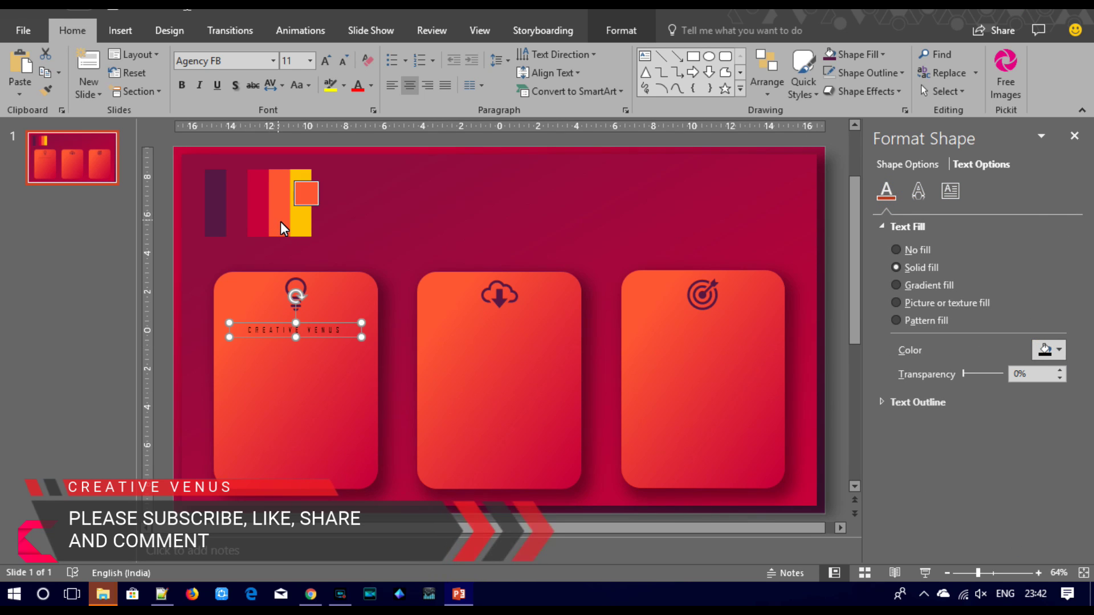
left_click(254, 217)
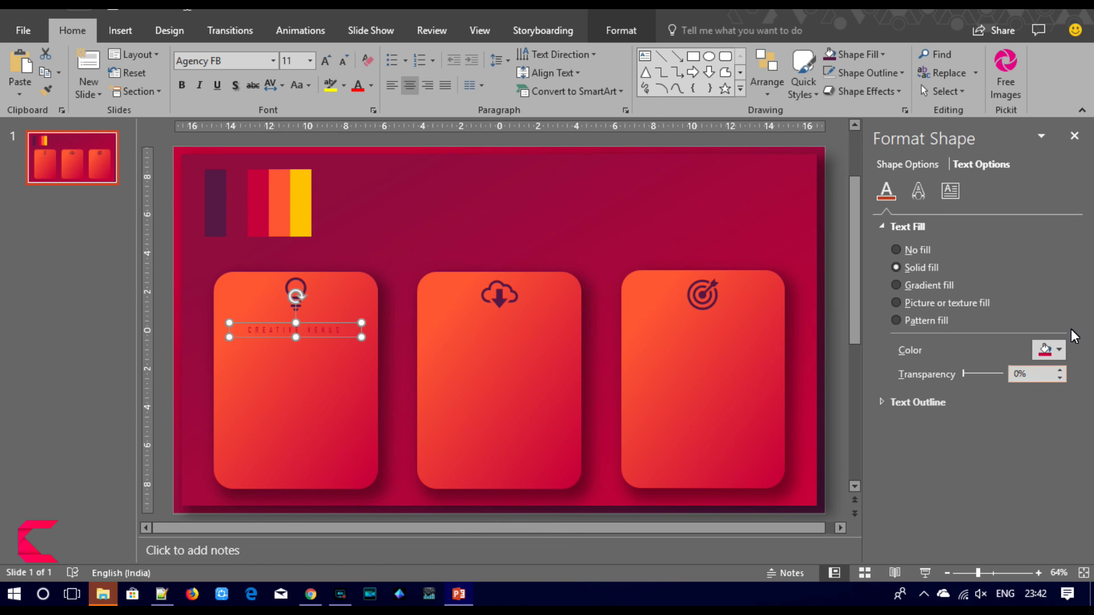
left_click(1052, 350)
left_click(1024, 541)
Step: Place a copy of the CREATIVE VENUS text box just below it and select its text
left_click_drag(302, 323, 312, 340)
key("ctrl+v")
triple_click(303, 348)
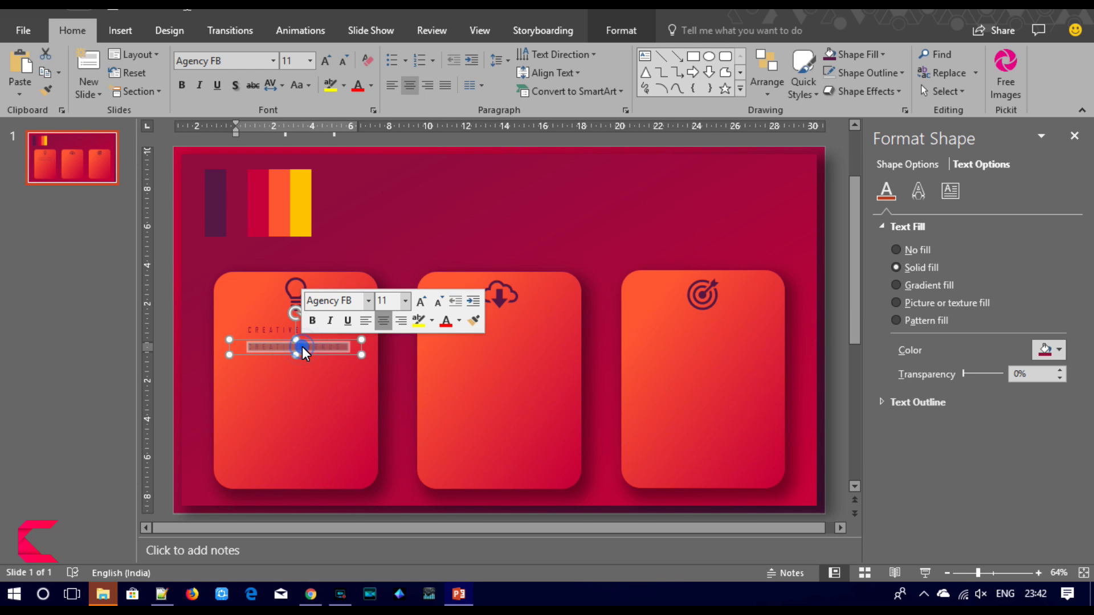
Step: Change the copied text to 'heading', make it uppercase and enlarge it to 14 pt
type("heading")
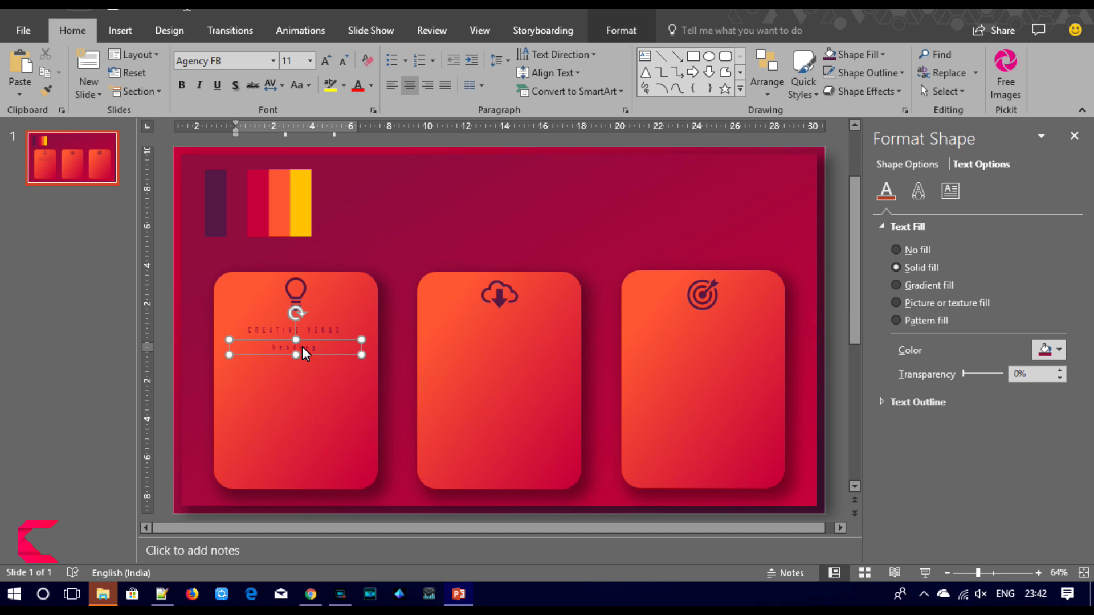
double_click(302, 346)
left_click(303, 88)
left_click(319, 143)
left_click(322, 60)
left_click(323, 59)
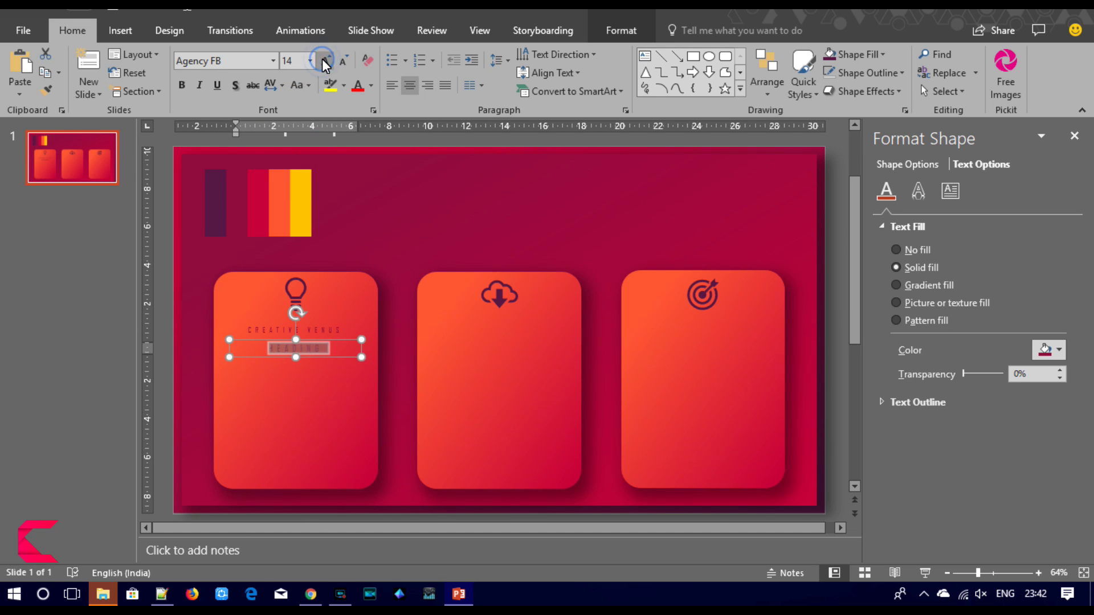
Step: Make HEADING bold and place a copy of its box underneath
left_click(166, 353)
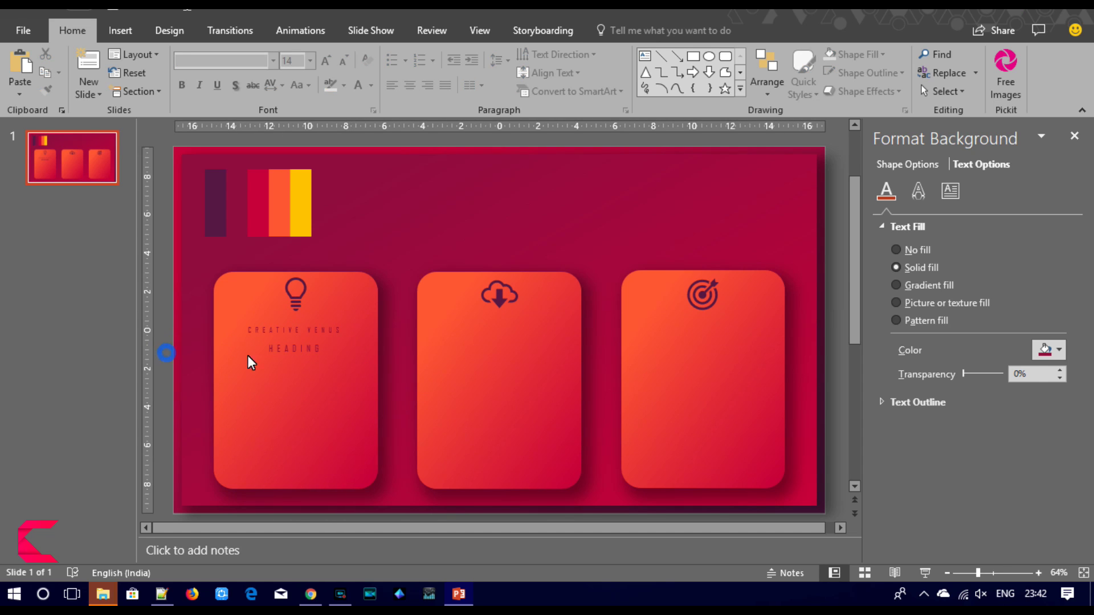
left_click(285, 344)
left_click(286, 340)
key("ctrl+b")
key("ctrl+v")
left_click_drag(286, 350, 276, 368)
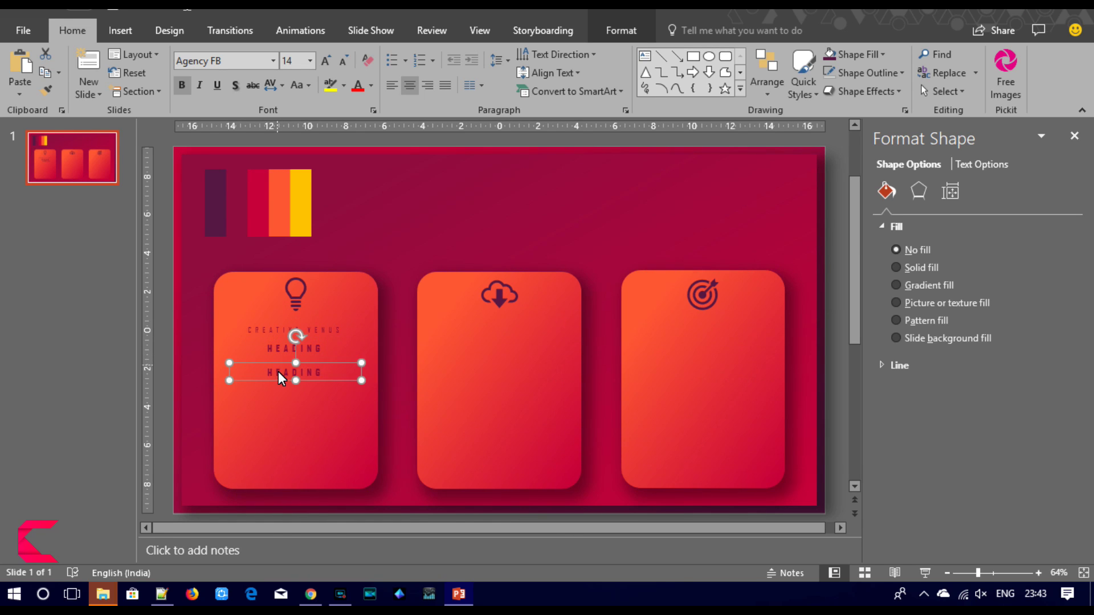
Step: Replace the lower copy with a =lorem() placeholder paragraph and set Normal character spacing
double_click(278, 373)
type("=")
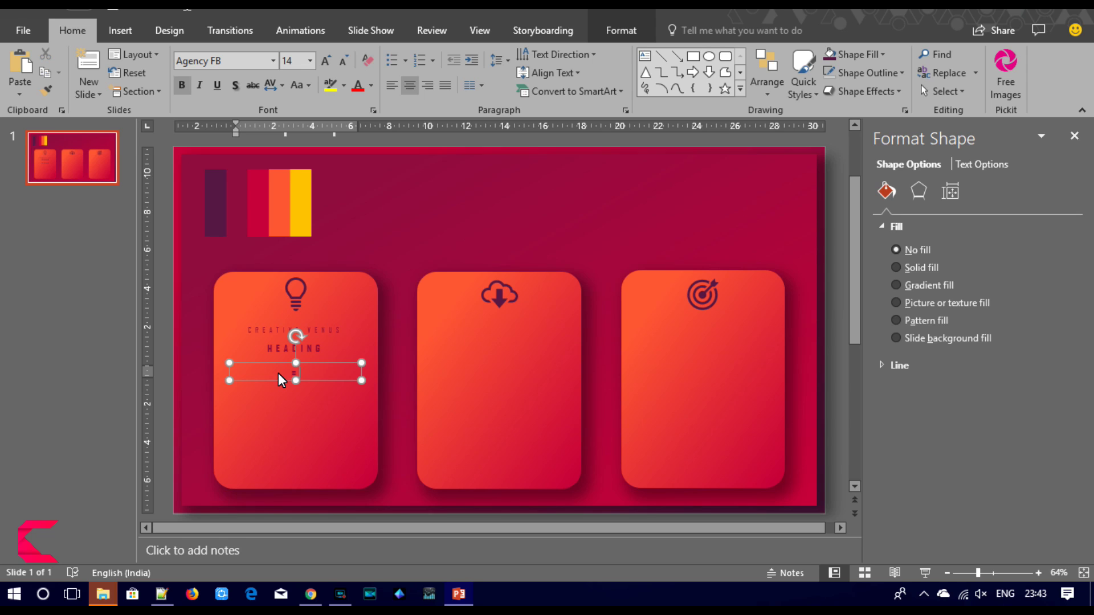
type("lorem()")
key("Return")
key("ctrl+a")
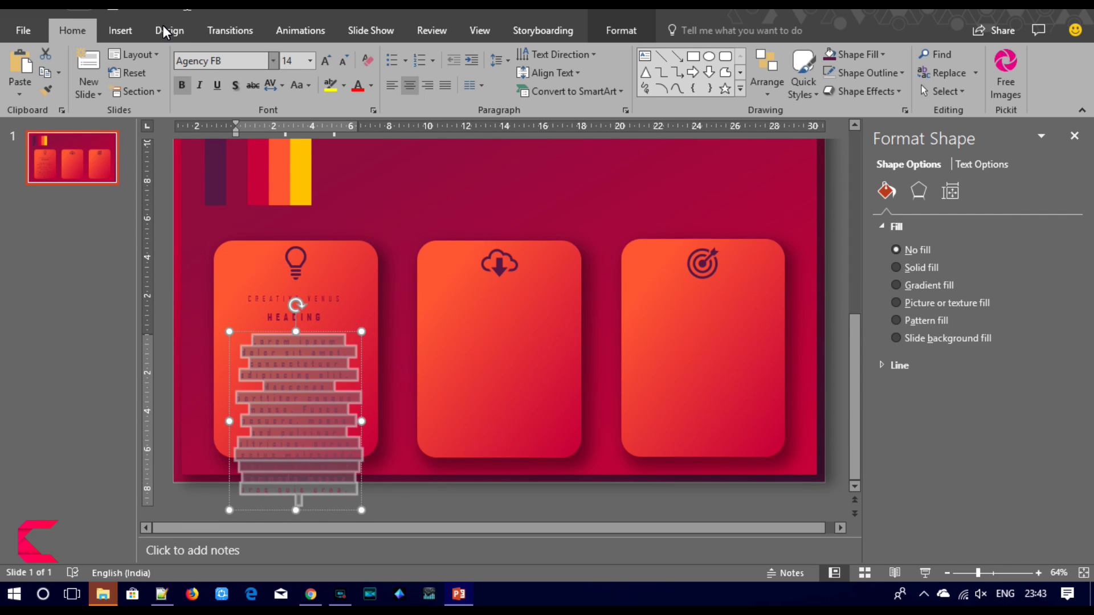
left_click(270, 92)
left_click(285, 144)
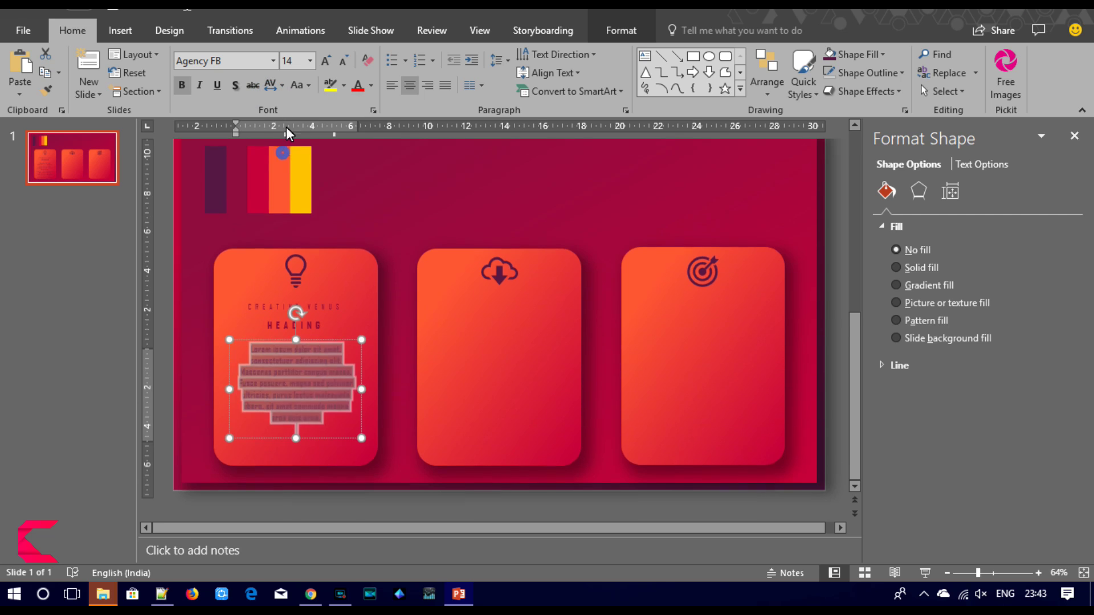
Step: Unbold the paragraph, size it 10 pt, and set its font to Roboto Light
left_click(178, 85)
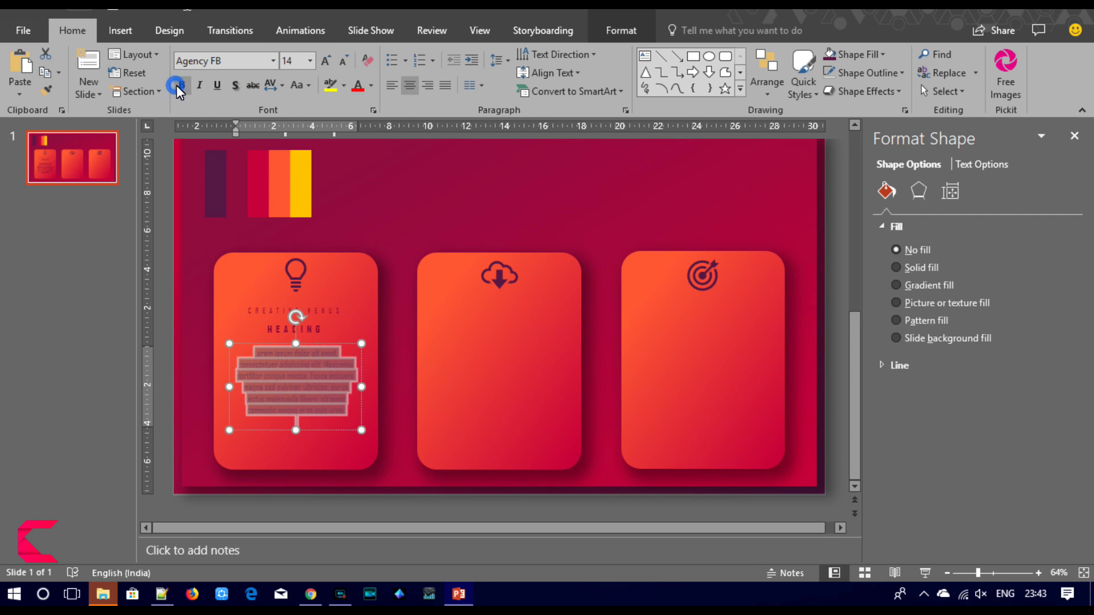
left_click(346, 69)
left_click(345, 69)
left_click(346, 70)
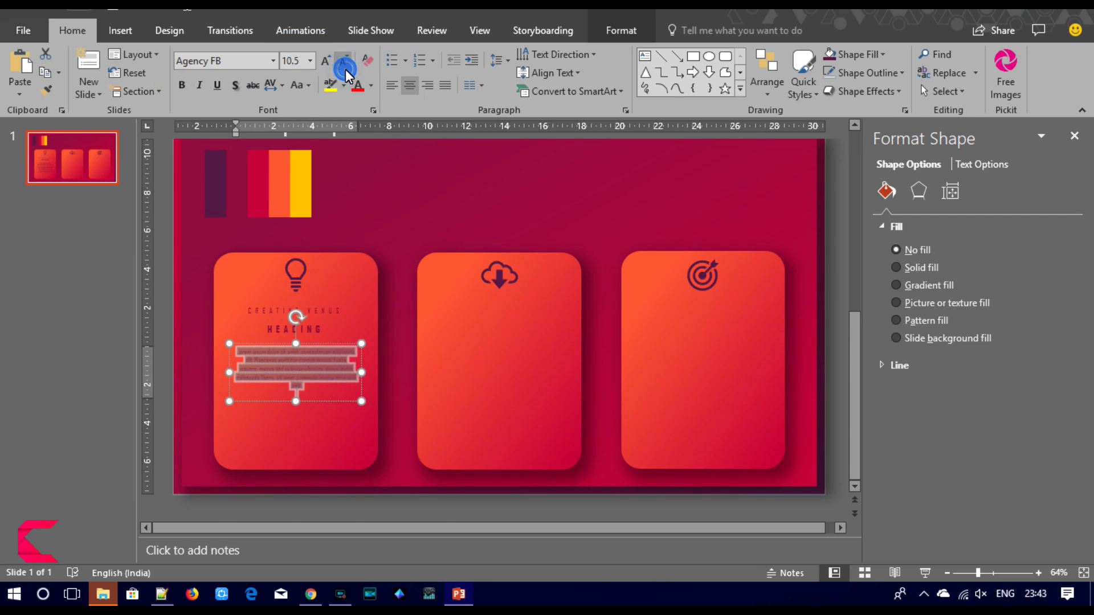
left_click(345, 70)
left_click(234, 60)
type("Roboto Light")
key("Return")
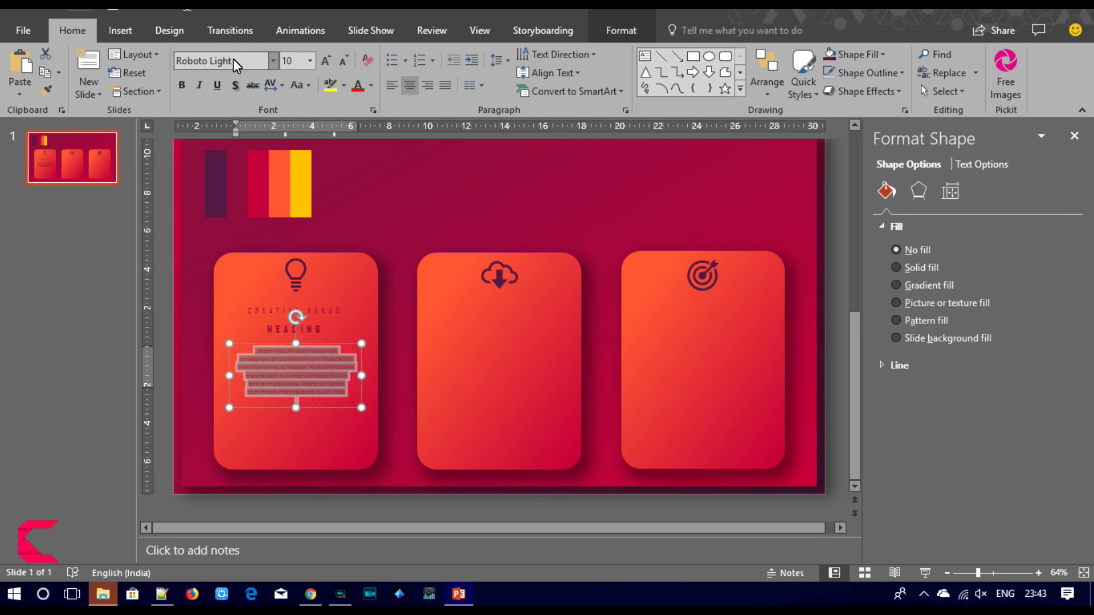
Step: Widen and centre the paragraph box on the card, and move HEADING down just above it
left_click_drag(362, 384, 368, 378)
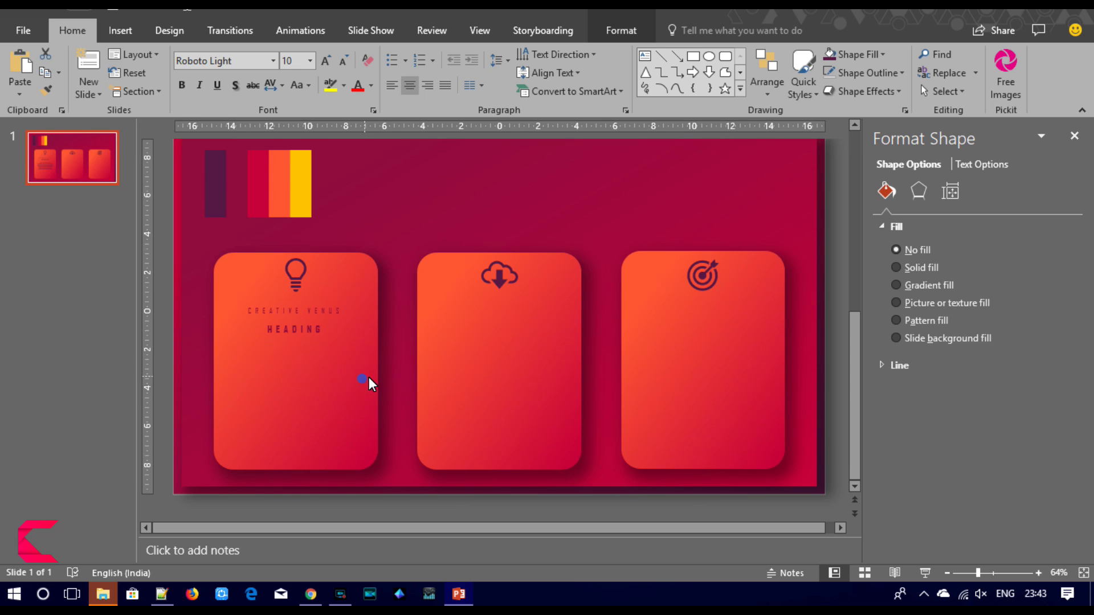
left_click_drag(337, 343, 333, 354)
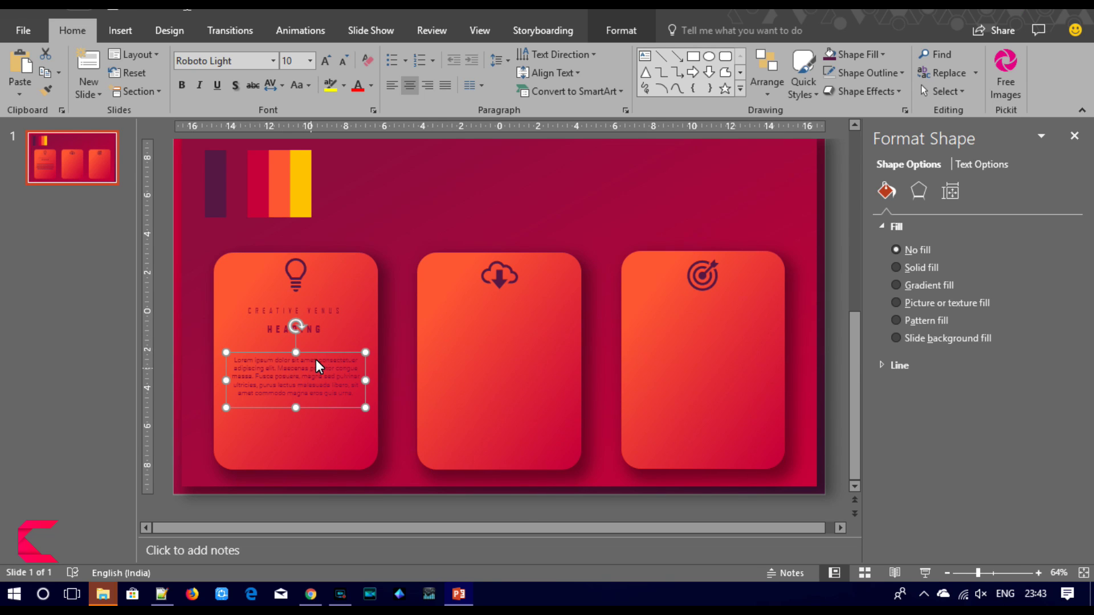
left_click_drag(309, 319, 309, 336)
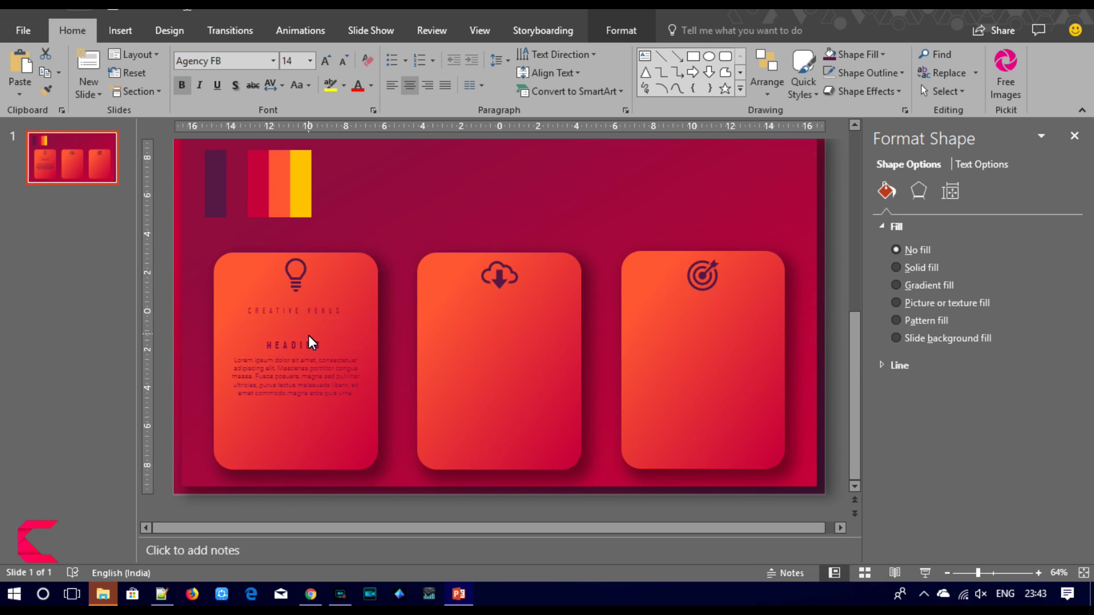
left_click_drag(309, 341, 309, 341)
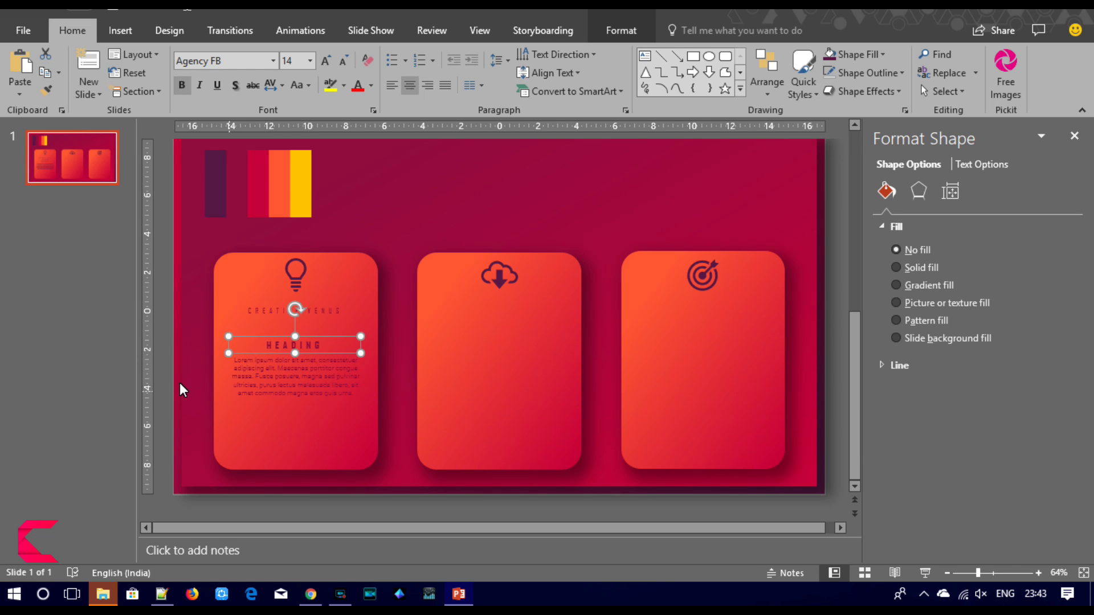
left_click(161, 379)
left_click(120, 32)
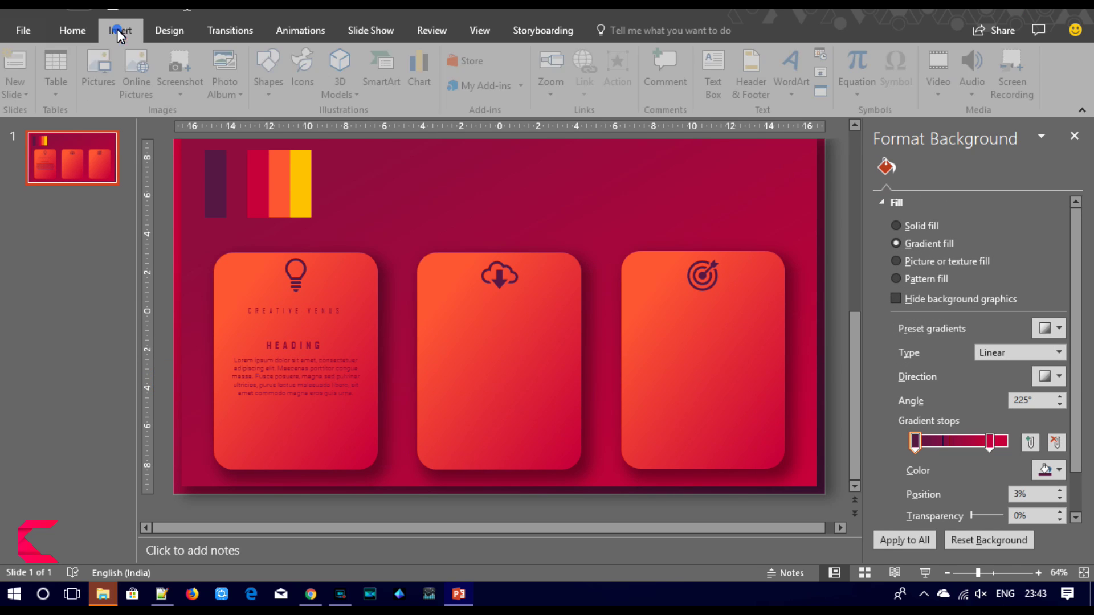
Step: Add a '65%' text box near the first card's bottom with enlarged digits
left_click(717, 74)
left_click_drag(270, 413, 331, 454)
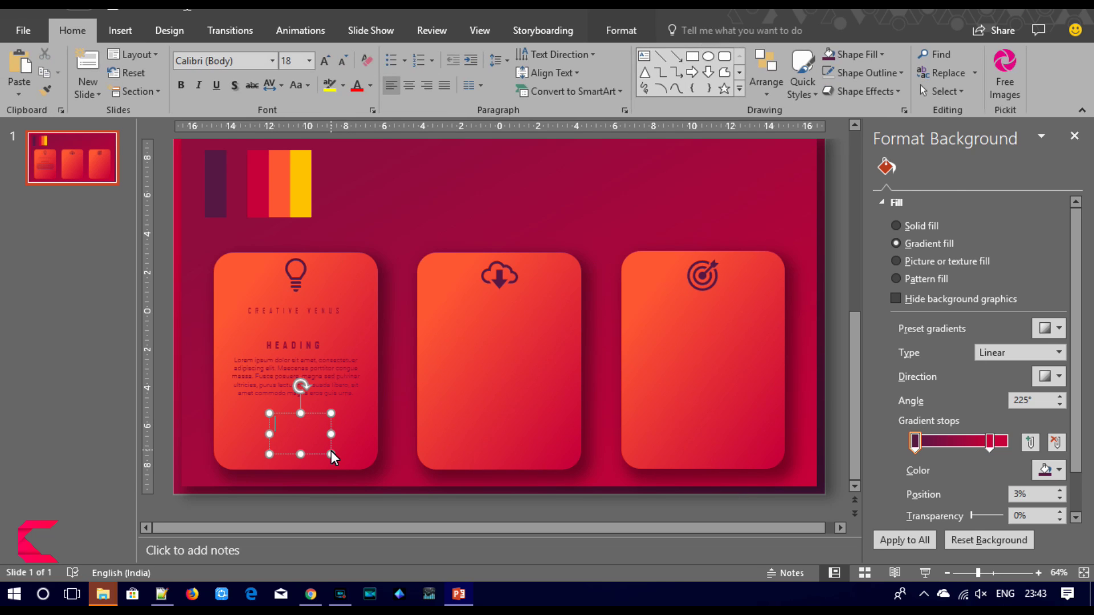
type("65%")
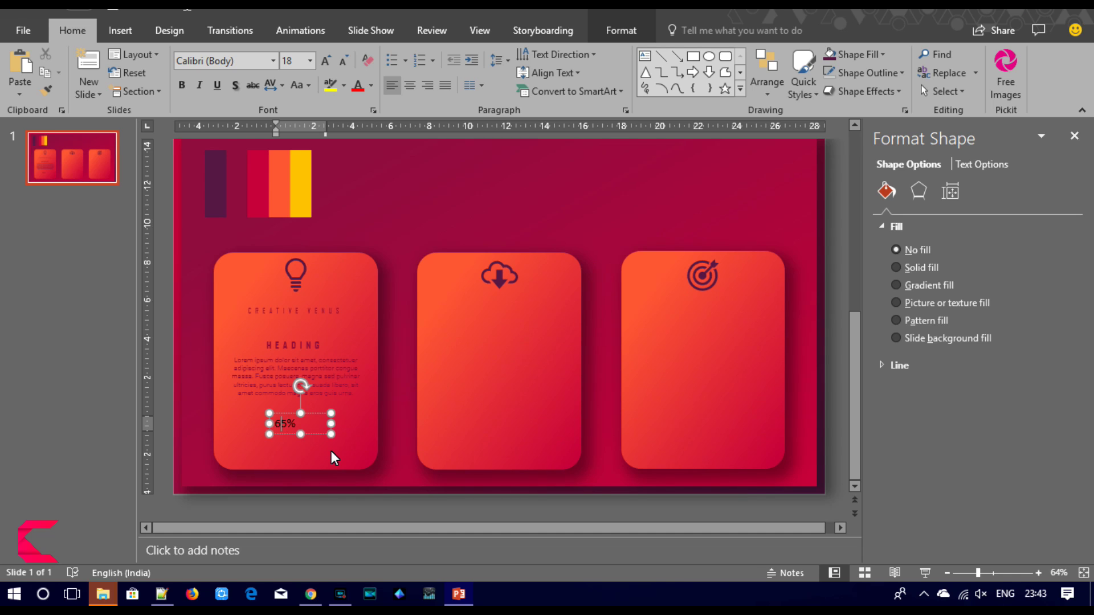
key("shift+Left")
key("shift+Left")
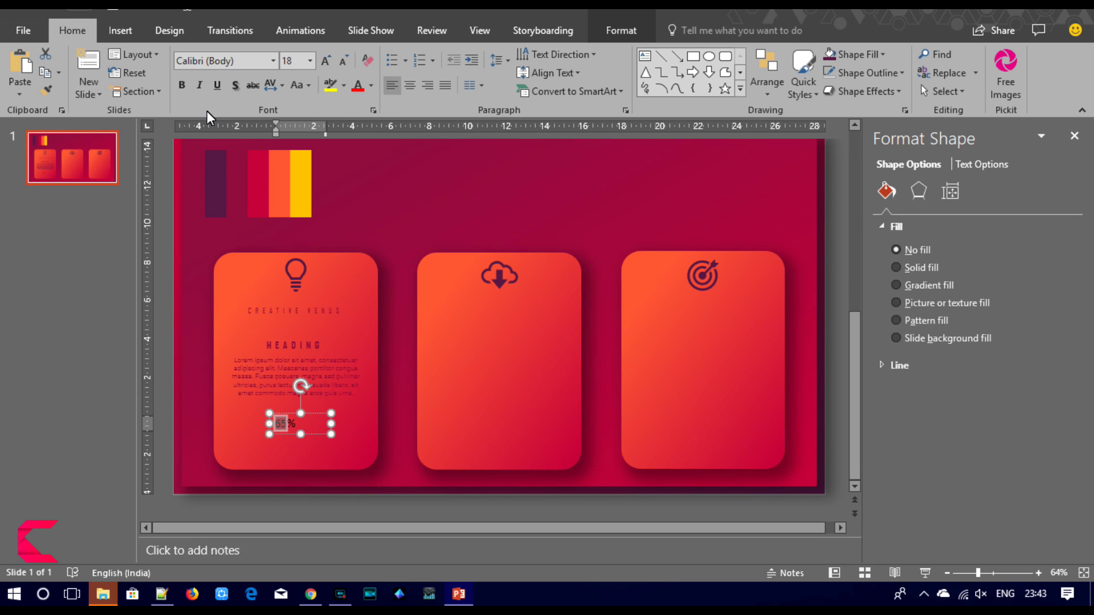
left_click(330, 63)
left_click(330, 62)
left_click(331, 63)
left_click(330, 63)
key("shift+Right")
Step: Make 65% bold Agency FB in the dark magenta sampled from the slide
left_click(237, 65)
type("Agency FB")
key("Return")
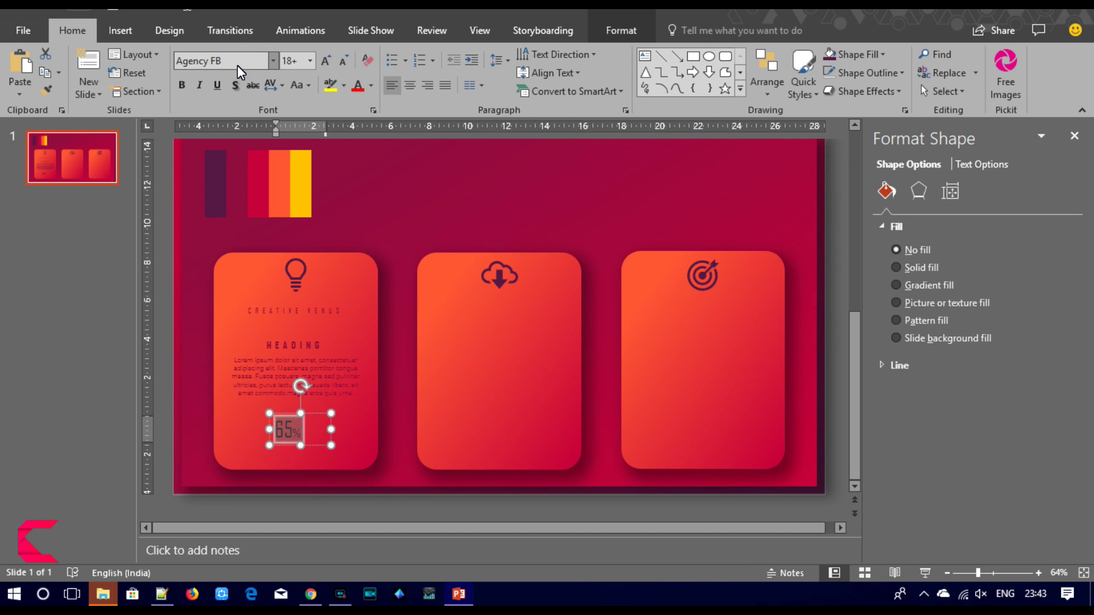
left_click(182, 83)
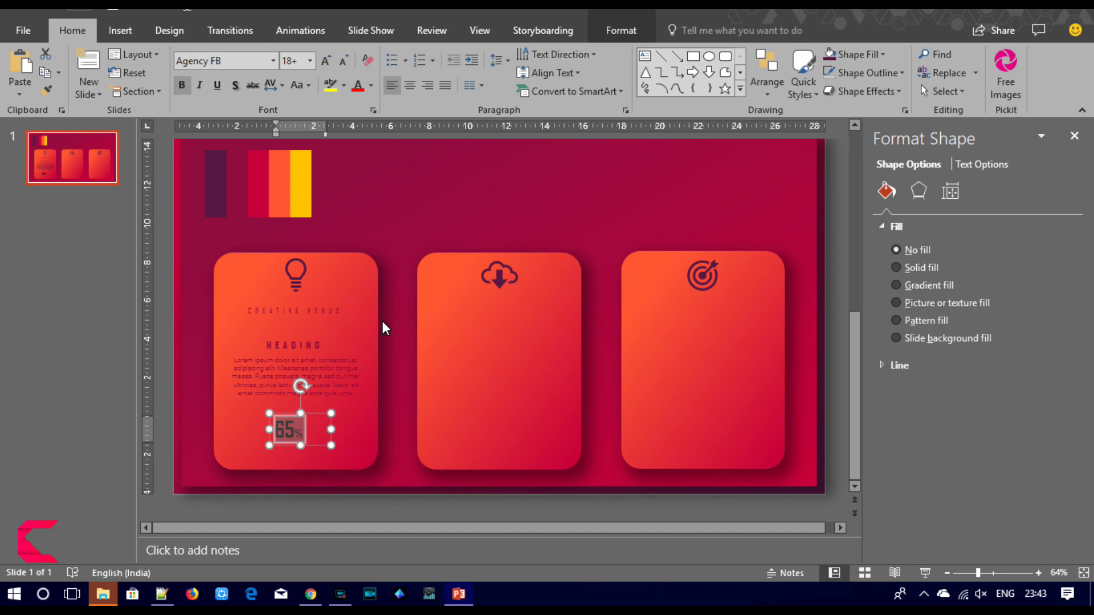
left_click(371, 87)
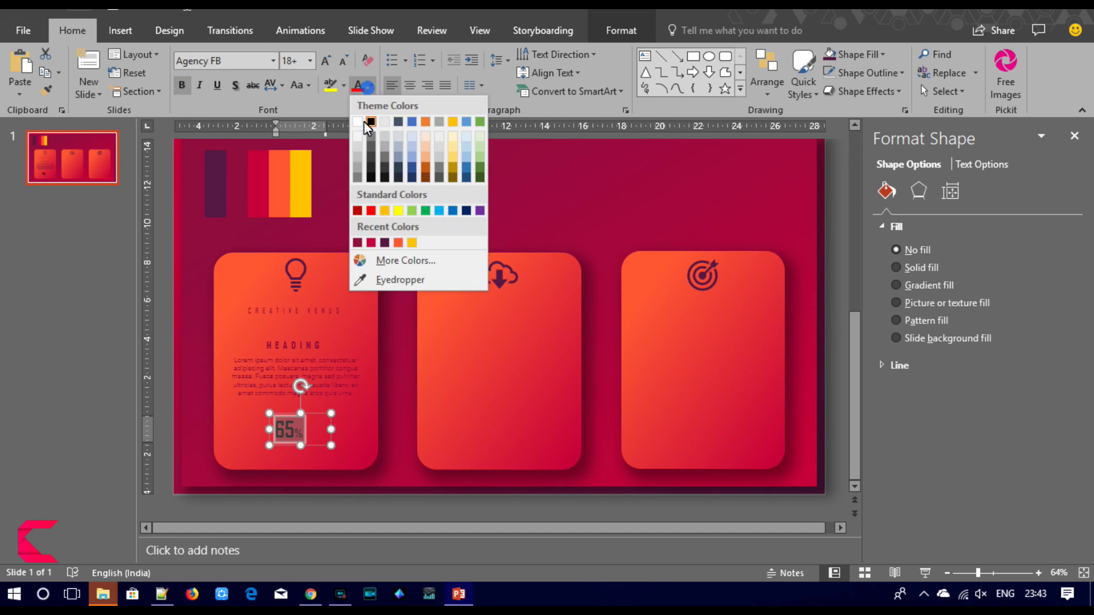
left_click(394, 279)
left_click(236, 194)
Step: Centre the 65% text, enlarge it to 24 pt, and nudge the box up
left_click(162, 237)
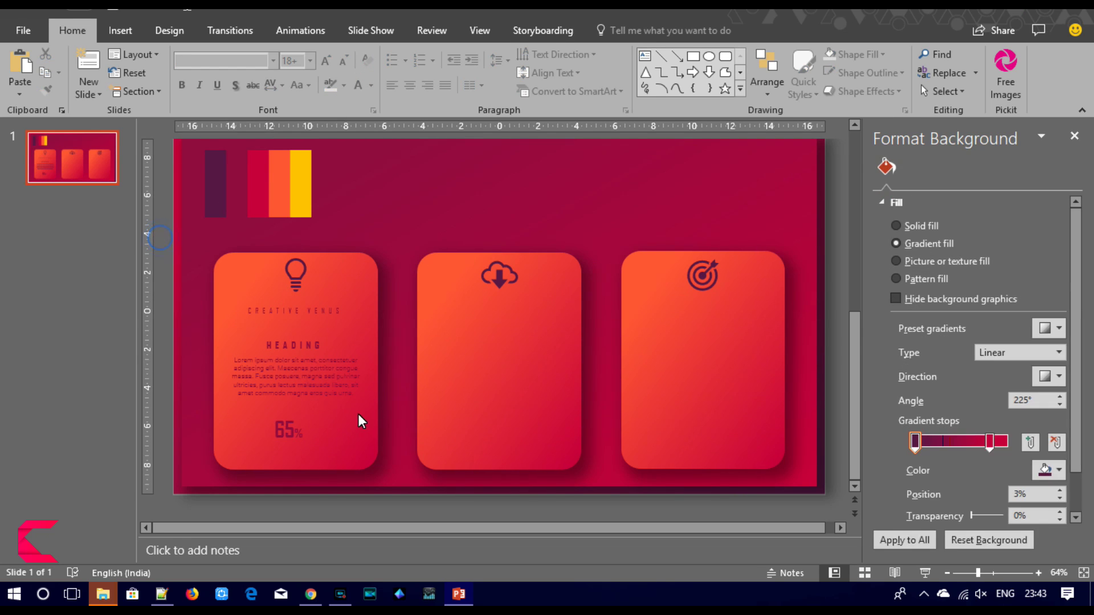
left_click(282, 424)
left_click(289, 413)
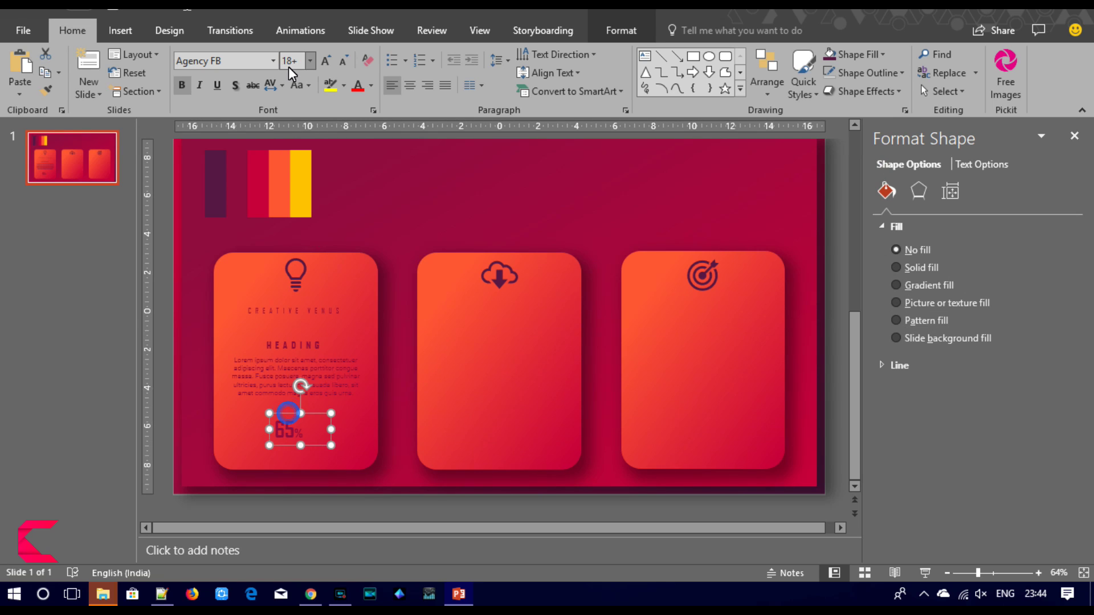
left_click(416, 84)
left_click(324, 60)
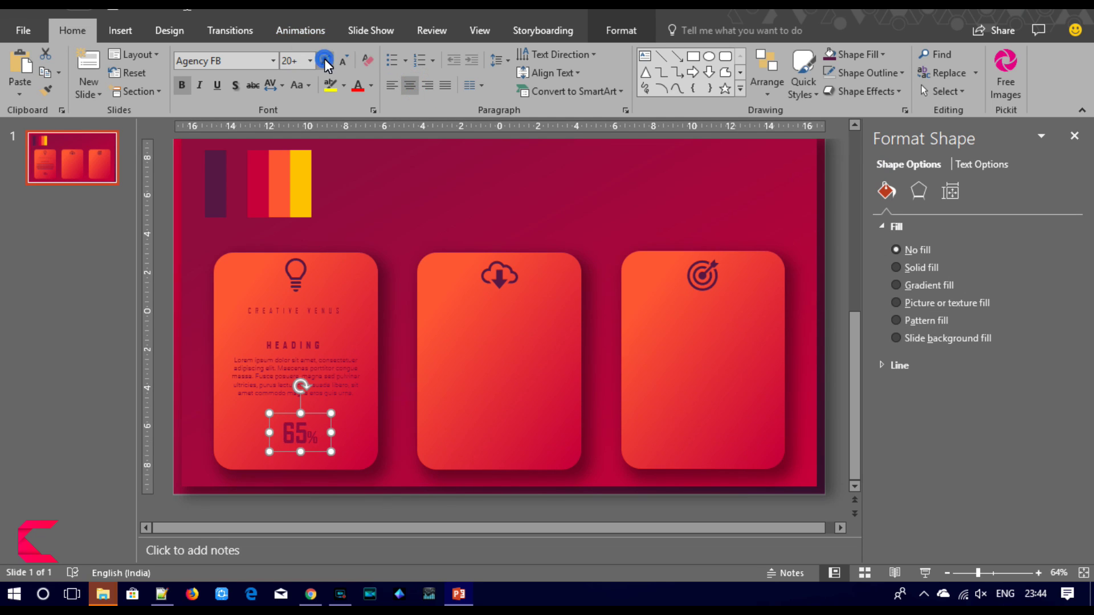
left_click_drag(317, 422, 308, 413)
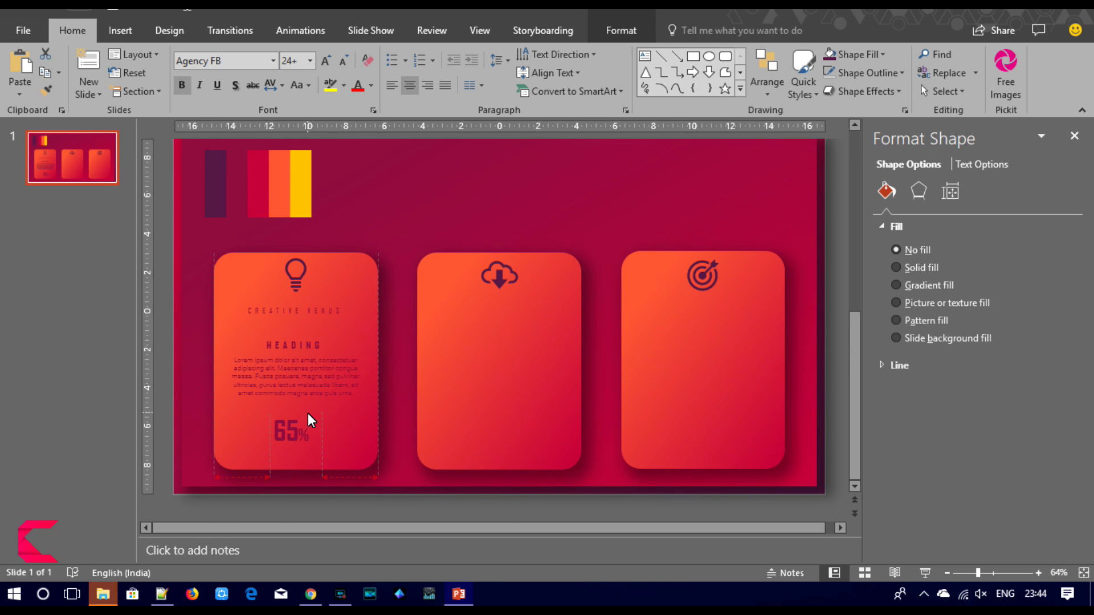
left_click(310, 420)
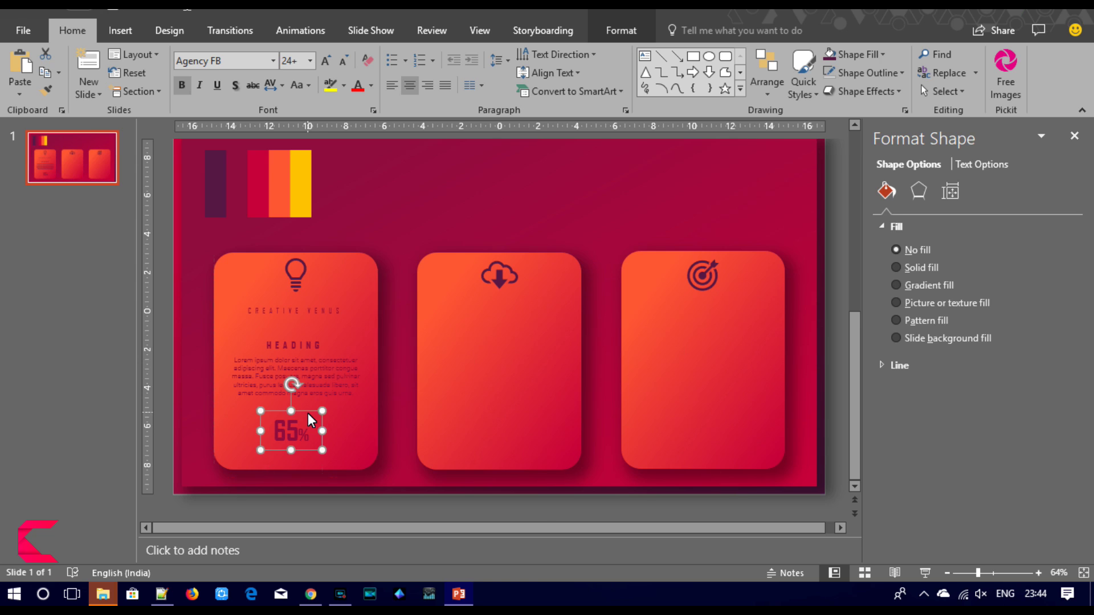
left_click(169, 402)
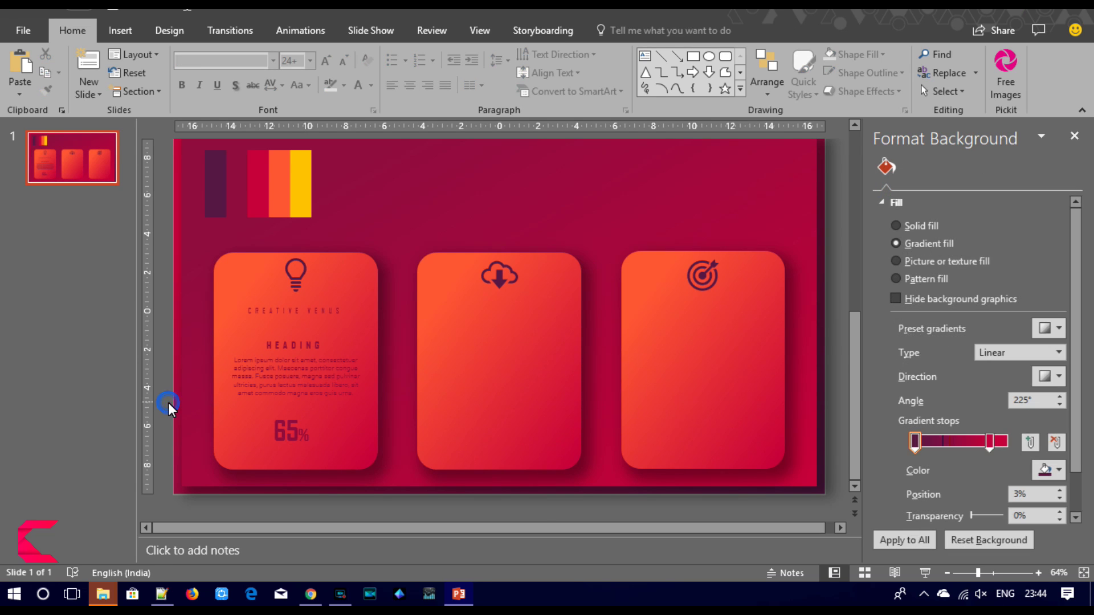
Step: Move the card gradient's end stop to 100% and colour it orange-red, undoing a yellow attempt
left_click(338, 279)
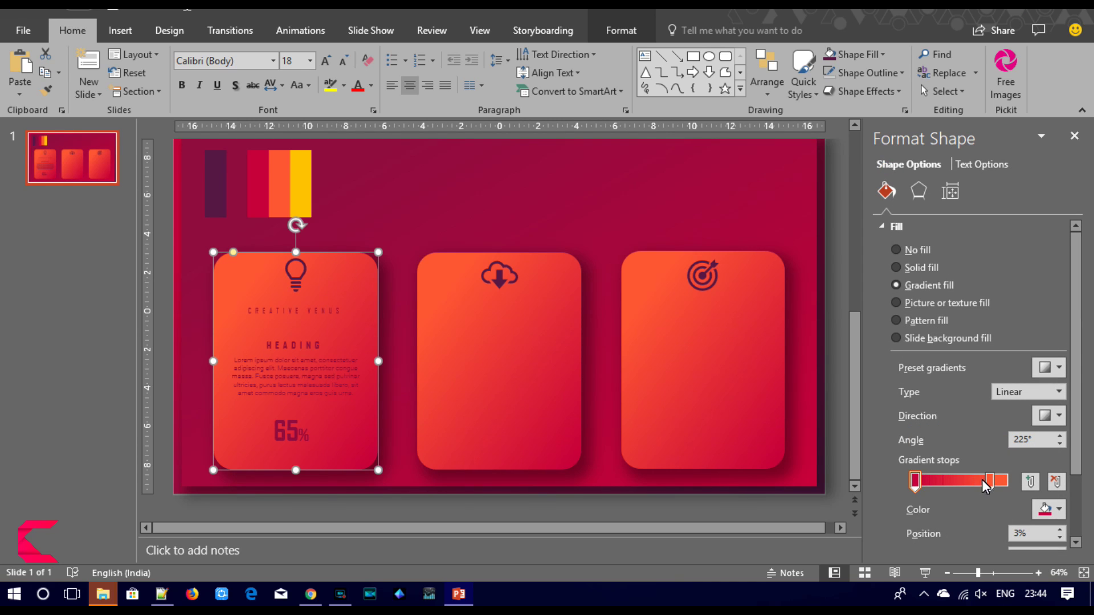
left_click_drag(988, 482, 1088, 489)
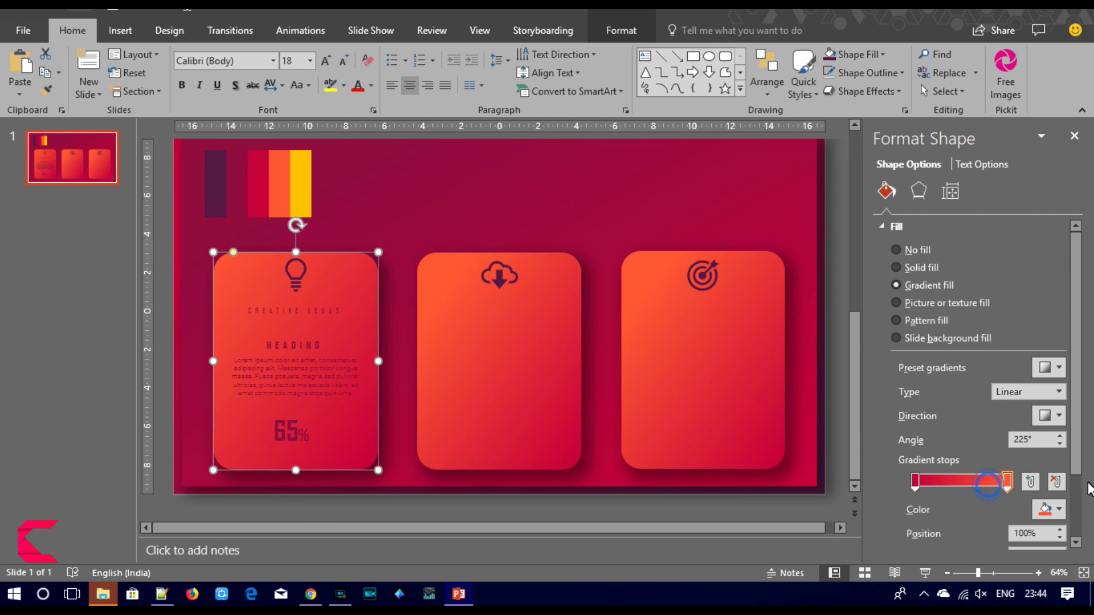
left_click(1046, 509)
left_click(1002, 490)
left_click(286, 189)
left_click(1035, 513)
left_click(1002, 488)
left_click(307, 203)
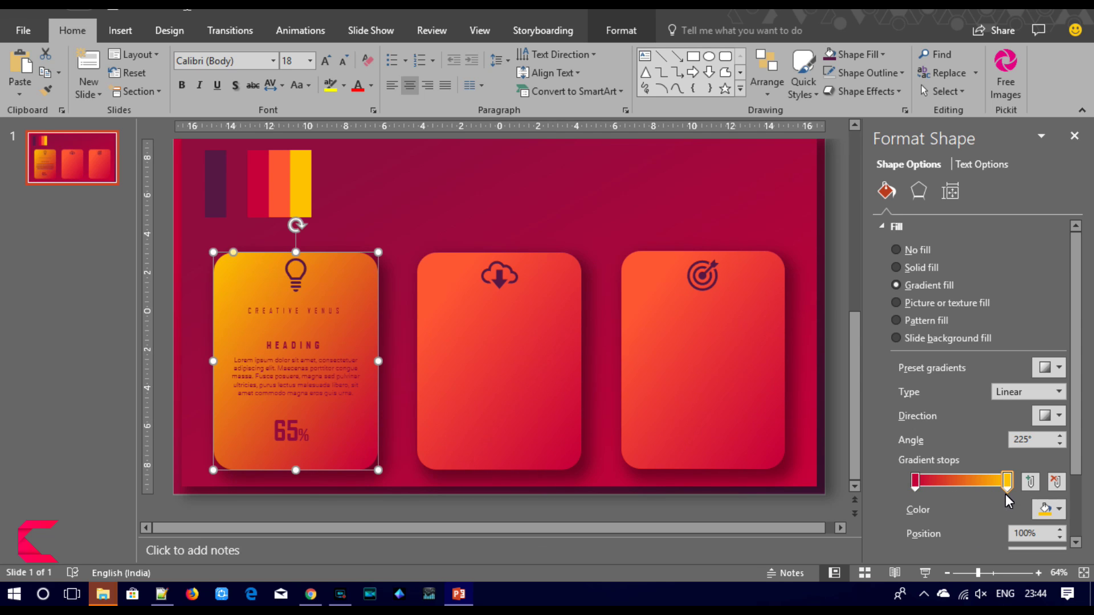
key("ctrl+z")
Step: Colour the gradient's start stop dark maroon, sampled from the slide
left_click(914, 483)
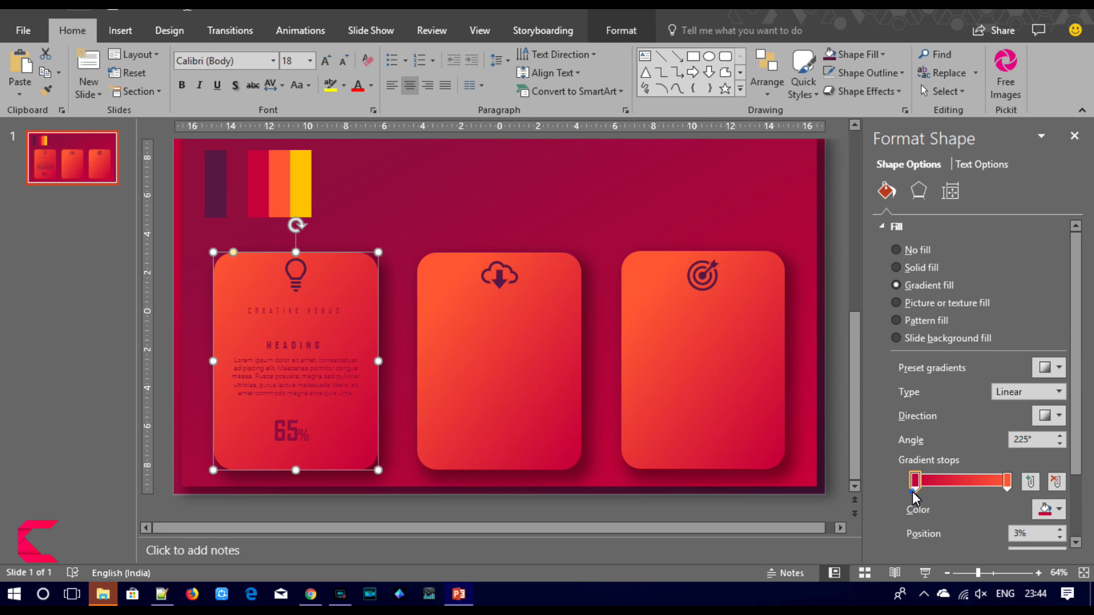
left_click(1047, 510)
left_click(996, 489)
left_click(234, 194)
Step: Centre-align the CREATIVE VENUS, HEADING, paragraph and 65% boxes on each other and group them
left_click(836, 449)
left_click(310, 313)
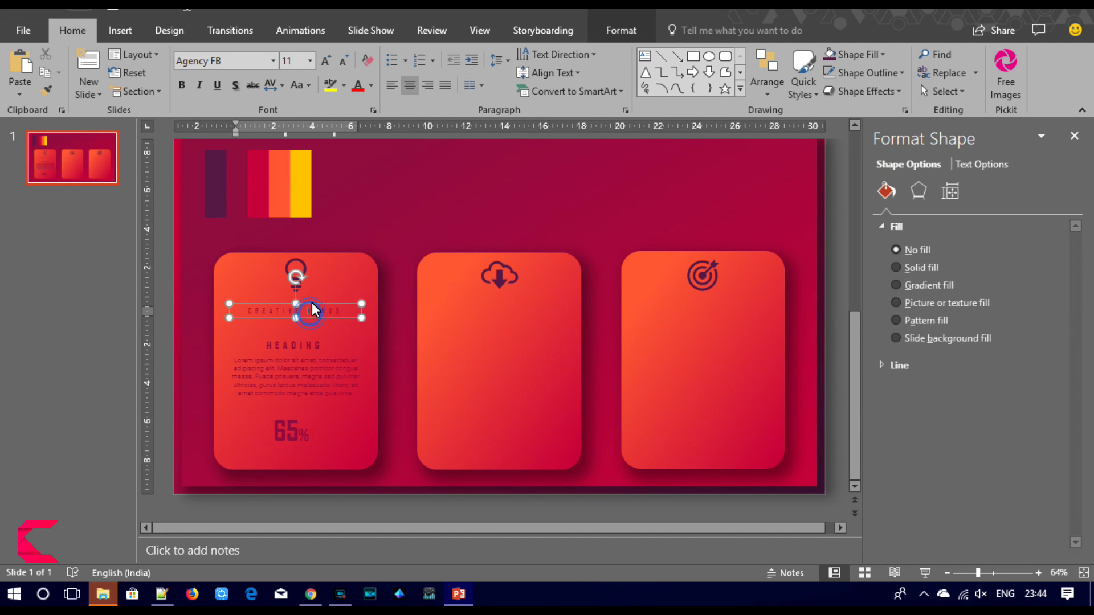
left_click(298, 344, "shift")
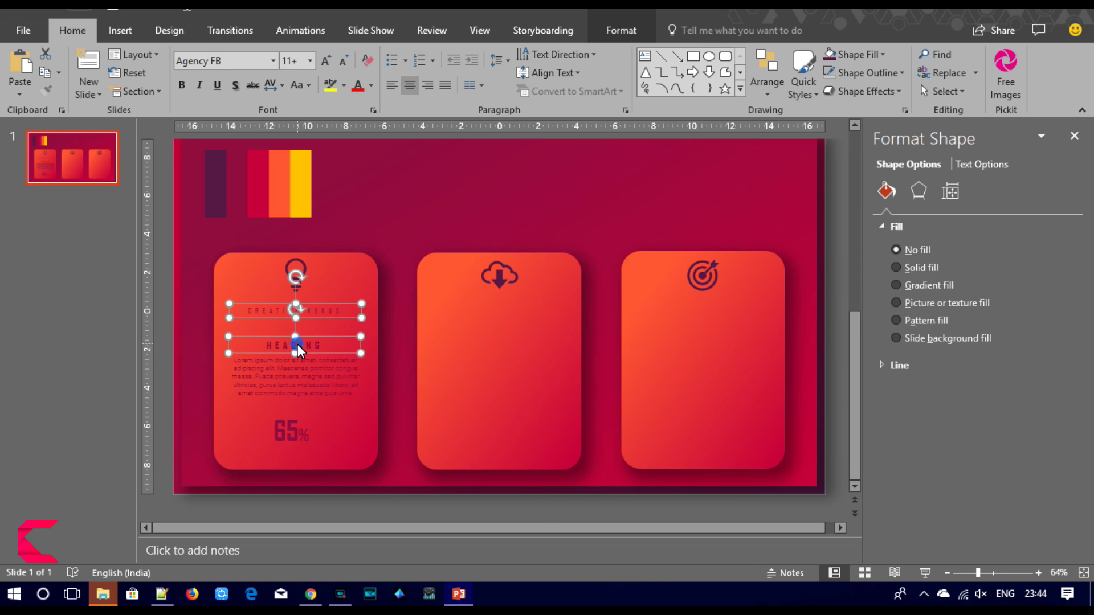
left_click(297, 377, "shift")
left_click(291, 436, "shift")
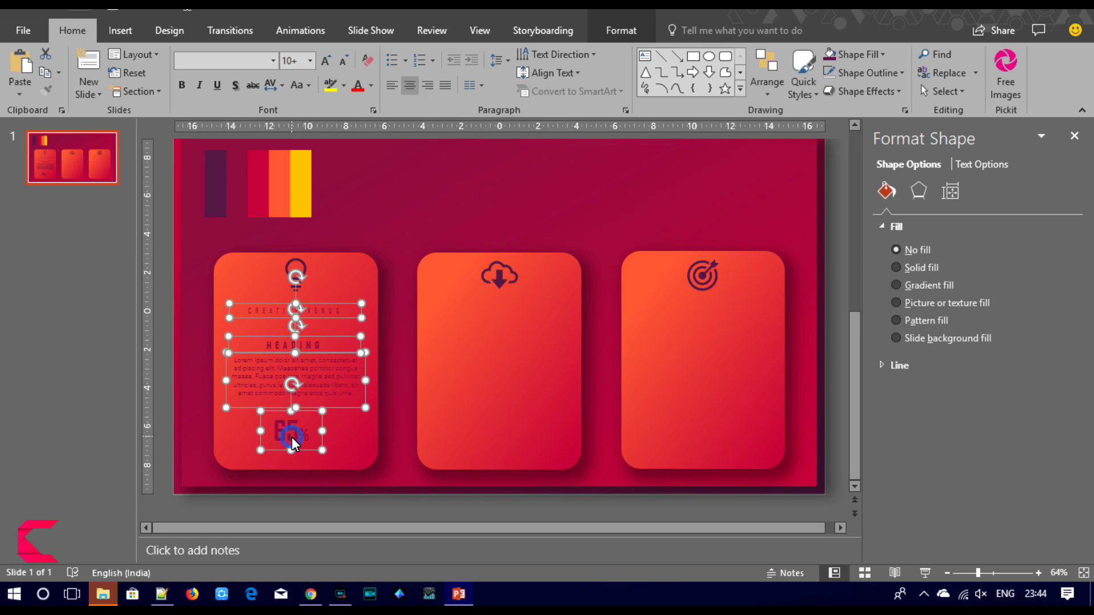
left_click(626, 33)
left_click(835, 53)
left_click(831, 96)
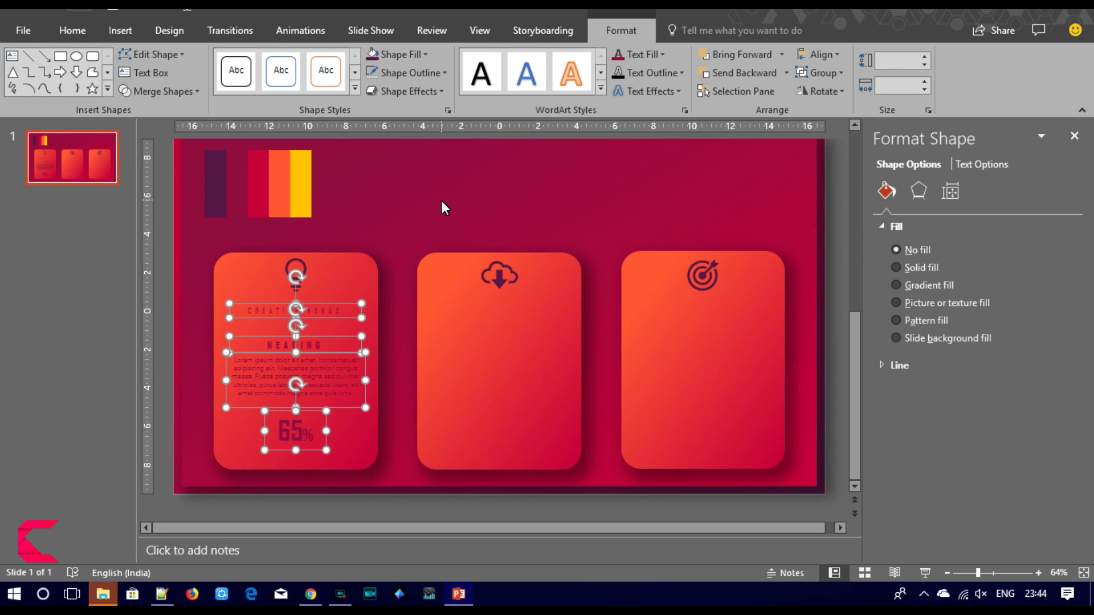
key("ctrl+g")
Step: Centre the text group on the first card shape
left_click(356, 281, "shift")
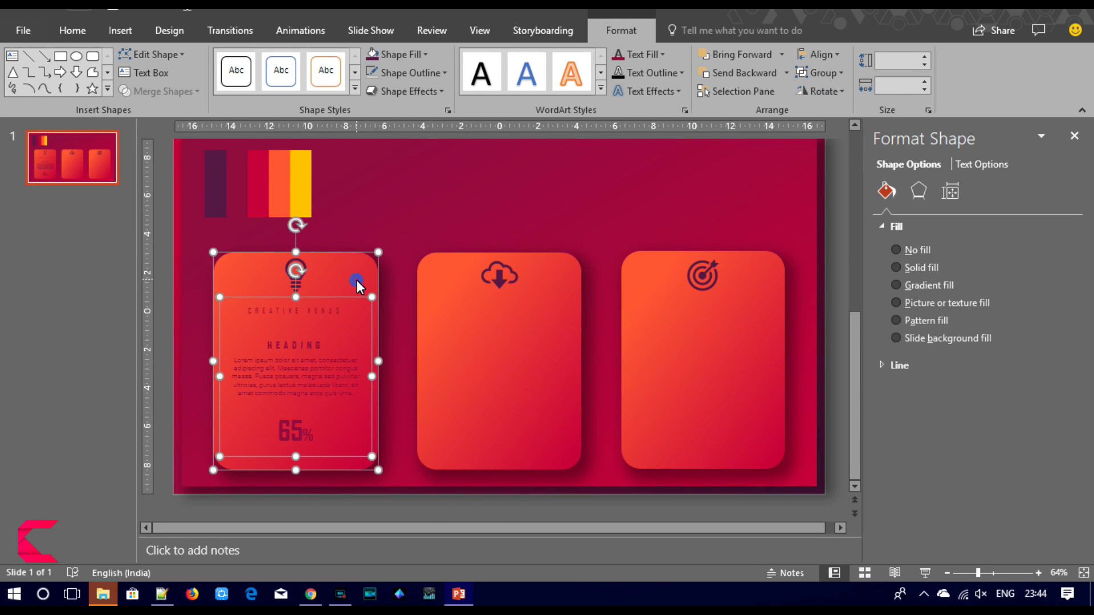
left_click(815, 54)
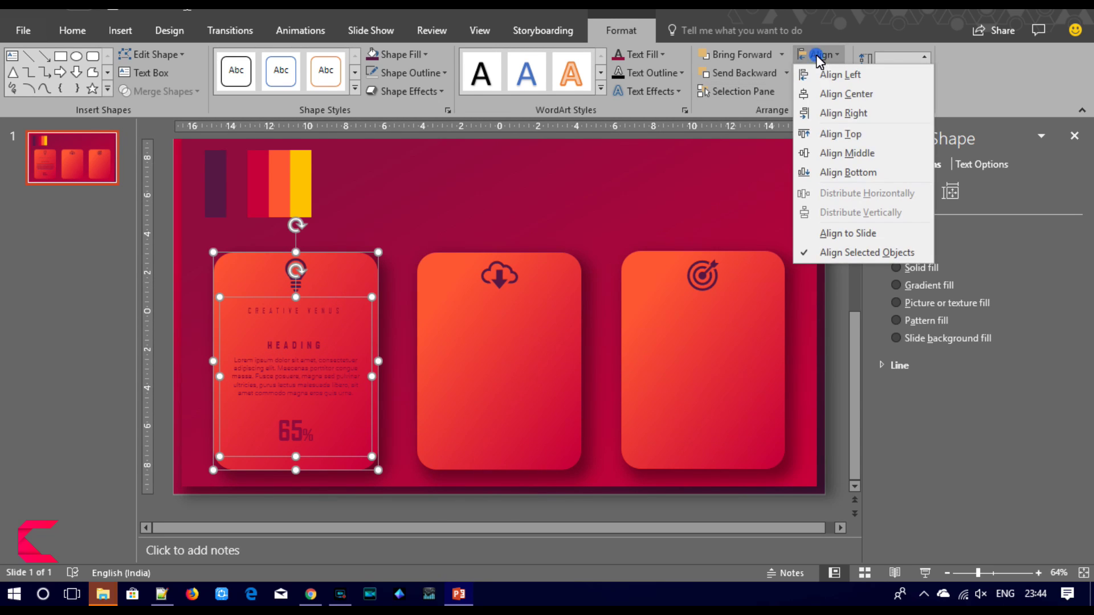
left_click(832, 96)
left_click(527, 223)
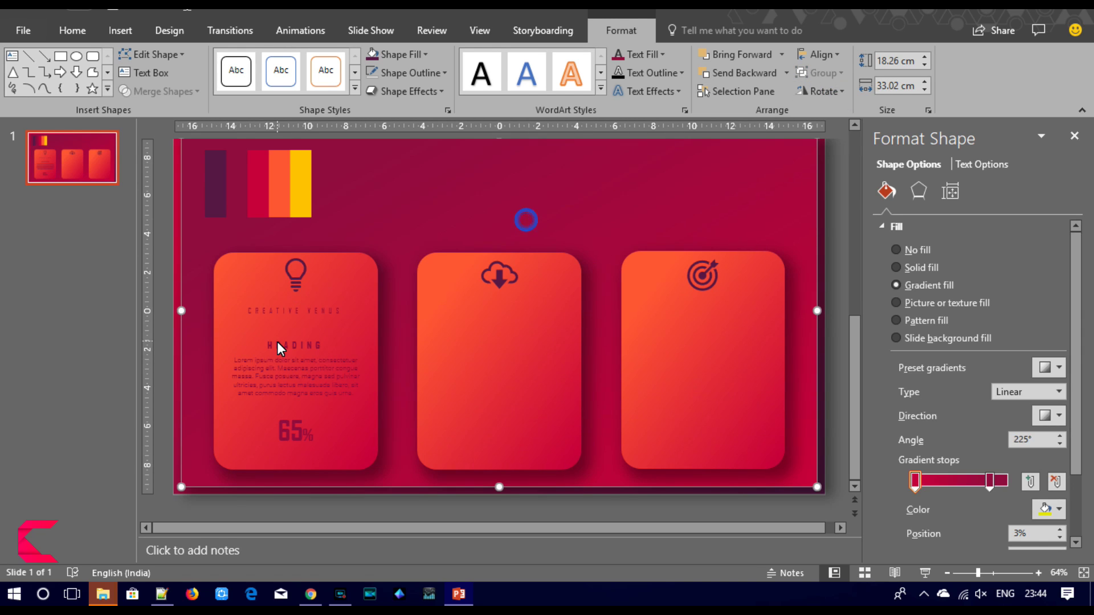
left_click(277, 340)
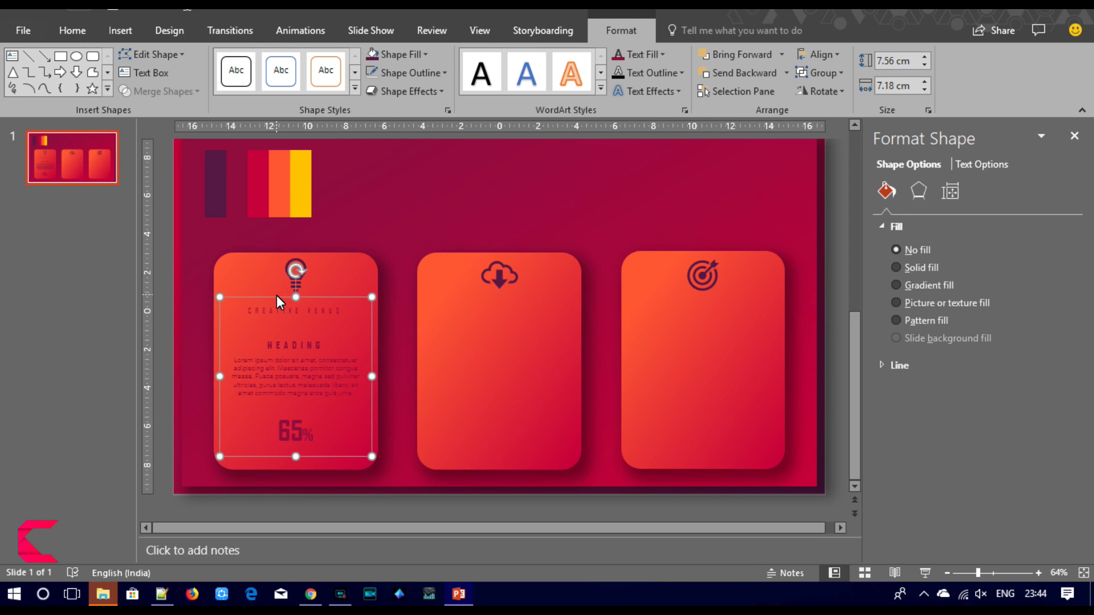
Step: Duplicate the first card's text group onto the middle and right cards
key("ctrl+d")
left_click_drag(276, 295, 473, 299)
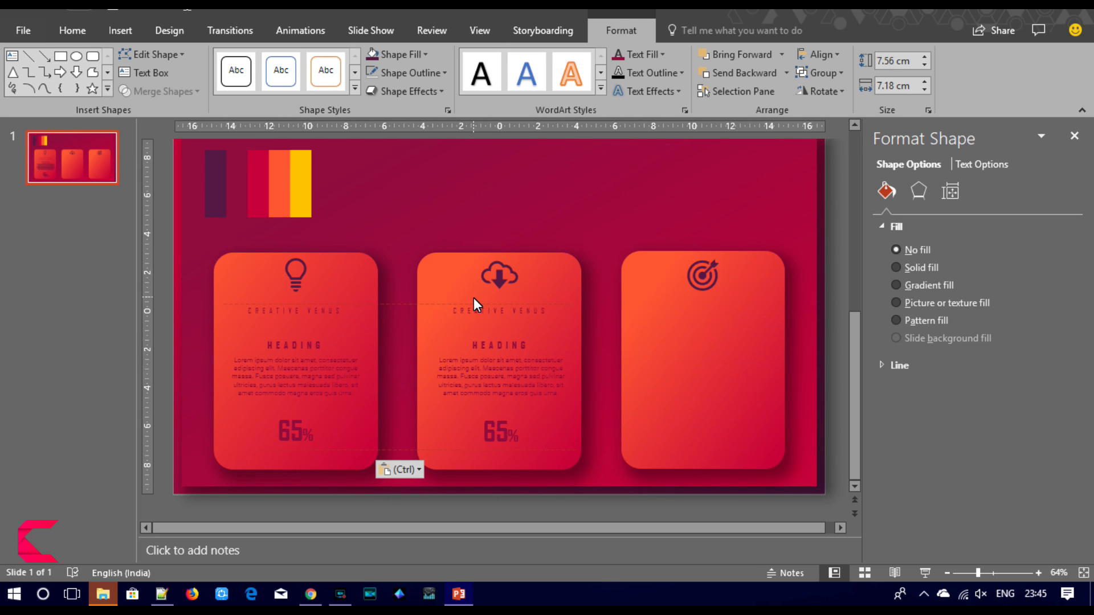
left_click_drag(473, 298, 674, 300)
key("ctrl+d")
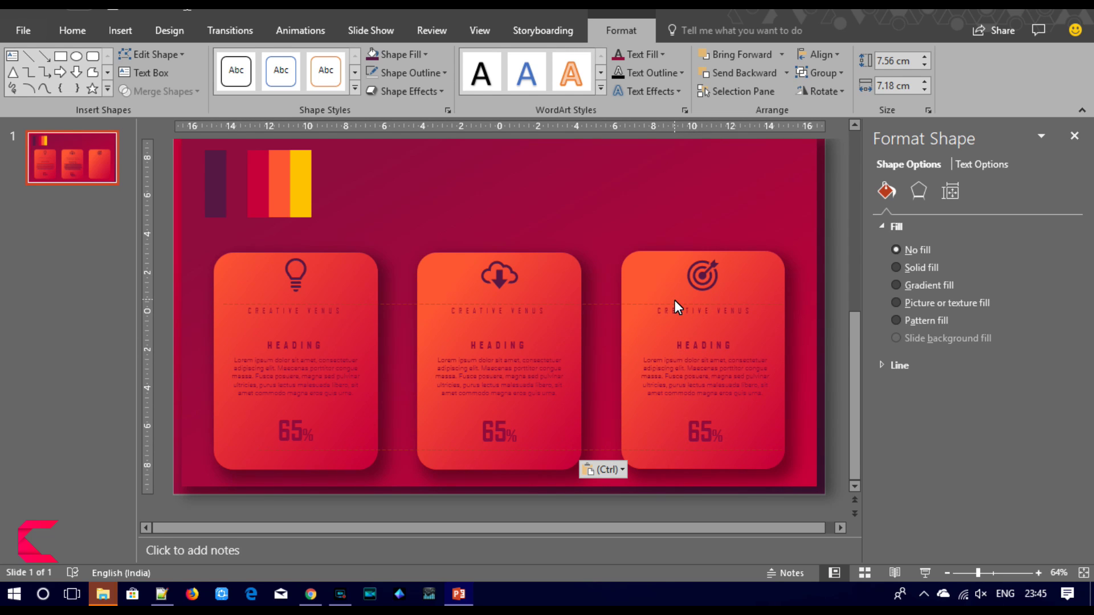
left_click_drag(675, 299, 672, 300)
left_click_drag(672, 300, 672, 298)
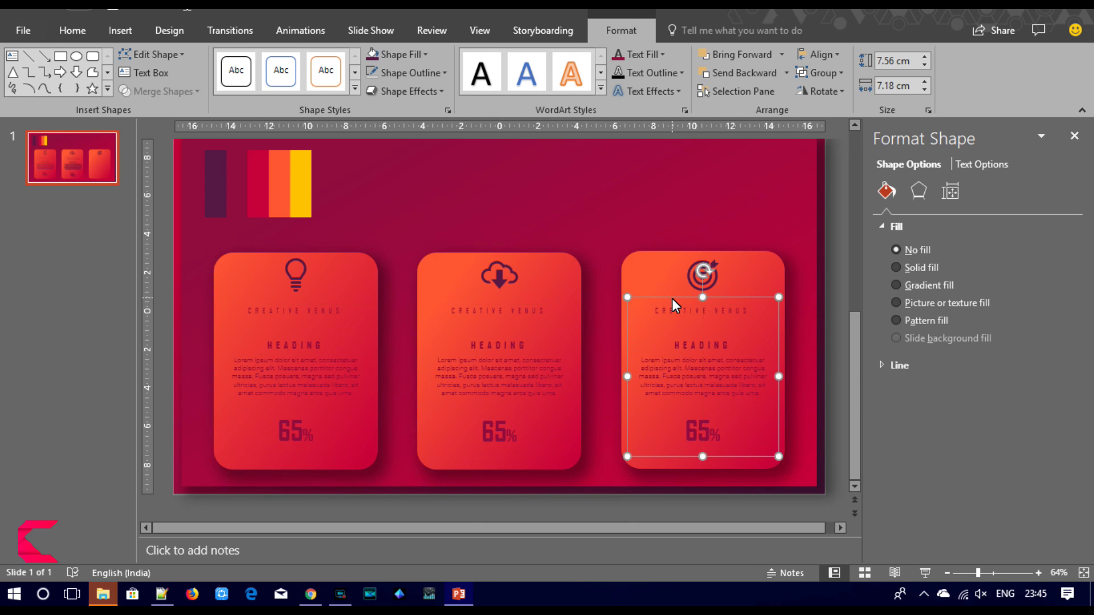
left_click(825, 359)
Step: Change the middle card's figure to 75% and the right card's to 85%
double_click(494, 434)
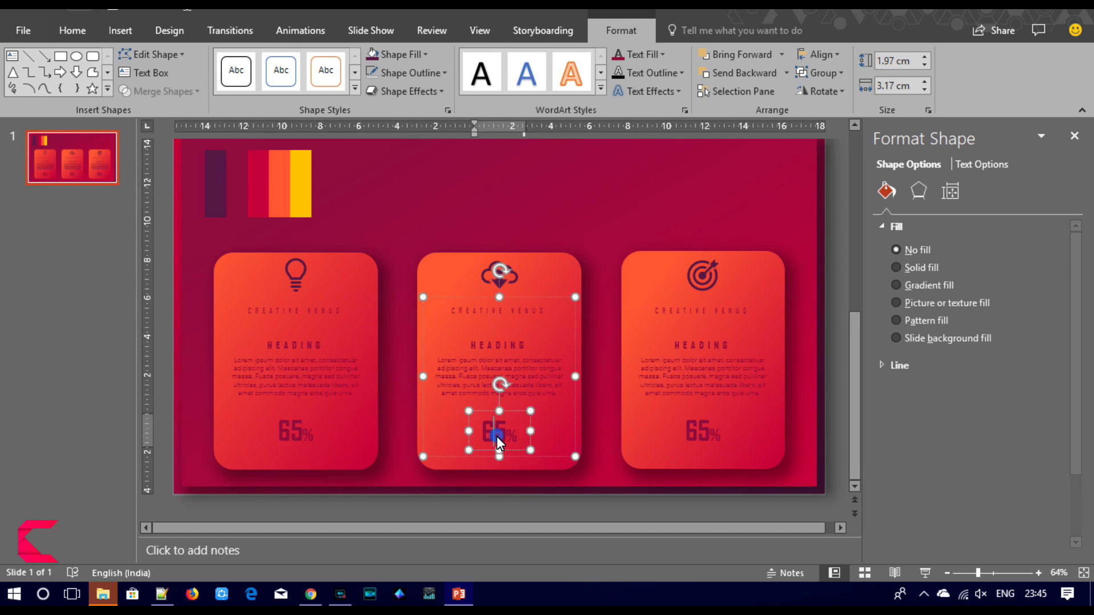
key("BackSpace")
type("7")
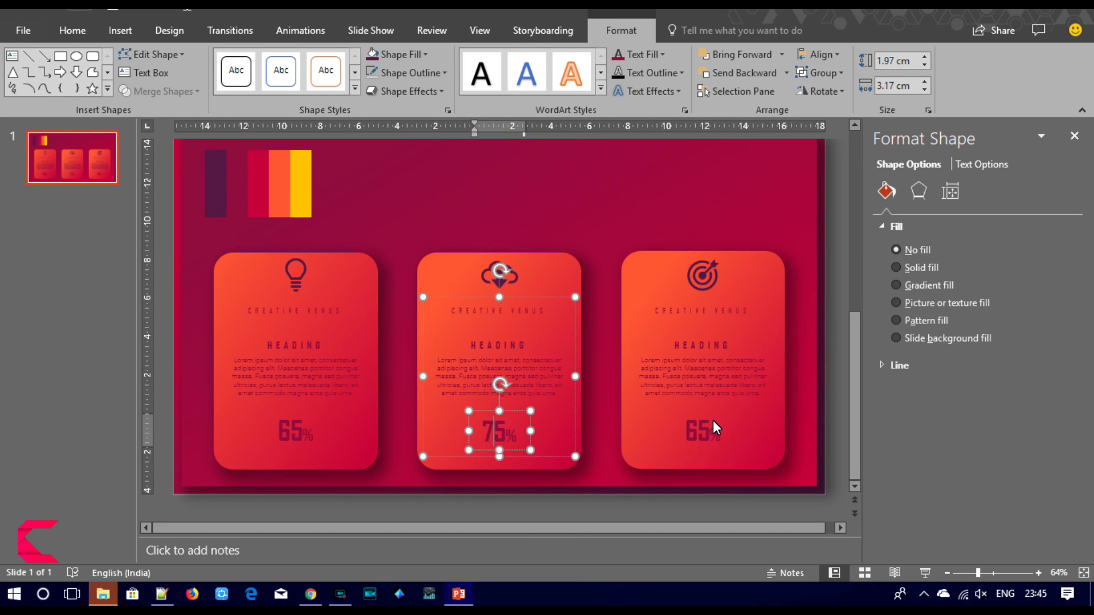
double_click(695, 429)
type("85")
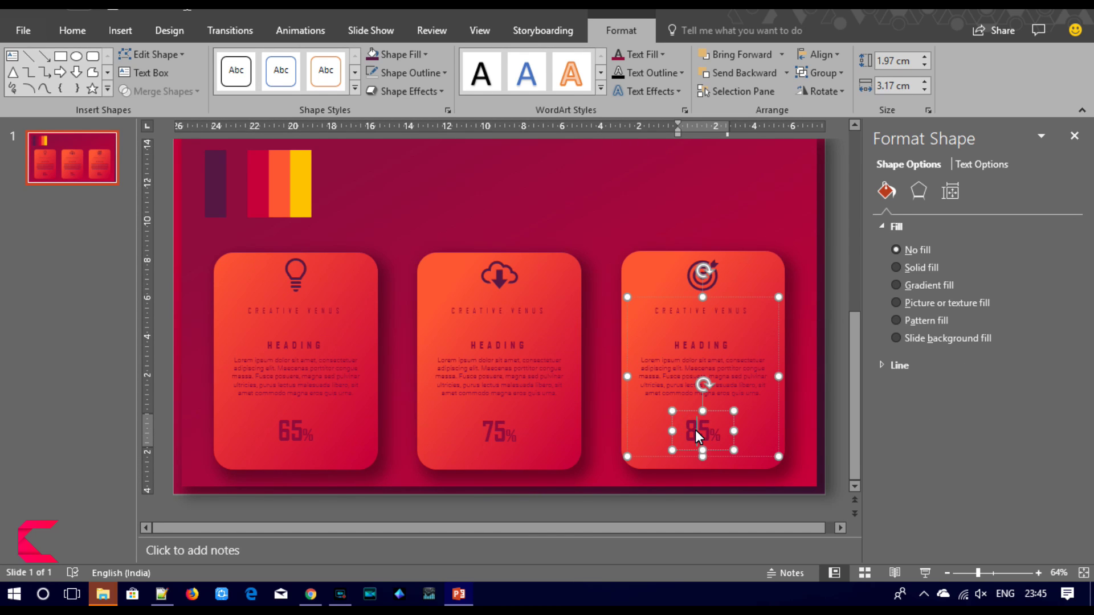
left_click(844, 241)
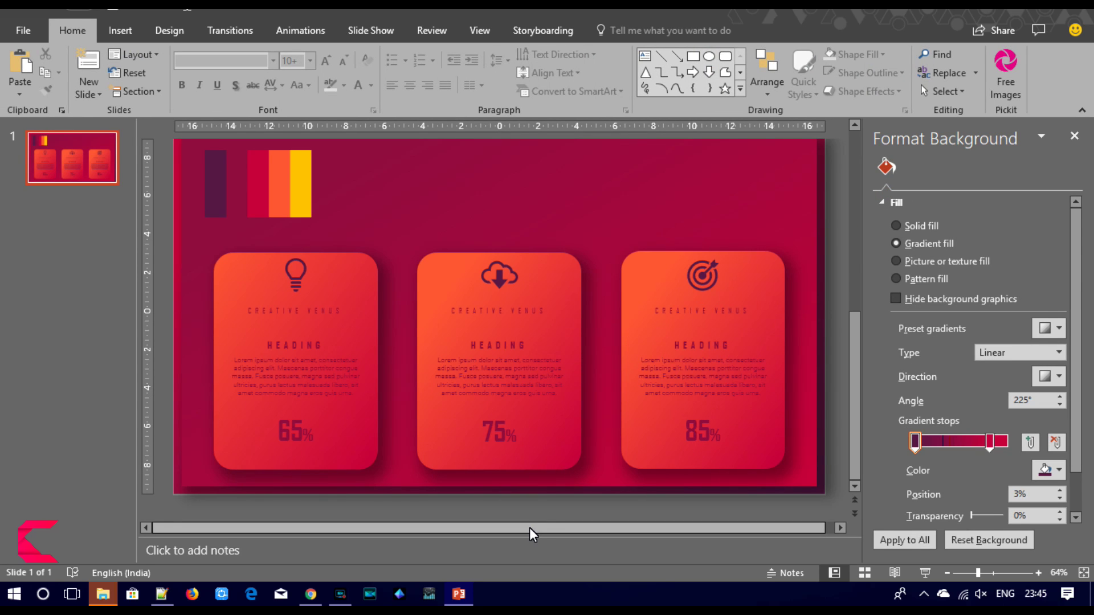
Step: Set the full-slide background rectangle's gradient direction to 45°
left_click(458, 196)
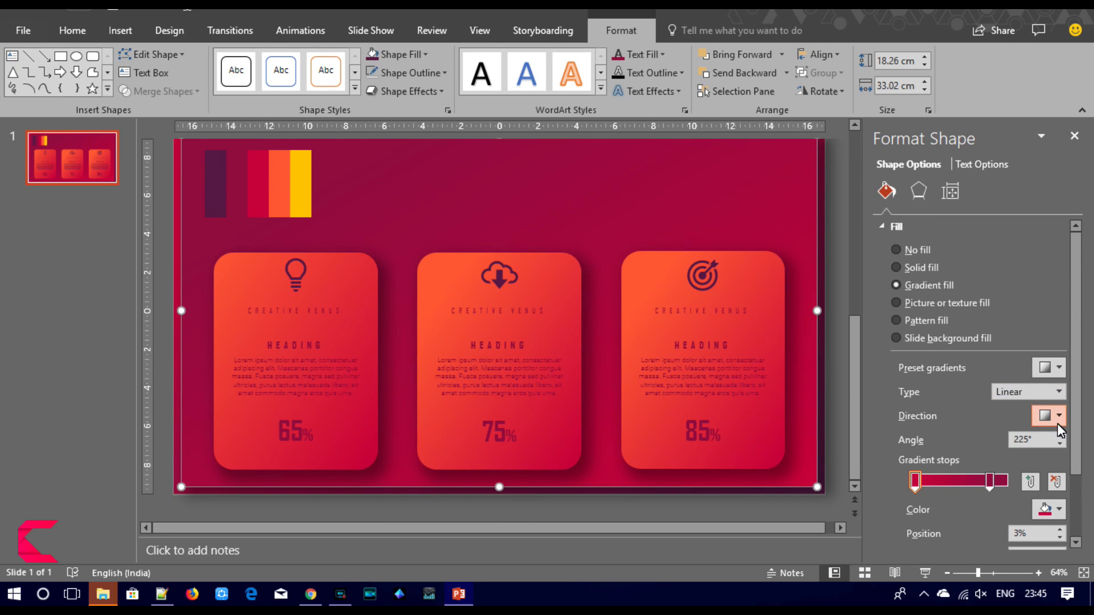
left_click(1058, 417)
left_click(1003, 479)
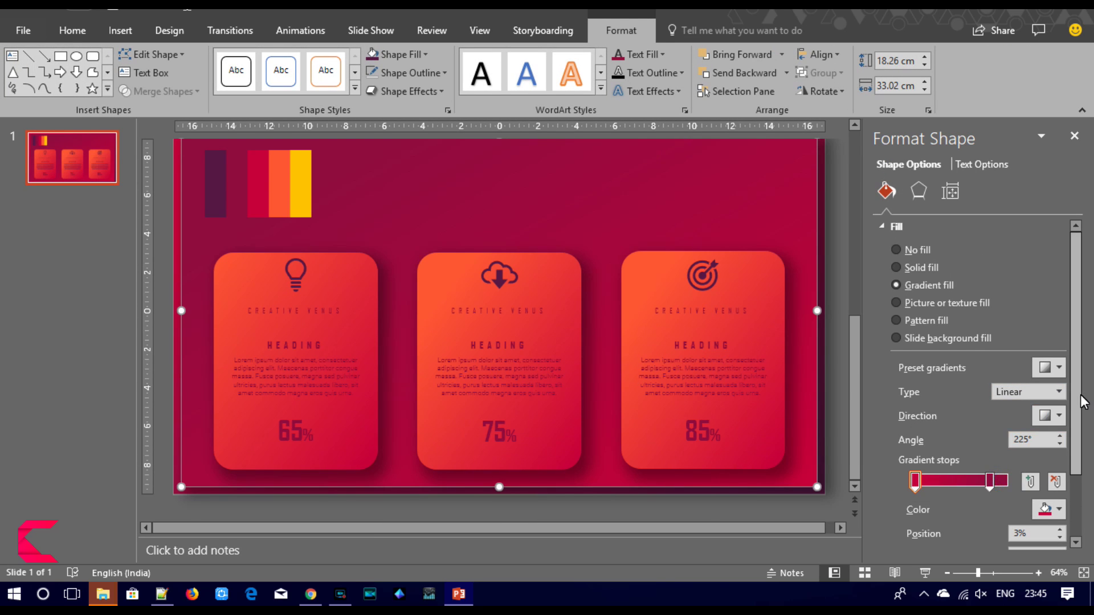
left_click(1057, 416)
left_click(937, 450)
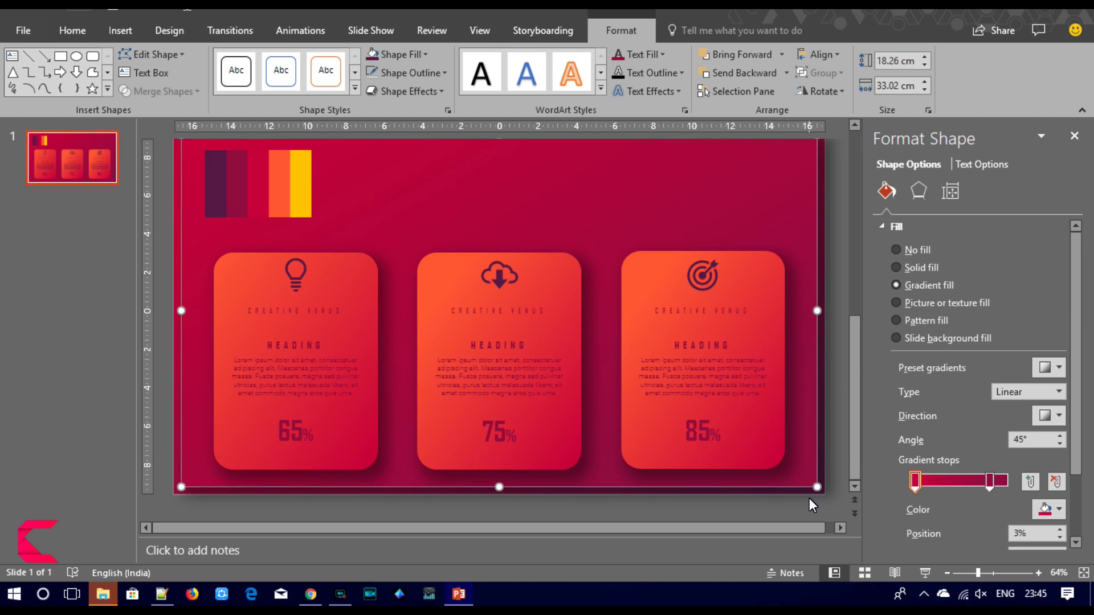
Step: Switch the background rectangle's fill to picture or texture fill
left_click(835, 449)
left_click(825, 433)
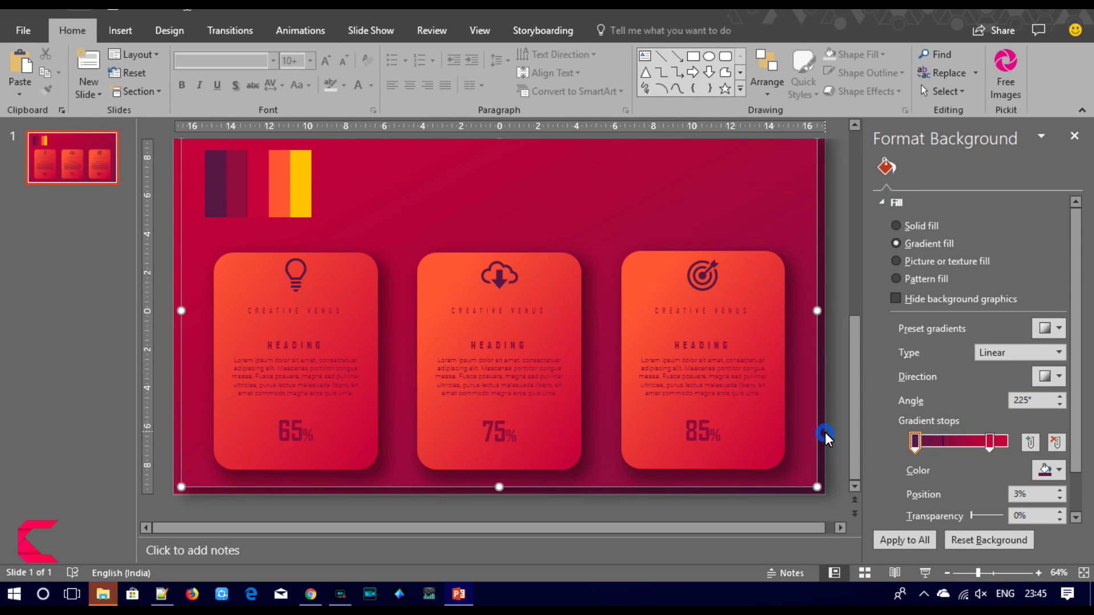
left_click_drag(854, 363, 865, 237)
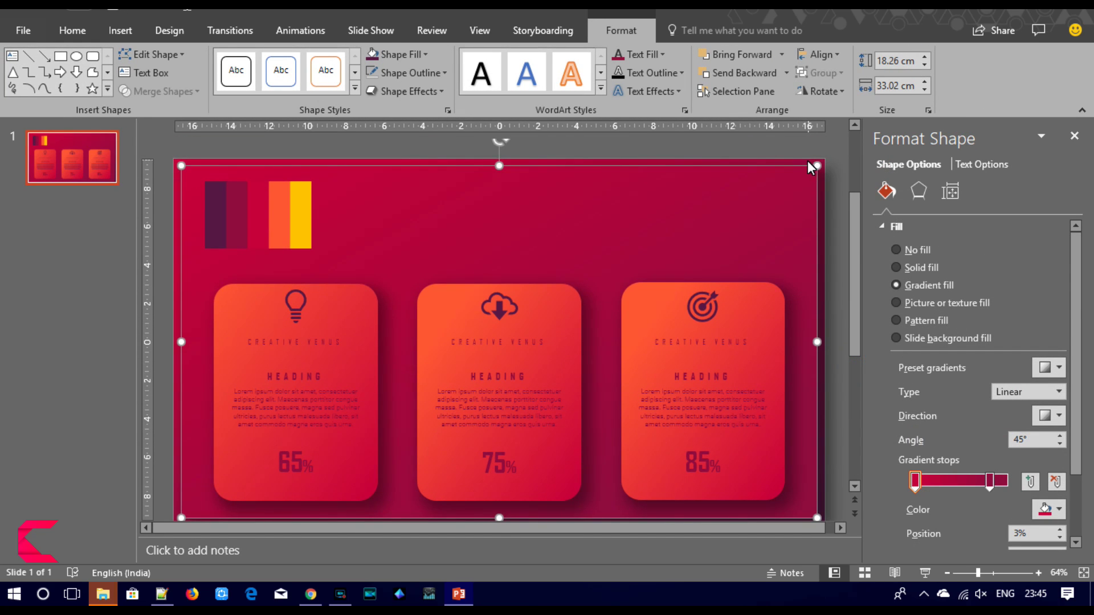
left_click(801, 159)
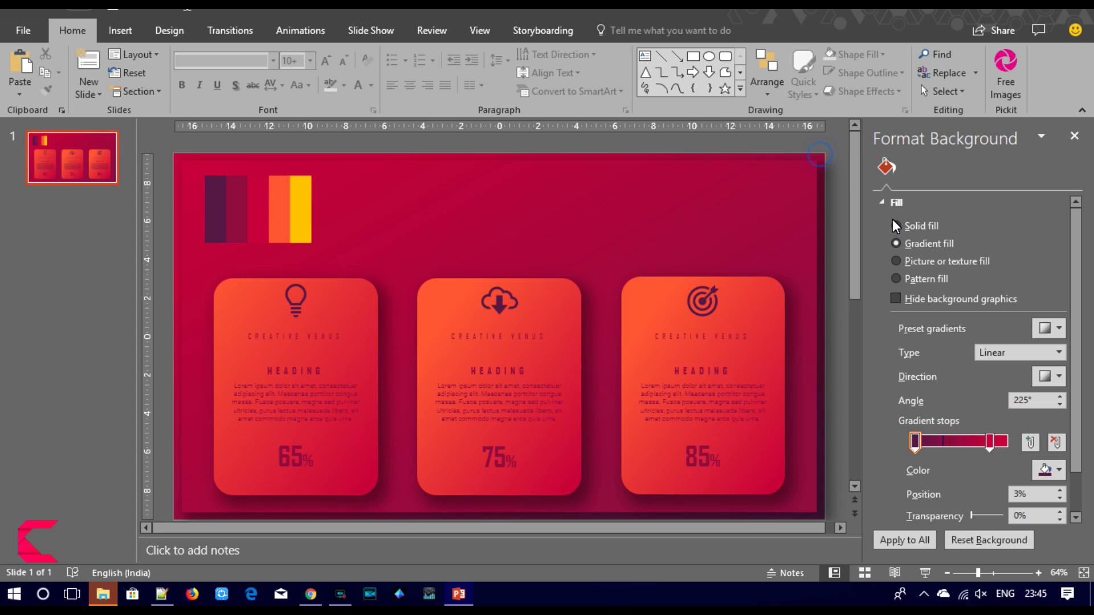
left_click(934, 260)
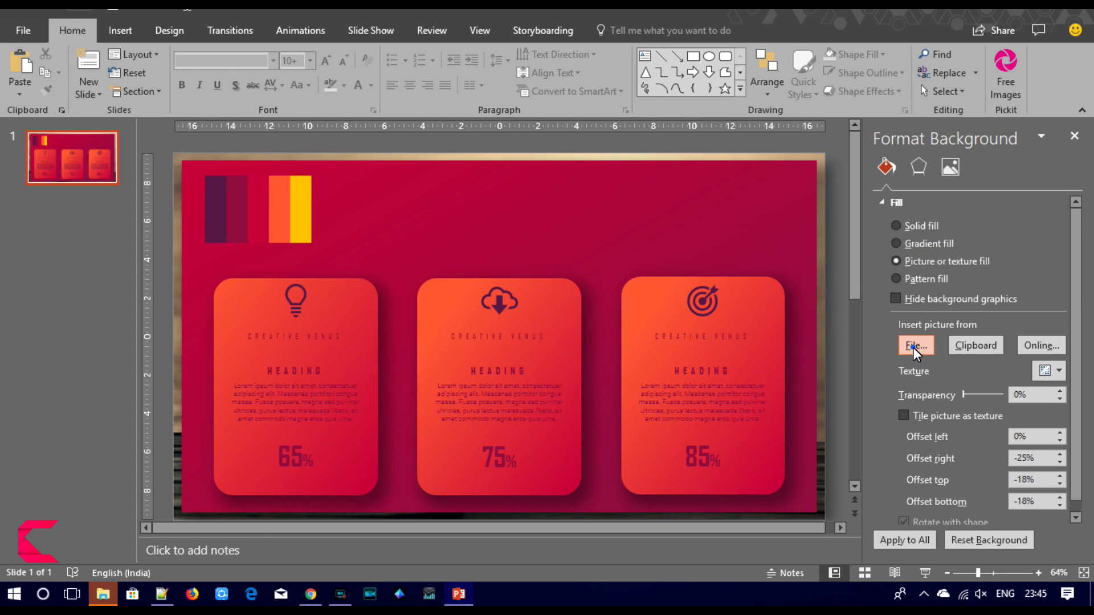
Step: Fill the background with pexels-photo-373893.jpeg from the Video 361 folder
left_click(913, 345)
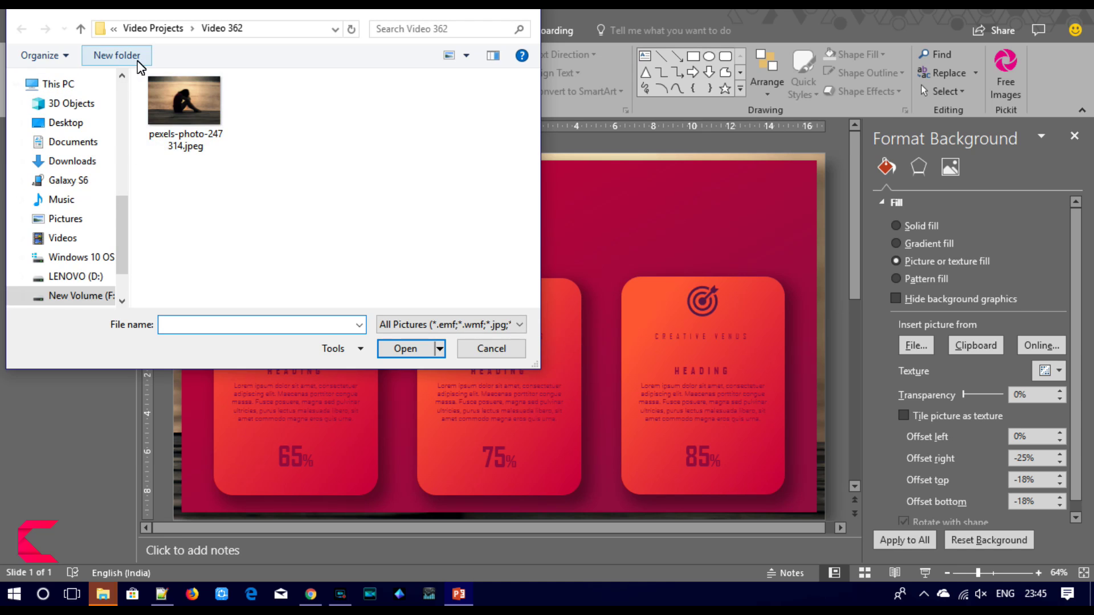
left_click(153, 29)
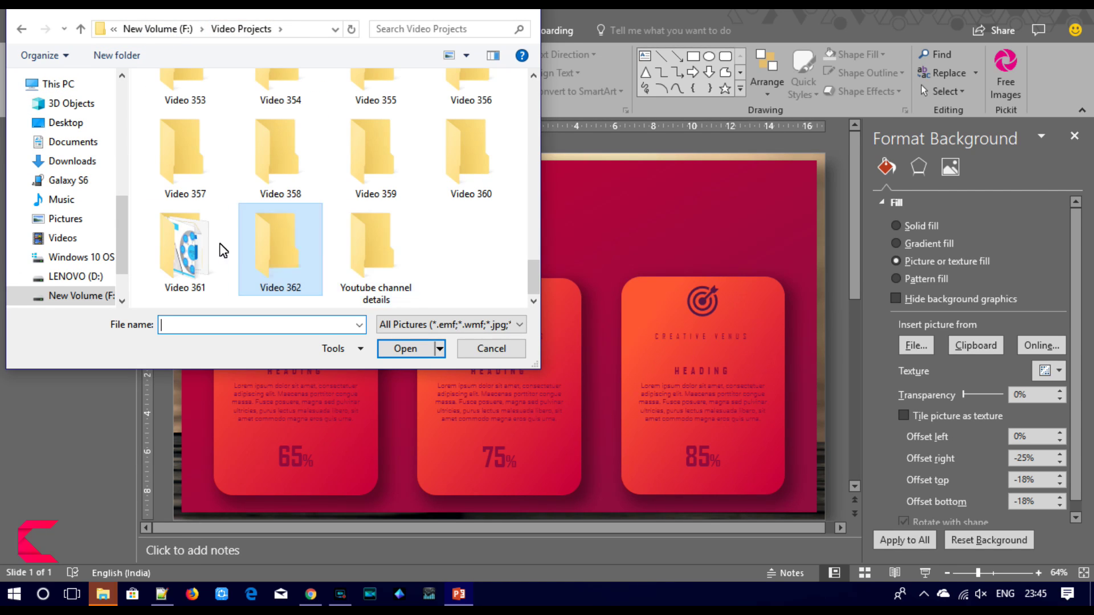
double_click(185, 250)
left_click(284, 103)
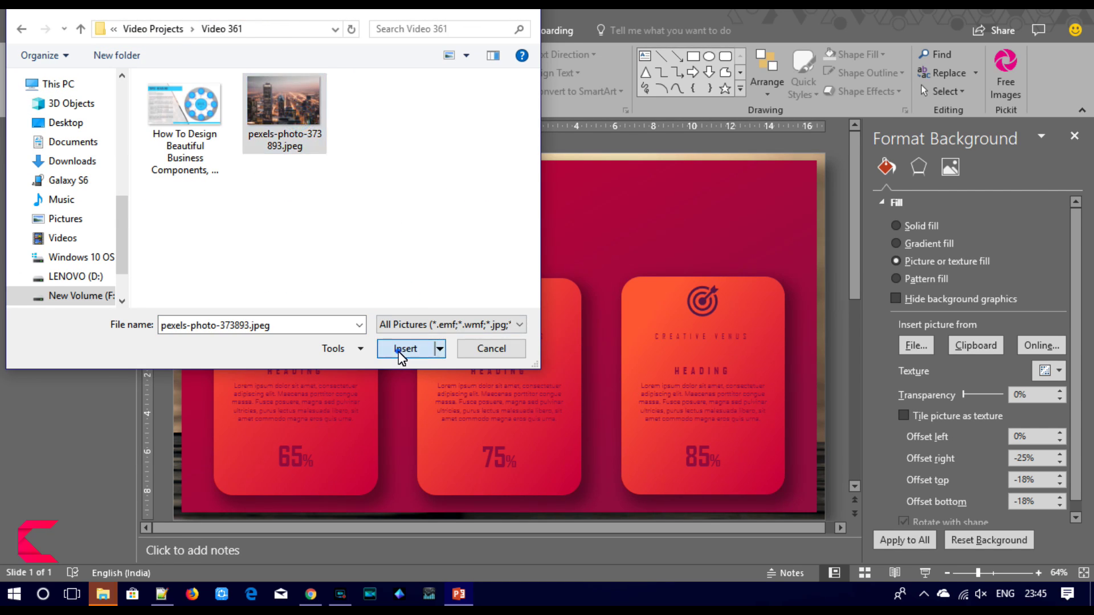
left_click(399, 353)
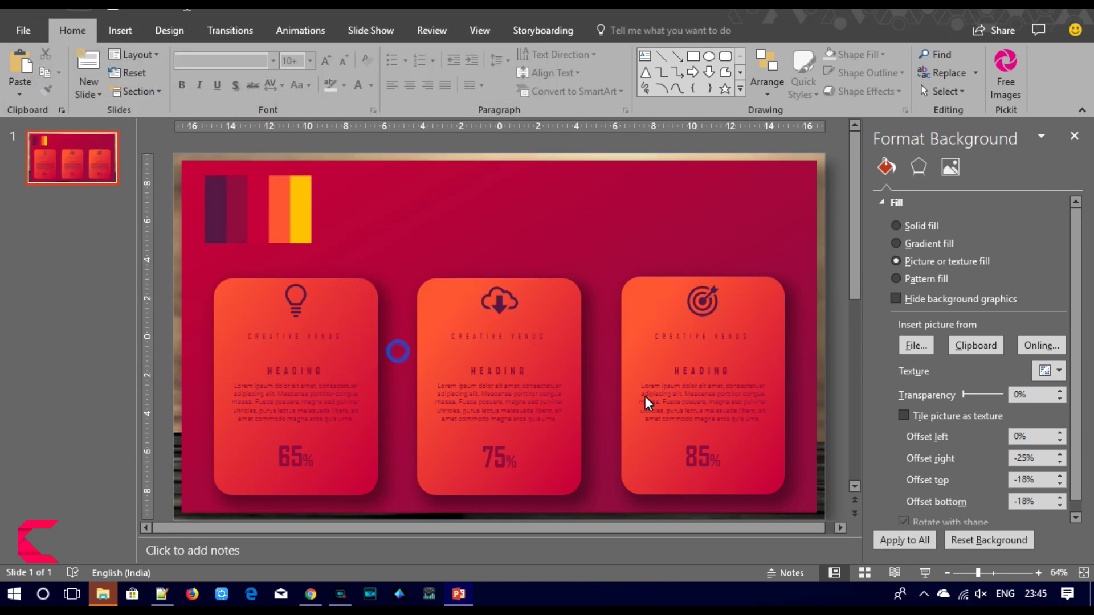
left_click(637, 185)
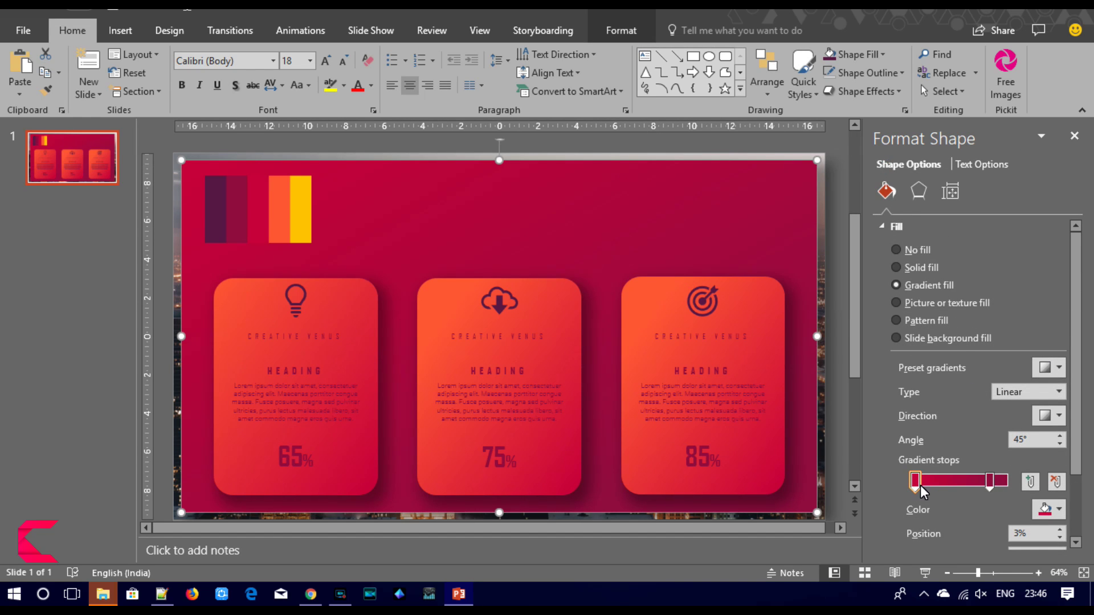
Step: Fade the right end of the overlay gradient with added transparency
left_click_drag(1074, 402, 1078, 461)
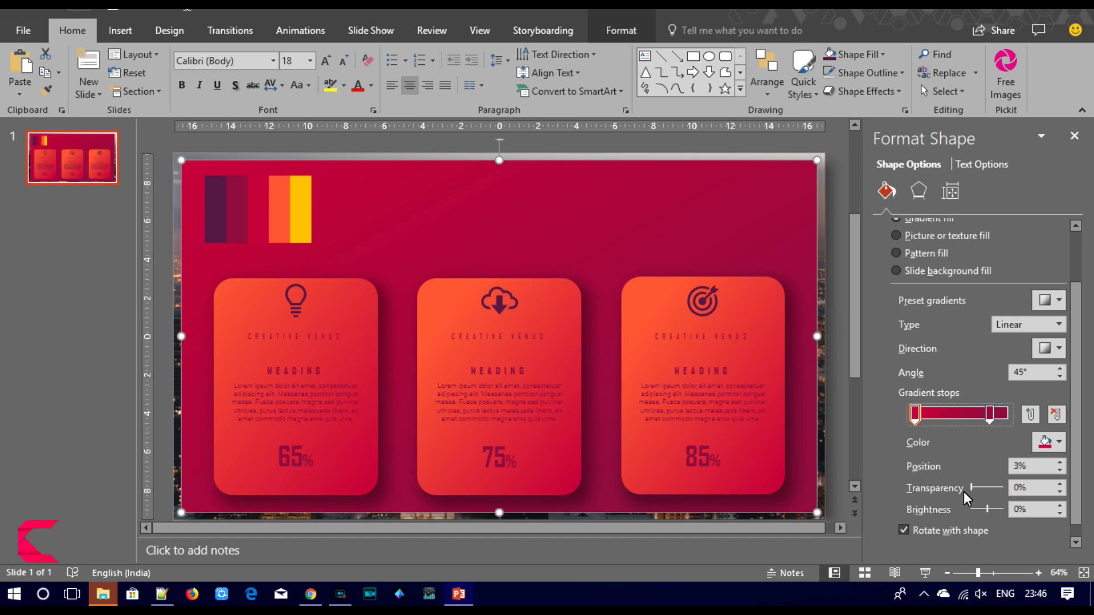
left_click_drag(970, 490, 976, 490)
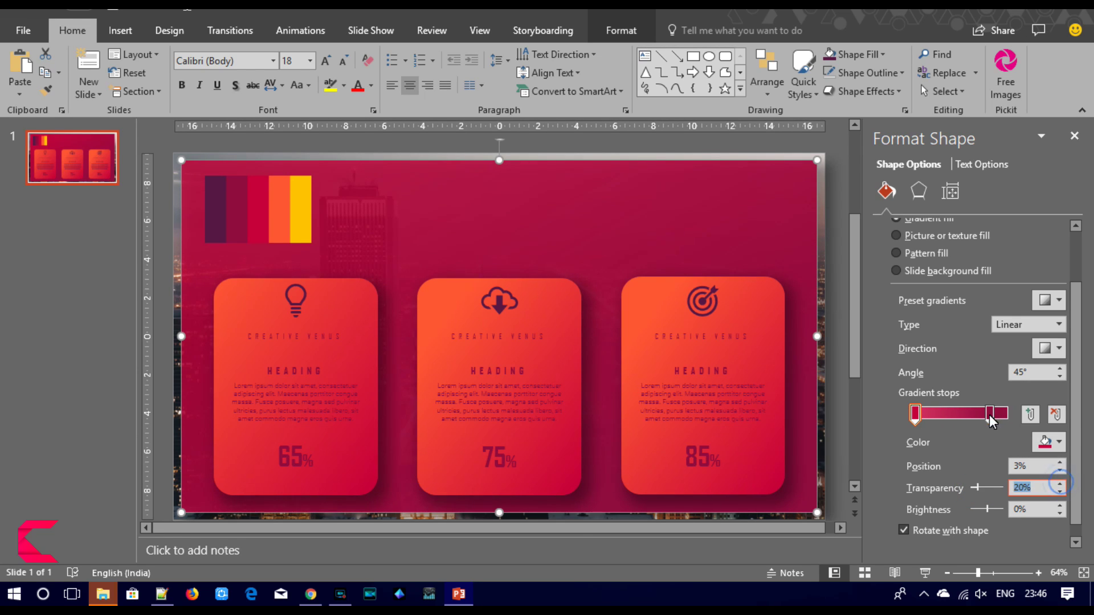
left_click_drag(991, 414, 1067, 428)
left_click_drag(973, 486, 983, 487)
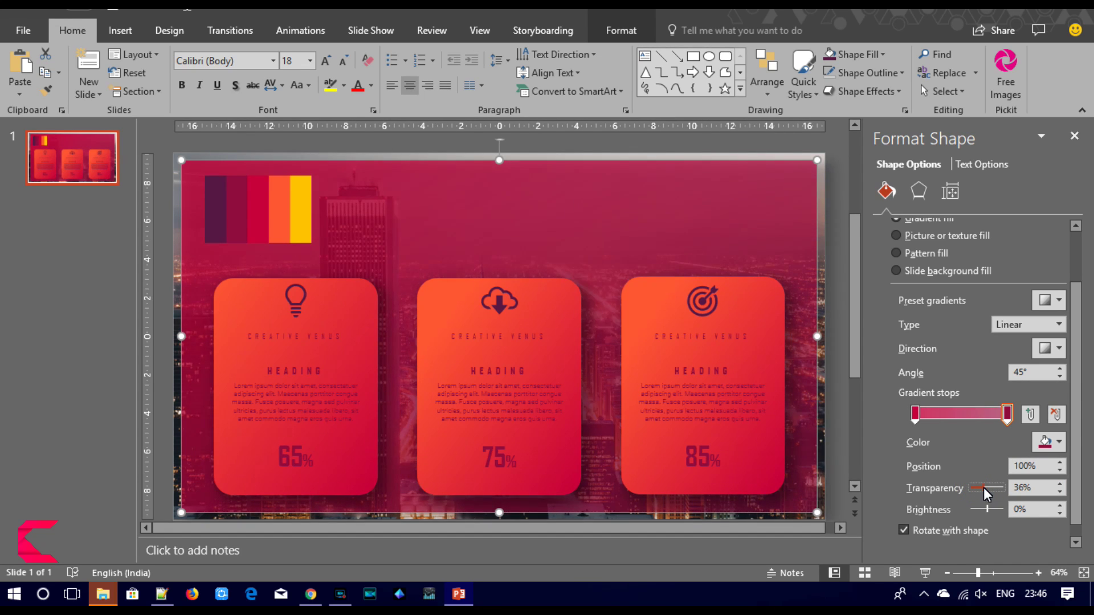
left_click(1059, 484)
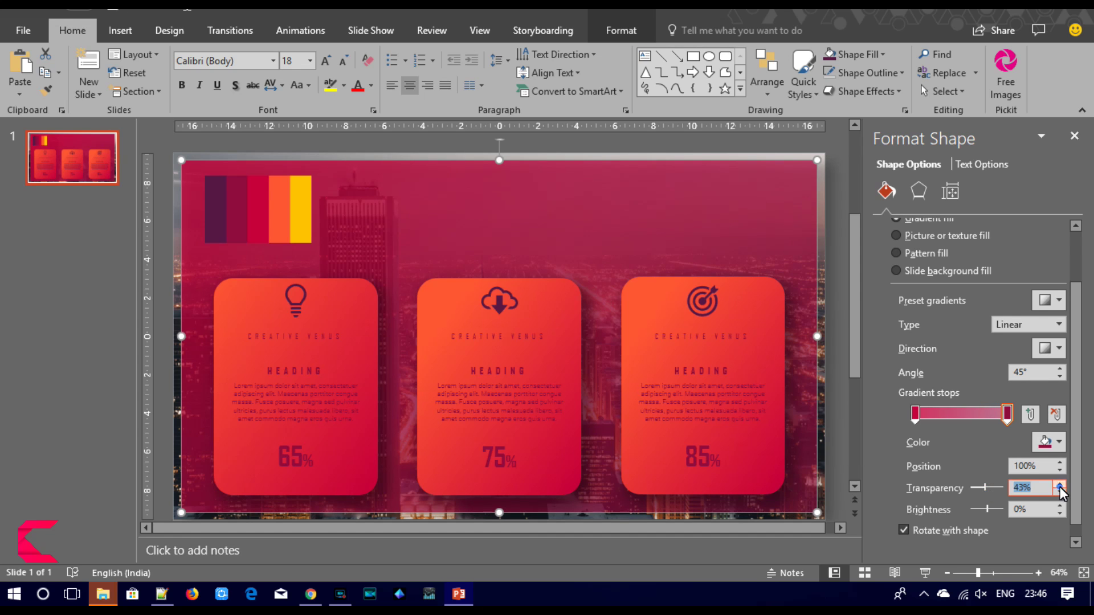
Step: Eyedropper the orange stripe from the slide as the gradient's left stop colour
left_click(913, 416)
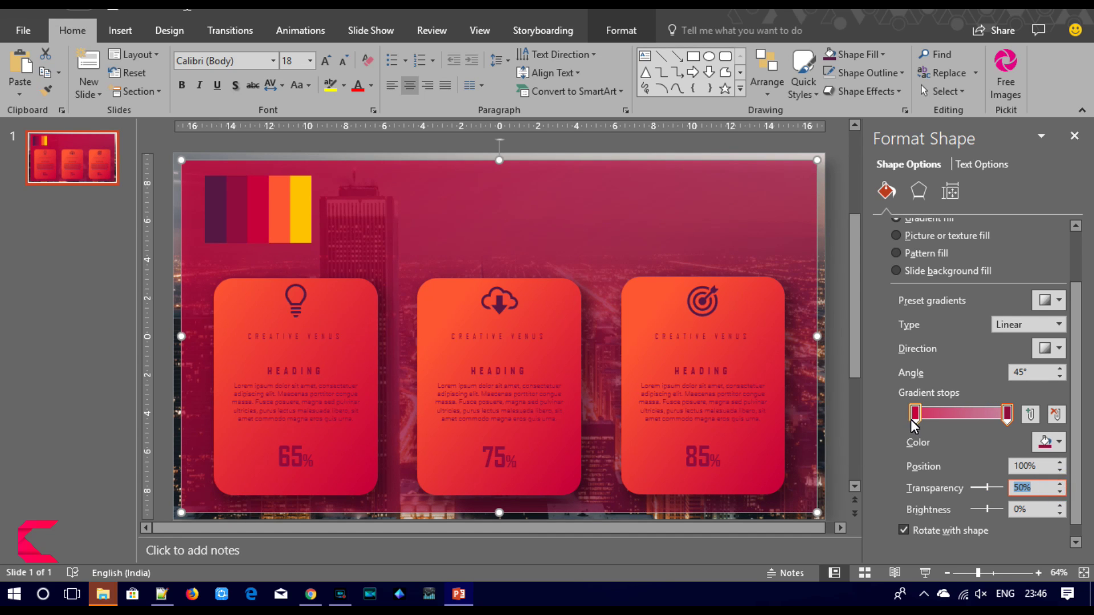
left_click(1051, 442)
left_click(1019, 432)
left_click(308, 216)
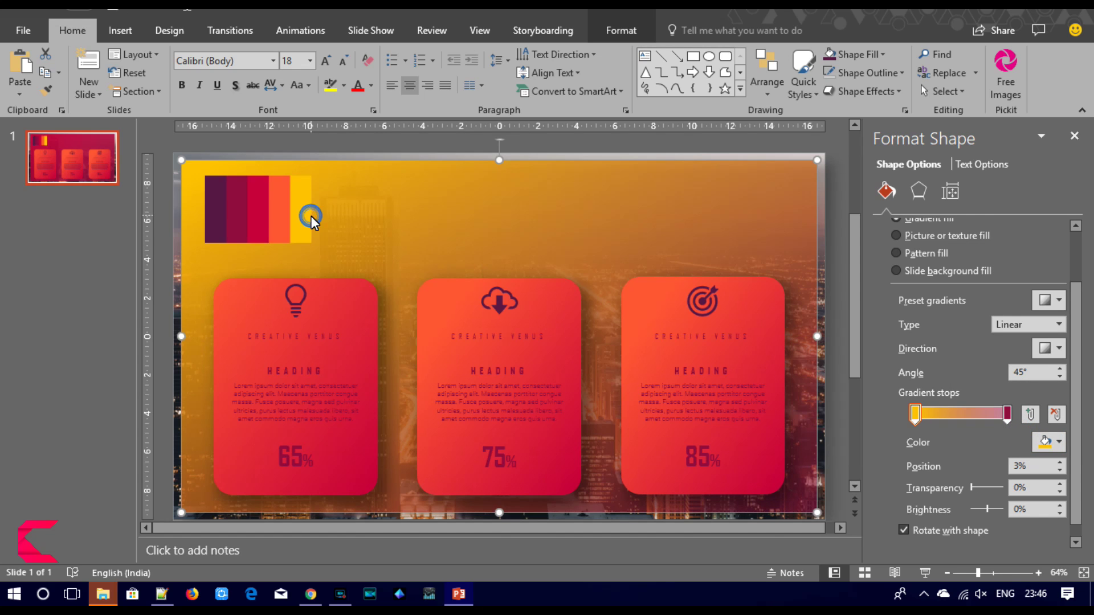
left_click(1051, 442)
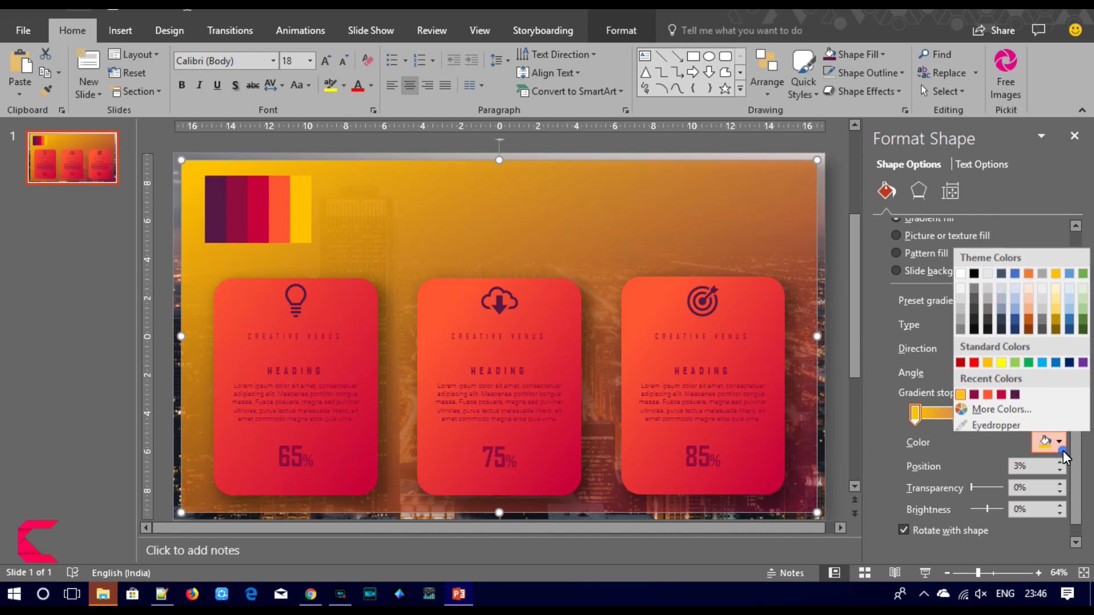
left_click(1000, 422)
left_click(279, 197)
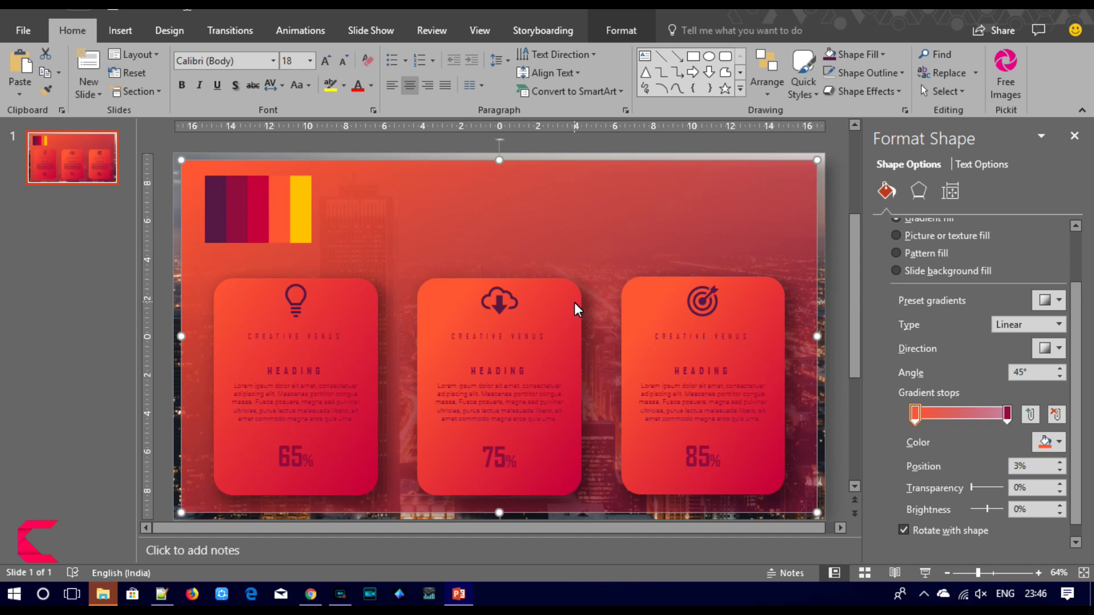
Step: Eyedropper the dark purple stripe for the right stop and make it 15% transparent
left_click(1008, 414)
left_click(1051, 442)
left_click(989, 422)
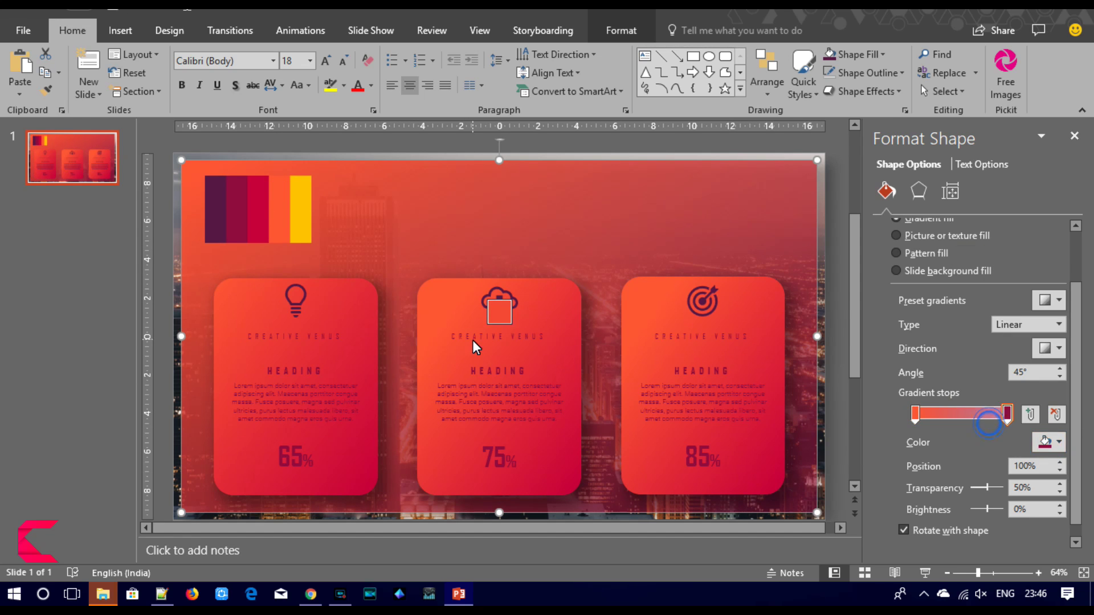
left_click(217, 226)
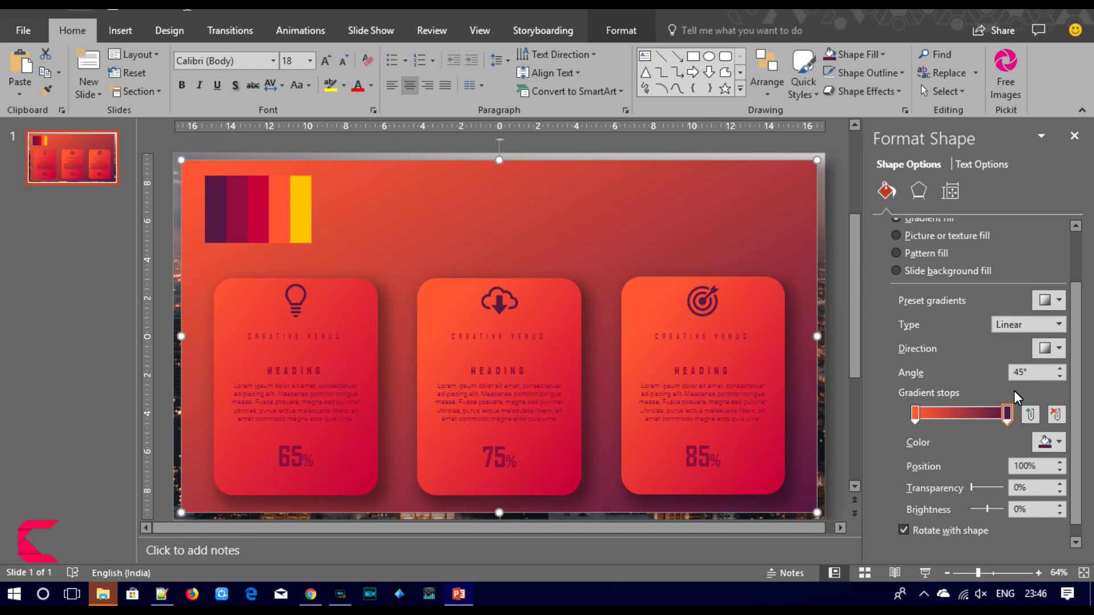
left_click_drag(971, 489, 976, 488)
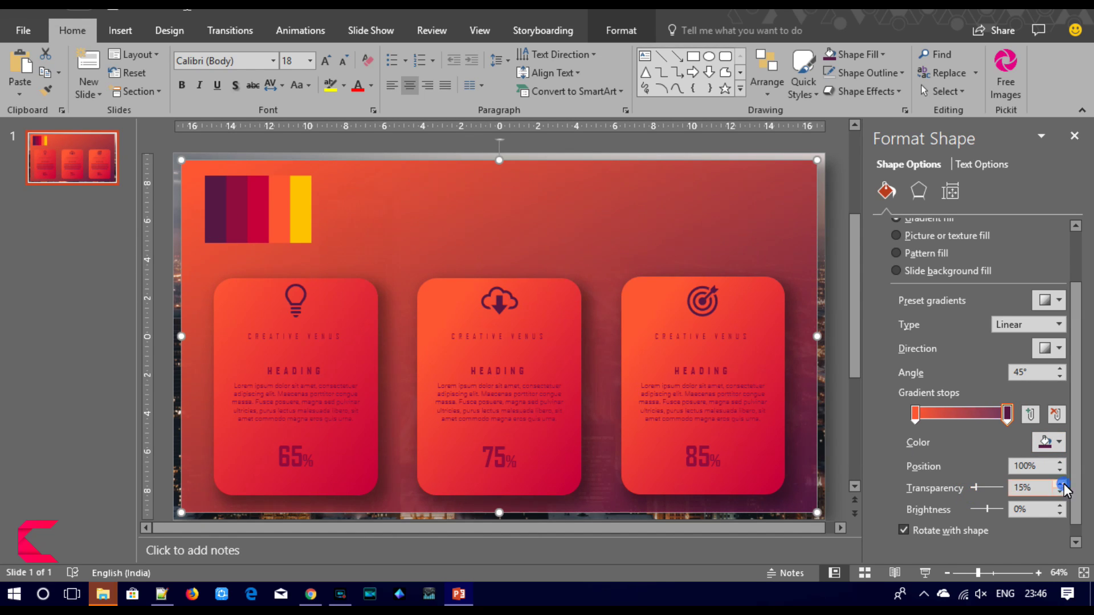
Step: Make the left stop 28% transparent, keeping its brightness at 0%
left_click(914, 414)
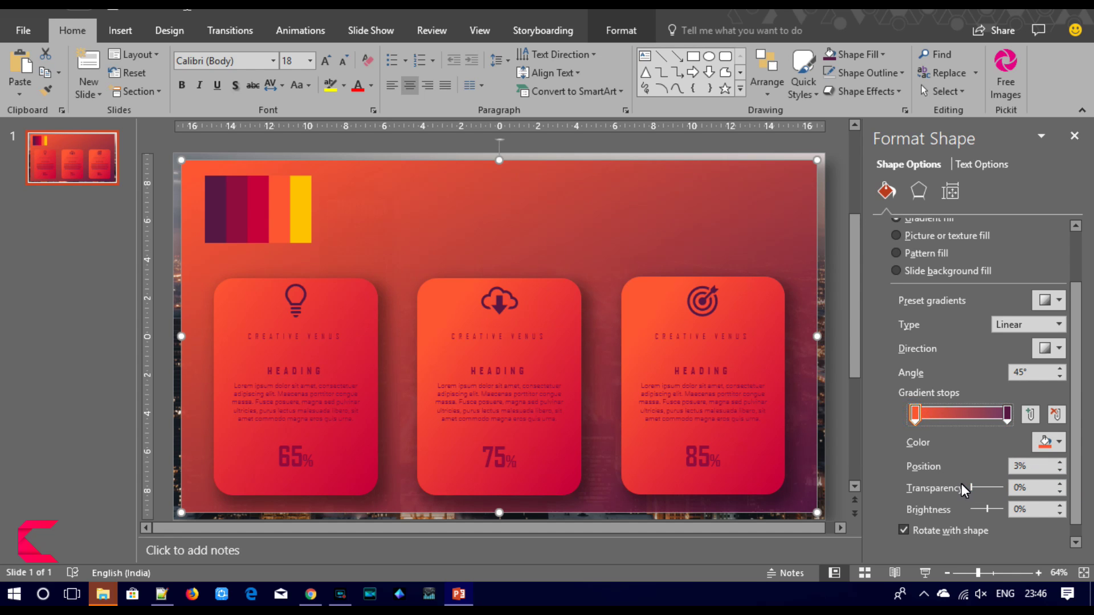
left_click_drag(972, 487, 977, 487)
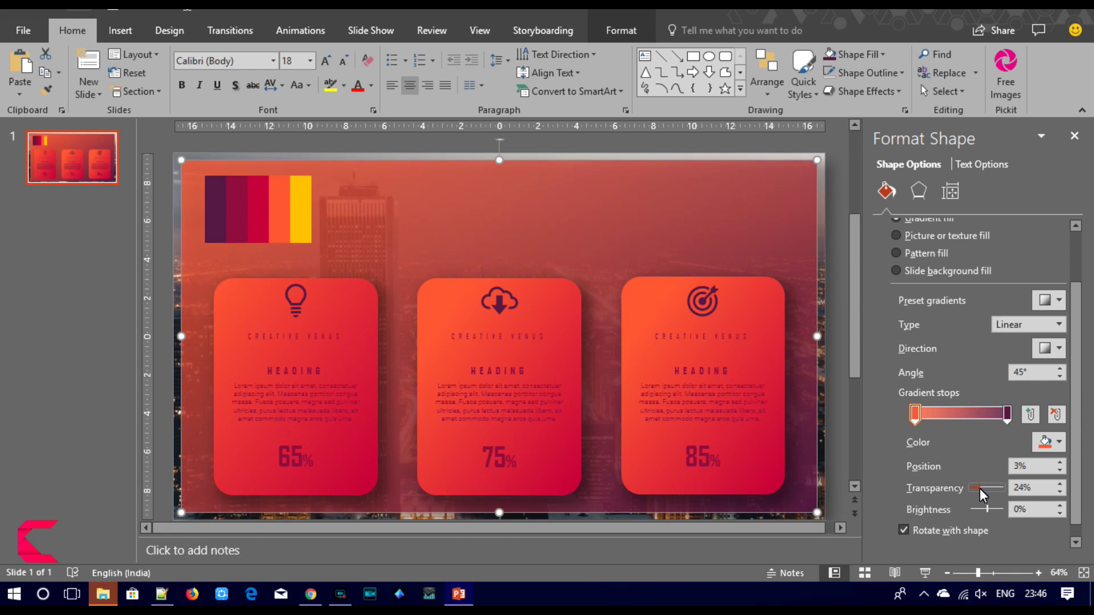
left_click_drag(989, 511, 987, 510)
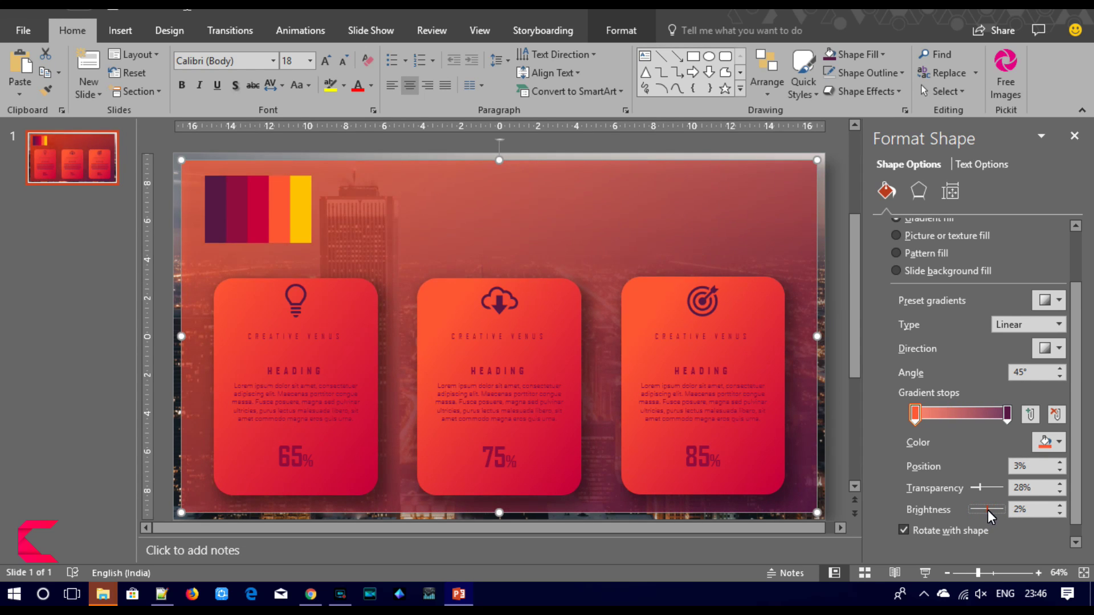
left_click(1057, 513)
left_click(1057, 513)
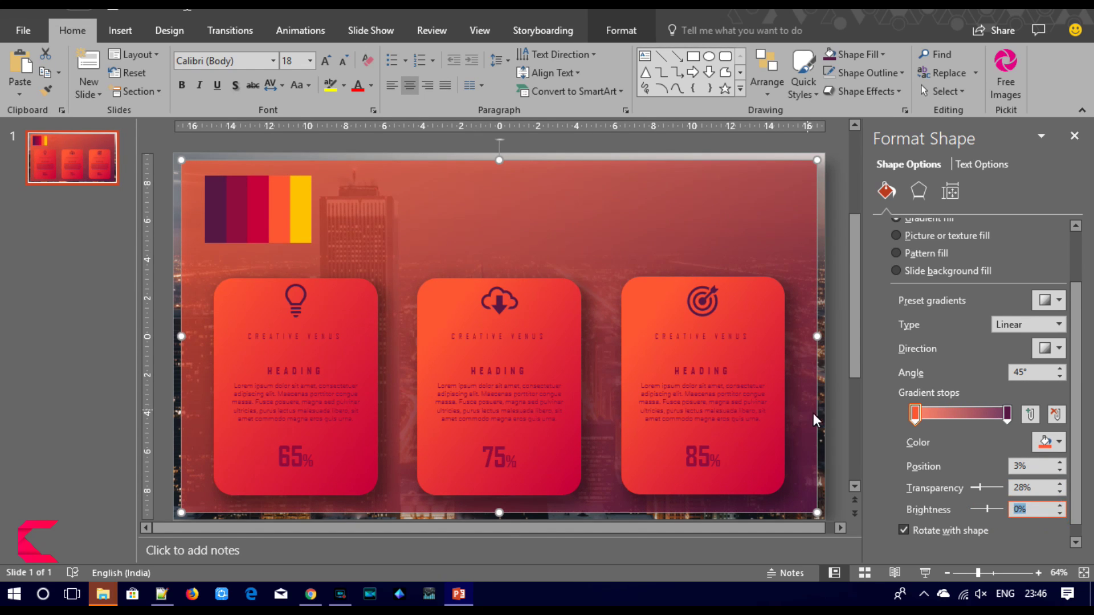
left_click(842, 420)
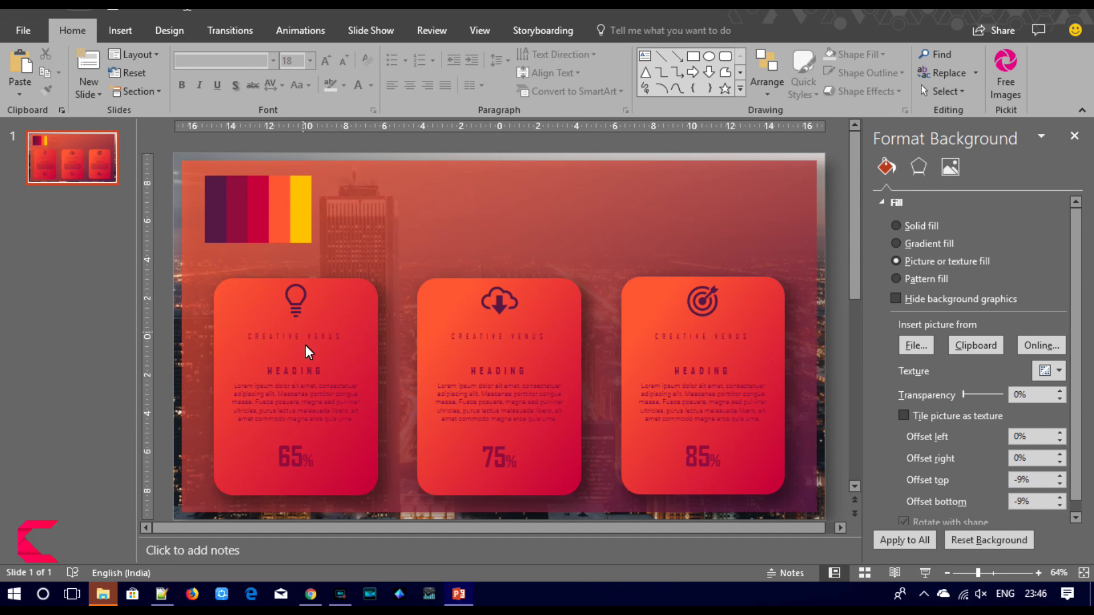
Step: Try a brighter magenta on the right stop, then revert it to dark purple
left_click(352, 249)
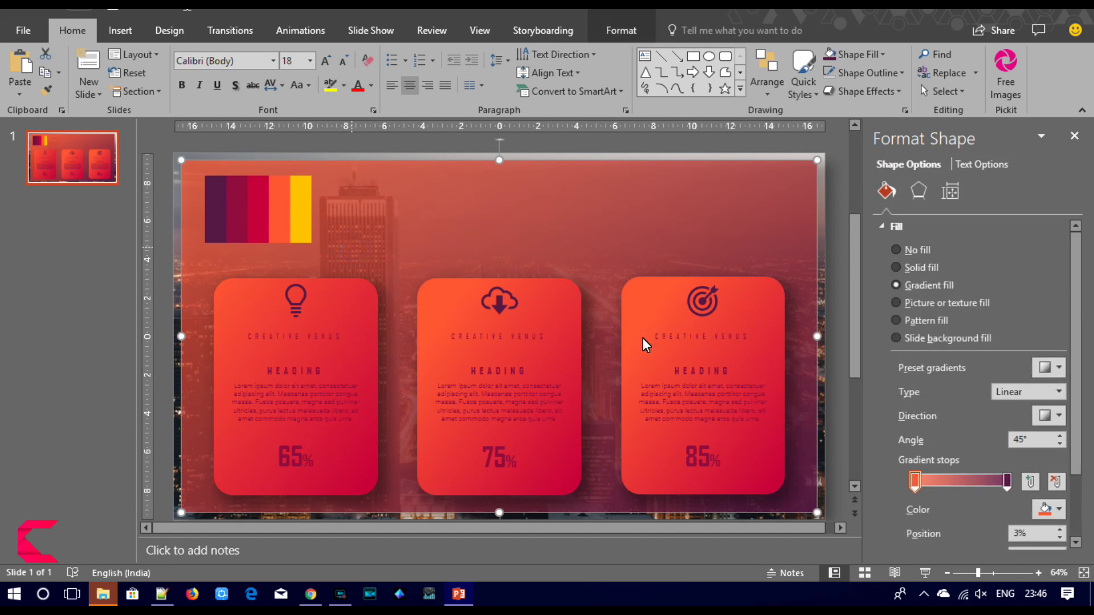
scroll(1054, 490, "down", 2)
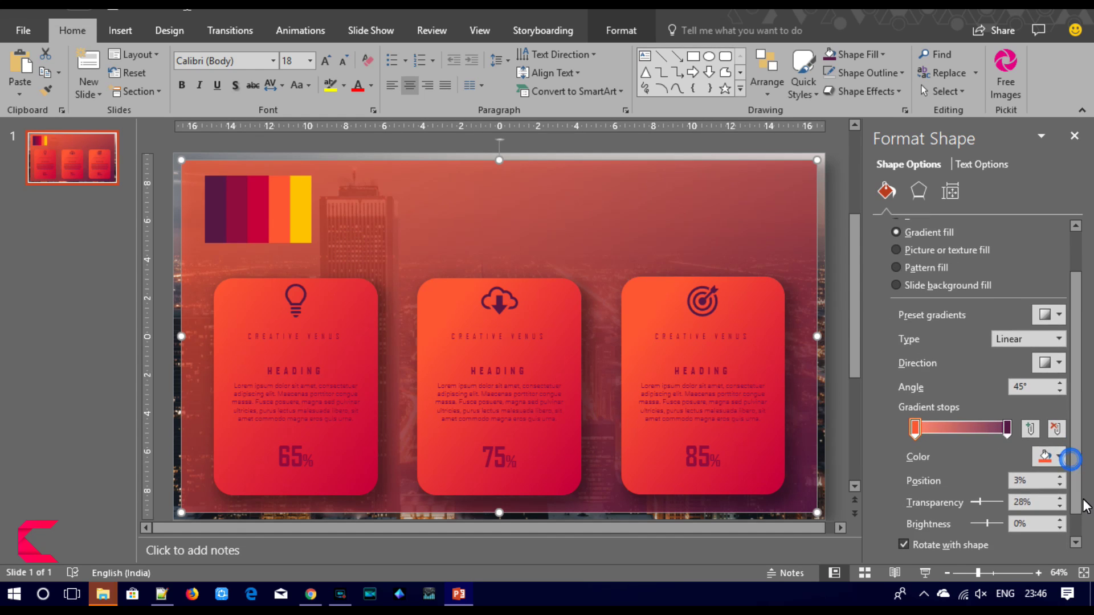
left_click(1007, 430)
left_click(1048, 457)
left_click(1017, 423)
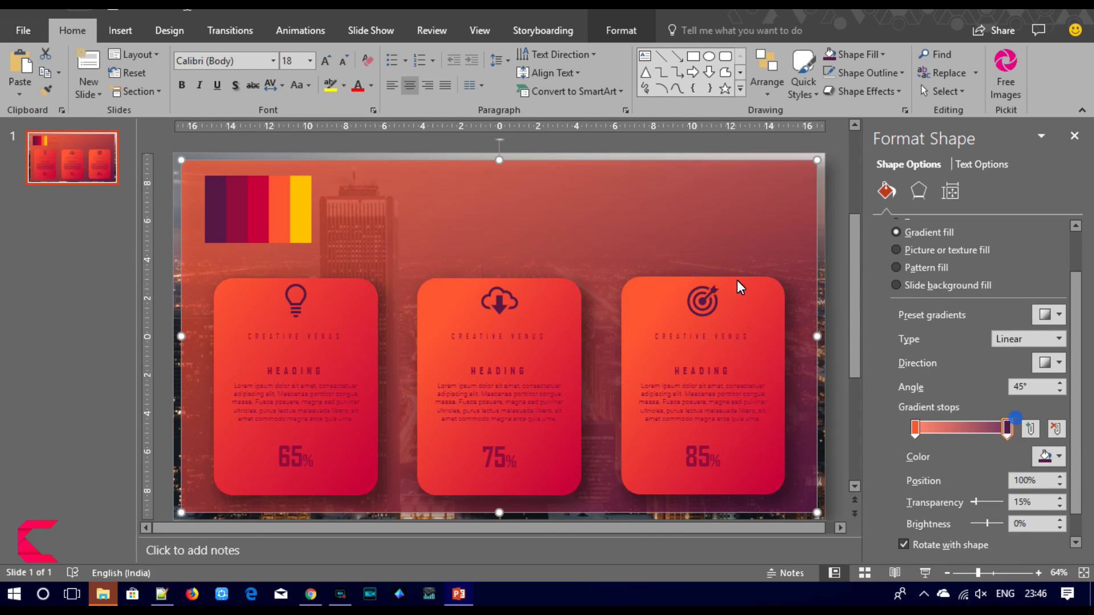
left_click_drag(551, 228, 586, 244)
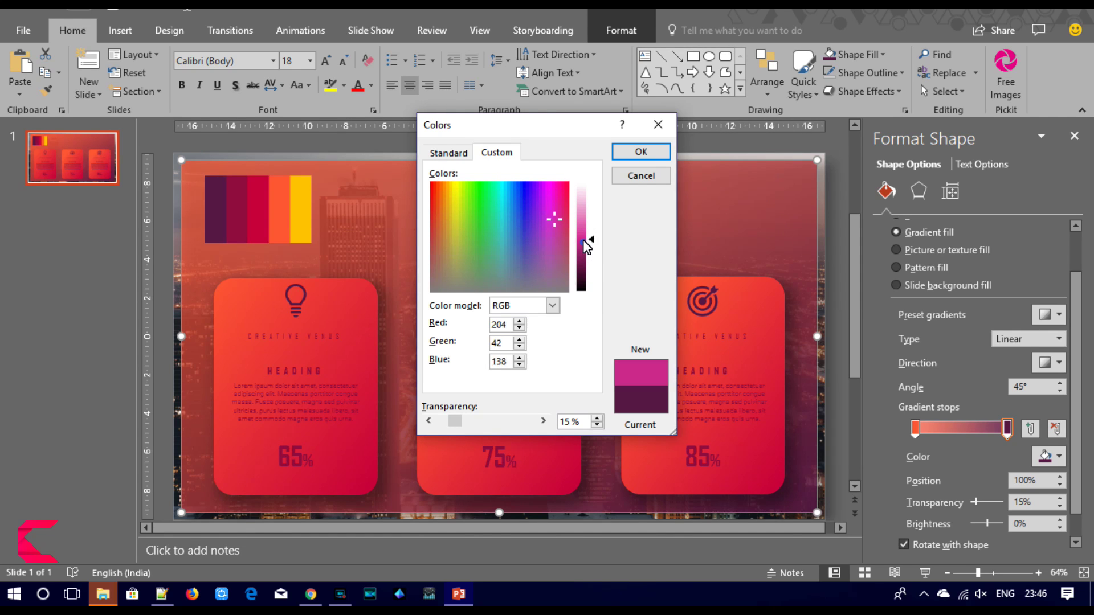
left_click(645, 149)
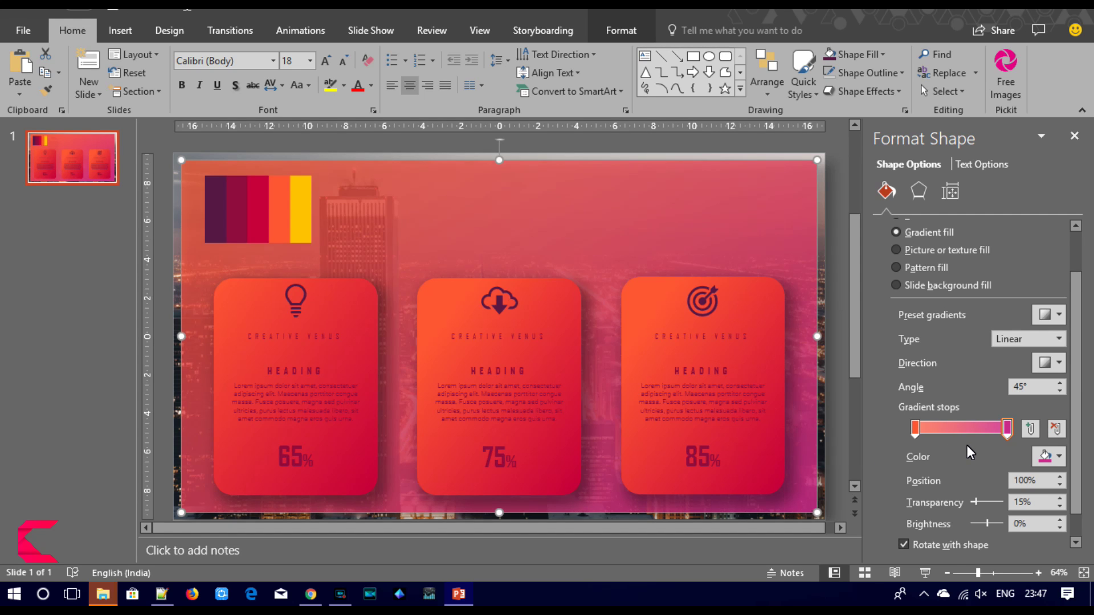
key("ctrl+z")
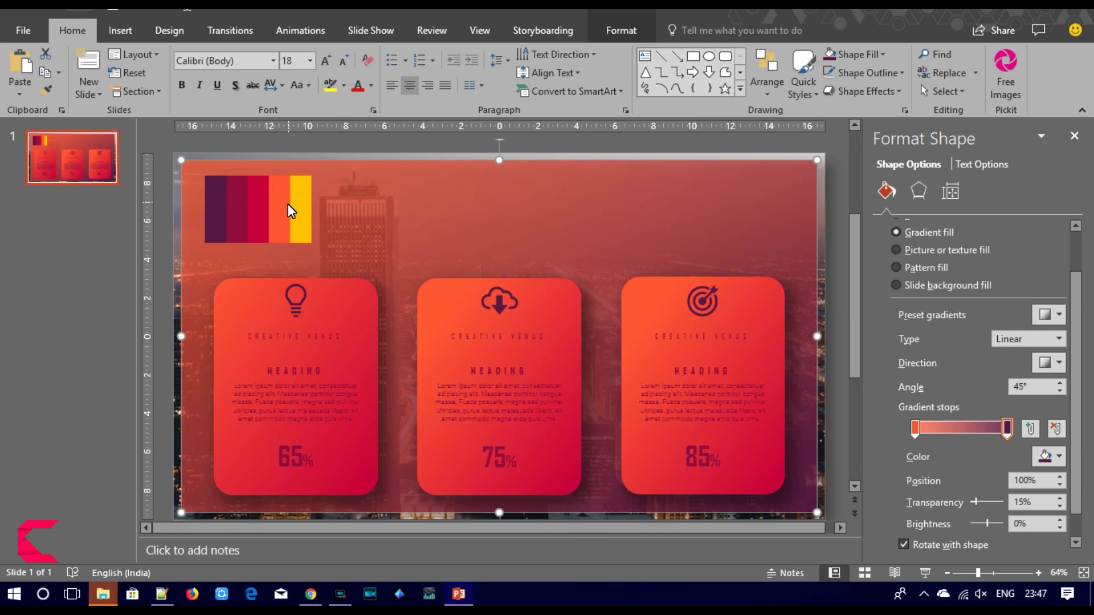
left_click(288, 207)
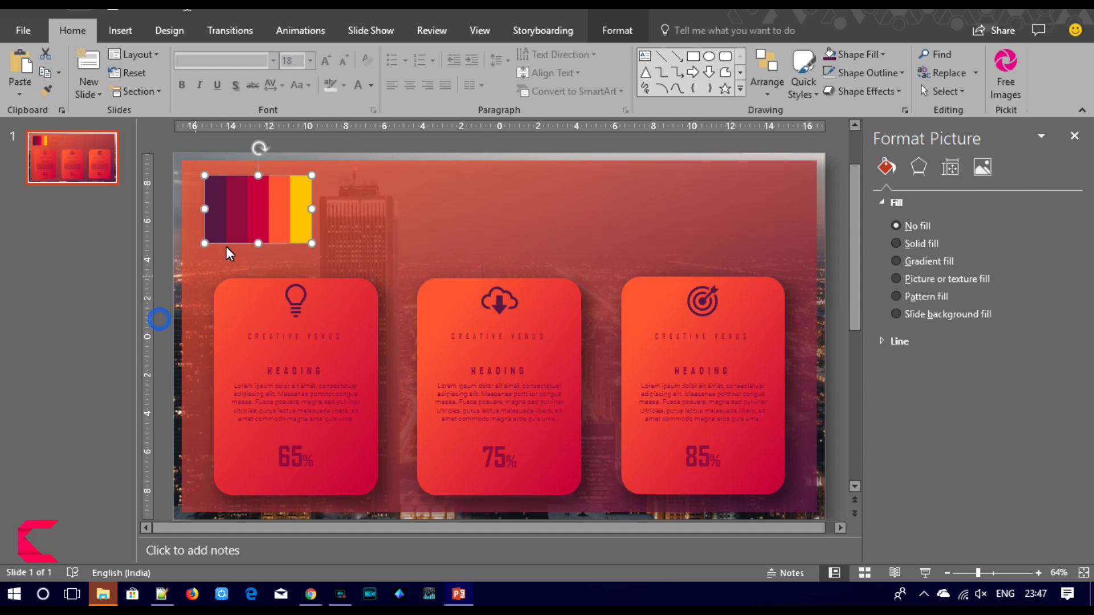
left_click(406, 195)
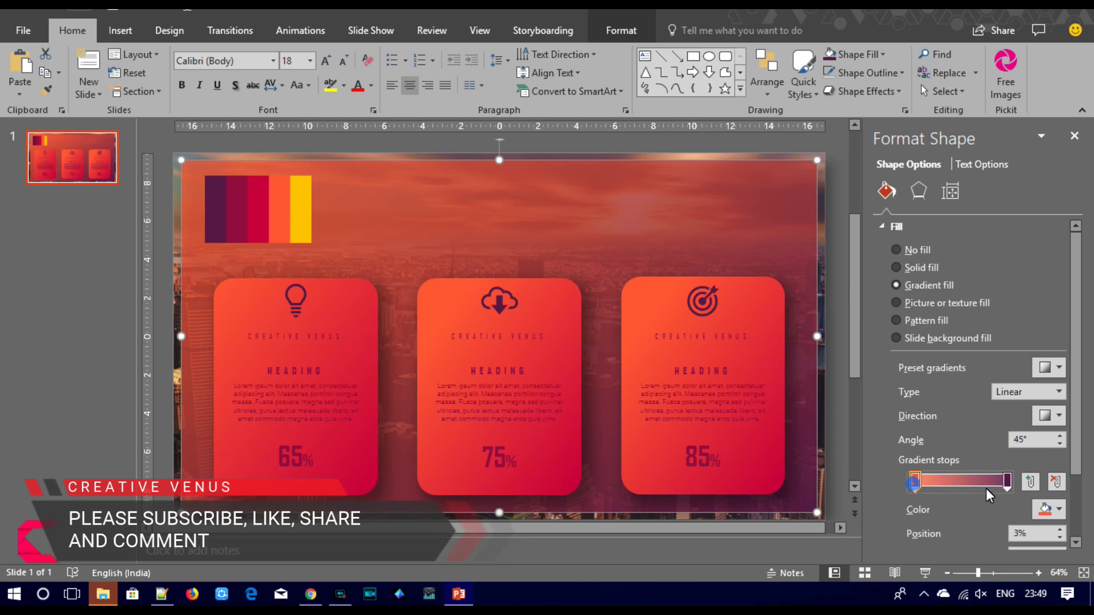
Step: Make the start stop dark purple and more transparent, and move the end stop to about 80%
left_click(1054, 510)
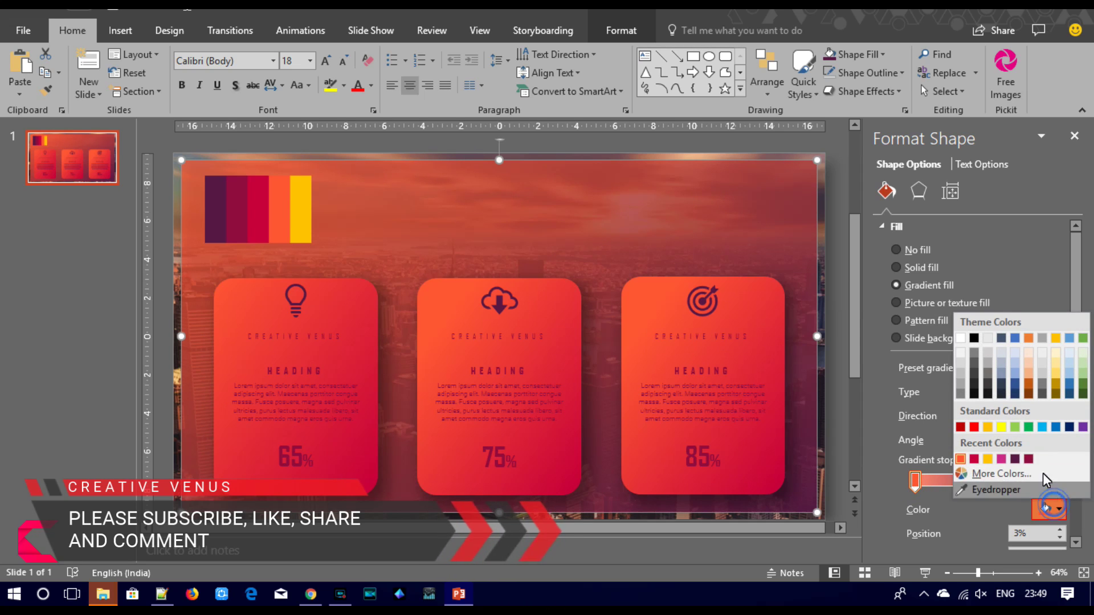
left_click(1002, 395)
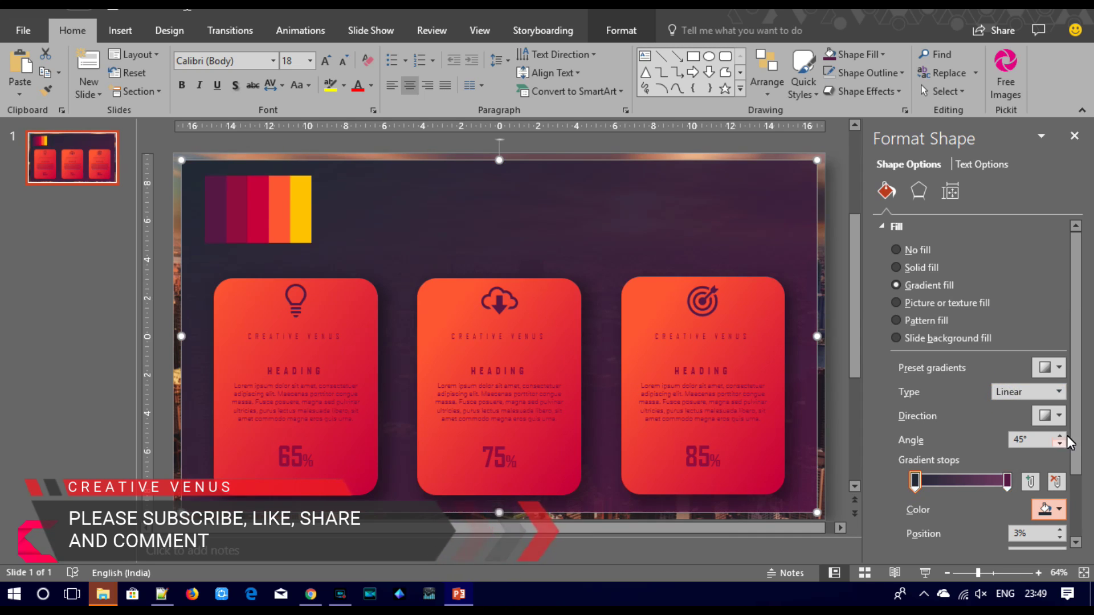
scroll(1071, 399, "down", 3)
left_click_drag(971, 483, 978, 483)
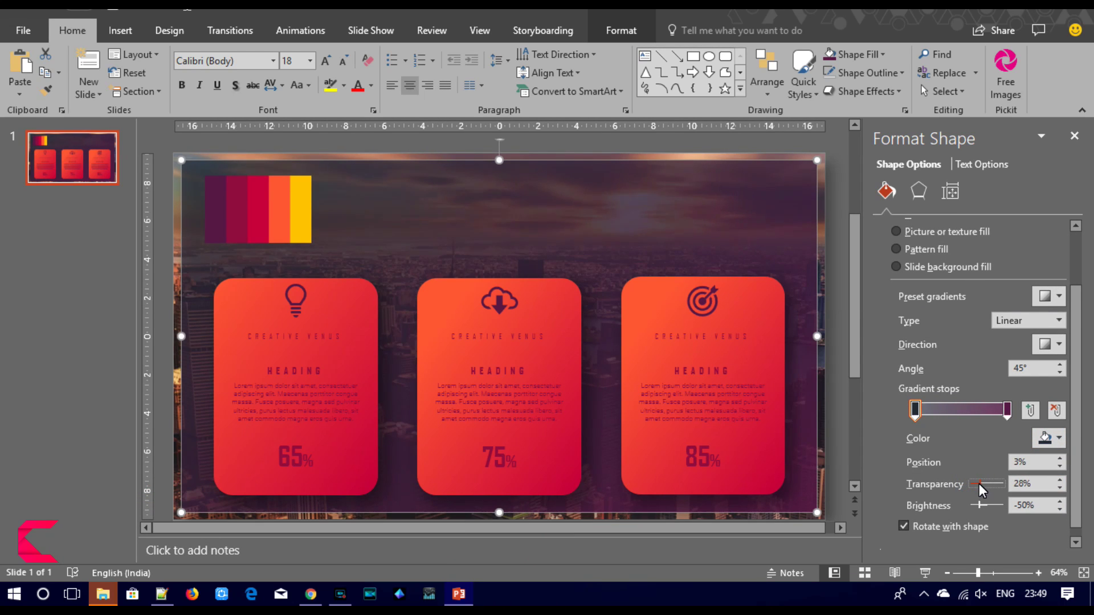
left_click(1059, 479)
left_click(1060, 479)
left_click_drag(1008, 409, 991, 409)
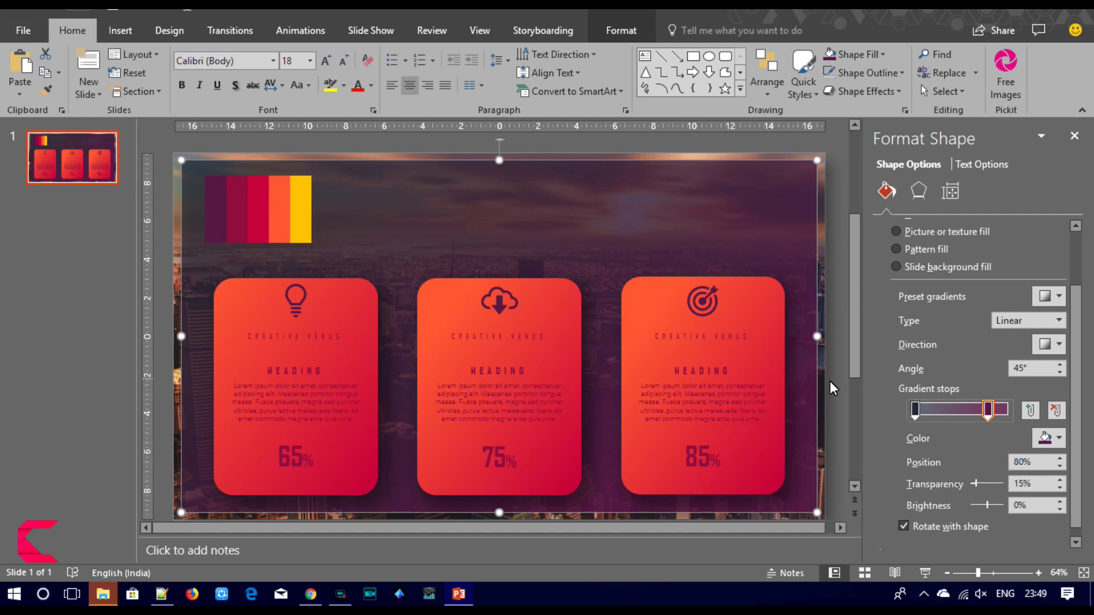
Step: Set the overlay's shadow to Distance 2 pt, Size 101% and Blur 20 pt
left_click(917, 192)
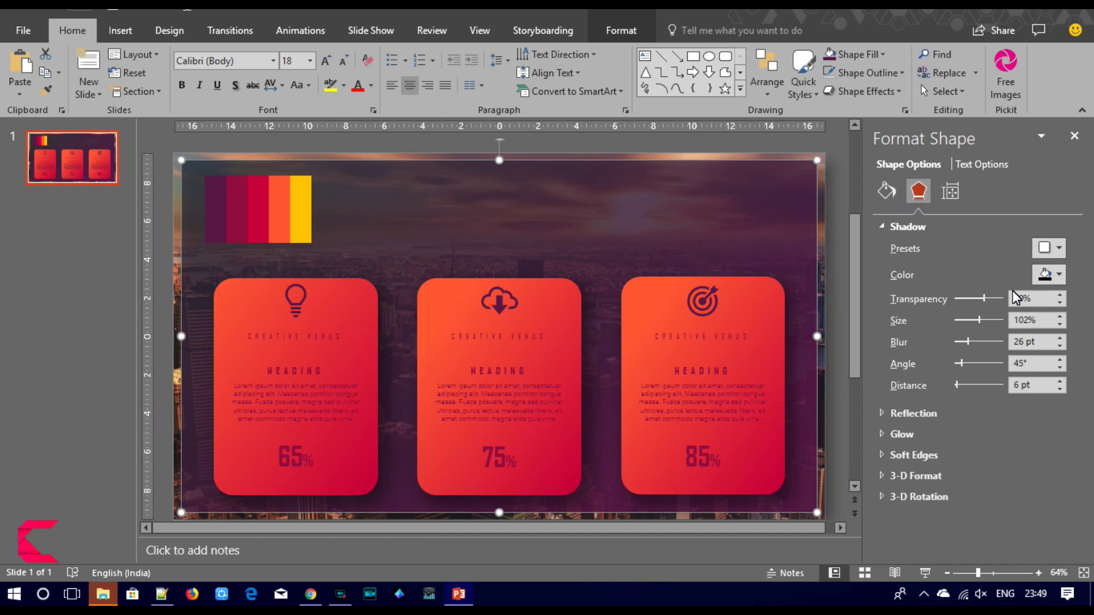
left_click(1059, 389)
left_click(1059, 390)
left_click(1059, 389)
left_click(1060, 389)
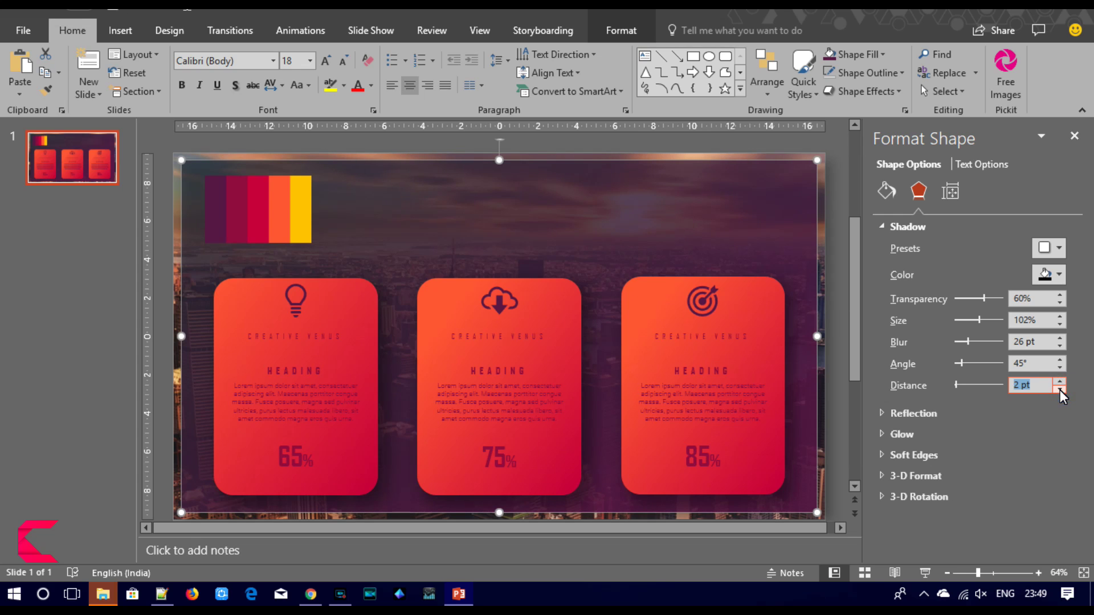
left_click(1058, 325)
left_click(1059, 346)
left_click(1059, 347)
left_click(1059, 346)
left_click(1059, 347)
left_click(1060, 346)
left_click(1060, 346)
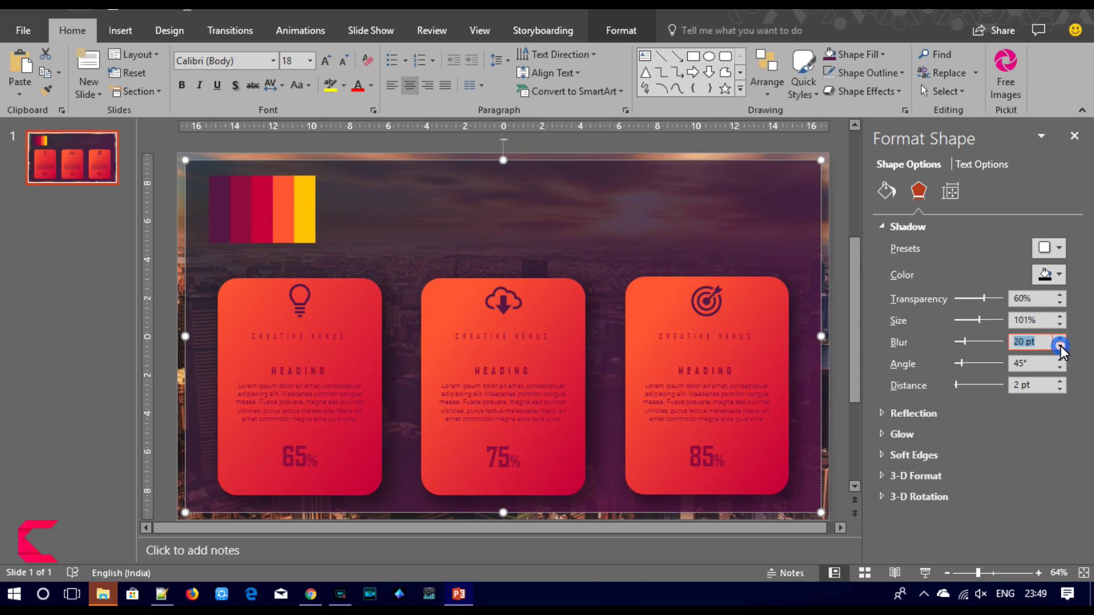
Step: Inset the overlay from the slide edges and centre it horizontally
left_click(839, 180)
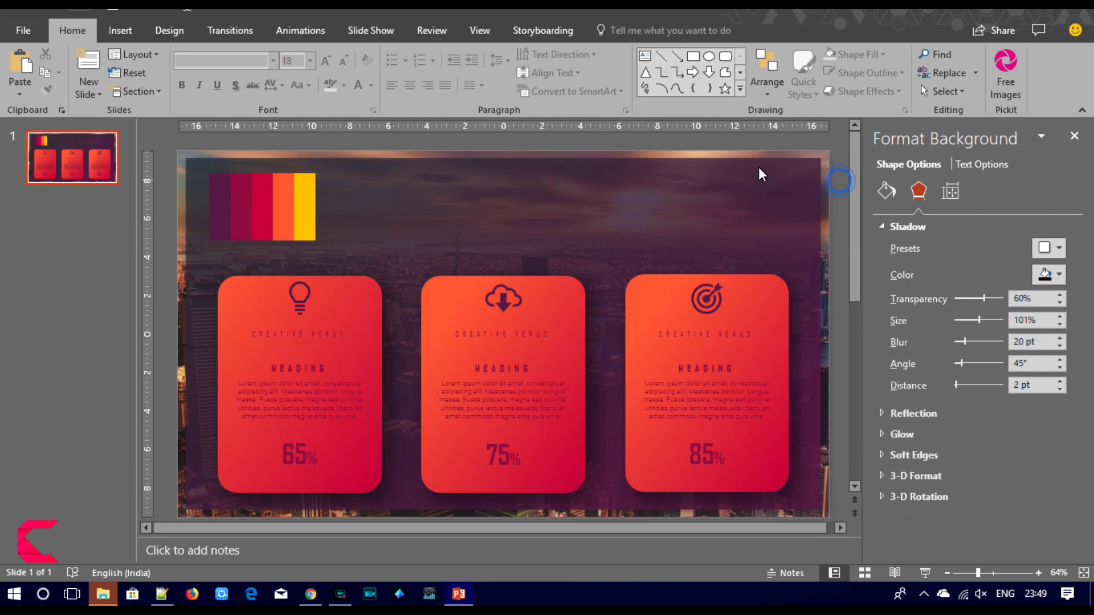
left_click(360, 200)
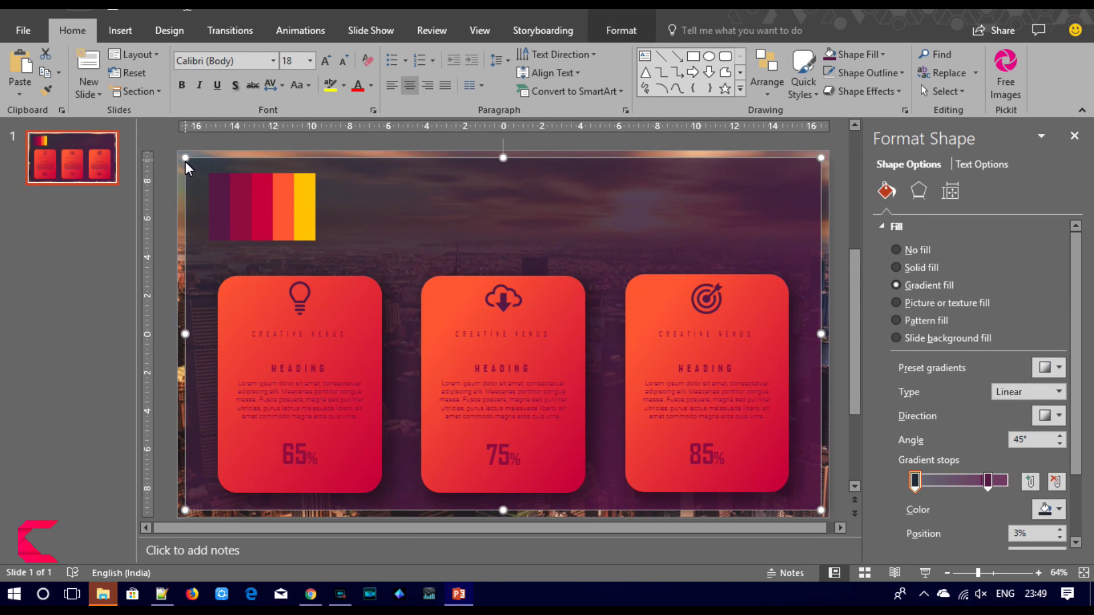
left_click_drag(186, 162, 197, 173)
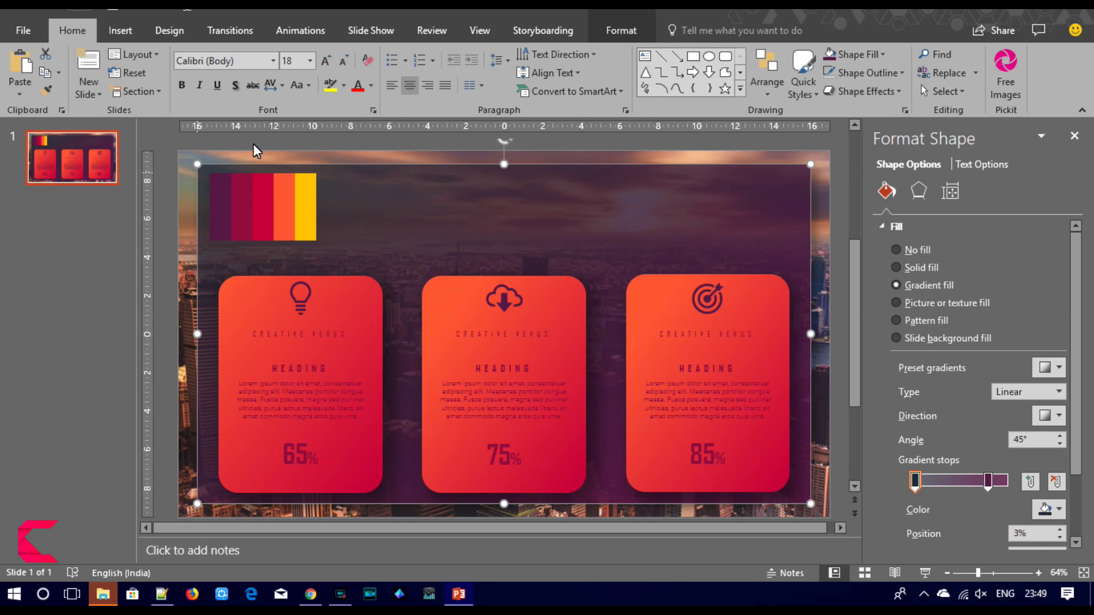
left_click(622, 31)
left_click(819, 54)
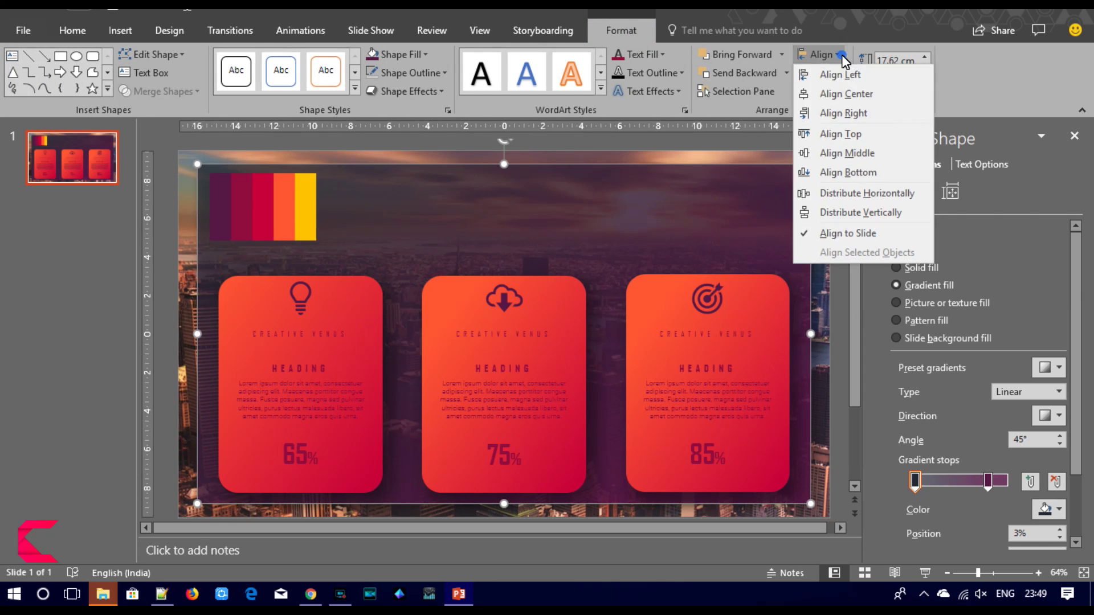
left_click(830, 97)
left_click(819, 56)
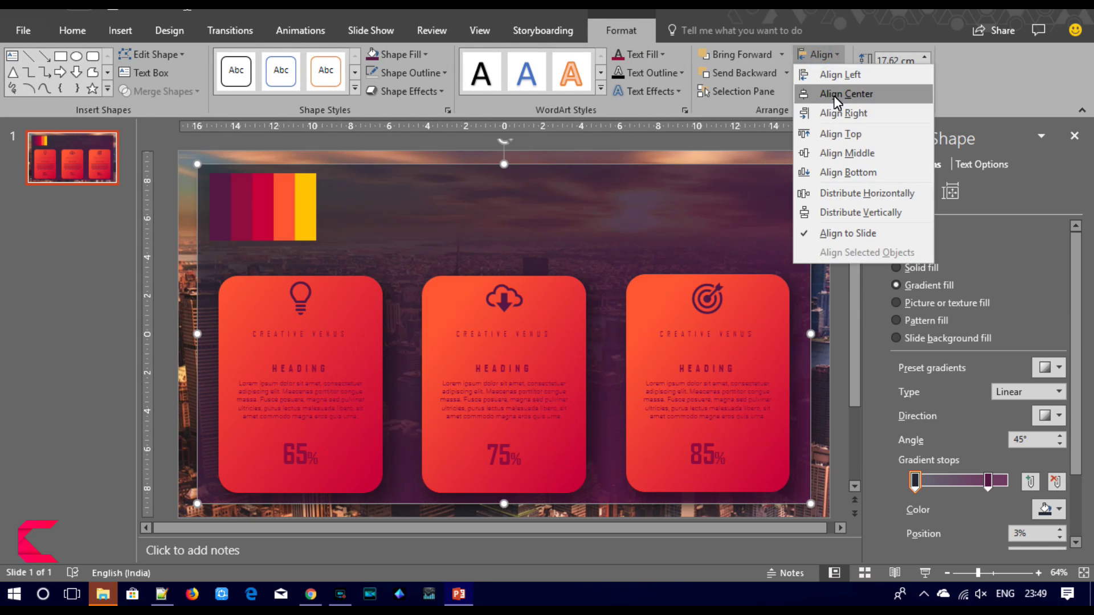
left_click(832, 95)
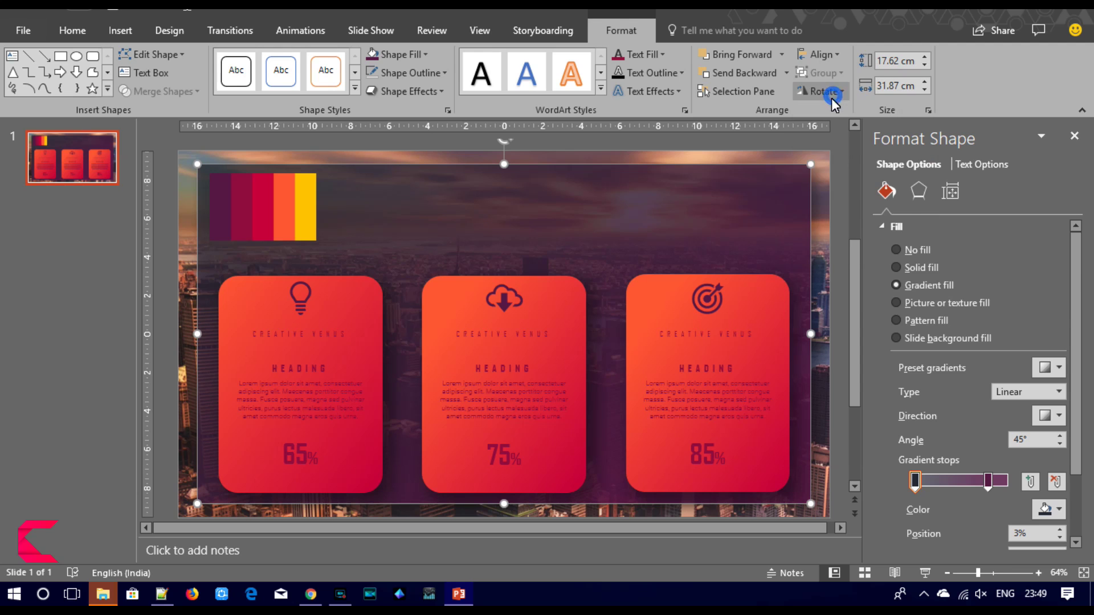
Step: Delete the colour-bar picture from the slide
left_click(169, 196)
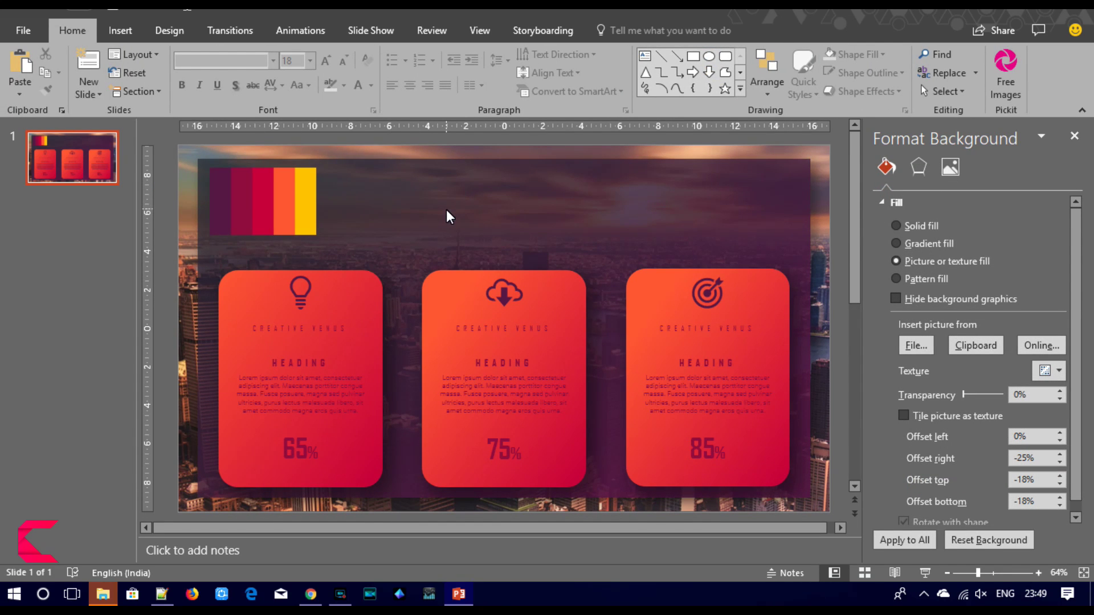
left_click(255, 202)
key("Delete")
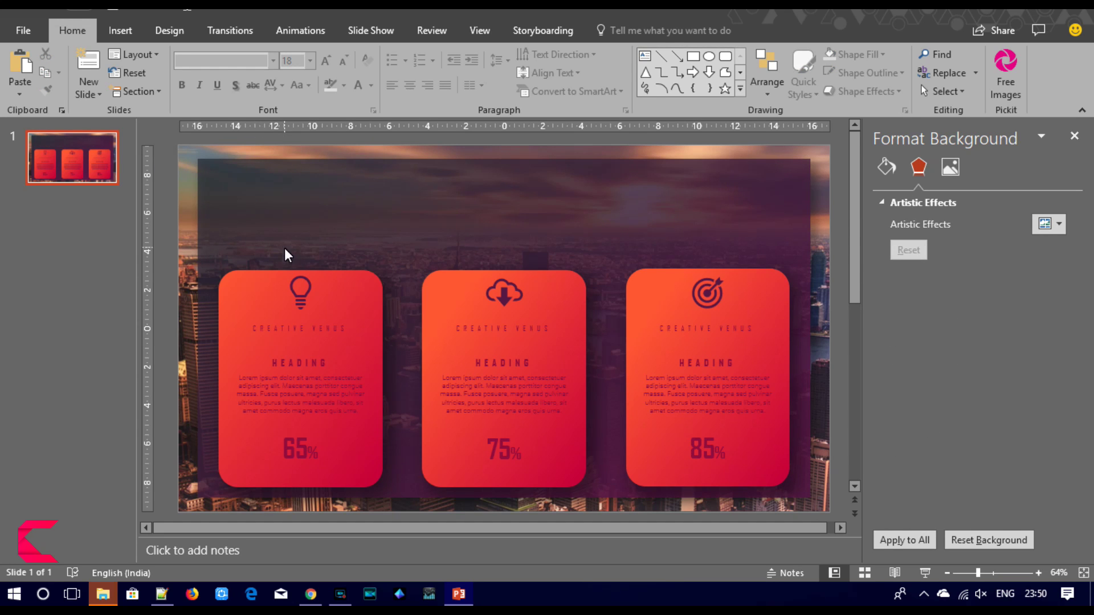
Step: Duplicate the left card with copy and paste
left_click(262, 275)
key("ctrl+c")
key("ctrl+v")
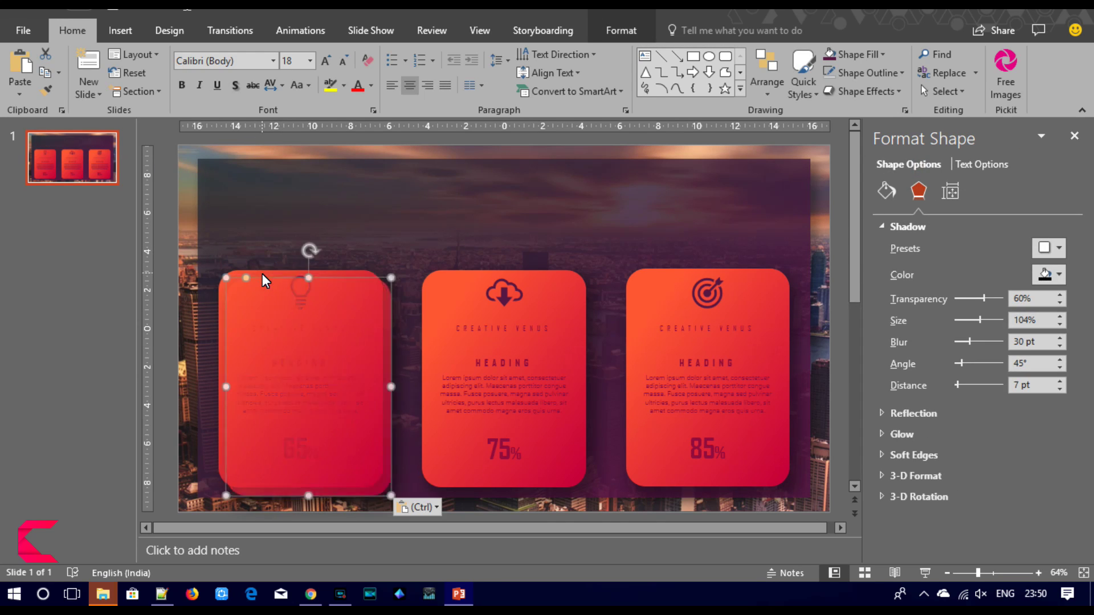
Step: Move the duplicate card to the top centre and set its shadow to No Shadow
left_click_drag(272, 300, 435, 205)
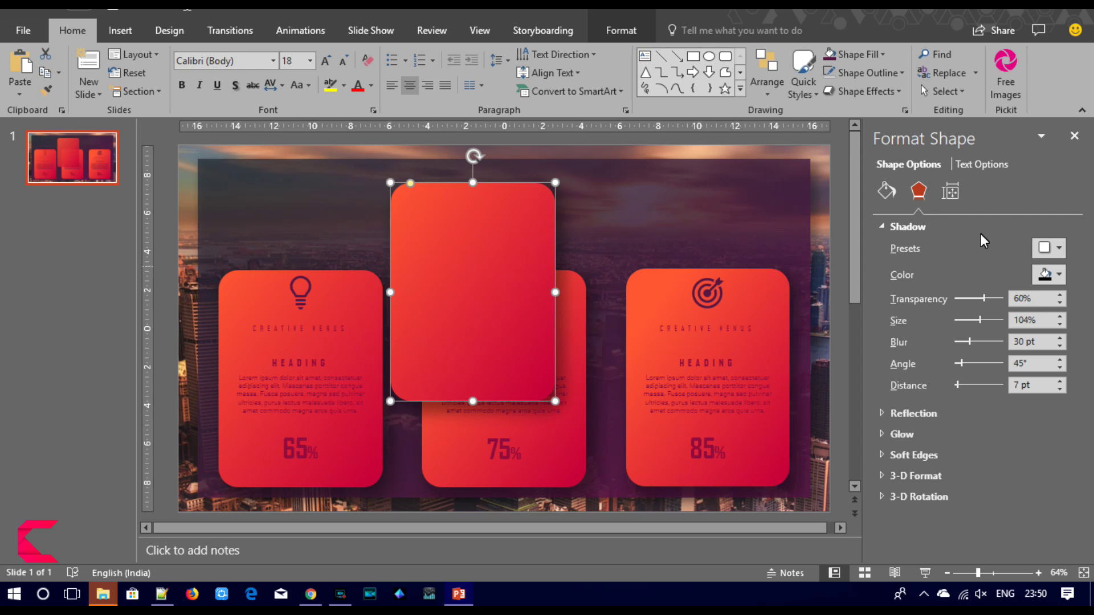
left_click(1051, 249)
left_click(967, 292)
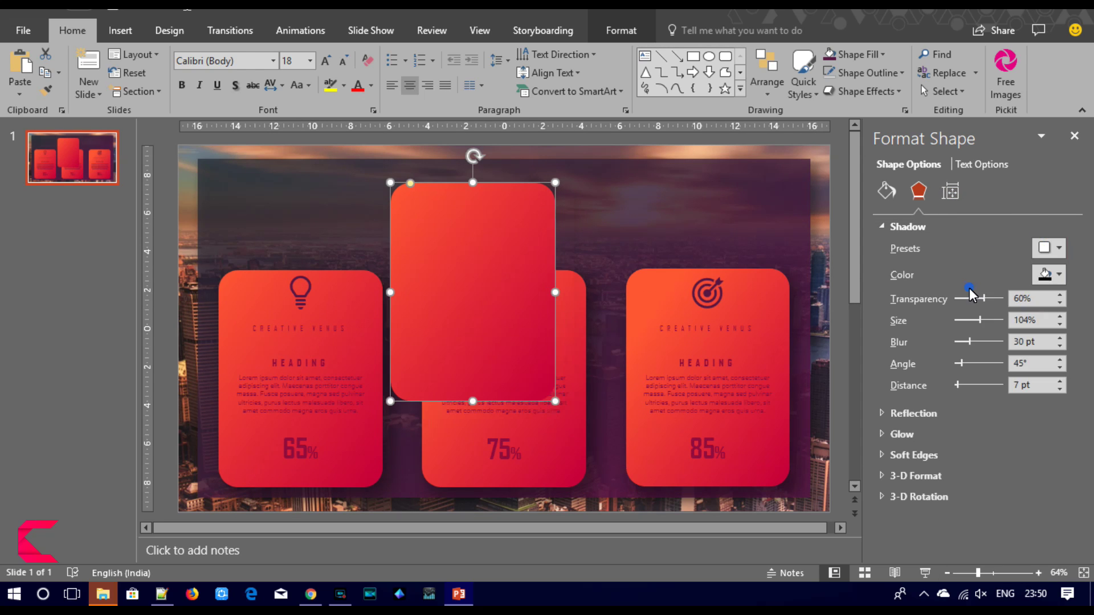
left_click(887, 190)
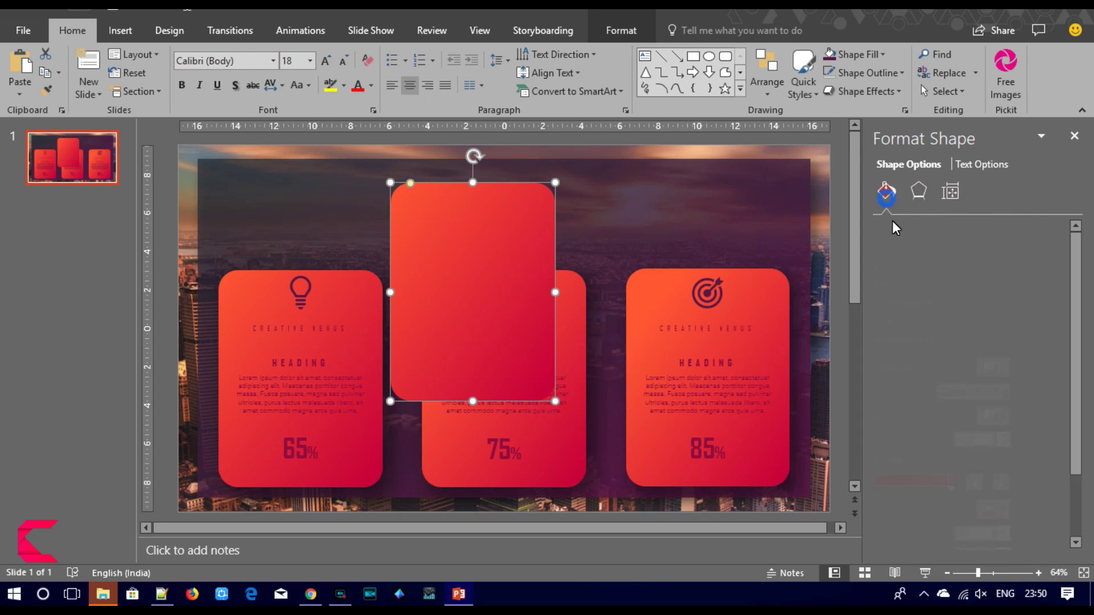
Step: Draw a tall rectangle, tilt it and place it across the duplicate card
left_click(118, 31)
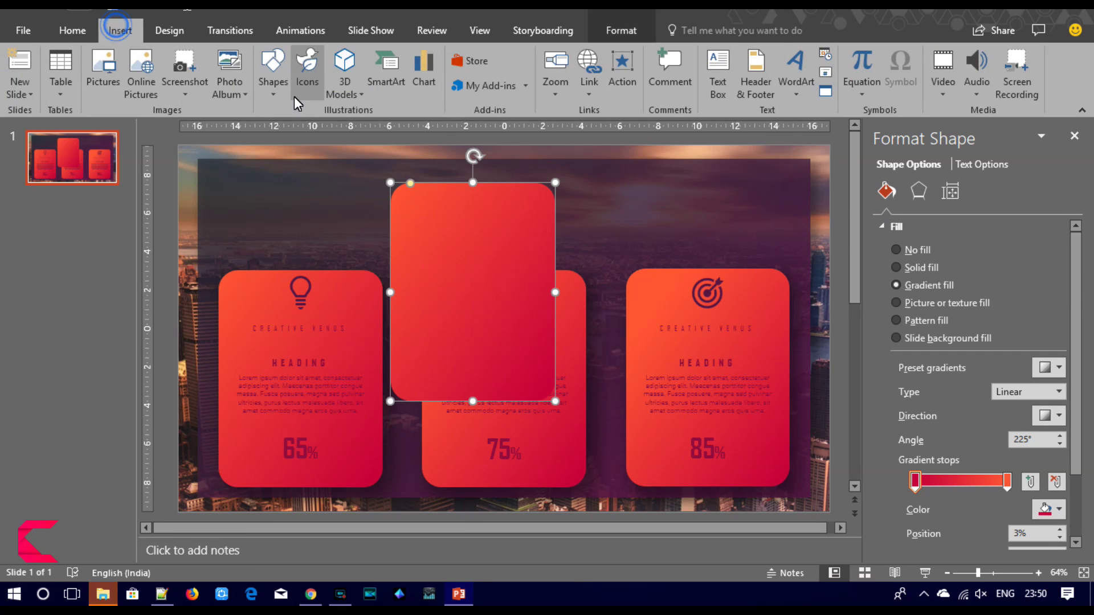
left_click(273, 79)
left_click(303, 124)
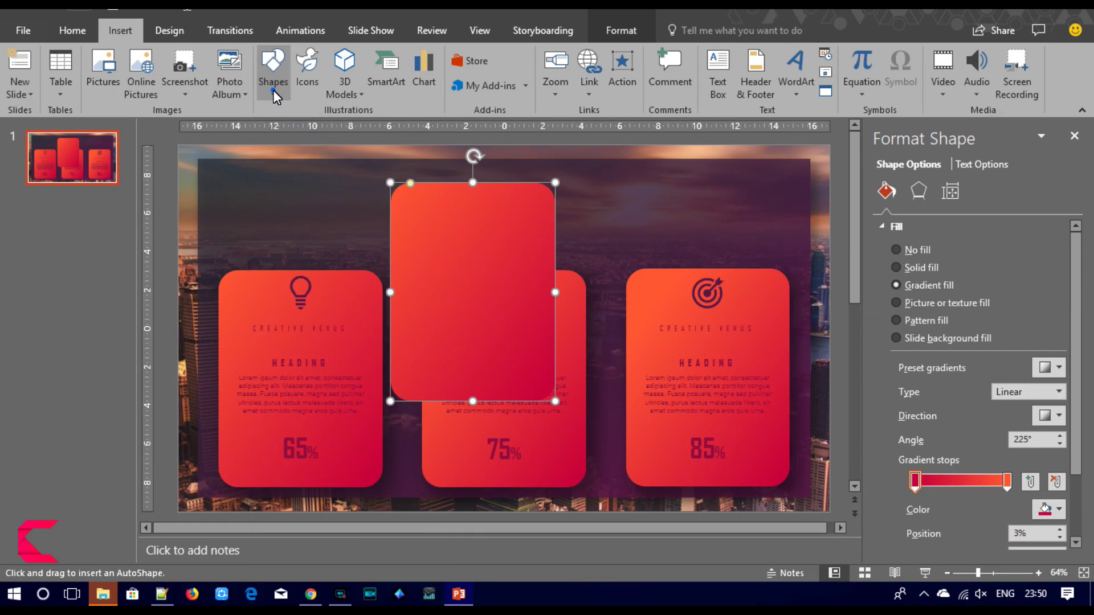
left_click(272, 90)
left_click(312, 125)
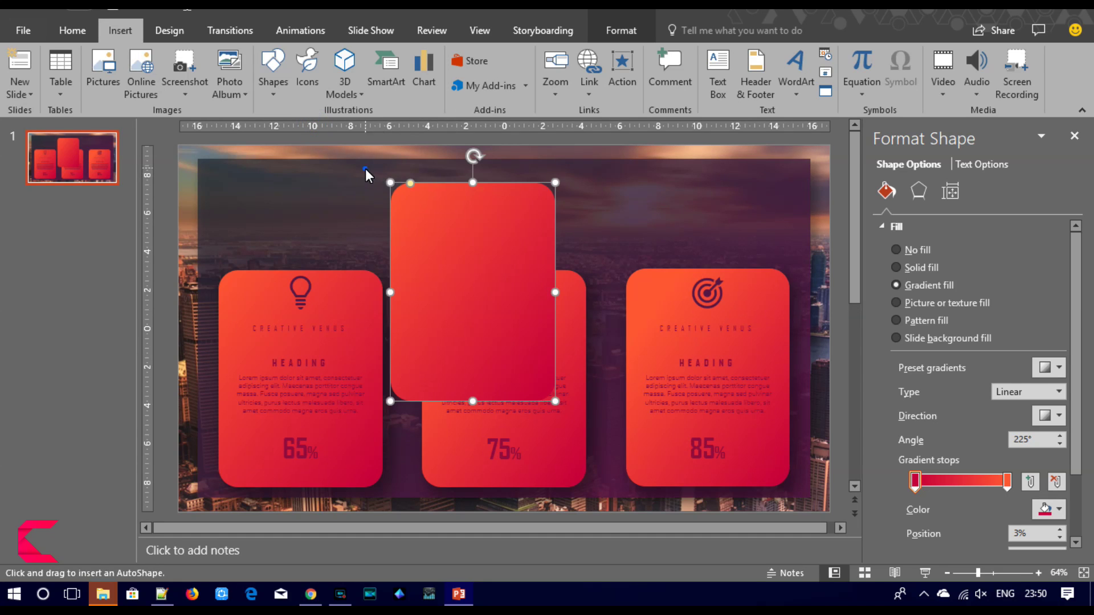
left_click_drag(367, 170, 515, 449)
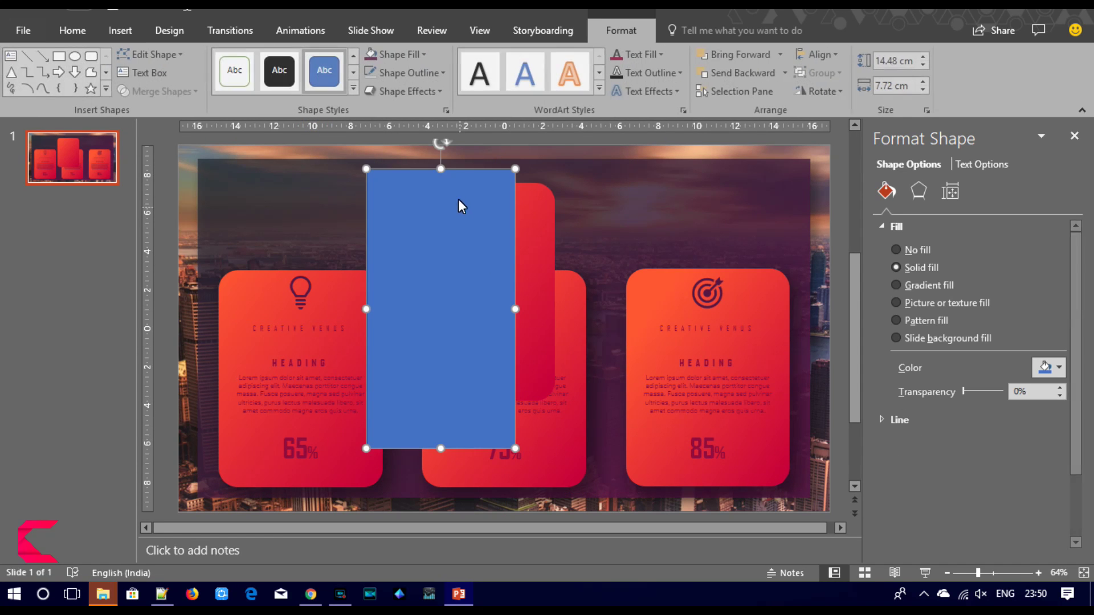
left_click_drag(446, 149, 405, 155)
left_click_drag(436, 253, 438, 251)
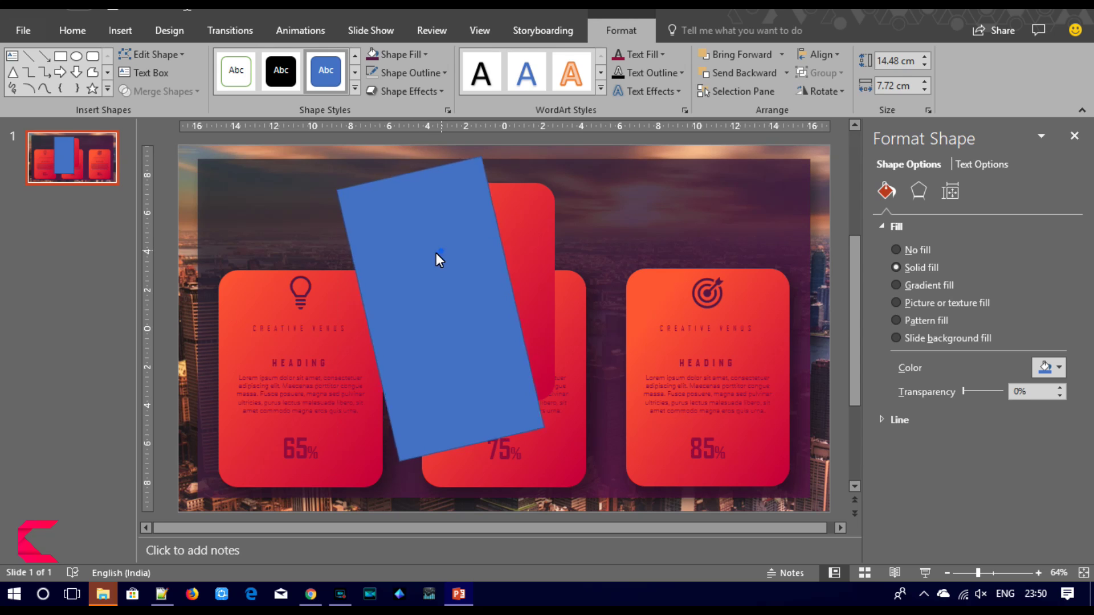
Step: Subtract the rectangle from the card and move the slanted strip onto the left card
left_click(541, 244, "shift")
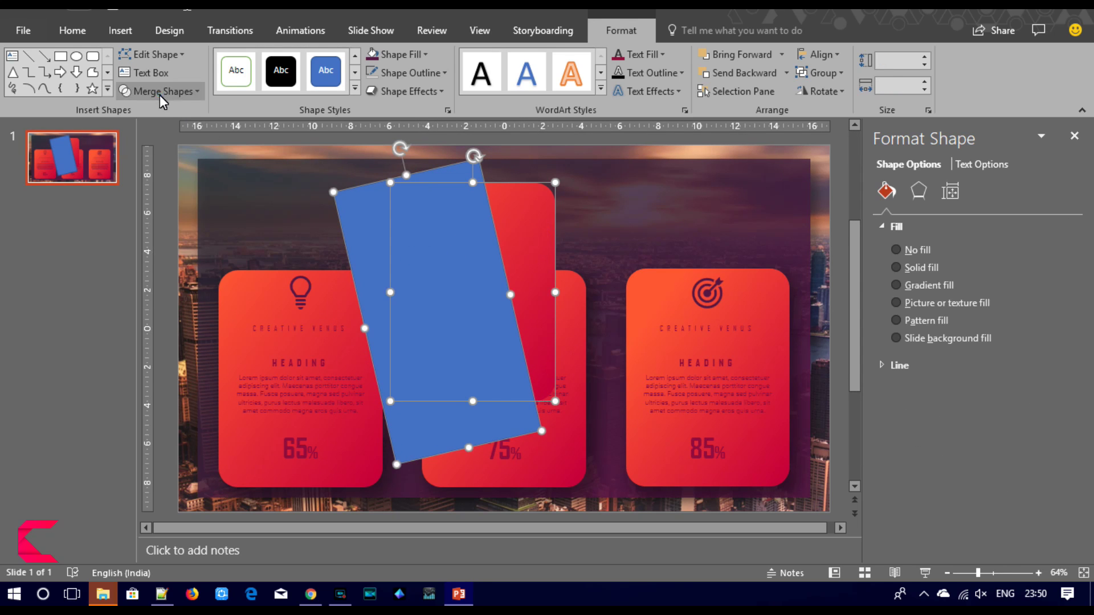
left_click(161, 91)
left_click(171, 190)
left_click_drag(532, 257, 351, 337)
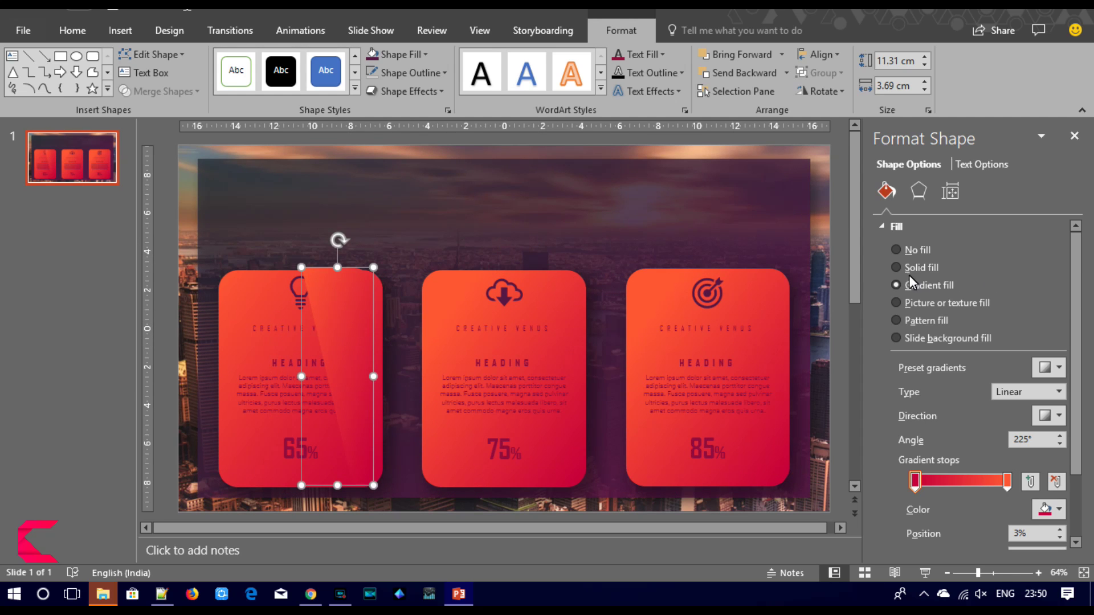
Step: Make the strip a white-to-white 90° gradient and slide it to the card's right edge
left_click(1054, 416)
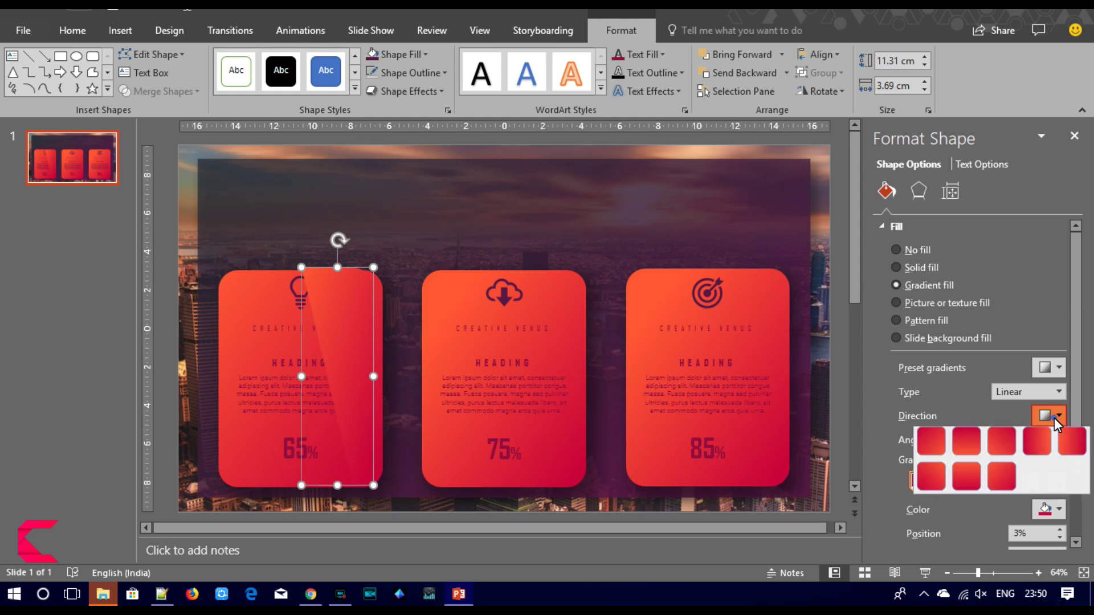
left_click(968, 440)
left_click(1054, 508)
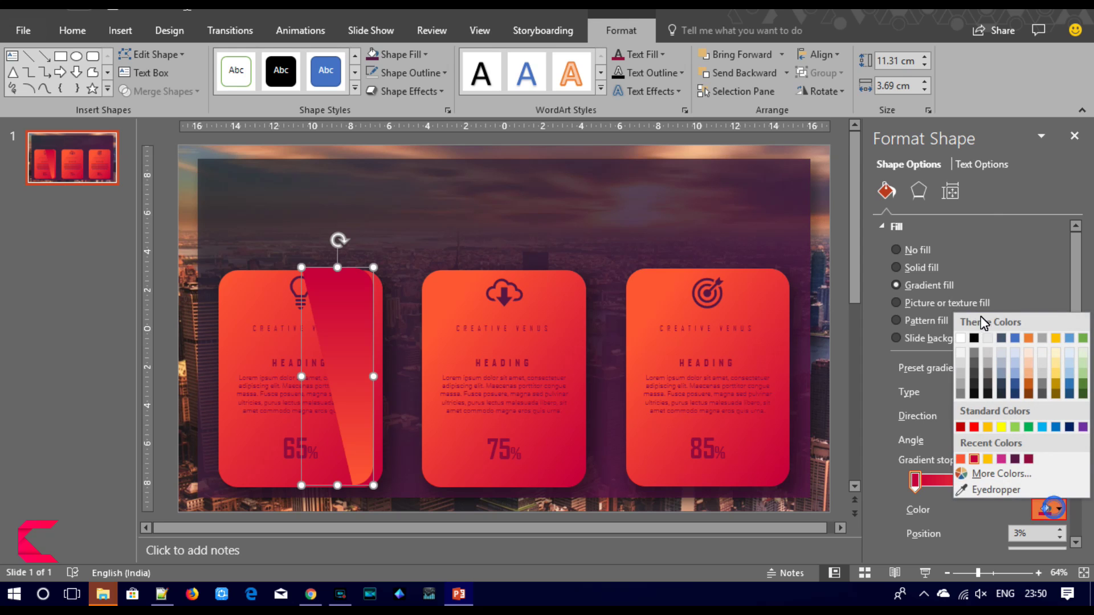
left_click(962, 336)
left_click(1007, 481)
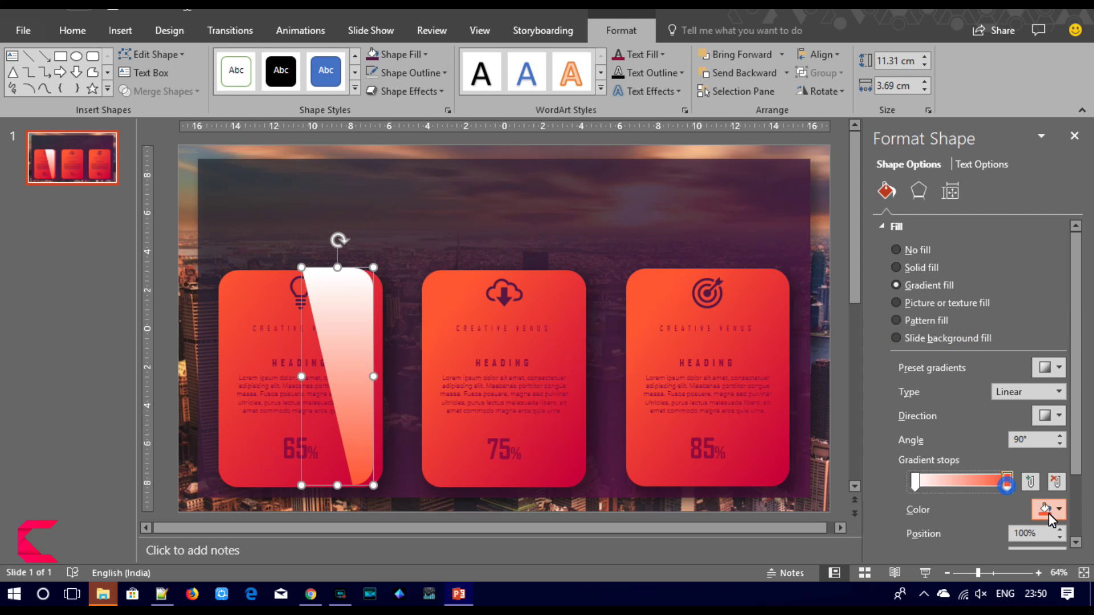
left_click(1054, 508)
left_click(961, 337)
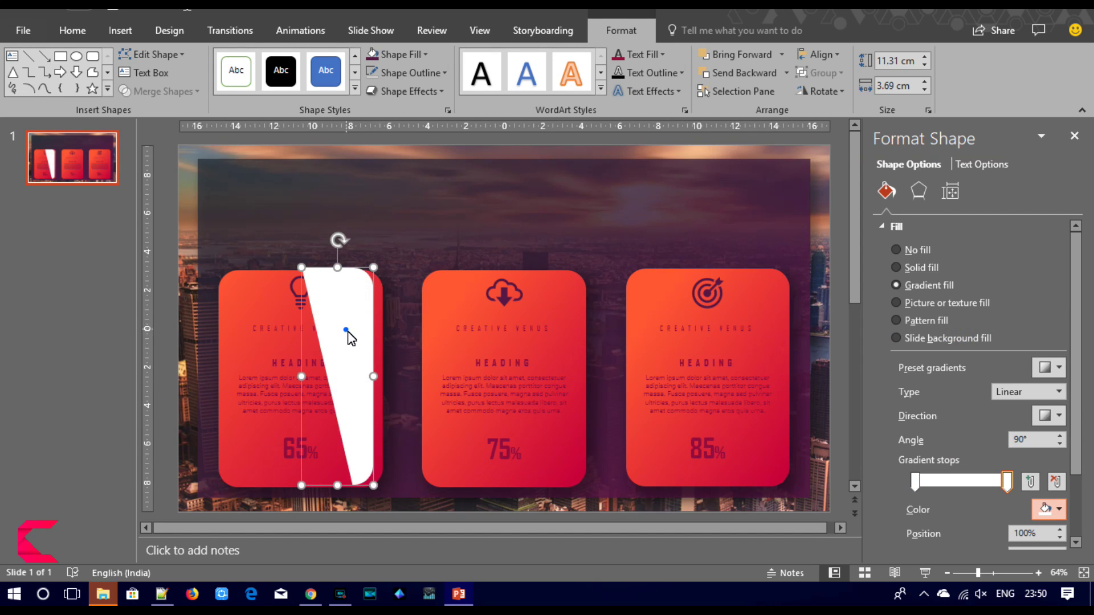
left_click_drag(349, 337, 359, 339)
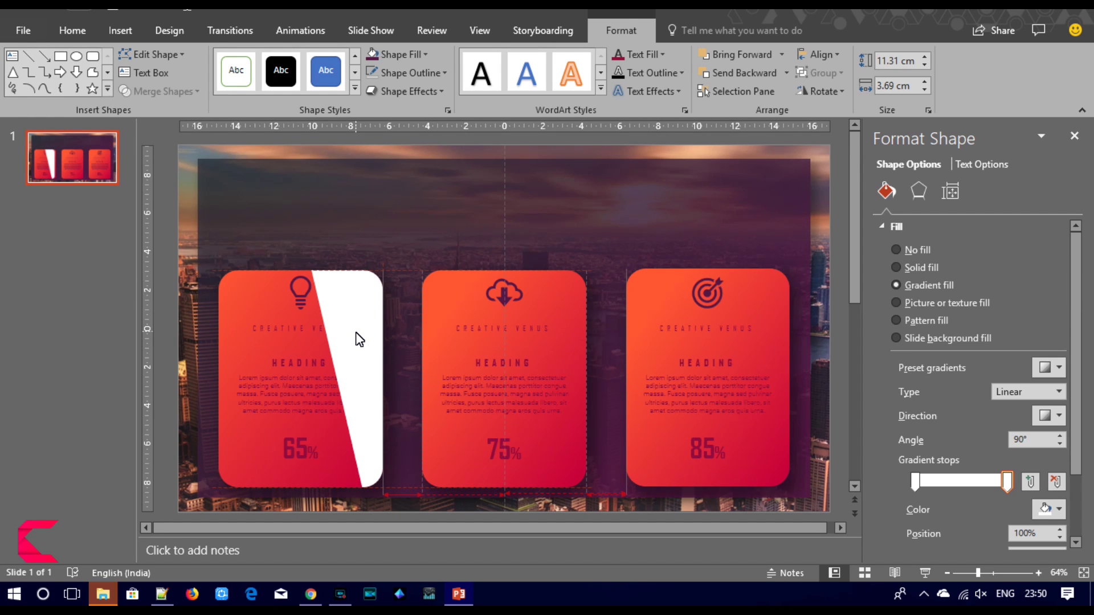
left_click_drag(358, 339, 359, 339)
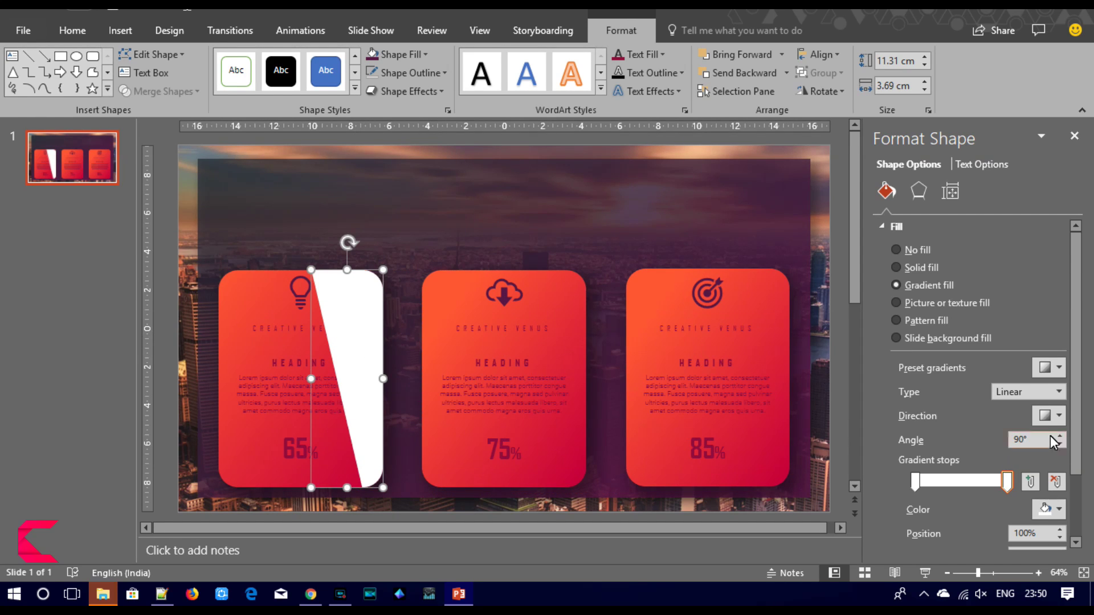
Step: Make the right stop 100% transparent at 71% and the left stop about 71% transparent
left_click_drag(1076, 439, 1075, 498)
left_click_drag(972, 477, 1002, 478)
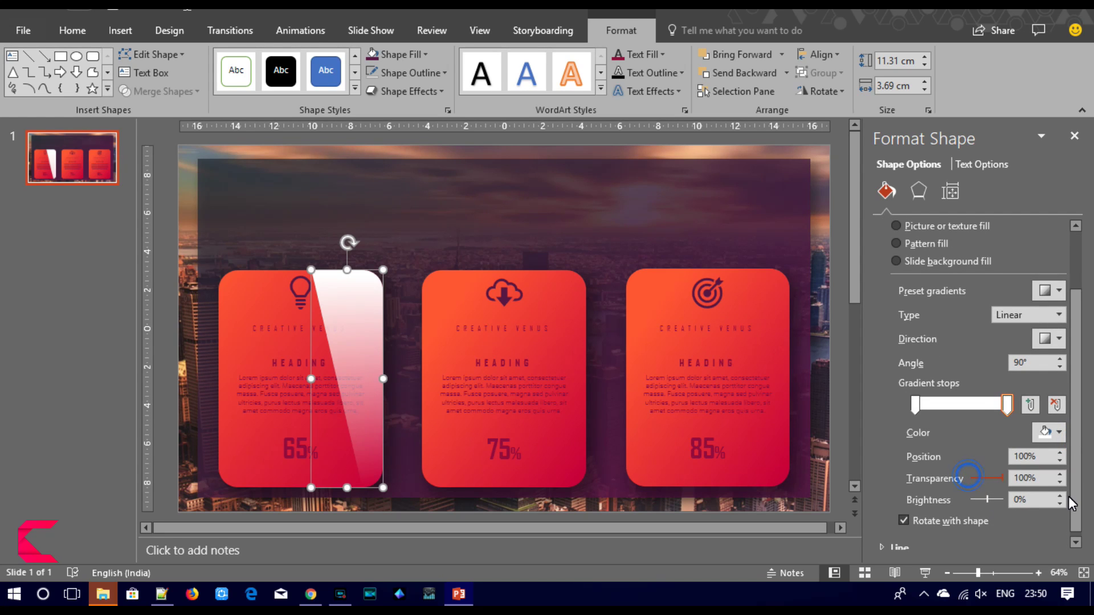
left_click(915, 403)
left_click_drag(975, 477, 996, 480)
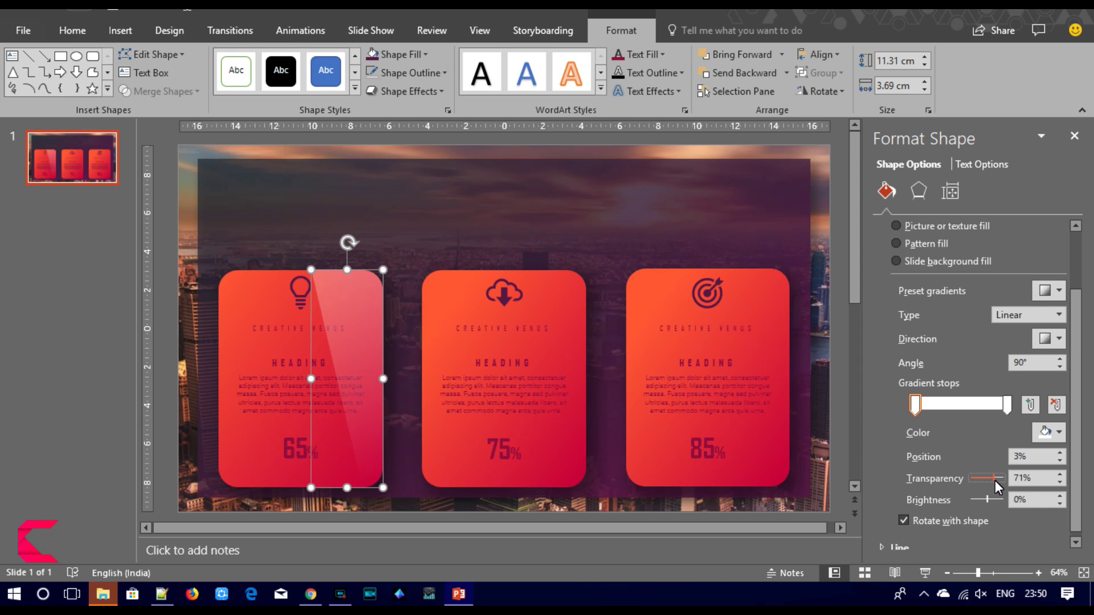
left_click_drag(1007, 404, 979, 404)
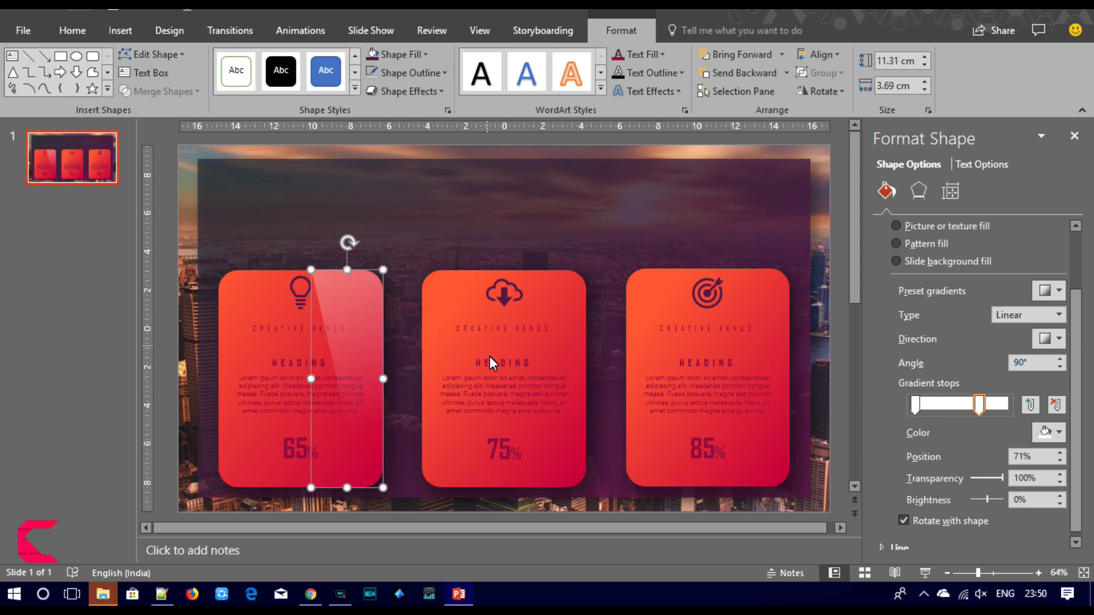
left_click(913, 409)
left_click_drag(996, 476, 994, 477)
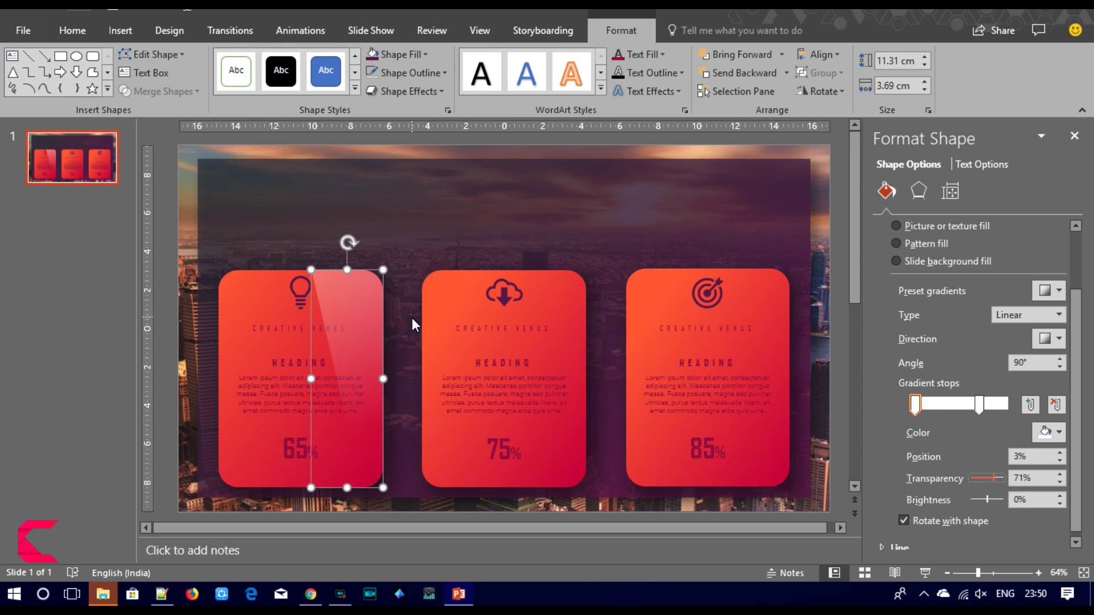
Step: Change the first, middle and third cards' gradient direction from 225° to 45°
left_click(221, 318)
left_click(1054, 342)
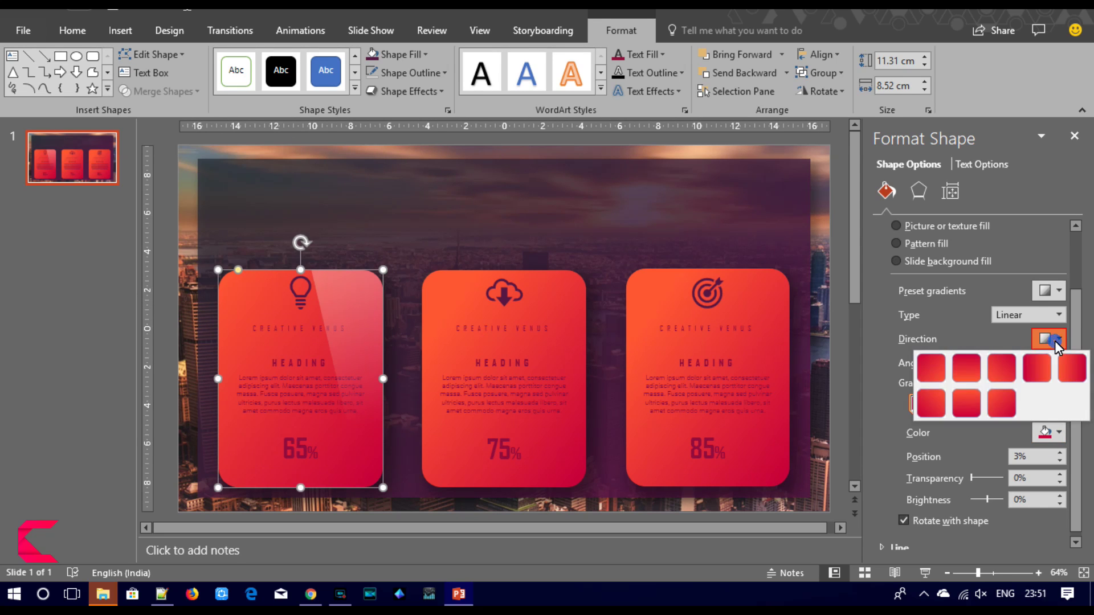
left_click(928, 364)
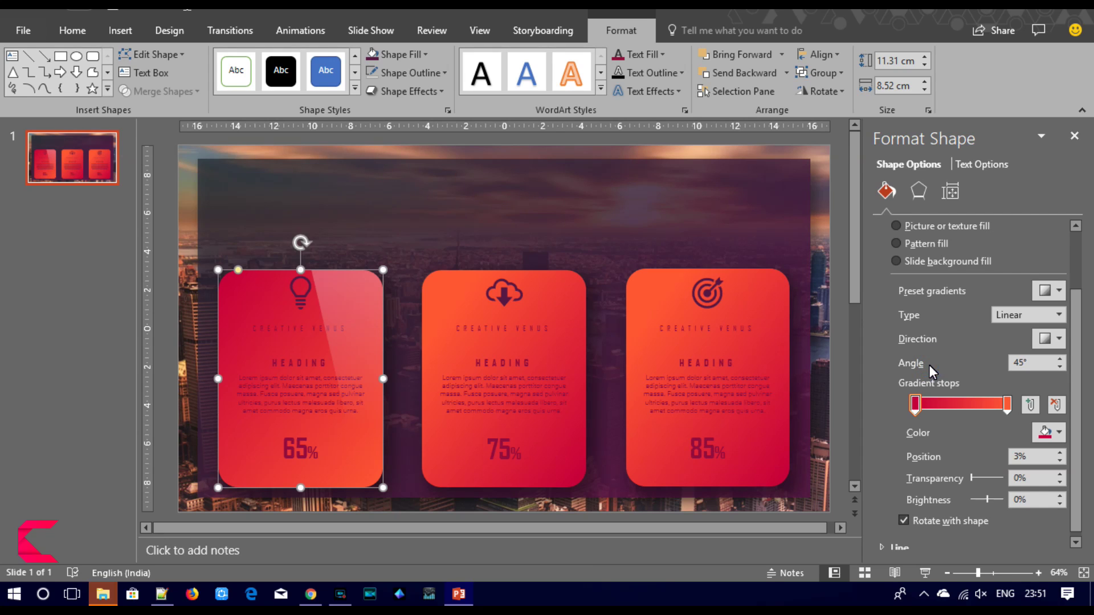
left_click(524, 483)
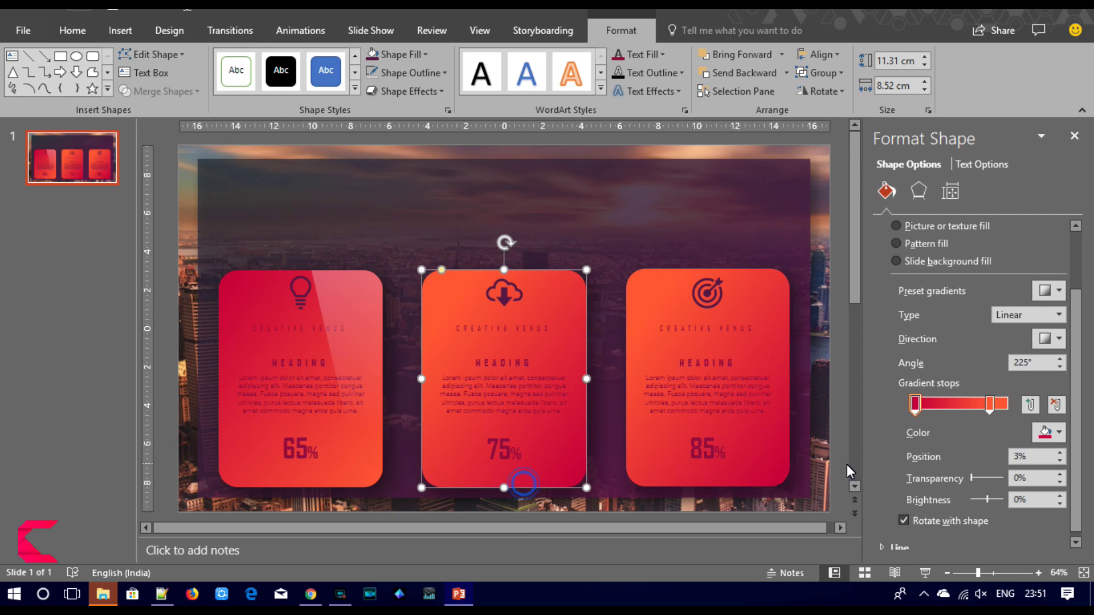
left_click(1058, 342)
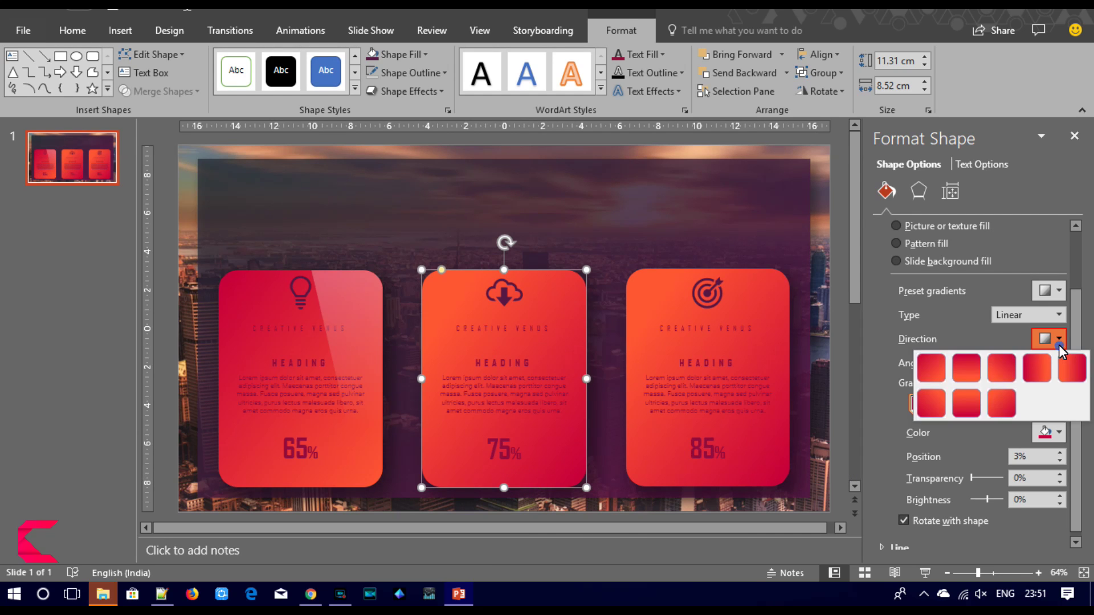
left_click(924, 378)
left_click(767, 480)
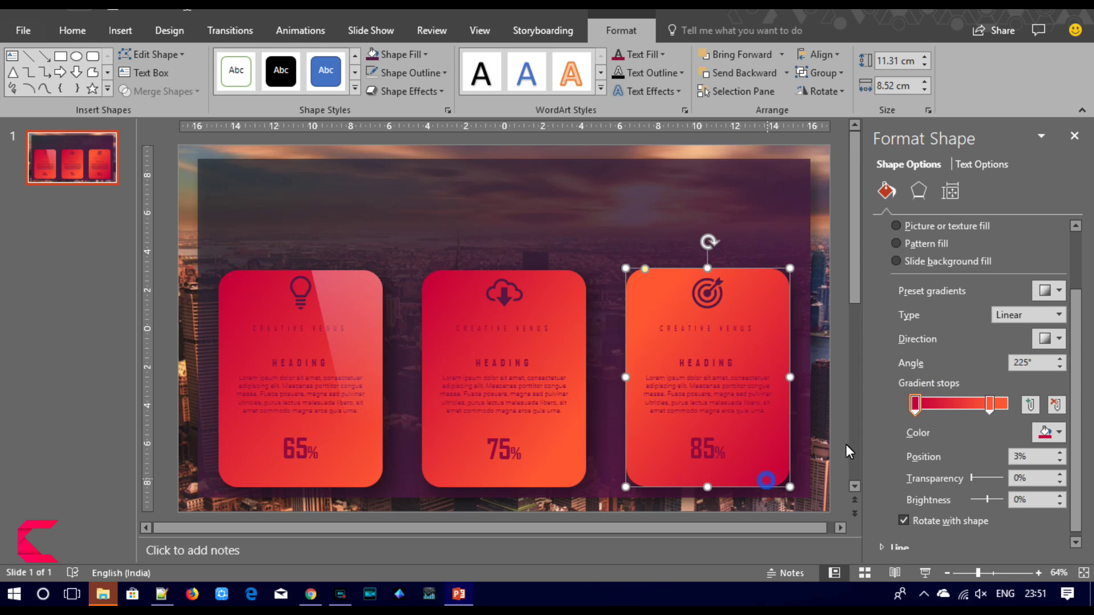
left_click(1058, 339)
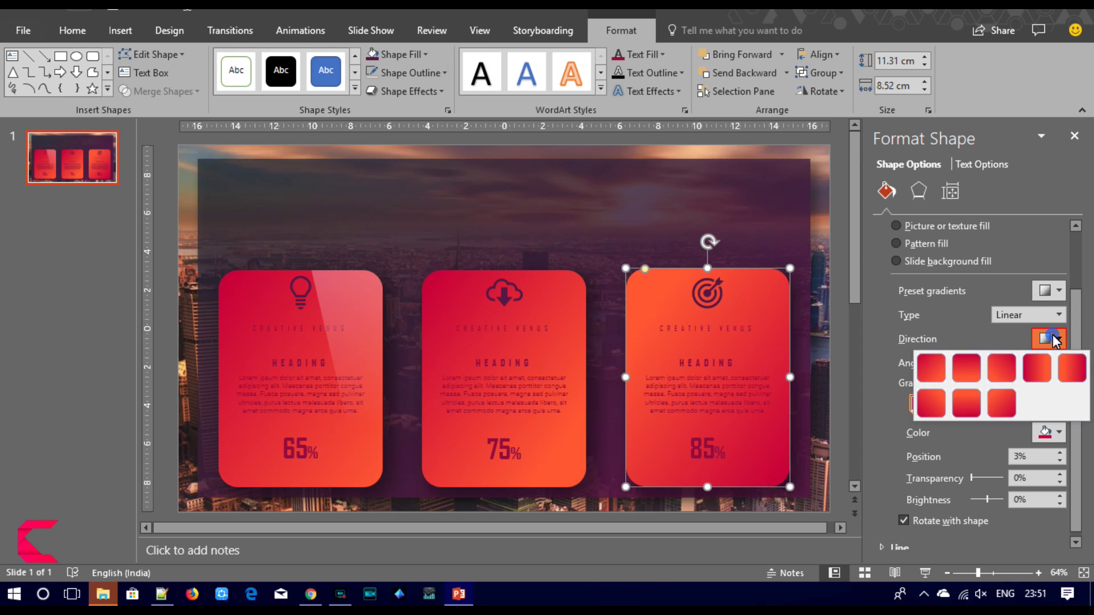
left_click(920, 370)
left_click(351, 336)
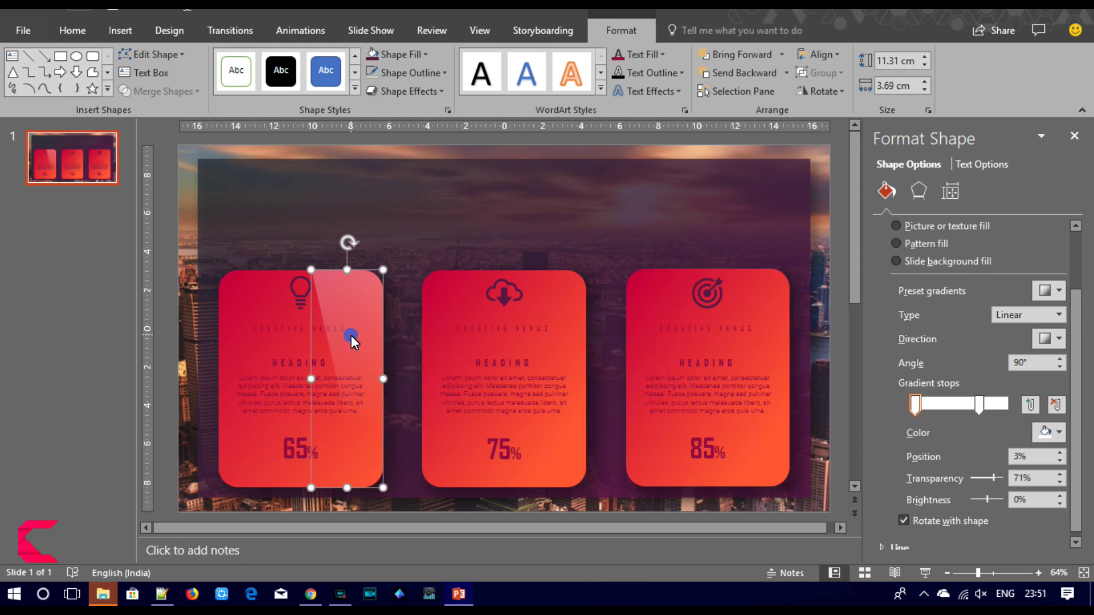
Step: Paste copies of the first card's glossy highlight onto the middle and right cards, aligned to their edges
key("ctrl+c")
key("ctrl+v")
left_click_drag(351, 334, 545, 330)
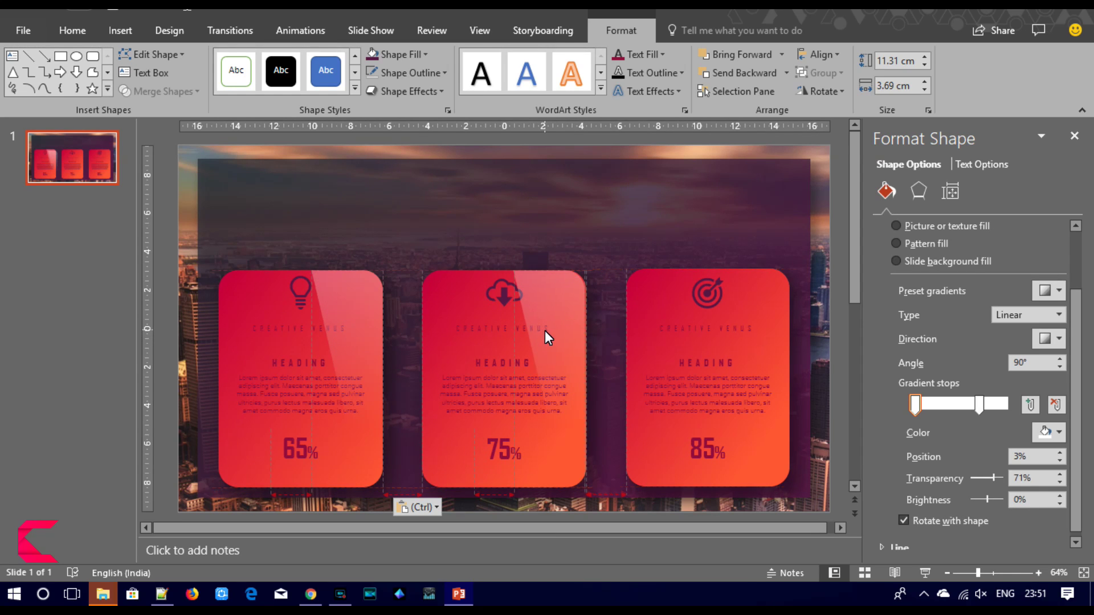
left_click_drag(544, 331, 546, 332)
left_click_drag(546, 331, 545, 331)
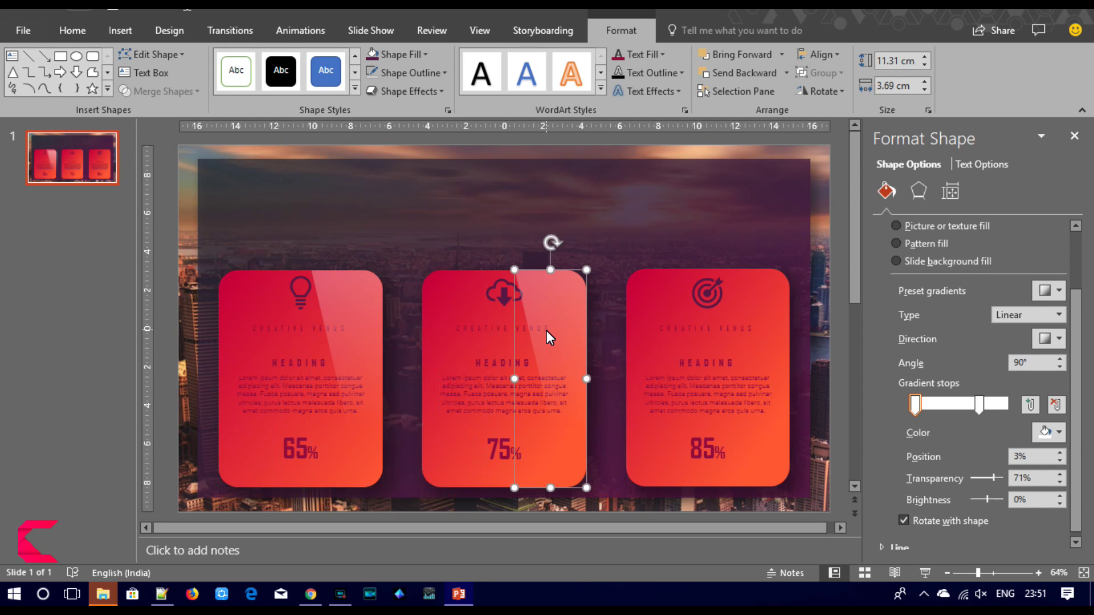
key("ctrl+v")
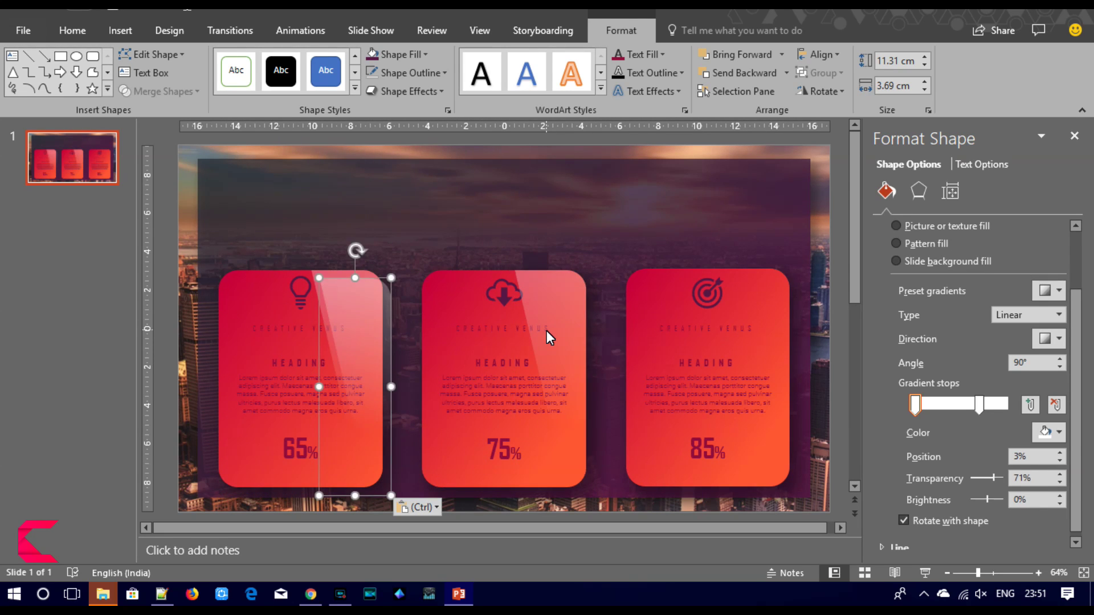
left_click_drag(372, 331, 771, 323)
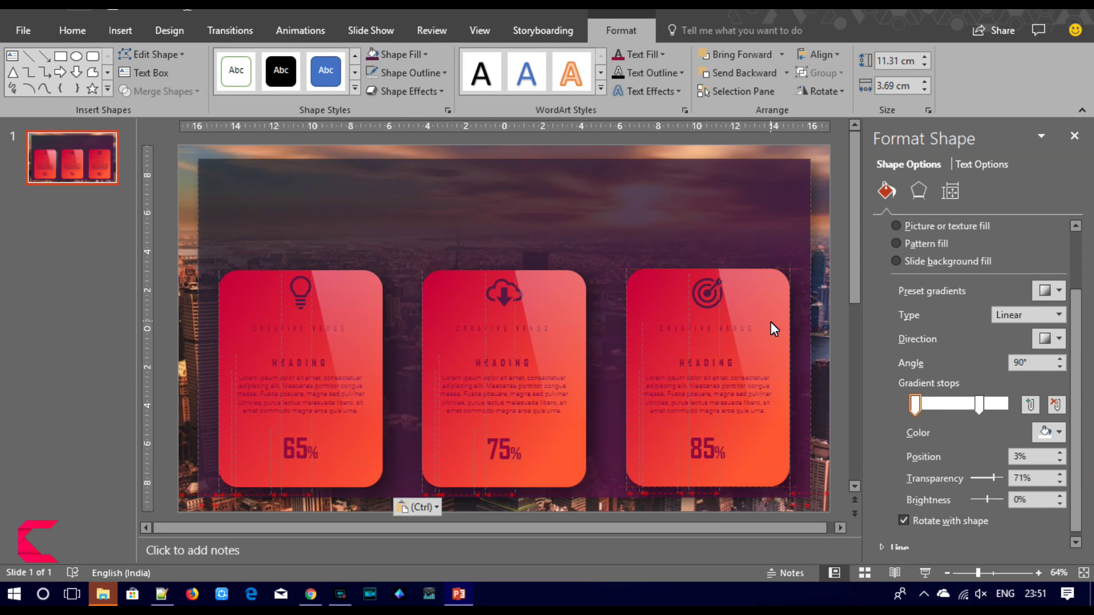
left_click(835, 329)
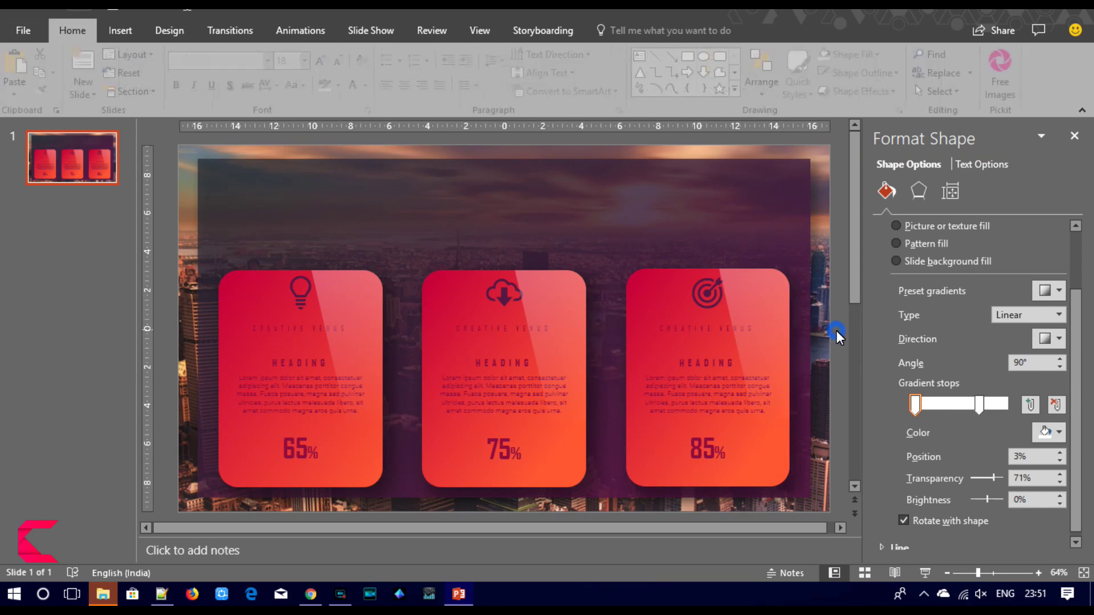
Step: Enlarge the overlay rectangle, centre it, and stretch it to cover the whole slide
left_click(200, 220)
left_click_drag(197, 159, 184, 152)
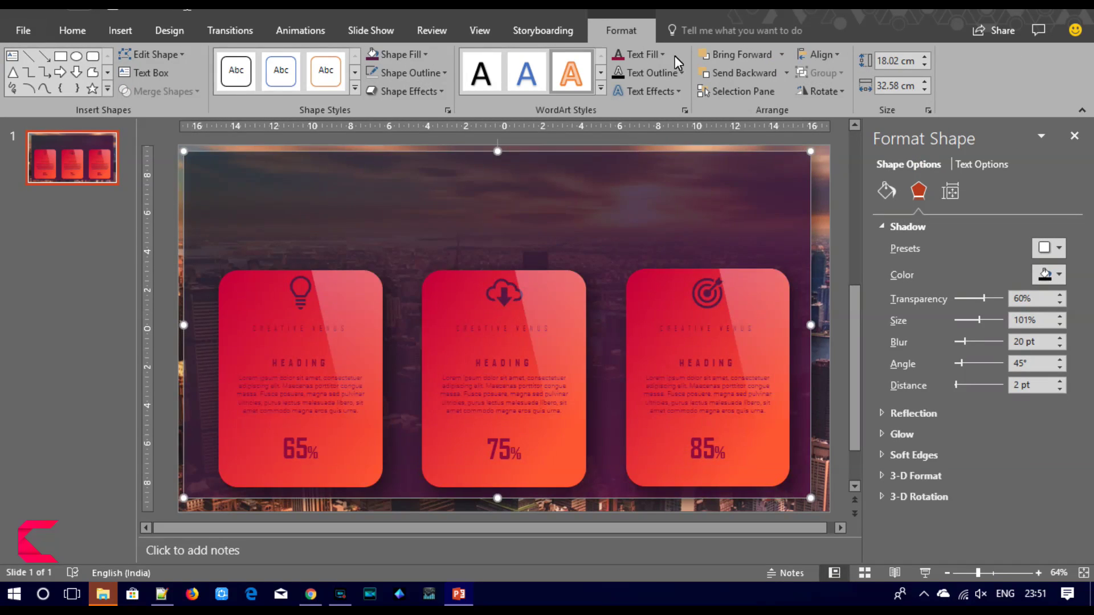
left_click(831, 54)
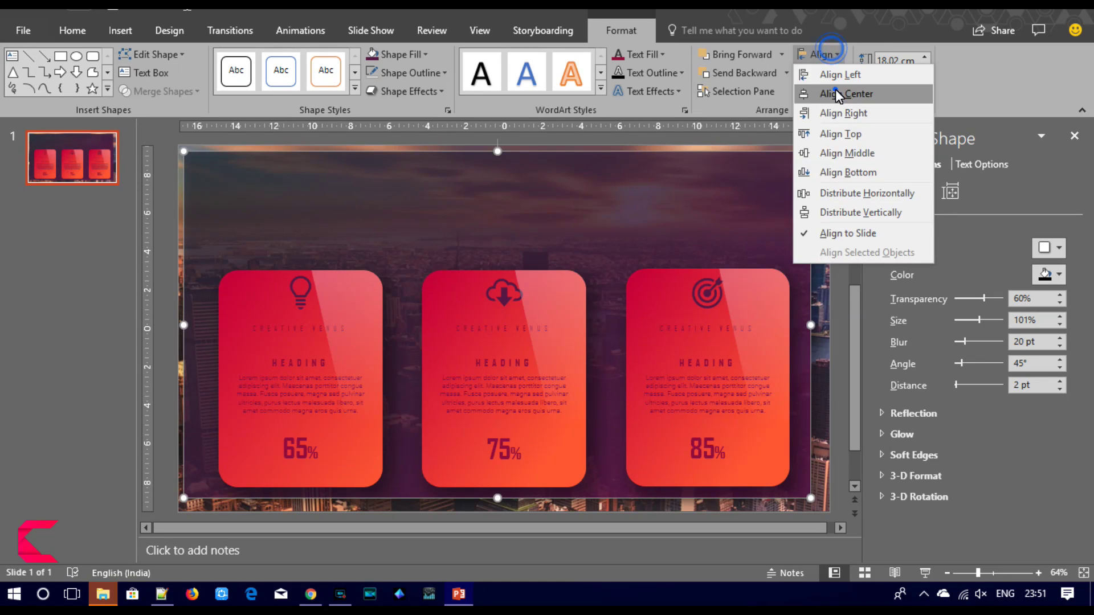
left_click(832, 92)
left_click(821, 54)
left_click(833, 153)
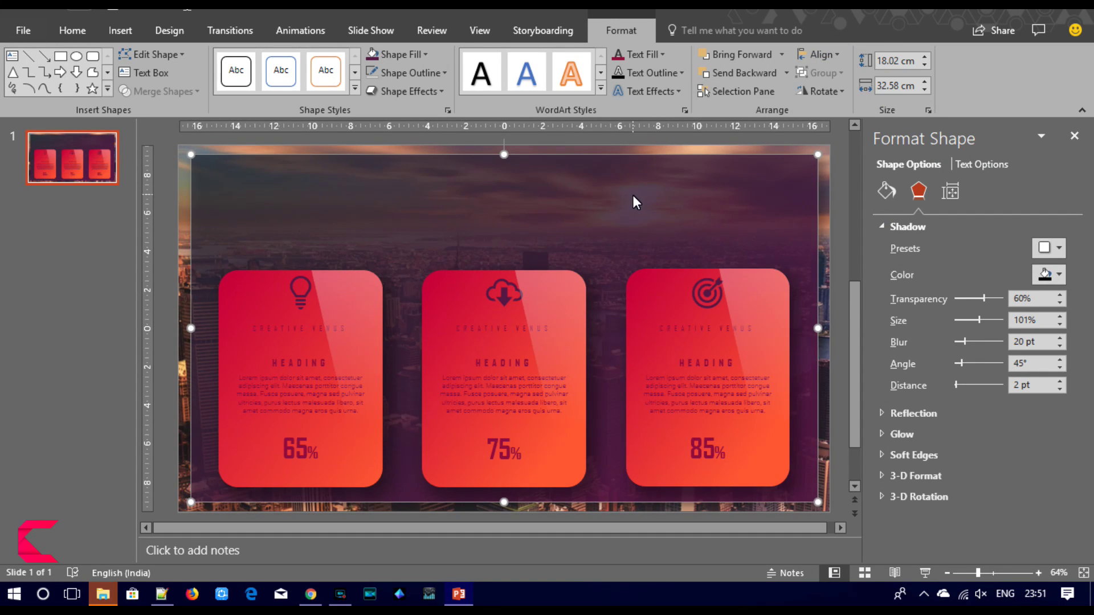
key("ctrl+v")
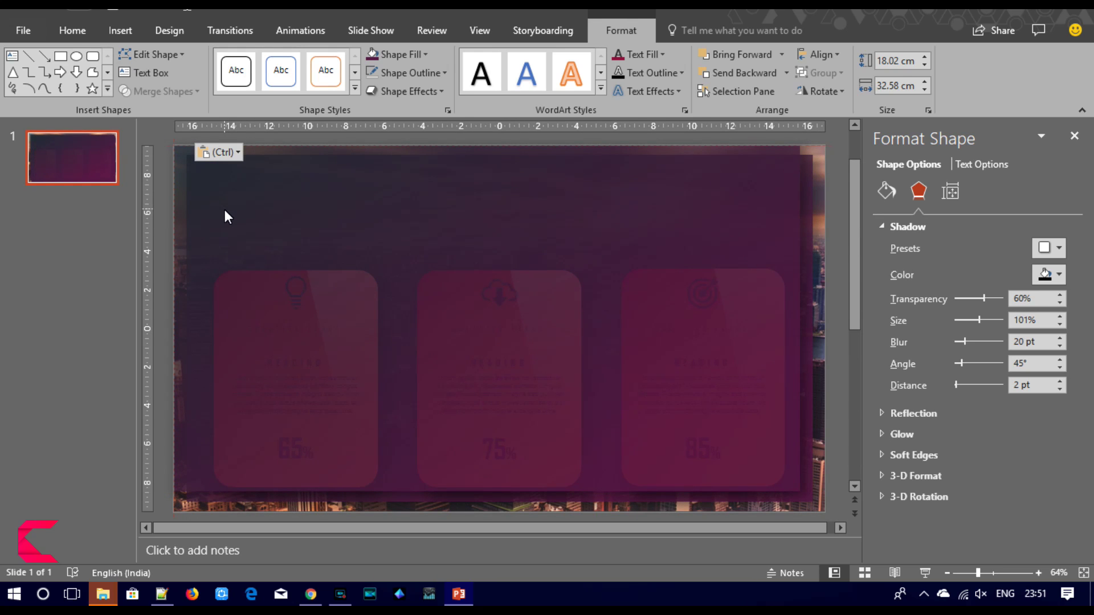
key("ctrl+z")
left_click_drag(813, 498, 829, 511)
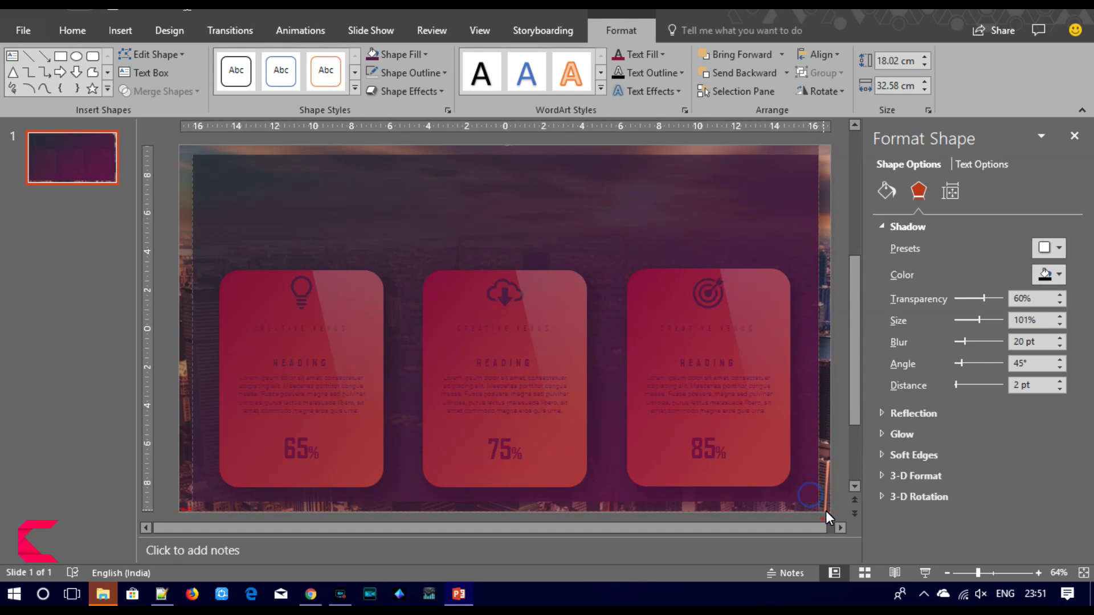
Step: Send the overlay behind the cards and give it a solid white fill at 65% transparency
right_click(581, 208)
left_click(623, 376)
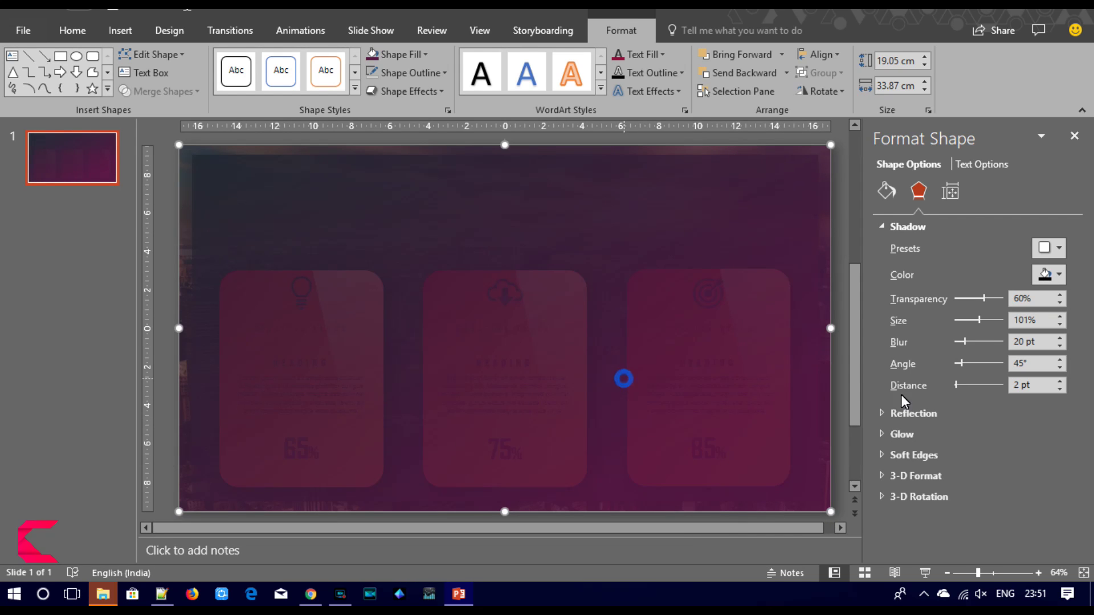
left_click(886, 191)
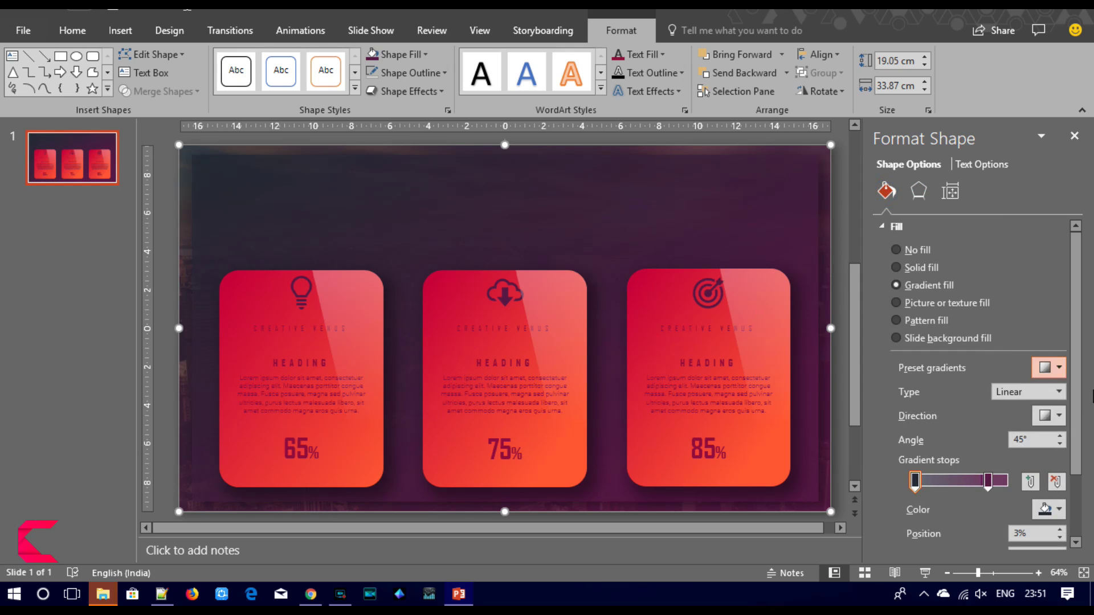
left_click(906, 268)
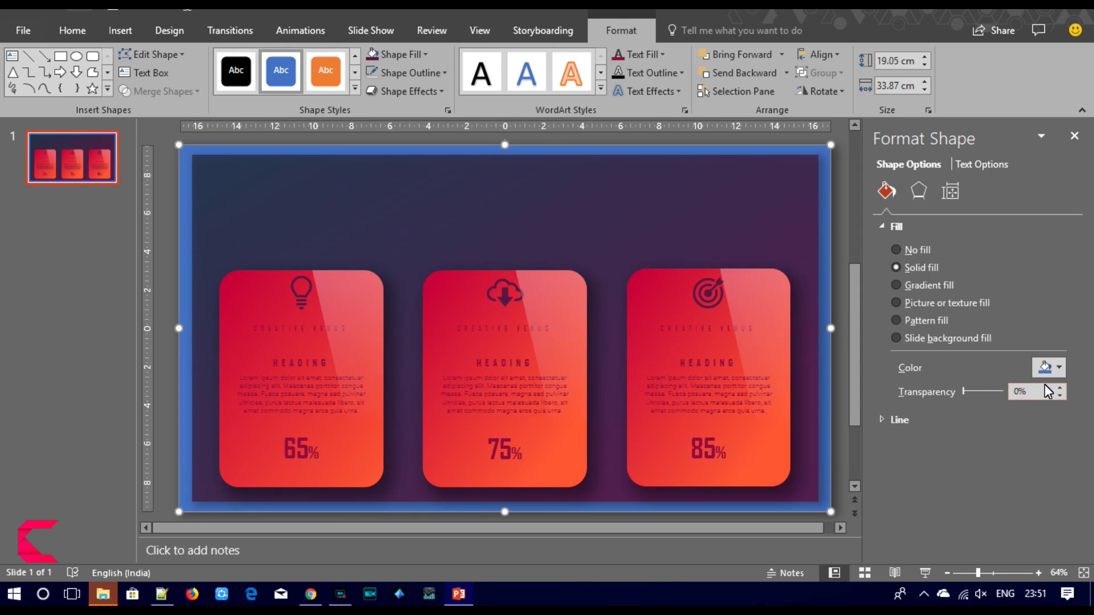
left_click(1053, 367)
left_click(957, 406)
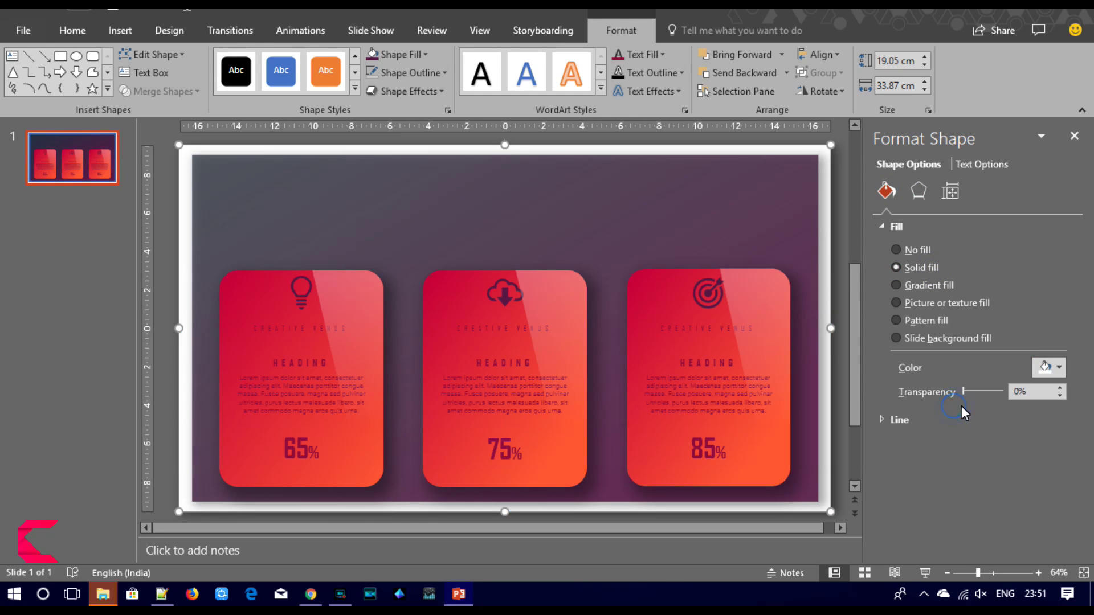
left_click_drag(965, 392, 992, 391)
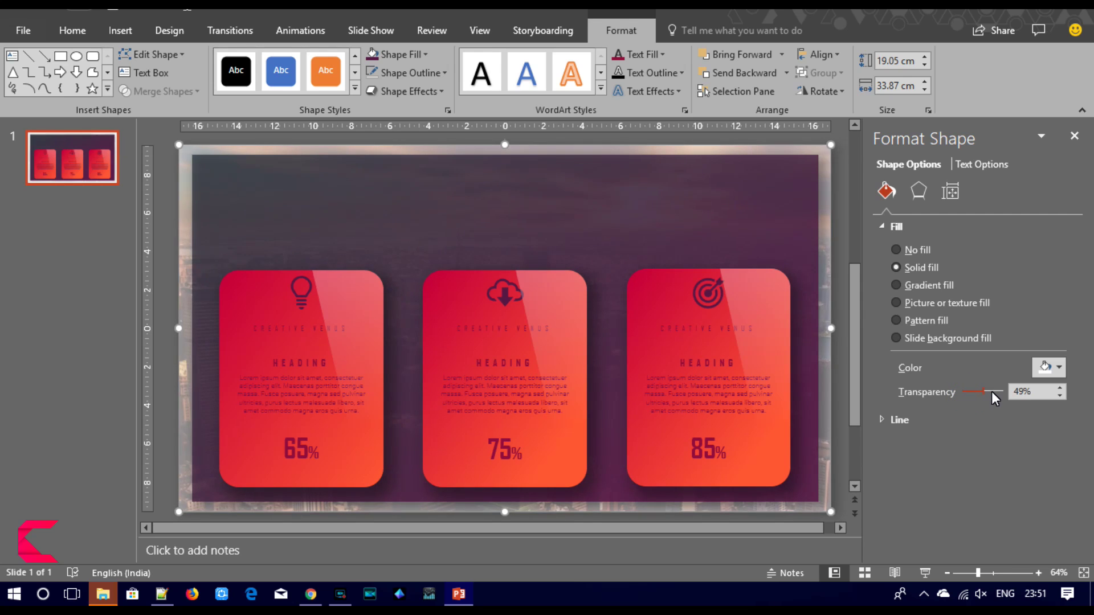
left_click_drag(991, 392, 989, 391)
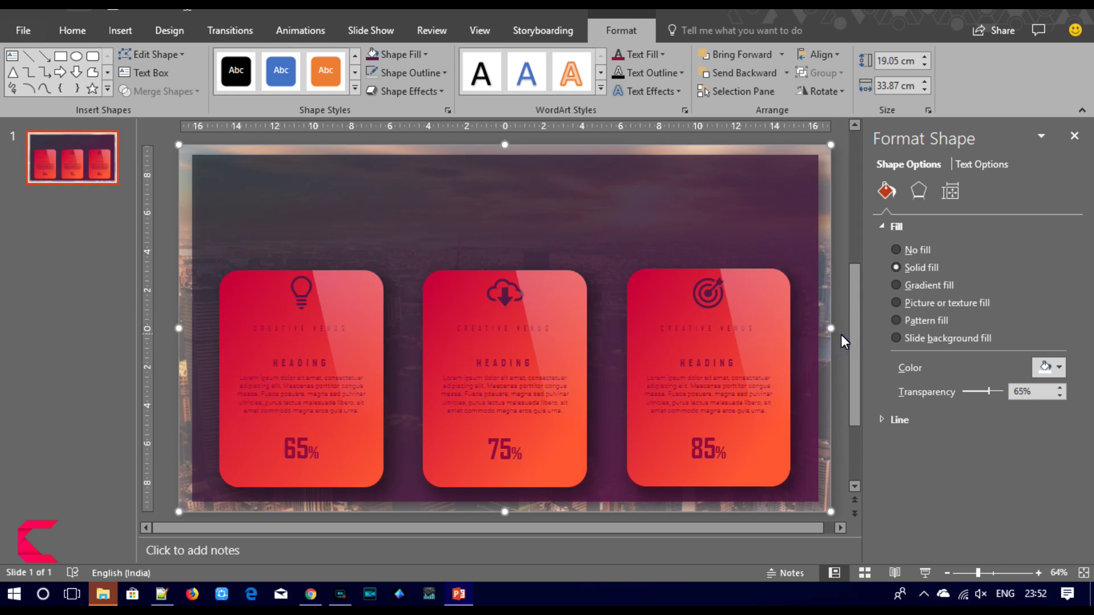
Step: Draw a new text box across the top of the slide, above the cards
left_click(568, 307)
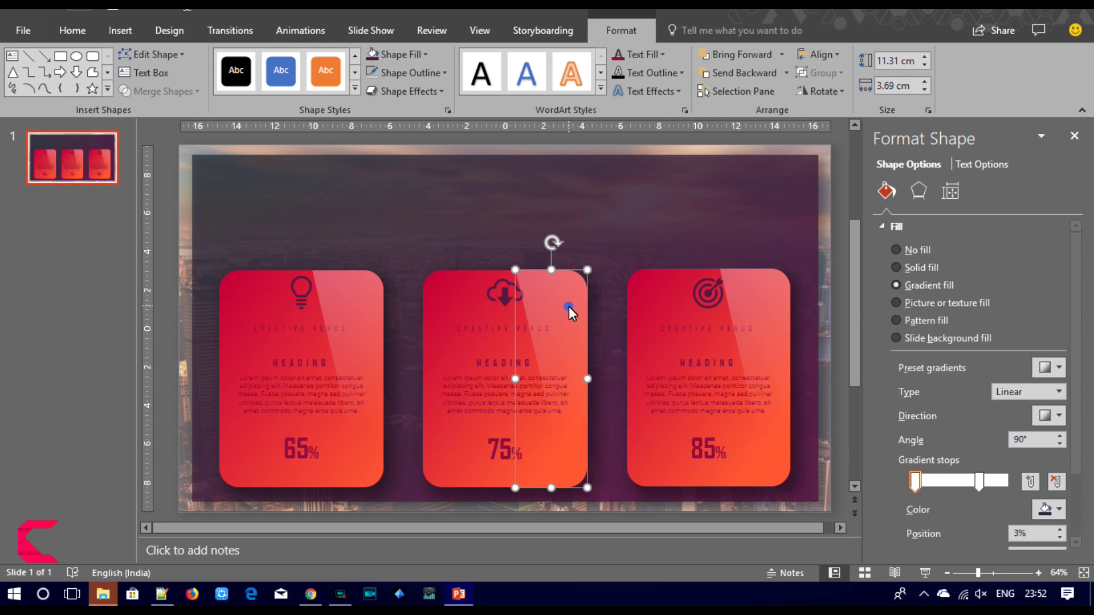
left_click(161, 261)
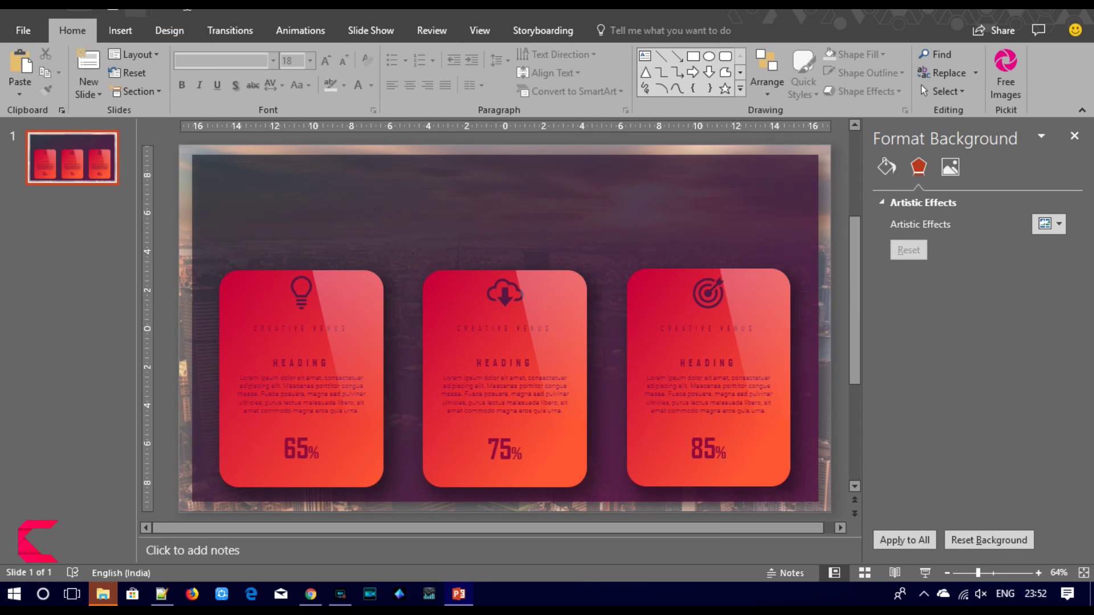
left_click(132, 54)
left_click(121, 31)
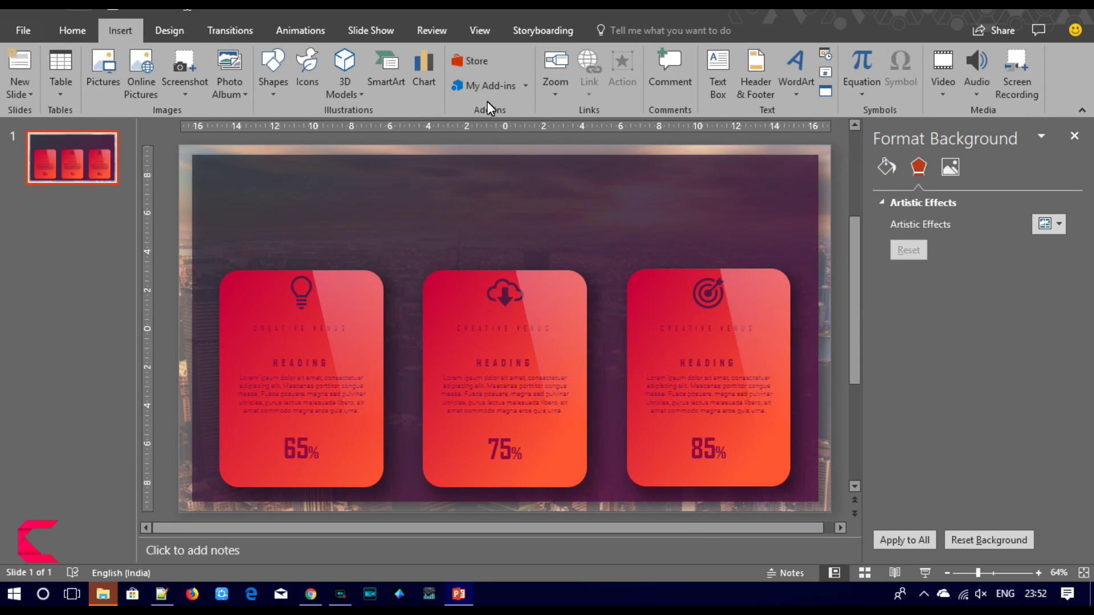
left_click(270, 90)
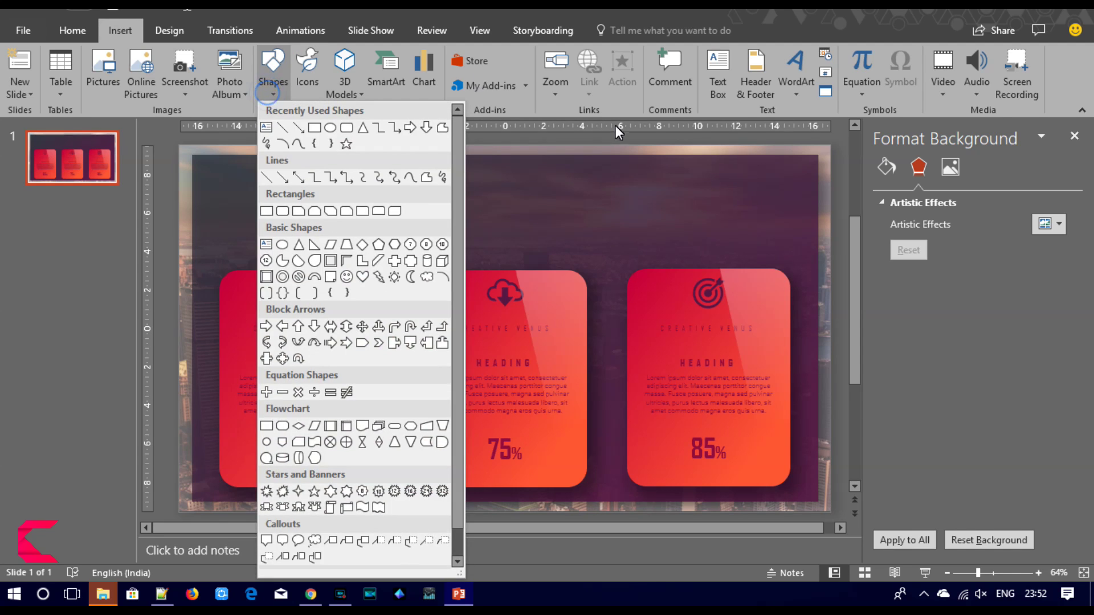
left_click(721, 82)
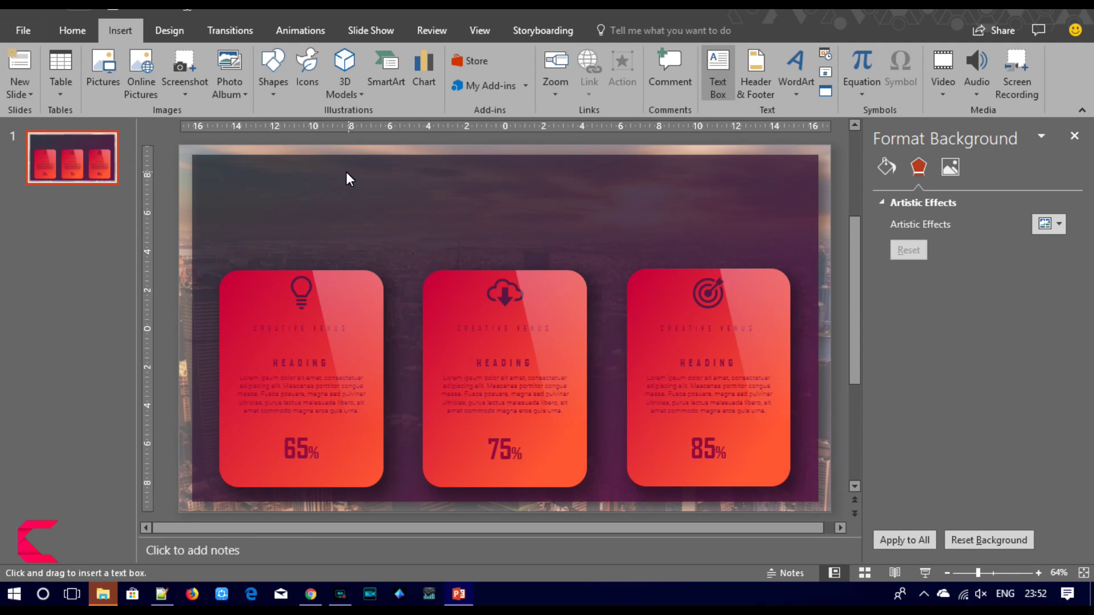
left_click_drag(331, 173, 700, 233)
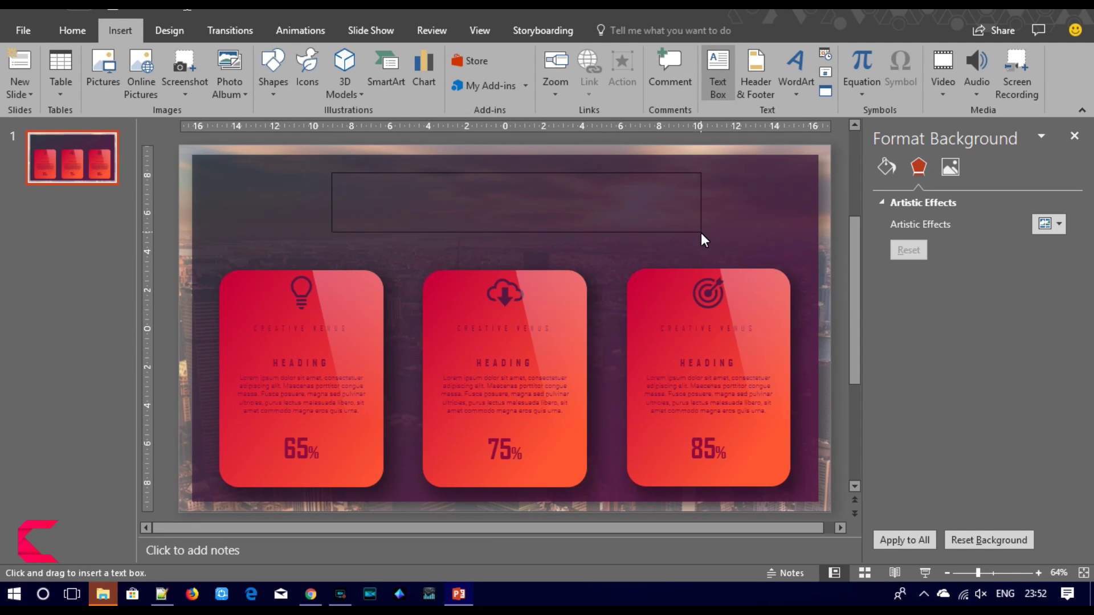
Step: Type the Business Presentations title and set it in Agency FB
type("bus")
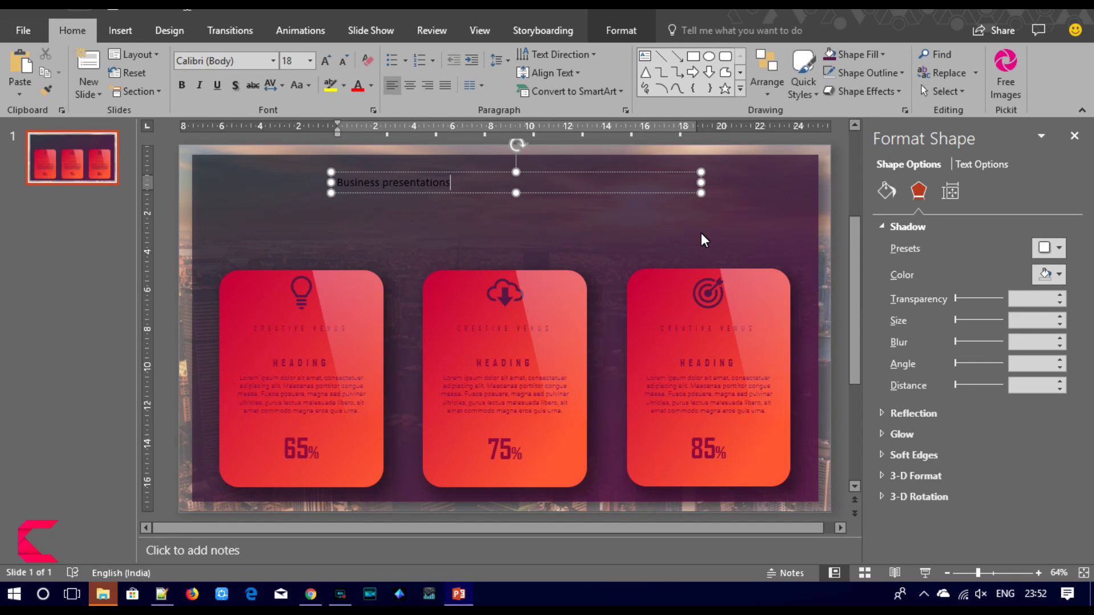
key("ctrl+a")
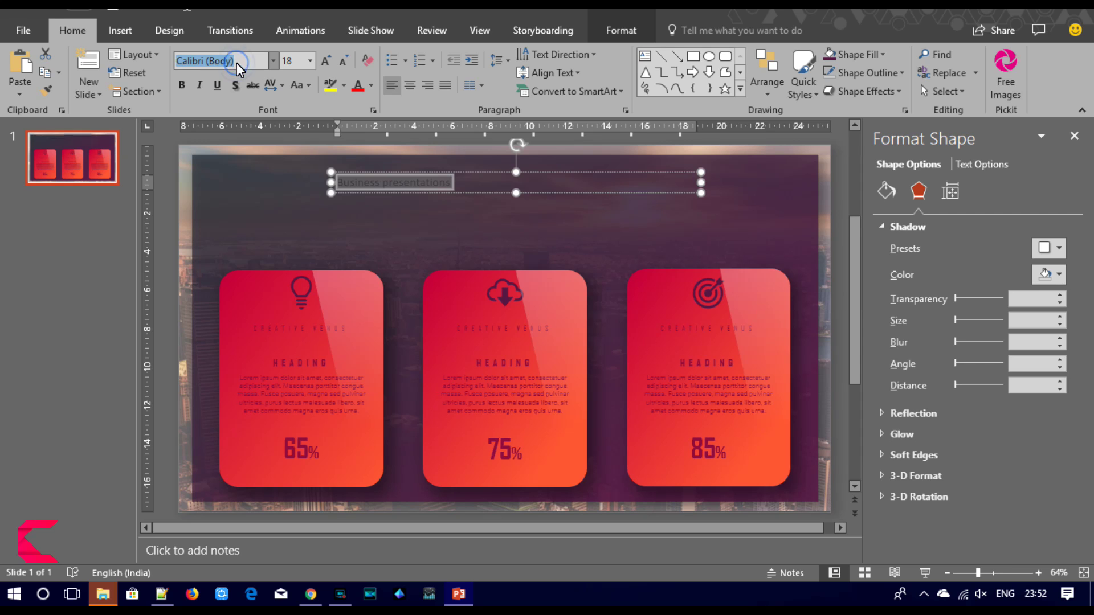
type("Agency FB")
key("Return")
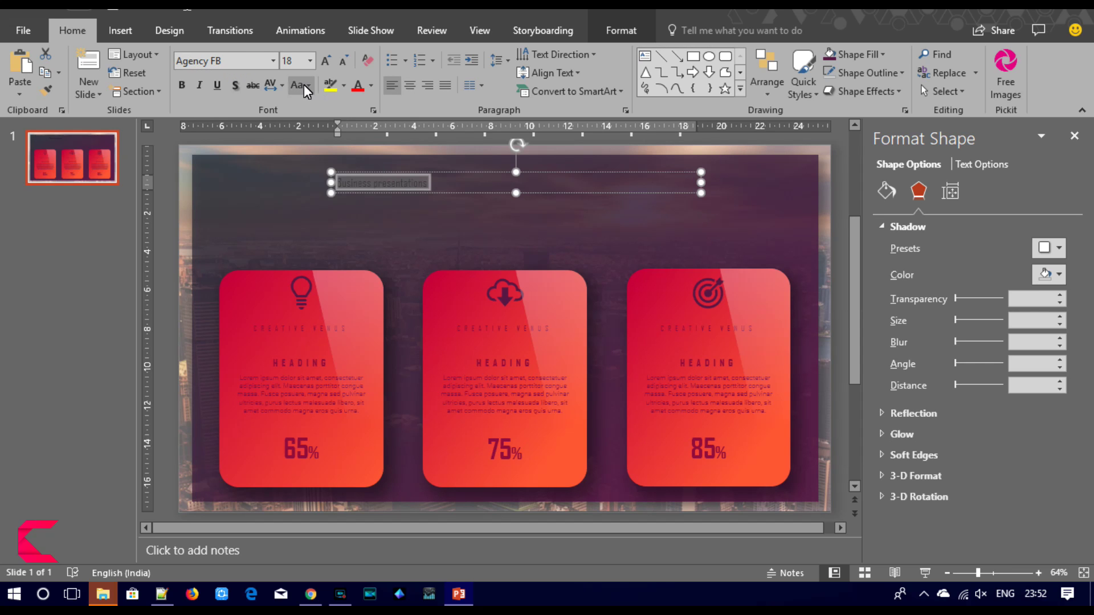
Step: Make the title bold uppercase with Very Loose spacing, centred, at 32 pt
left_click(304, 84)
left_click(311, 143)
left_click(181, 85)
left_click(297, 84)
left_click(278, 87)
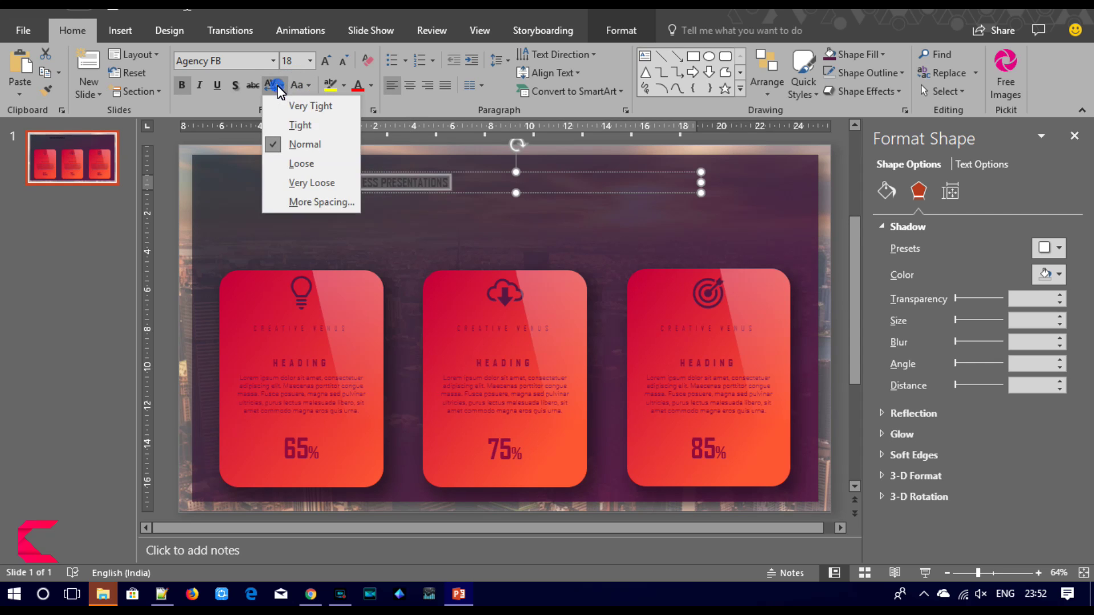
left_click(296, 182)
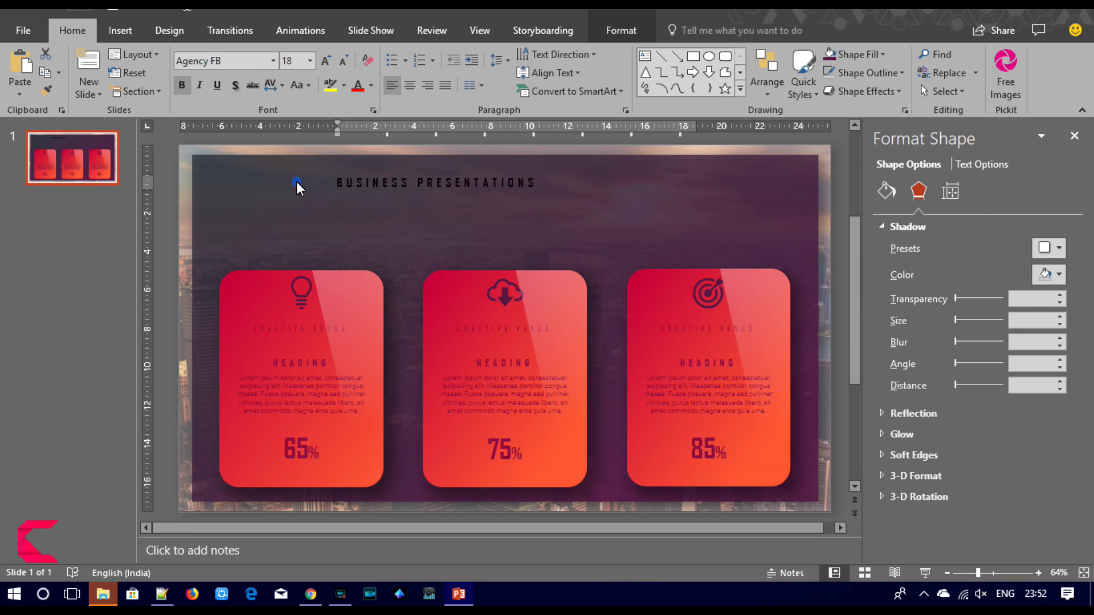
left_click(415, 83)
left_click(322, 59)
left_click(323, 59)
left_click(323, 59)
left_click(323, 59)
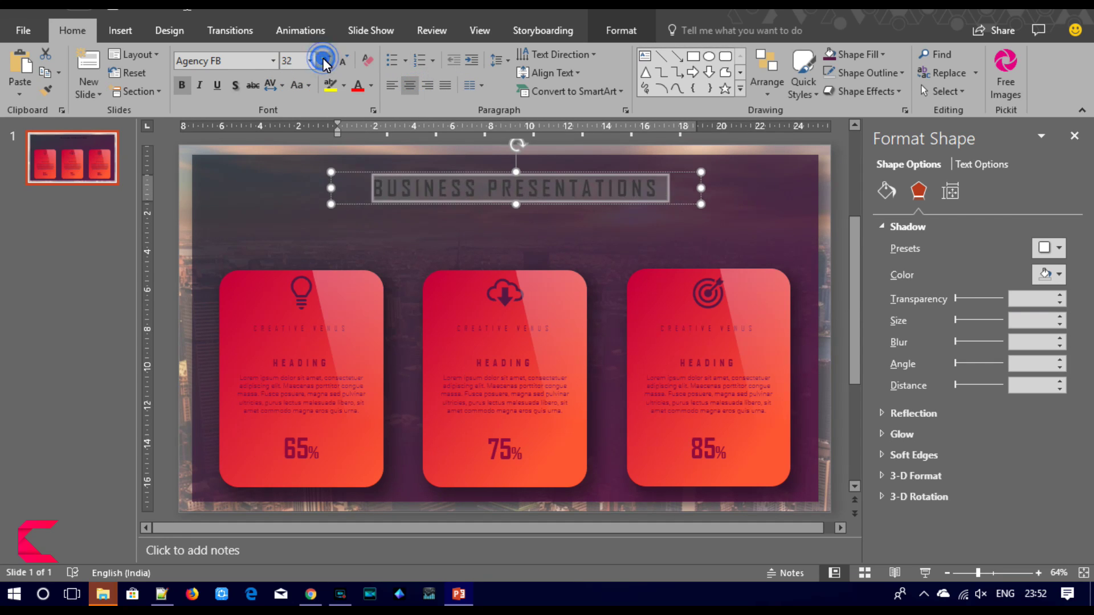
left_click(975, 164)
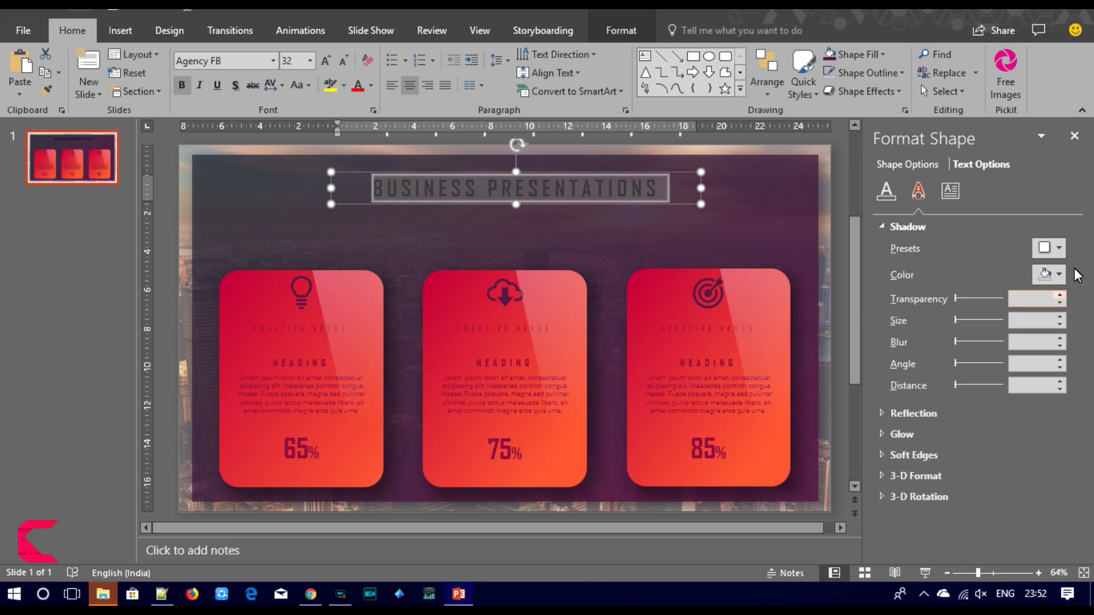
Step: Try the title text fill in the card's sampled orange-red, then in gold
left_click(885, 193)
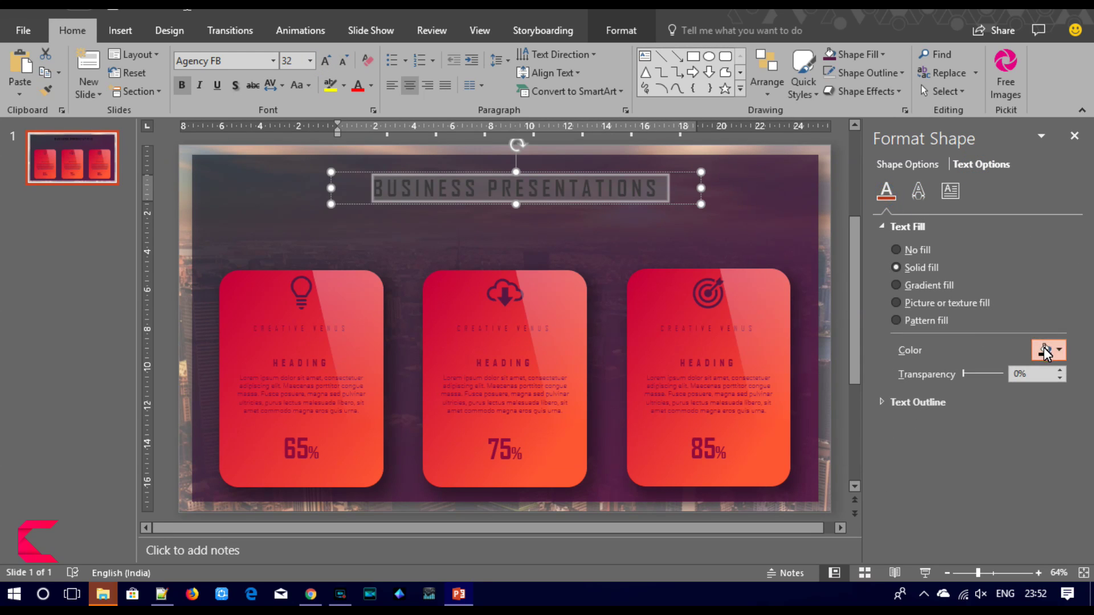
left_click(1051, 350)
left_click(994, 538)
left_click(565, 480)
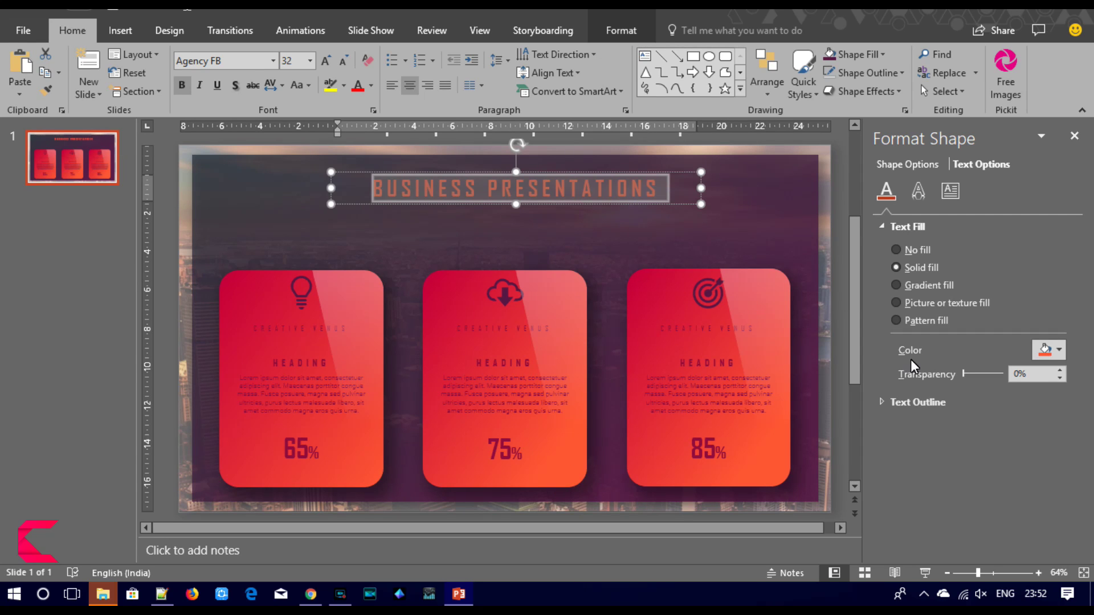
left_click(1052, 354)
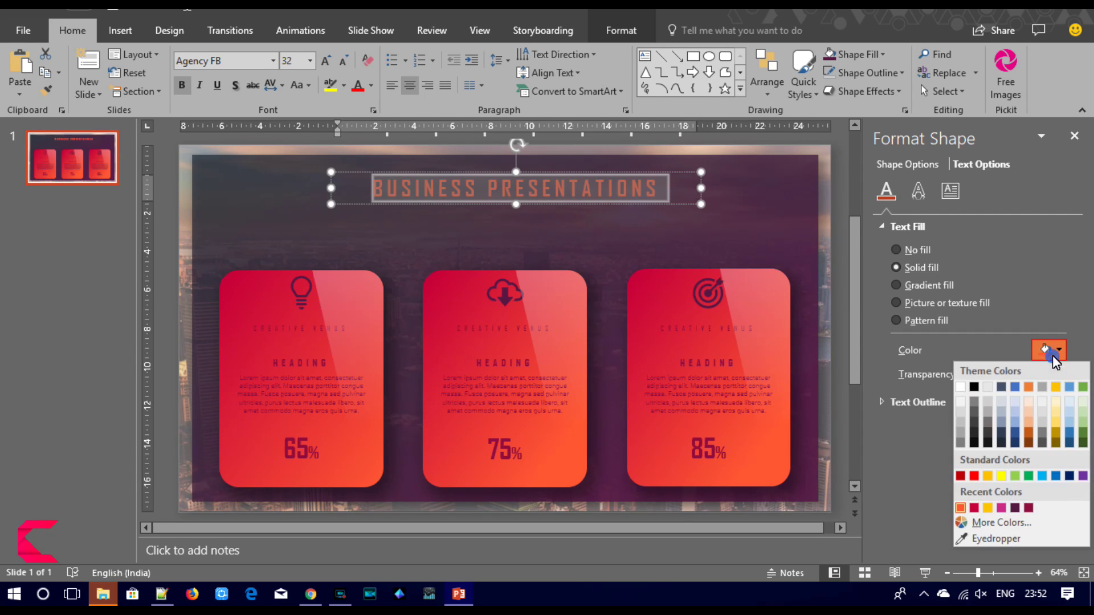
left_click(987, 507)
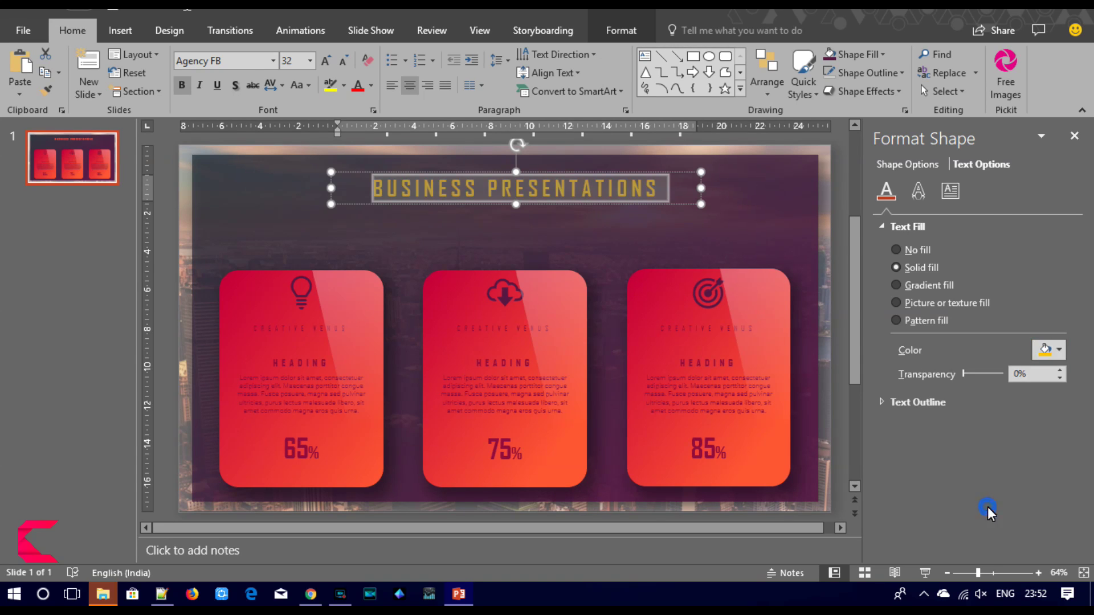
left_click(845, 222)
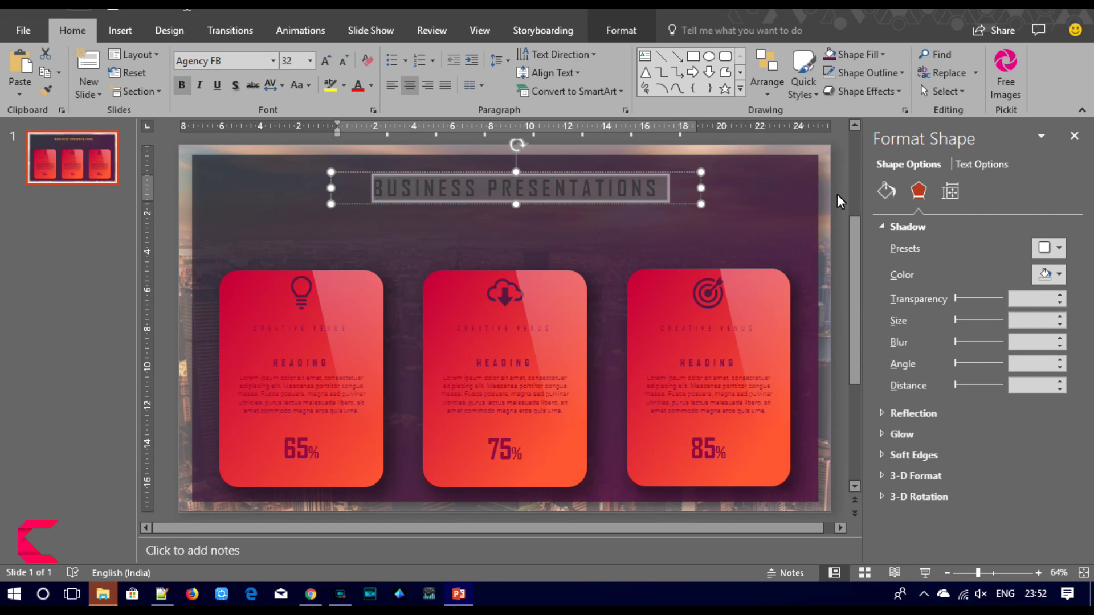
left_click(845, 196)
Step: Reselect the whole title and give it a red text fill sampled from a card
left_click(532, 178)
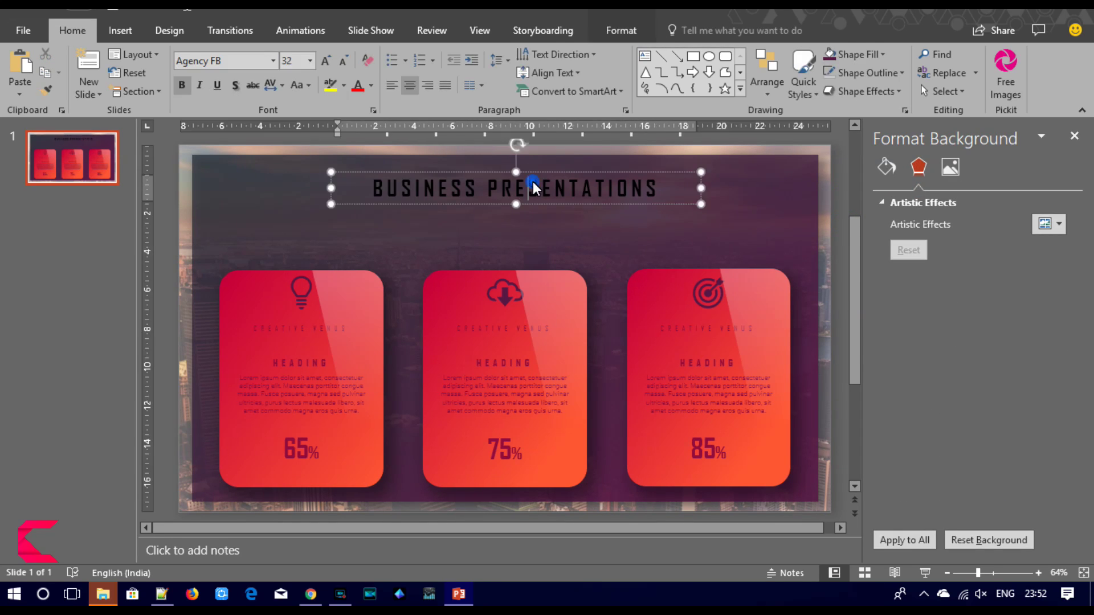
key("ctrl+a")
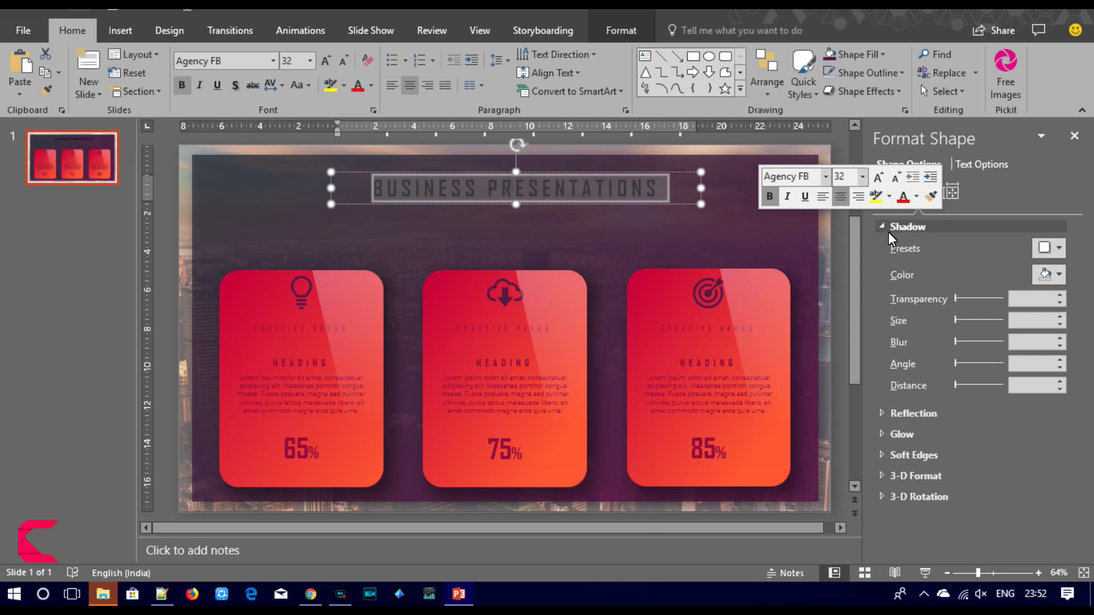
left_click(885, 192)
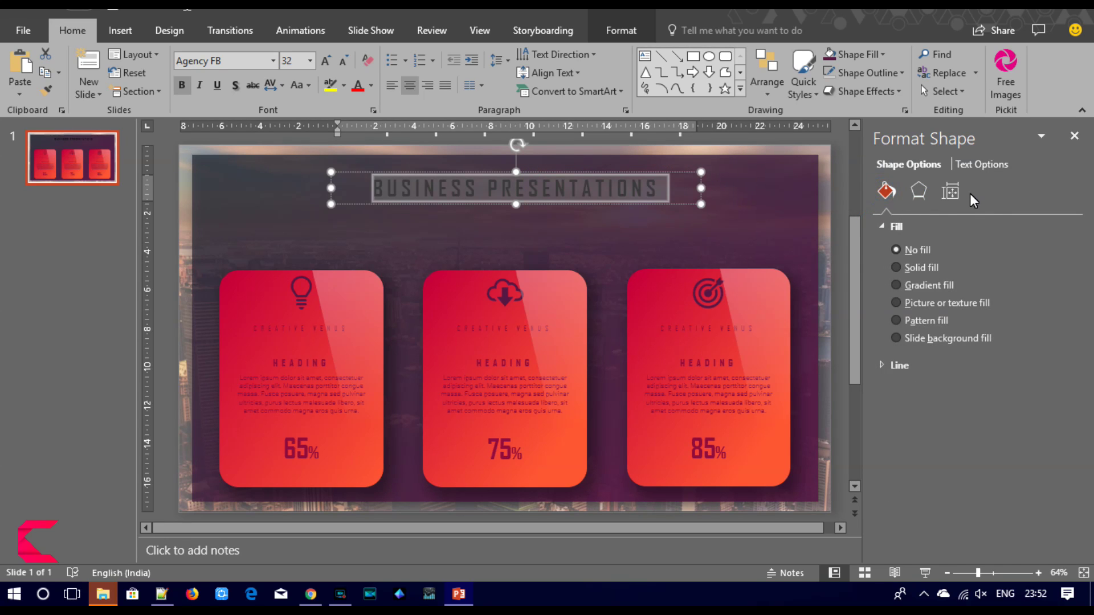
left_click(984, 164)
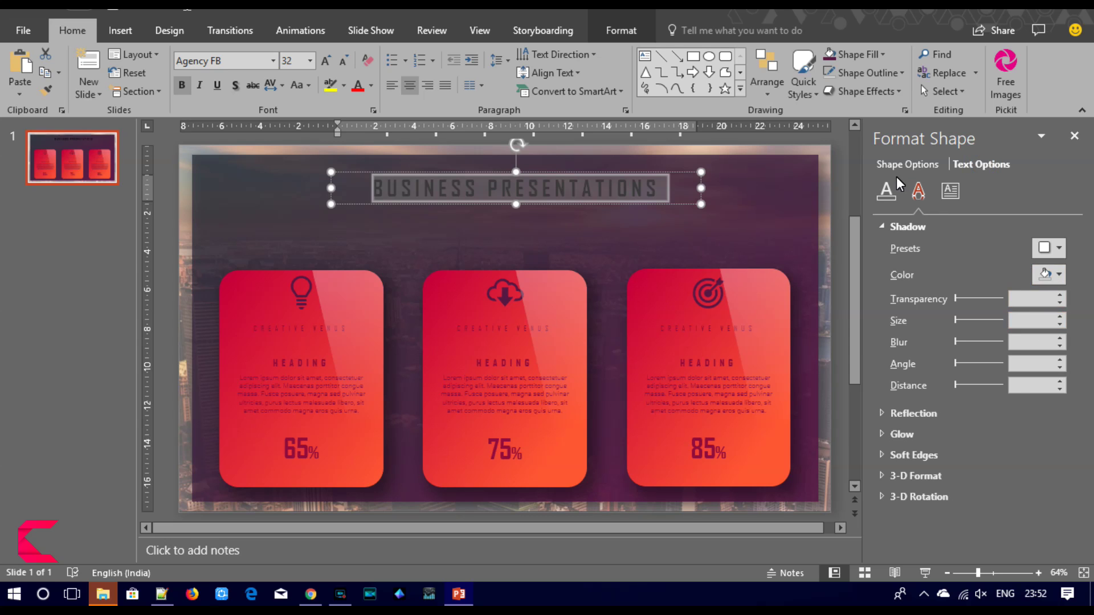
left_click(890, 192)
left_click(1048, 350)
left_click(1017, 551)
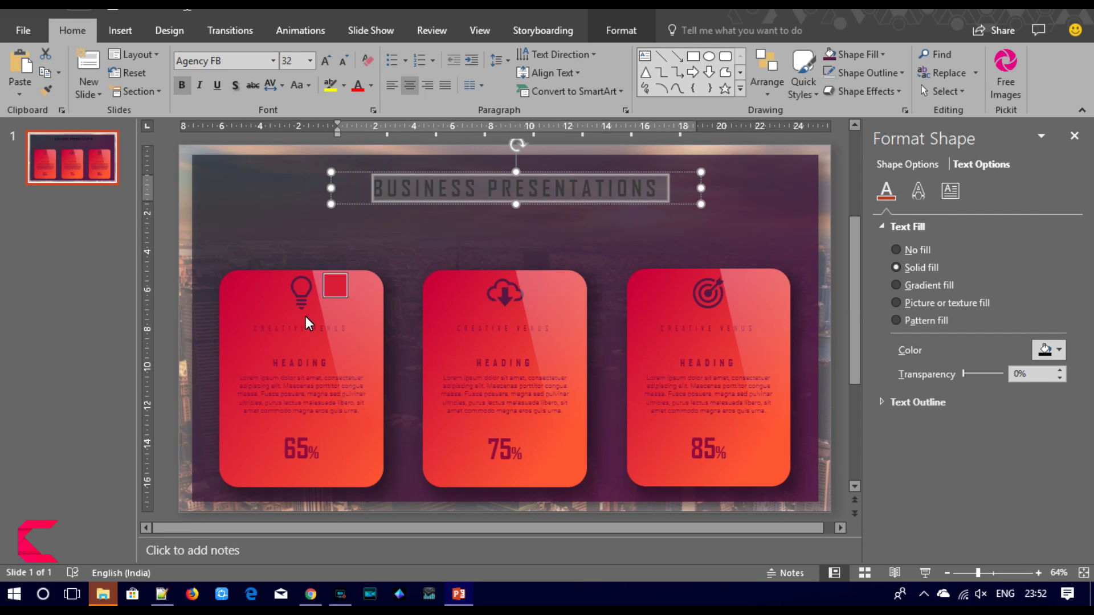
left_click(255, 312)
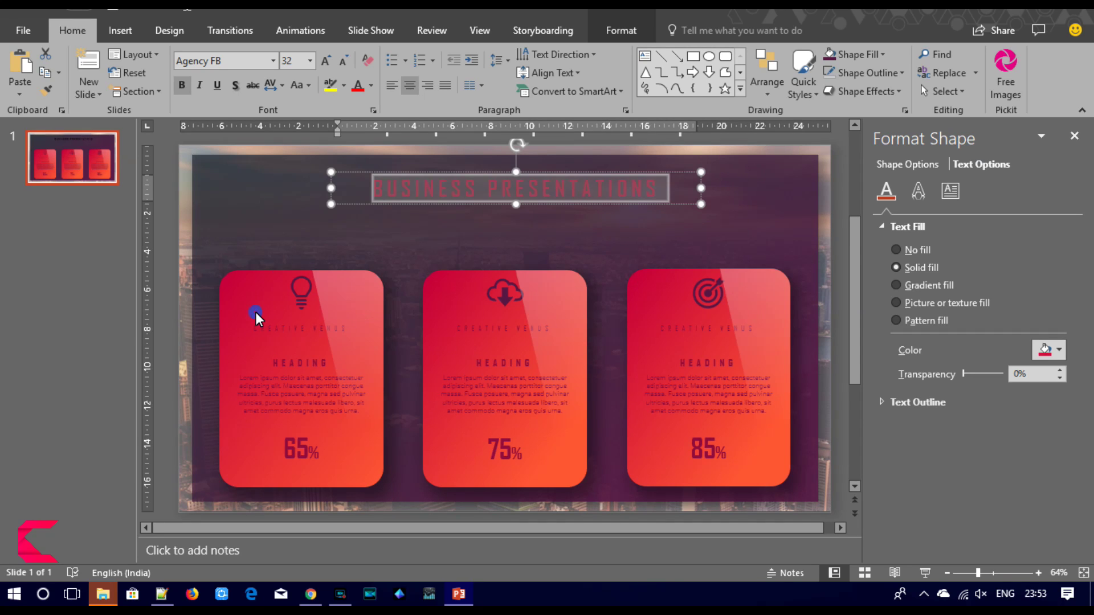
left_click(165, 215)
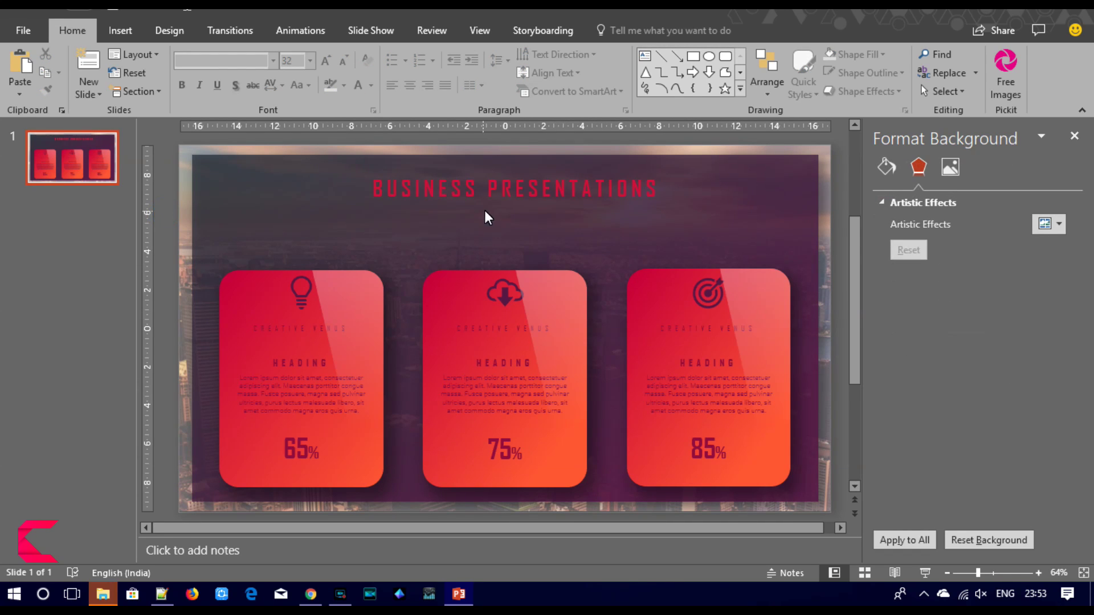
Step: Change the whole title's text fill to a light grey from the colour palette
left_click(500, 179)
double_click(500, 178)
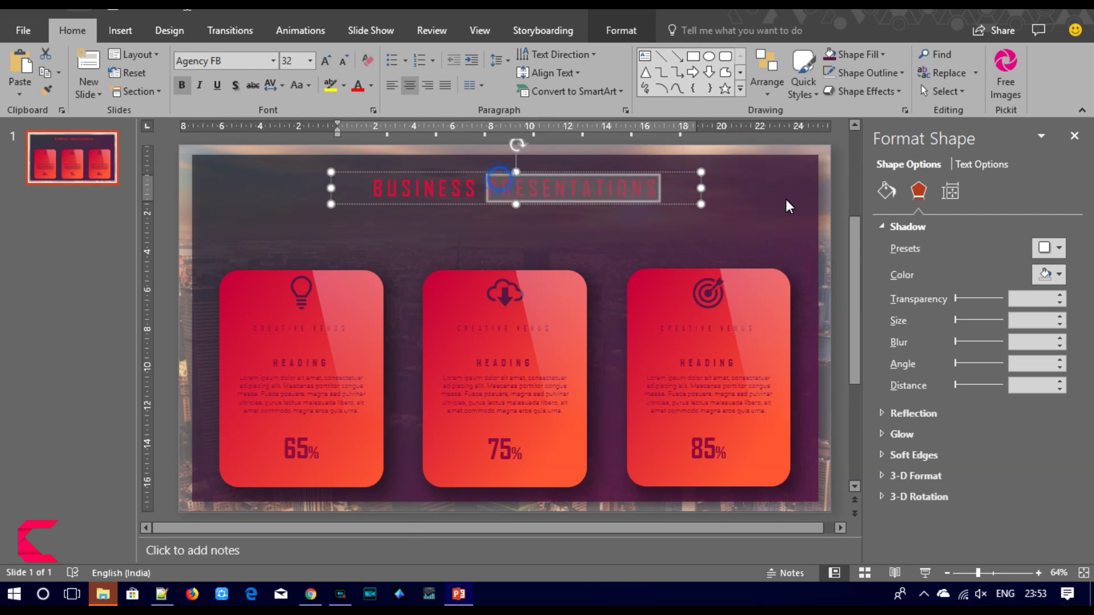
key("ctrl+a")
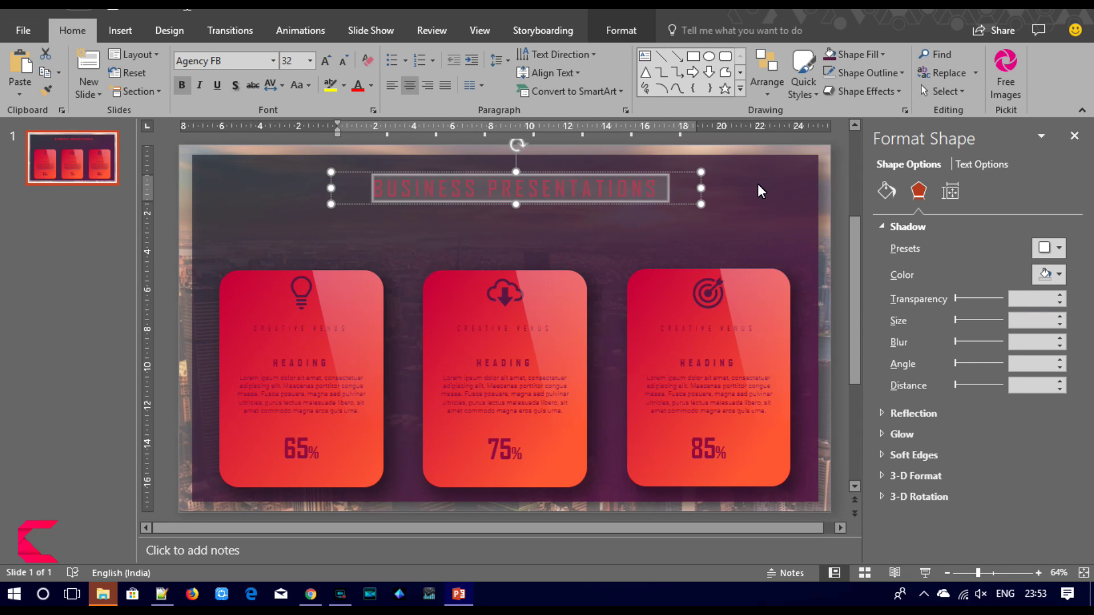
left_click(883, 192)
left_click(966, 169)
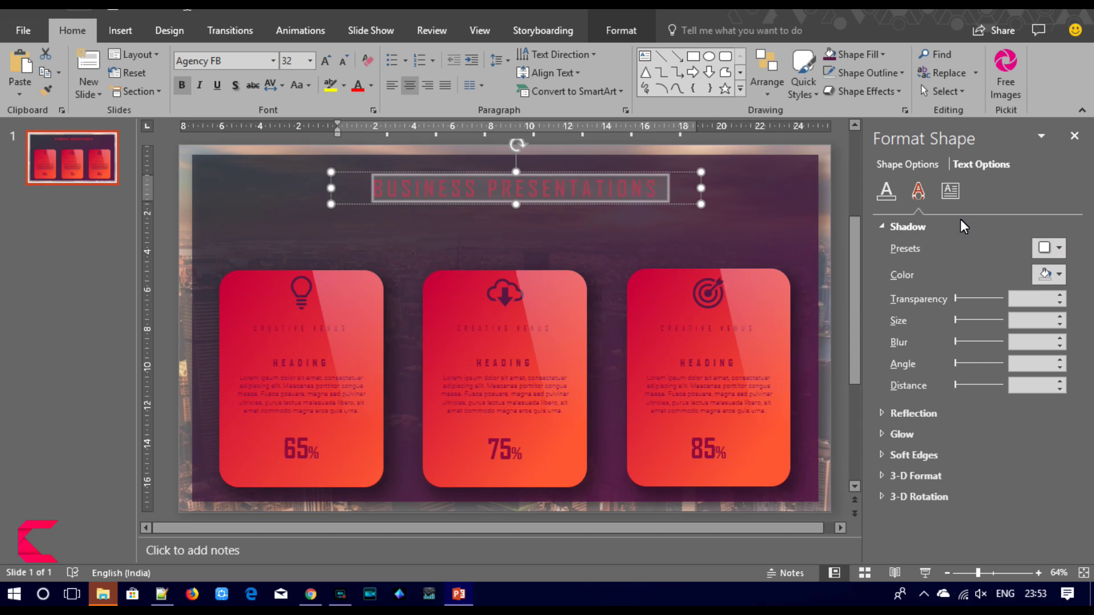
left_click(886, 193)
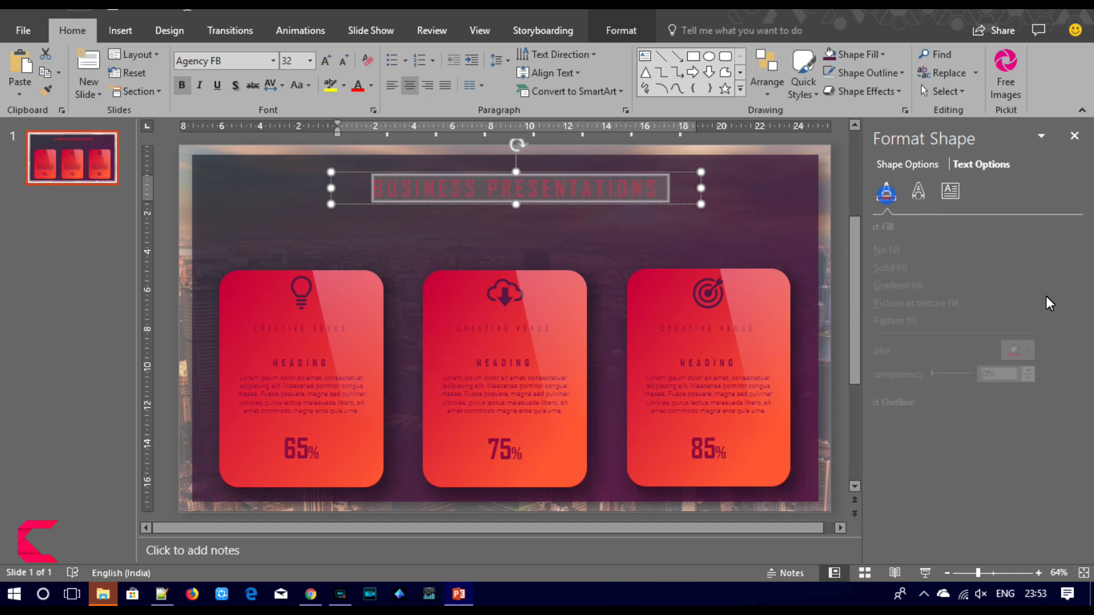
left_click(1058, 350)
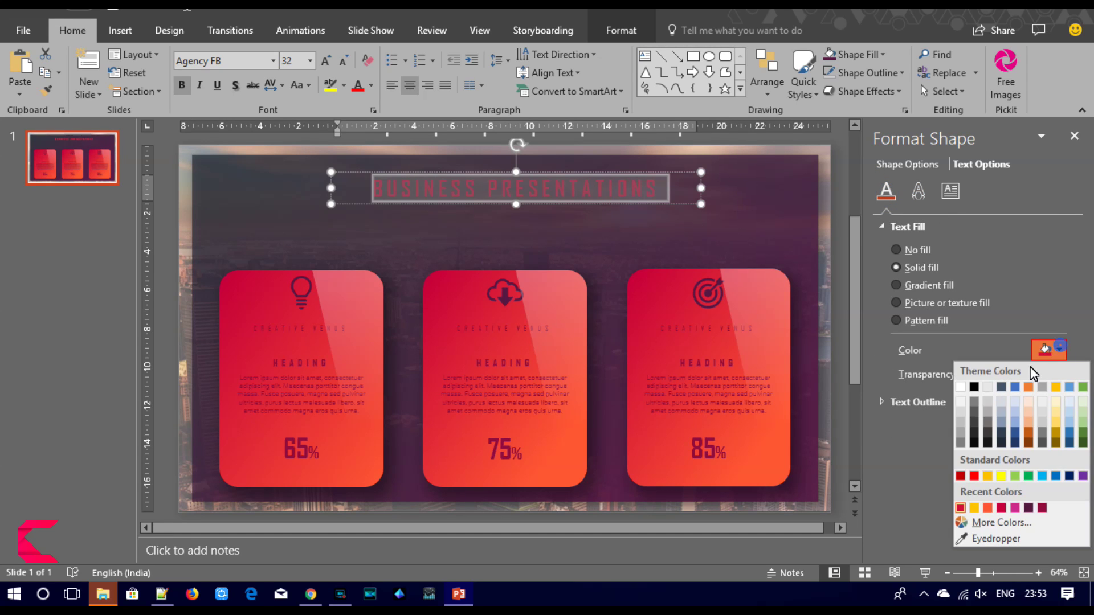
left_click(963, 427)
left_click(1061, 349)
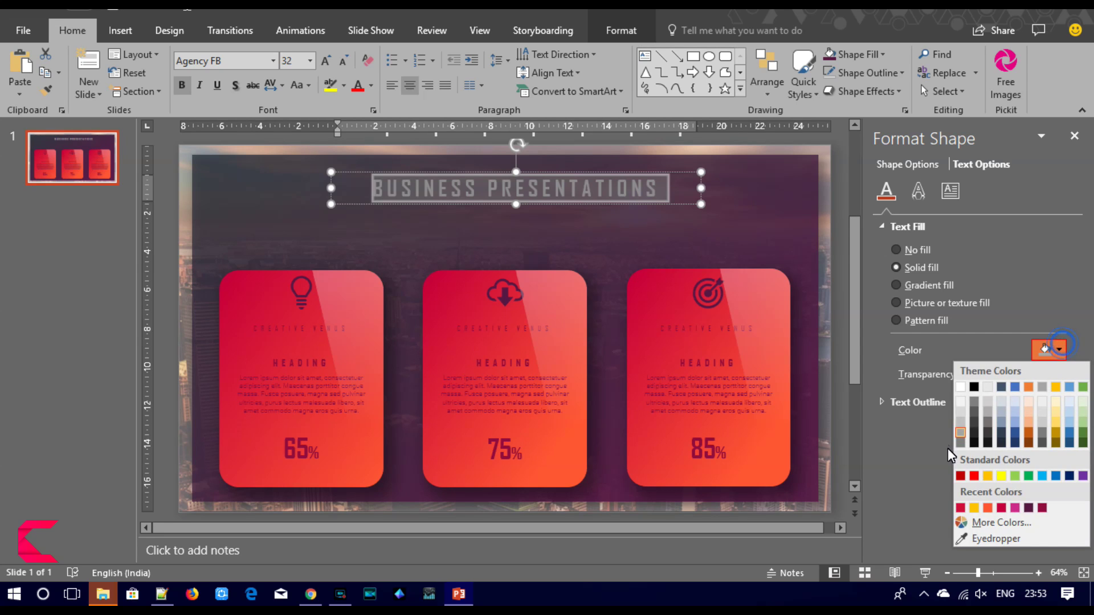
left_click(961, 414)
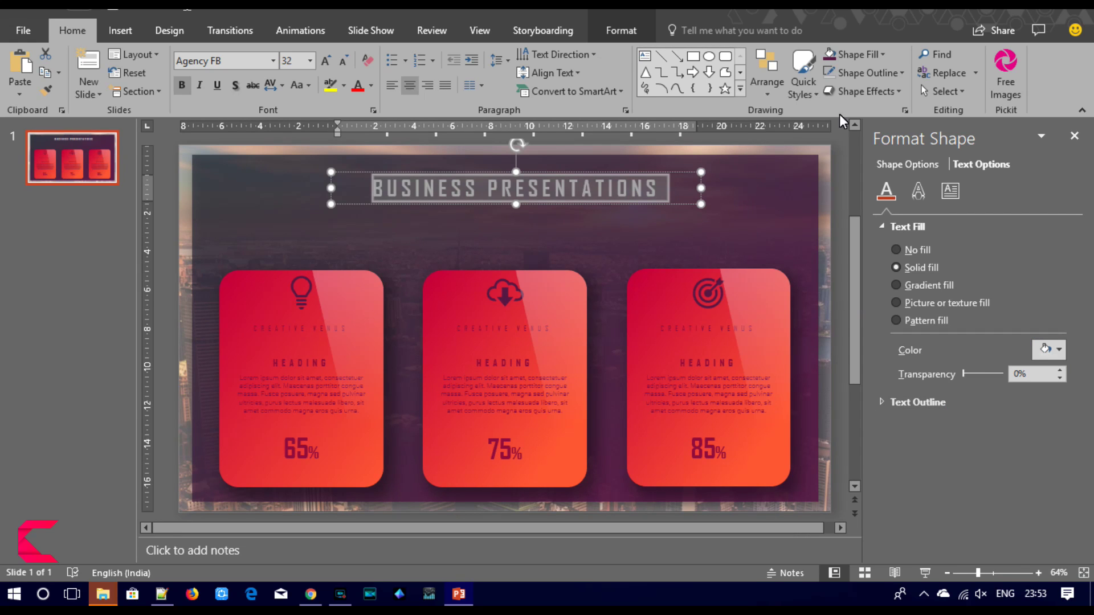
left_click(831, 149)
left_click(566, 189)
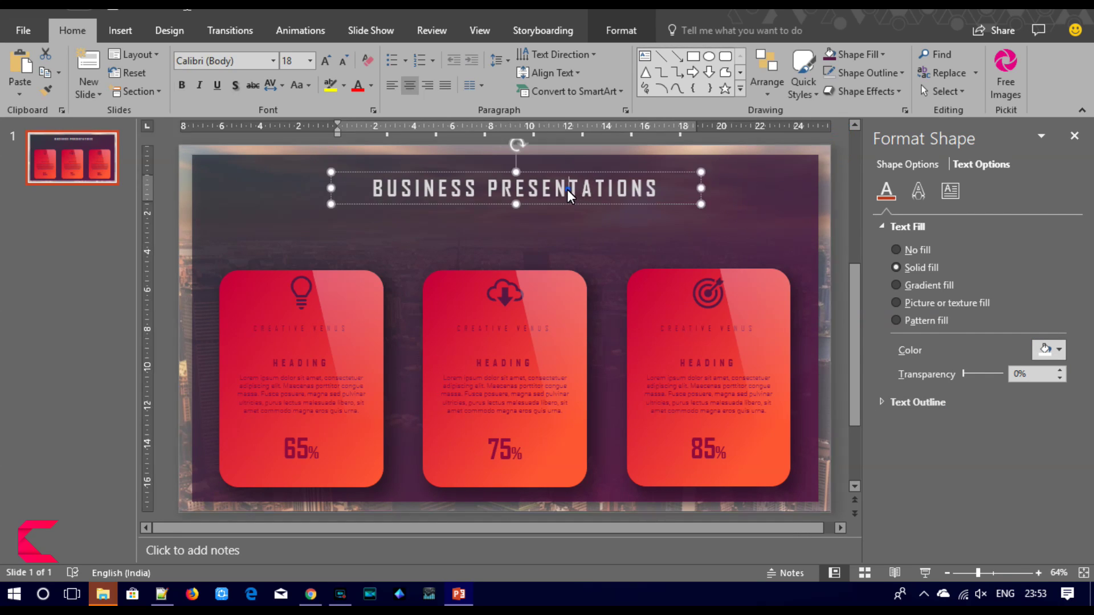
Step: Duplicate the title text box and place the copy just below the original
left_click_drag(557, 173, 548, 168)
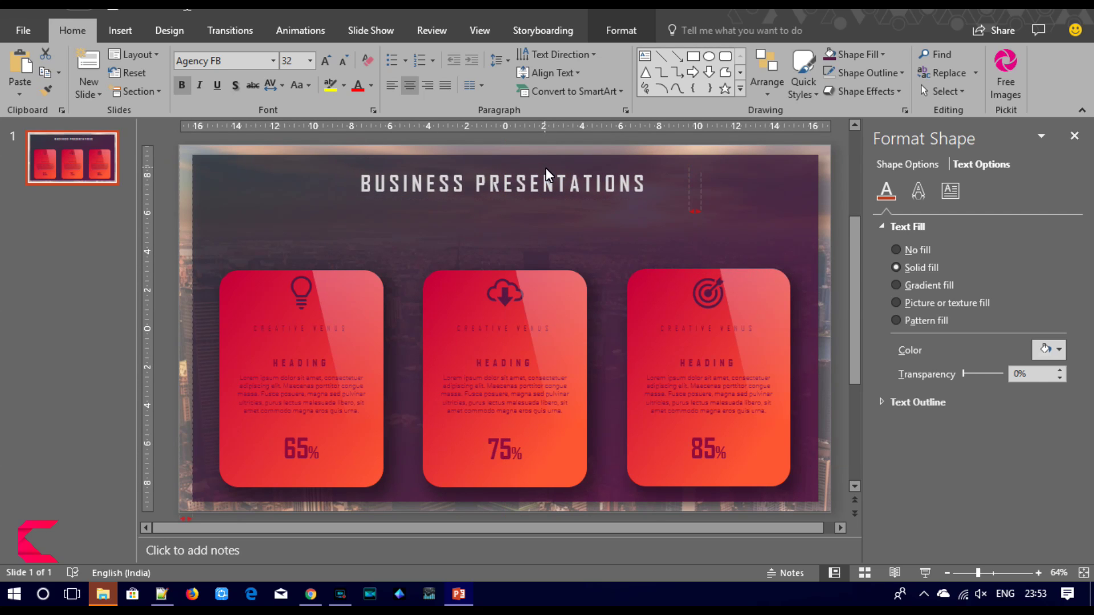
key("ctrl+c")
key("ctrl+v")
left_click_drag(545, 176, 538, 187)
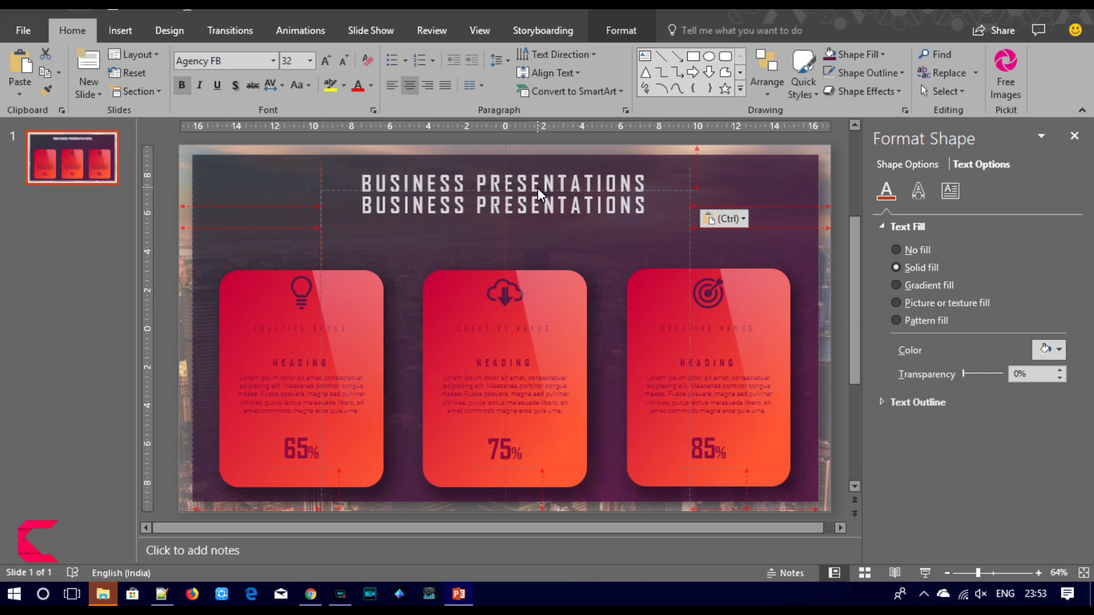
Step: Retype the copy as 'CREATIVE VENUS' in uppercase and enlarge it to size 36
triple_click(523, 201)
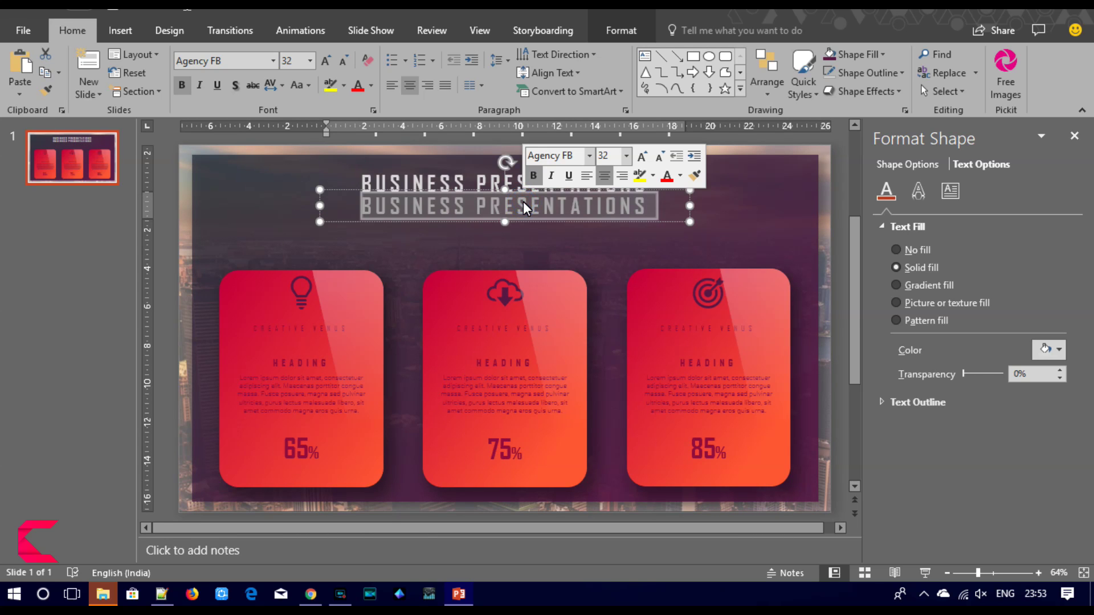
type("creative venus")
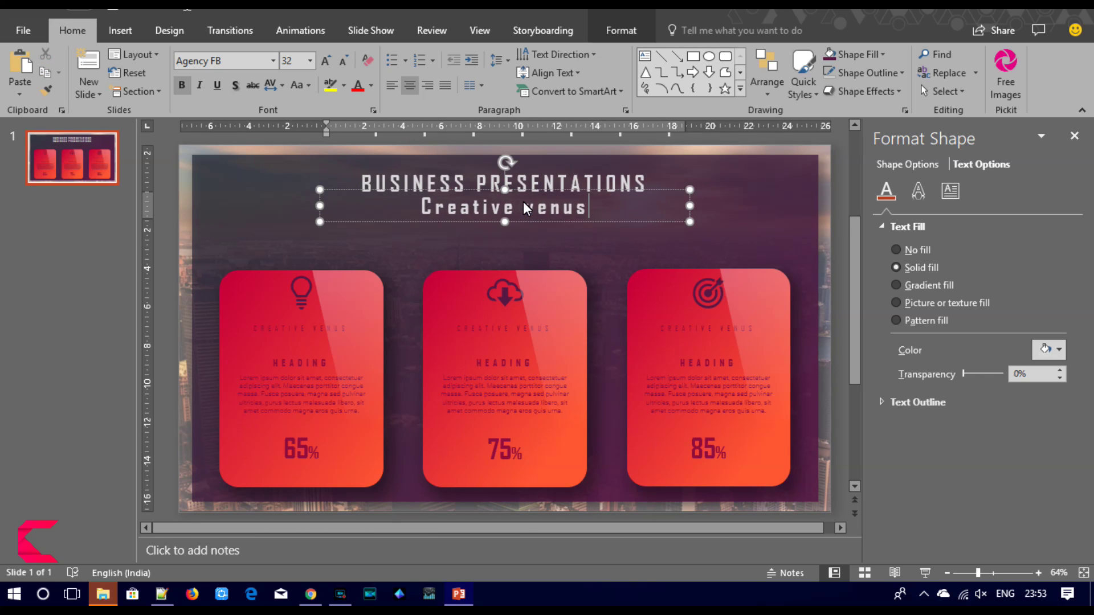
triple_click(523, 203)
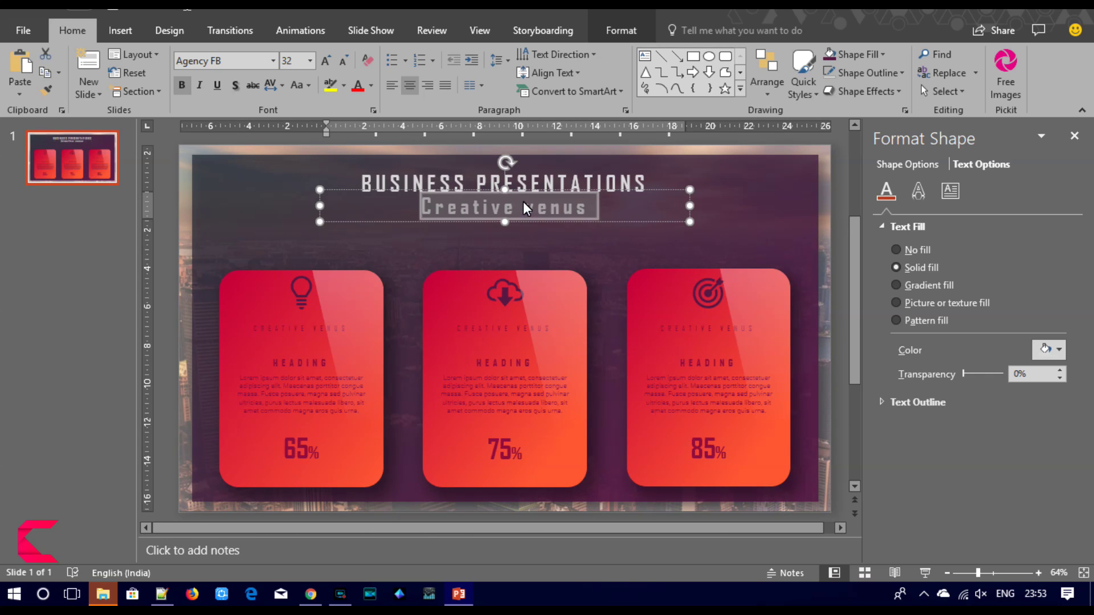
left_click(296, 86)
left_click(316, 140)
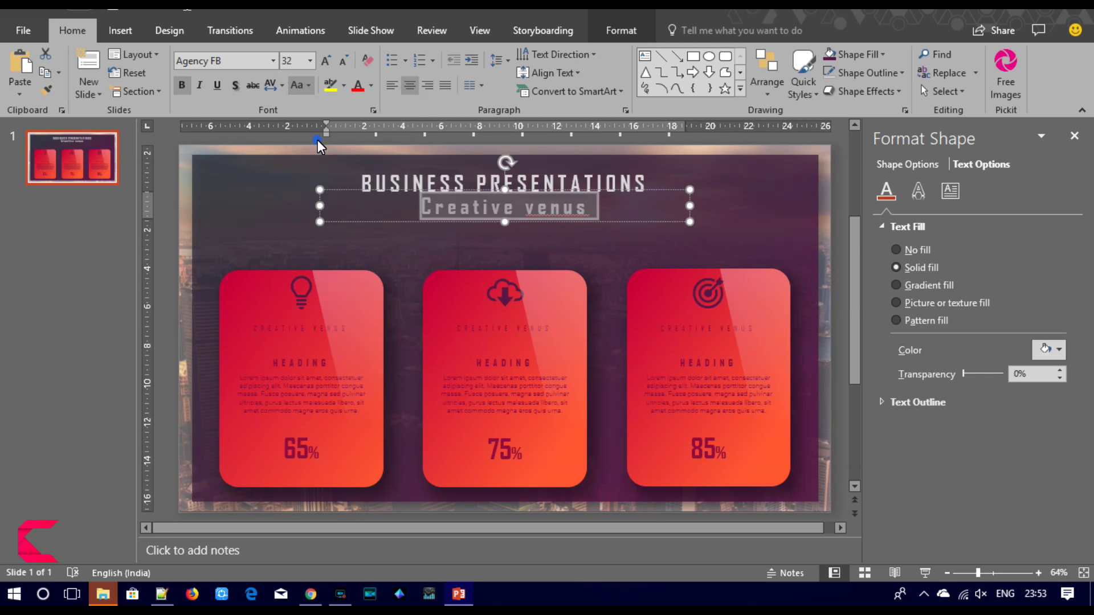
left_click(325, 60)
left_click(326, 60)
left_click(326, 61)
left_click(325, 60)
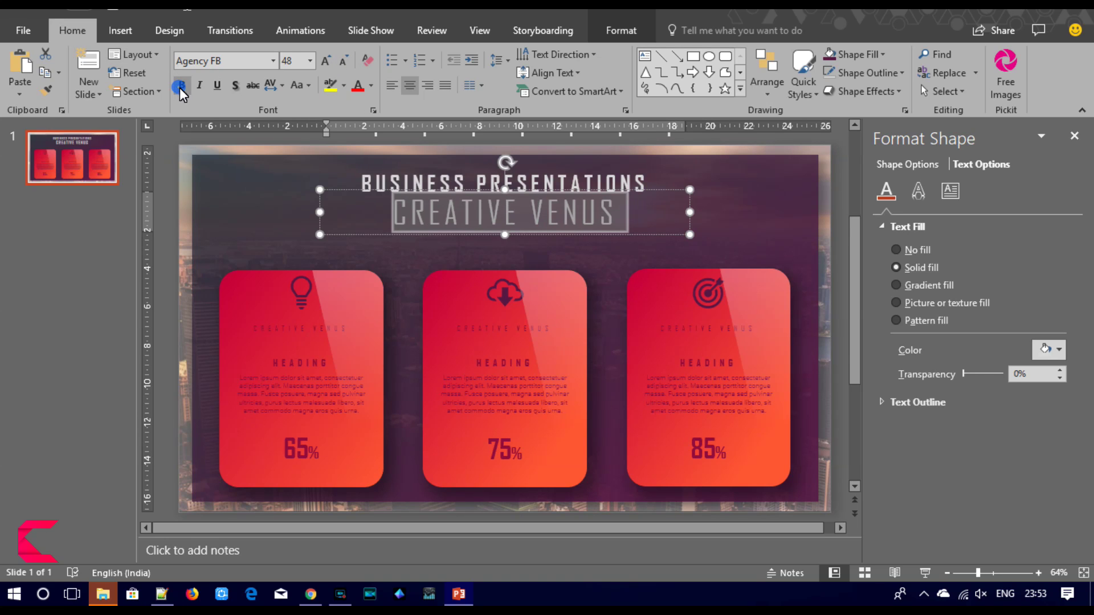
left_click(342, 62)
left_click(342, 62)
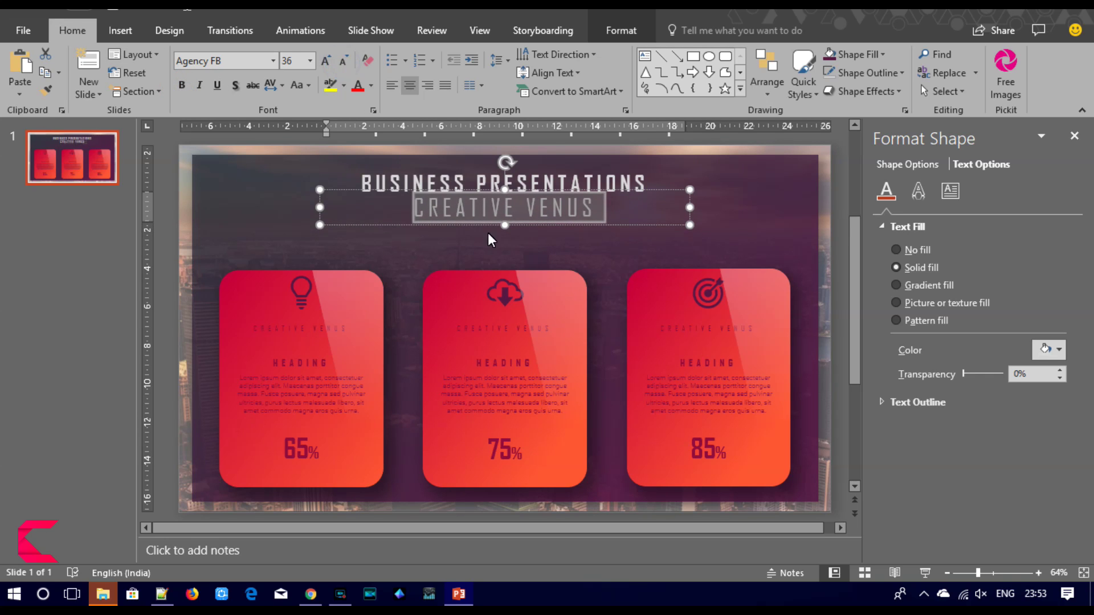
Step: Shrink BUSINESS PRESENTATIONS to size 20 and nudge the CREATIVE VENUS box upward
left_click(432, 175)
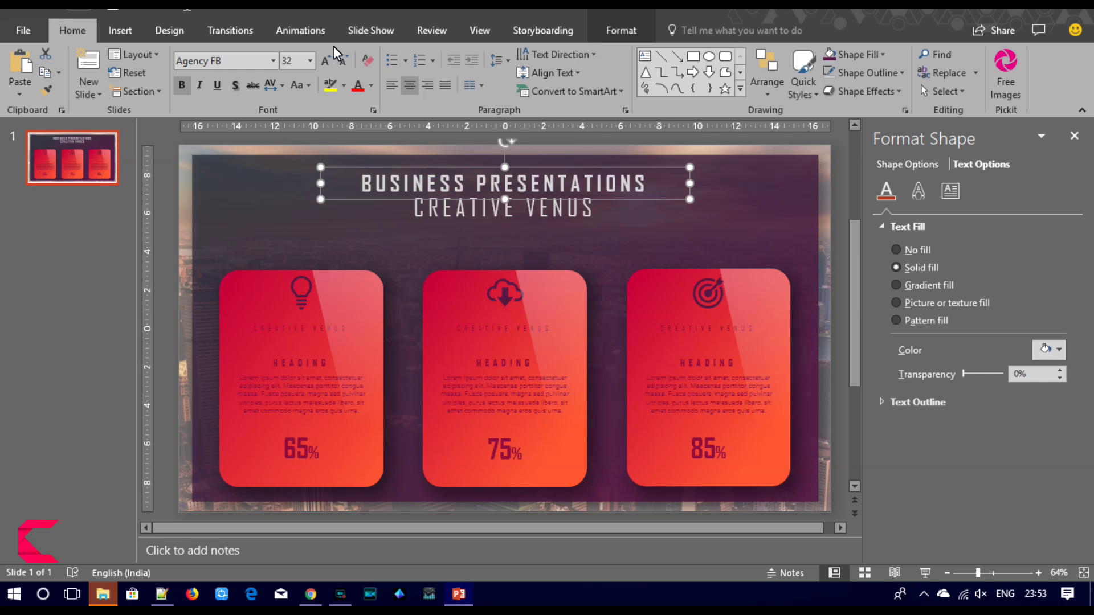
left_click(341, 60)
left_click(342, 60)
left_click(342, 60)
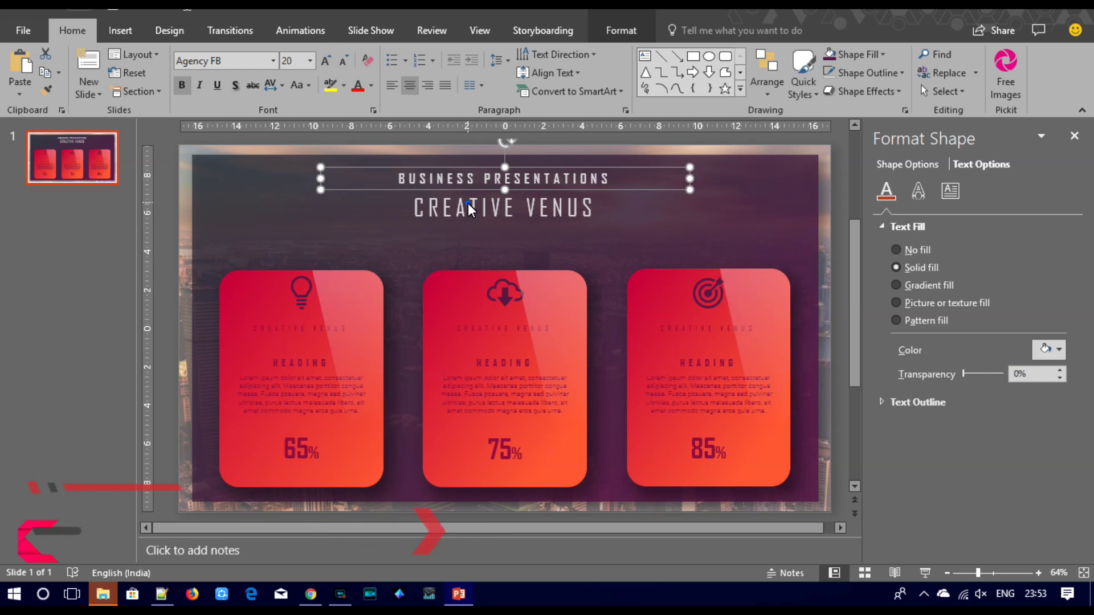
left_click_drag(468, 190, 467, 182)
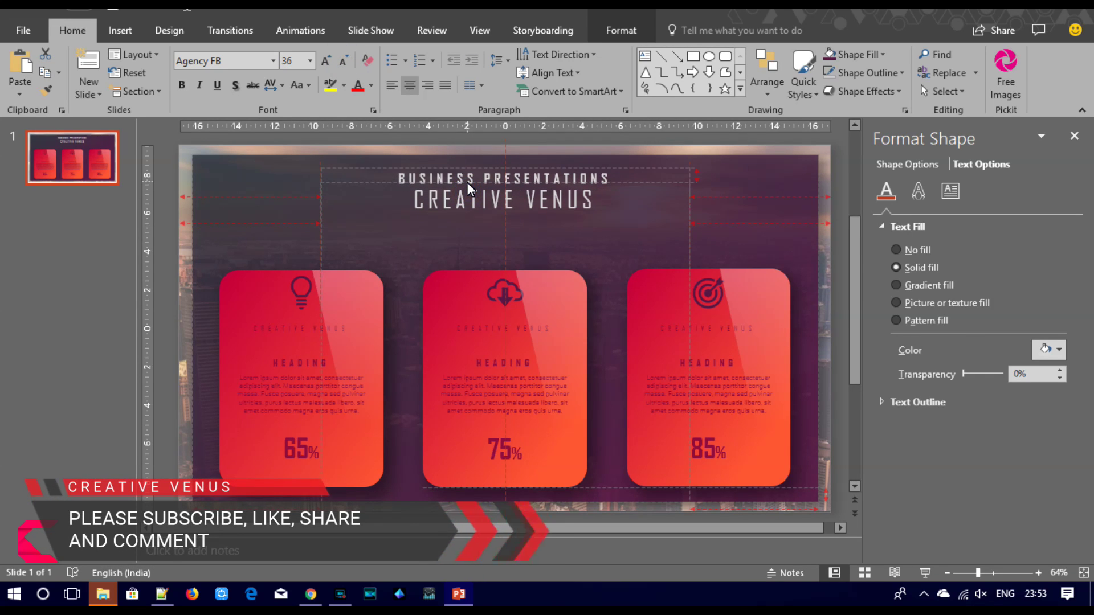
Step: Stack CREATIVE VENUS on top with BUSINESS PRESENTATIONS placed just beneath it
left_click_drag(467, 185, 467, 187)
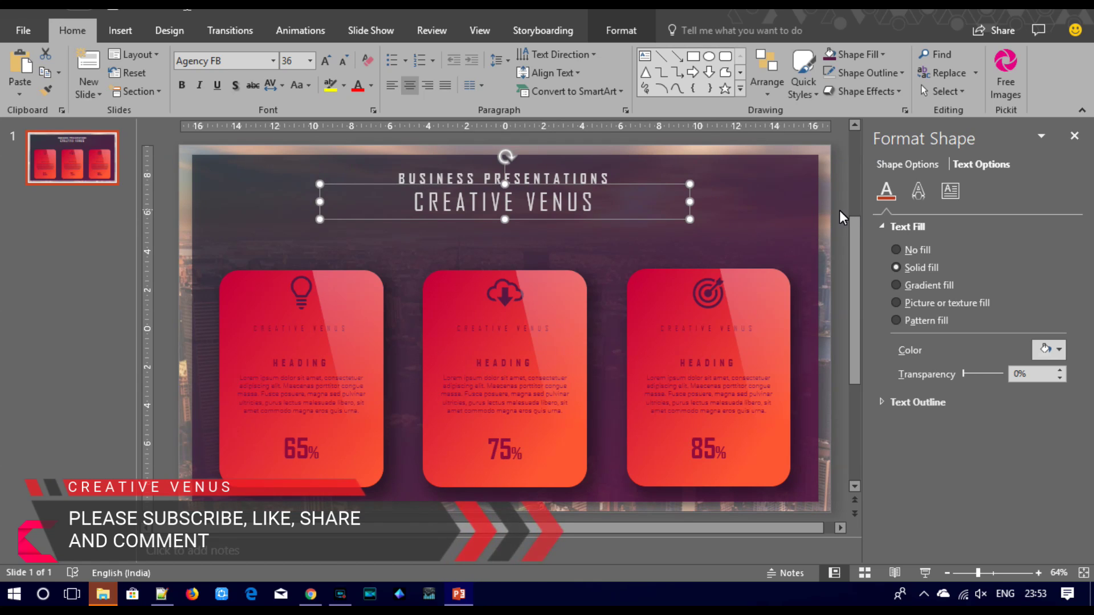
triple_click(544, 201)
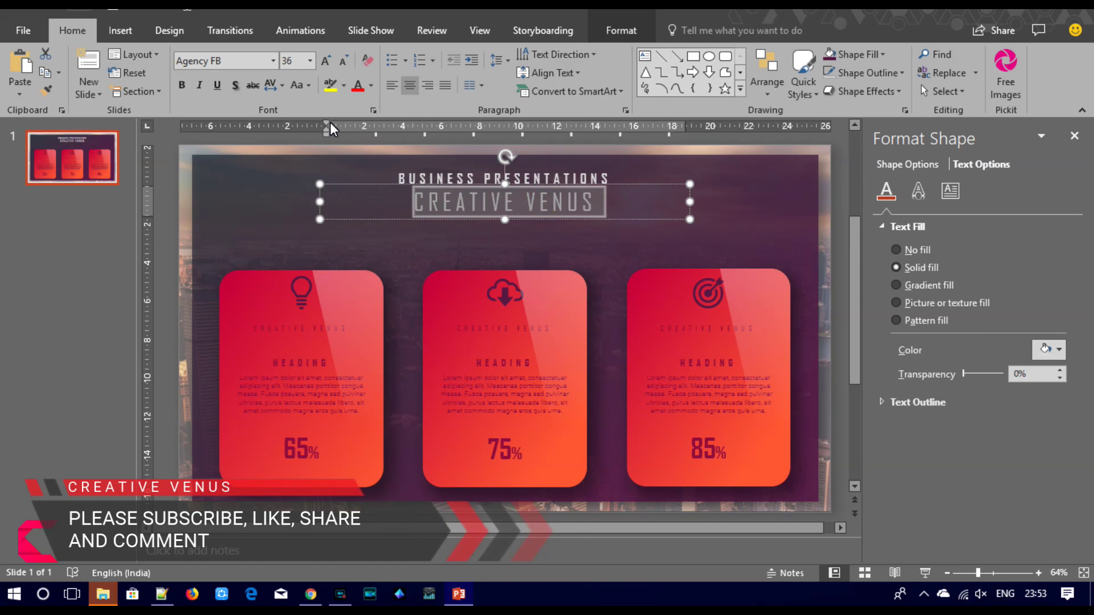
left_click(439, 177)
mouse_move(440, 171)
left_mouse_down()
mouse_move(443, 210)
mouse_move(448, 166)
left_mouse_up()
left_click(448, 193)
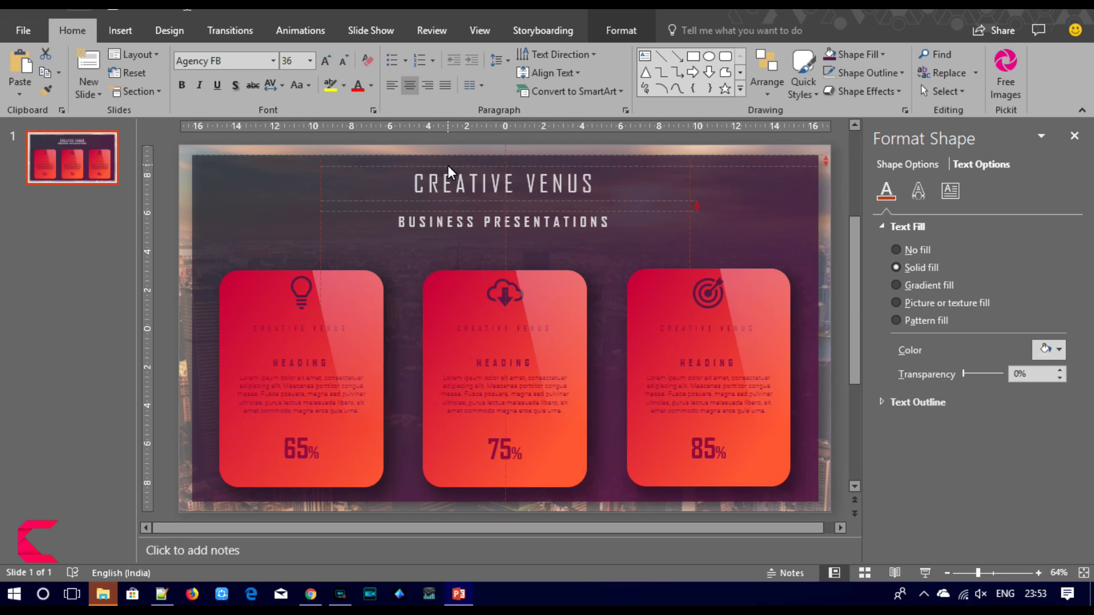
left_click(440, 230)
left_click_drag(438, 213, 438, 199)
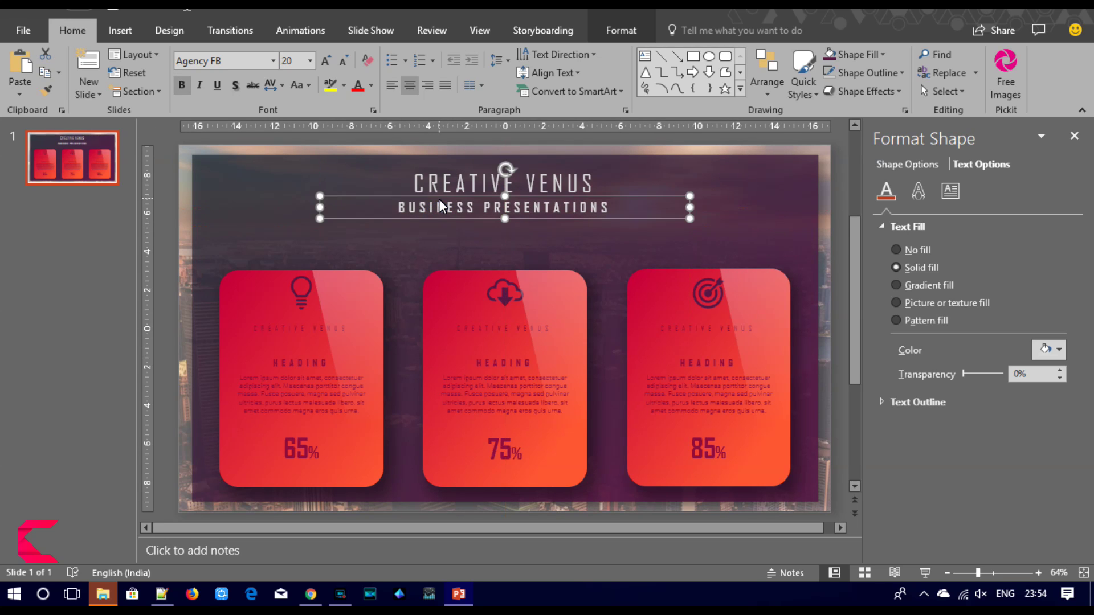
left_click(843, 205)
key("Escape")
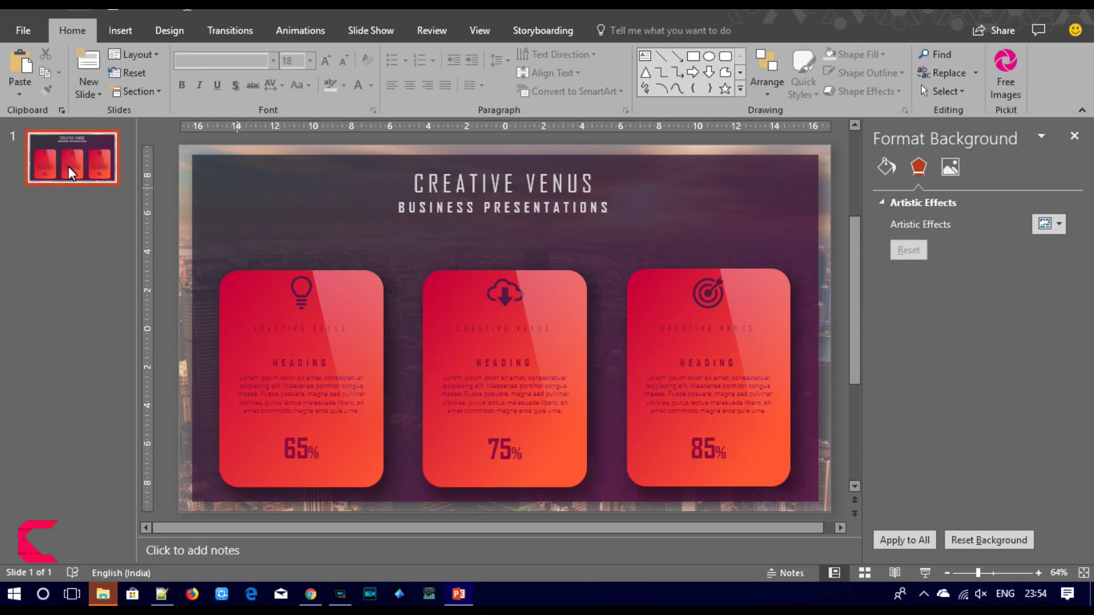
Step: Bold the CREATIVE VENUS title and remove bold from the BUSINESS PRESENTATIONS subtitle
left_click(477, 186)
key("ctrl+b")
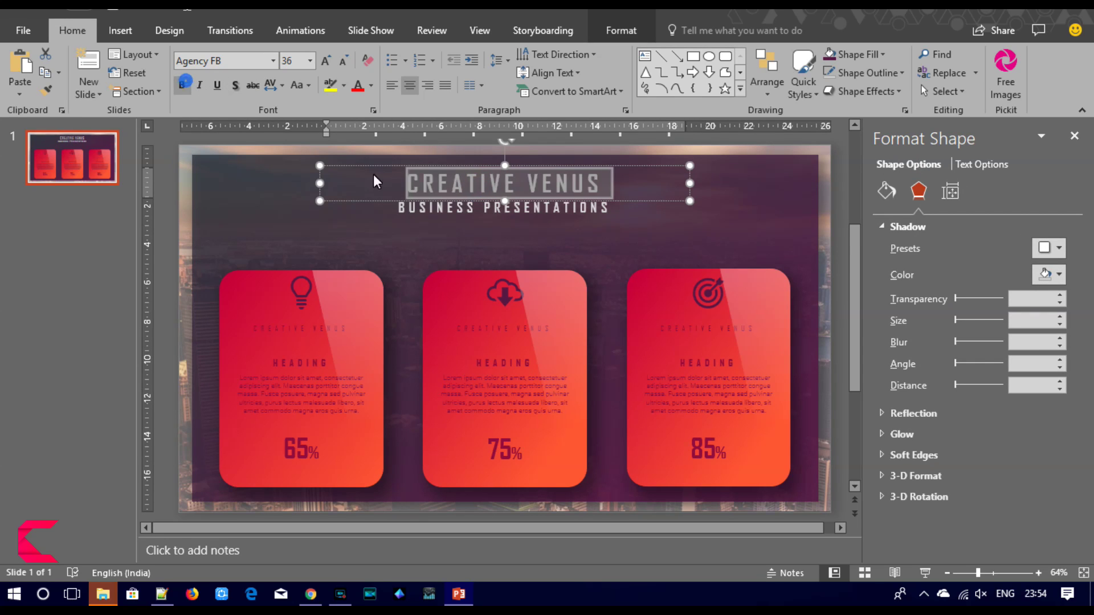
left_click(456, 206)
key("Escape")
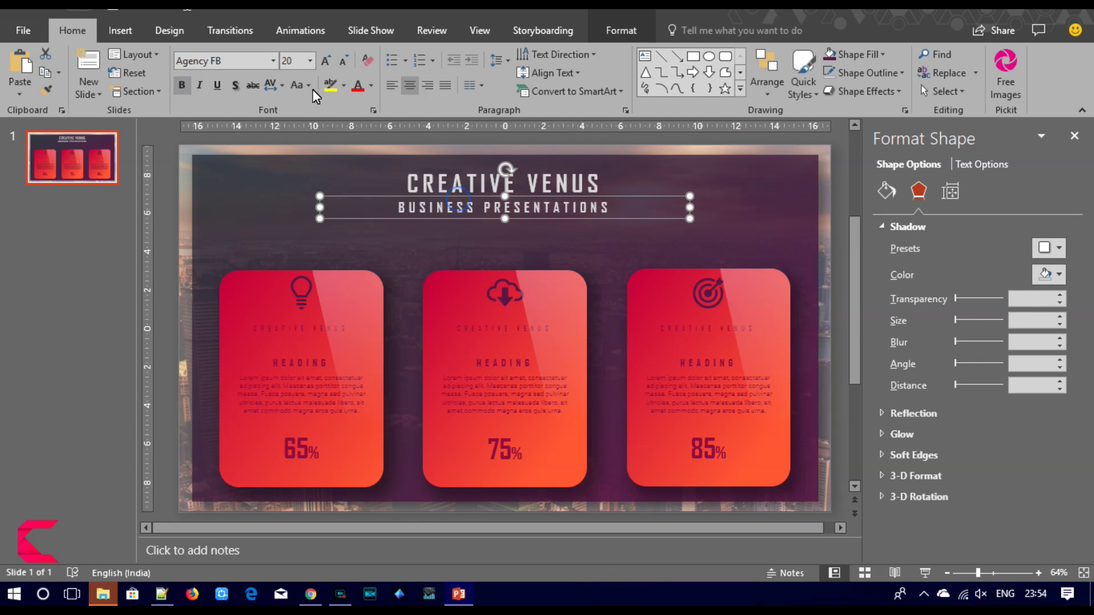
left_click(182, 85)
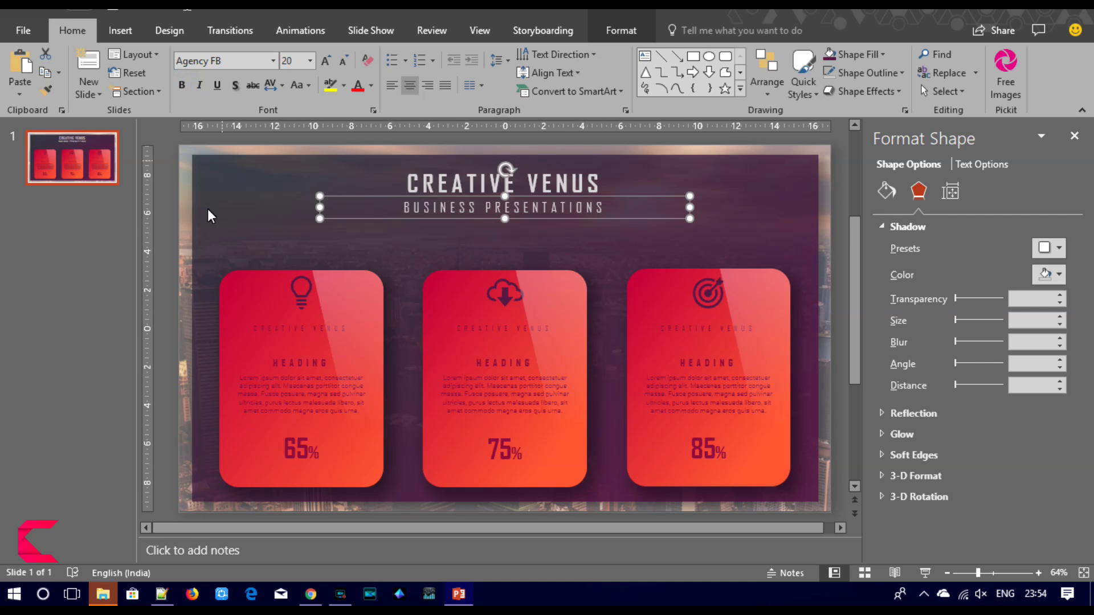
left_click(169, 226)
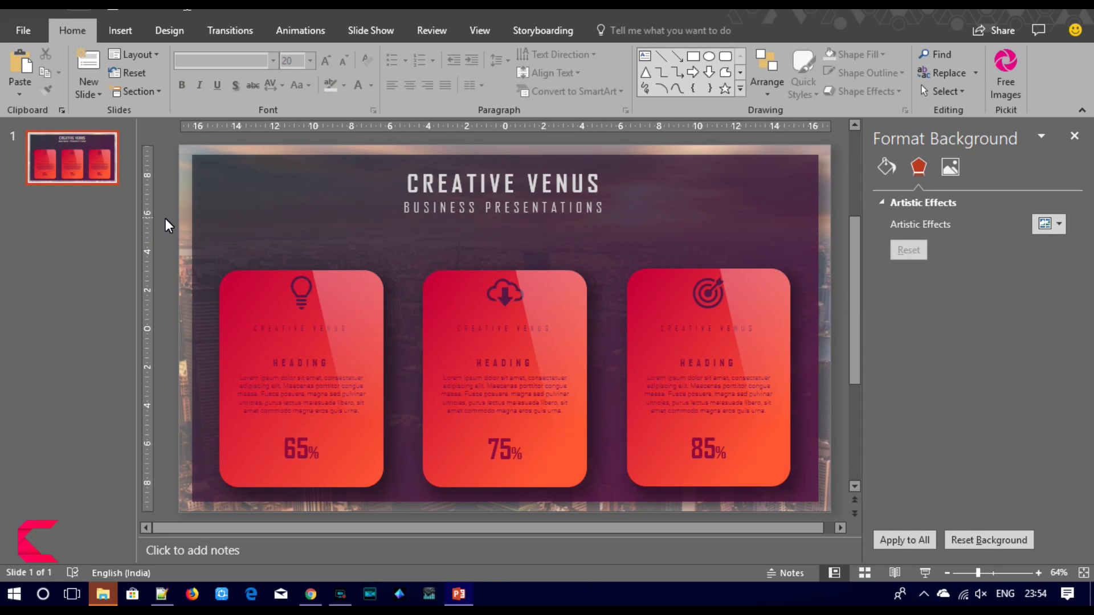
left_click(116, 32)
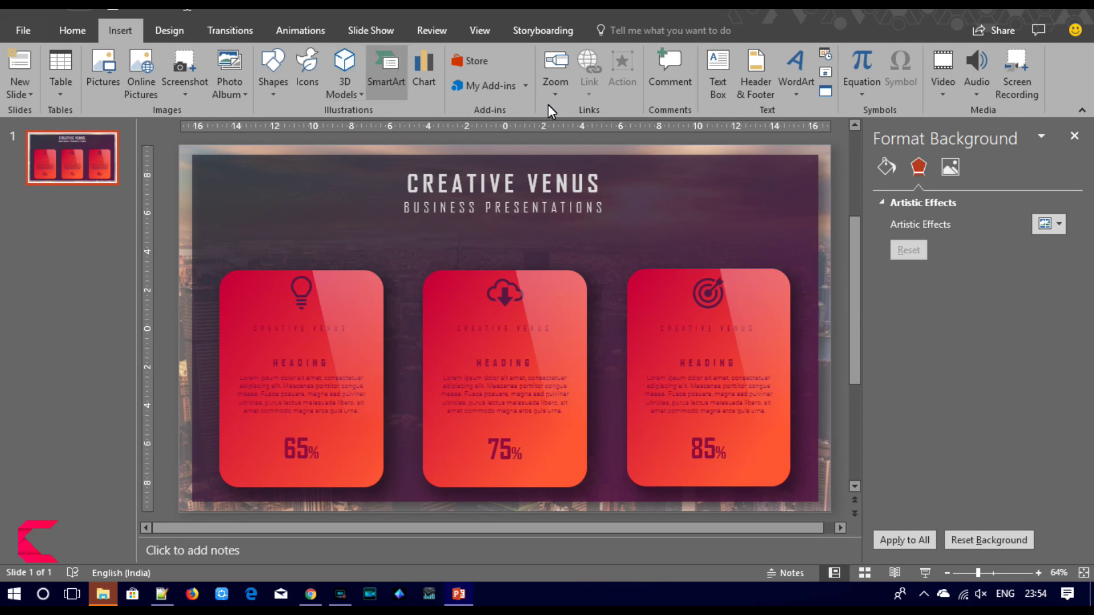
Step: Add a text box below the titles with =lorem(2) placeholder text in Roboto Light
left_click(733, 96)
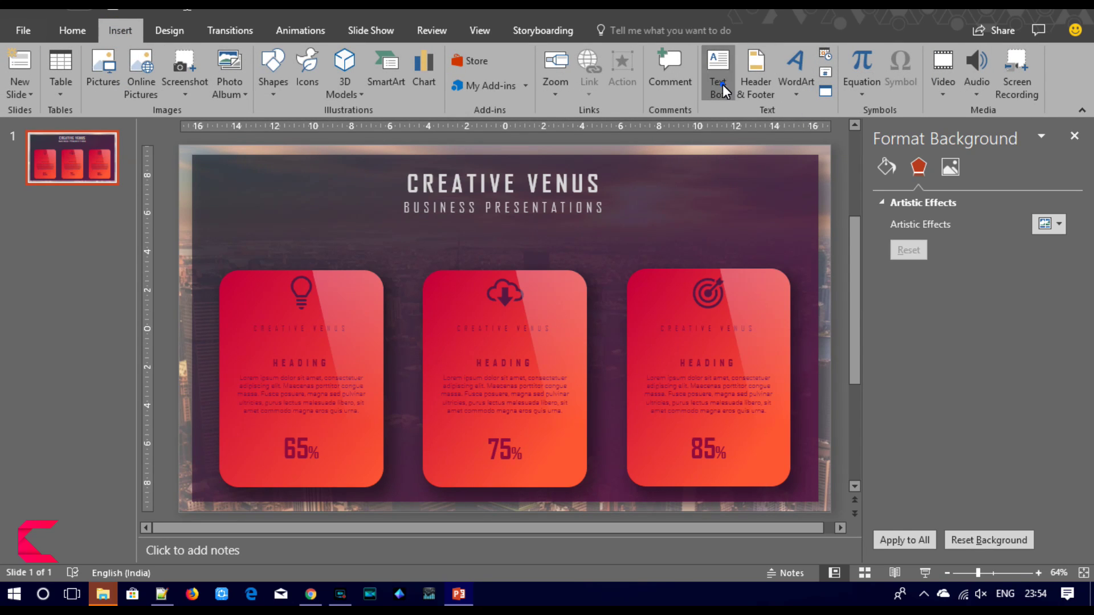
left_click_drag(302, 225, 713, 245)
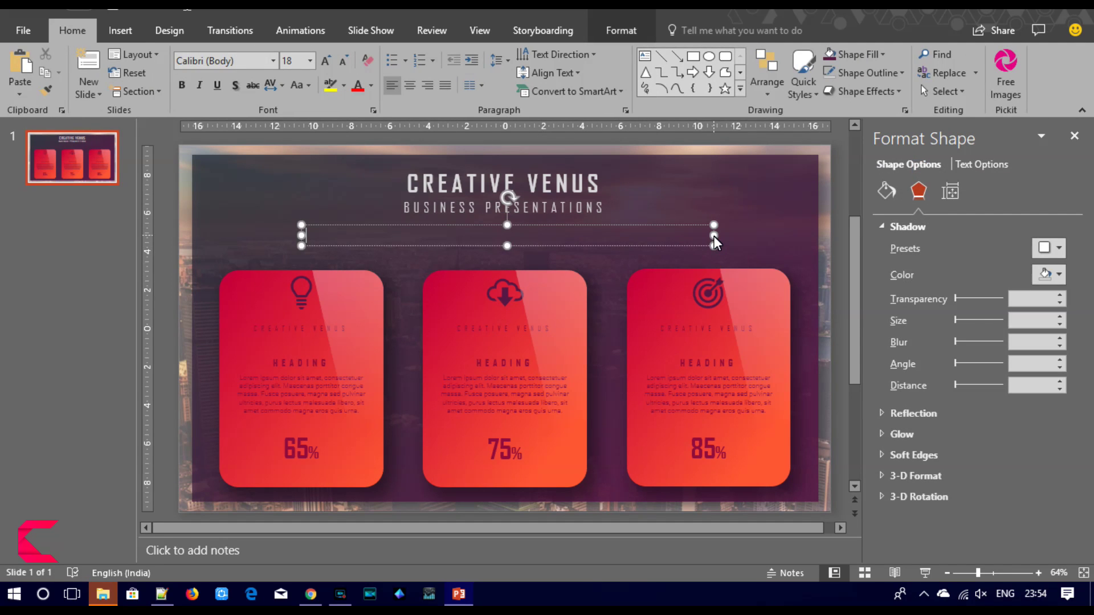
type("=lorem(2)")
key("Return")
left_click(239, 60)
type("Roboto Light")
key("Return")
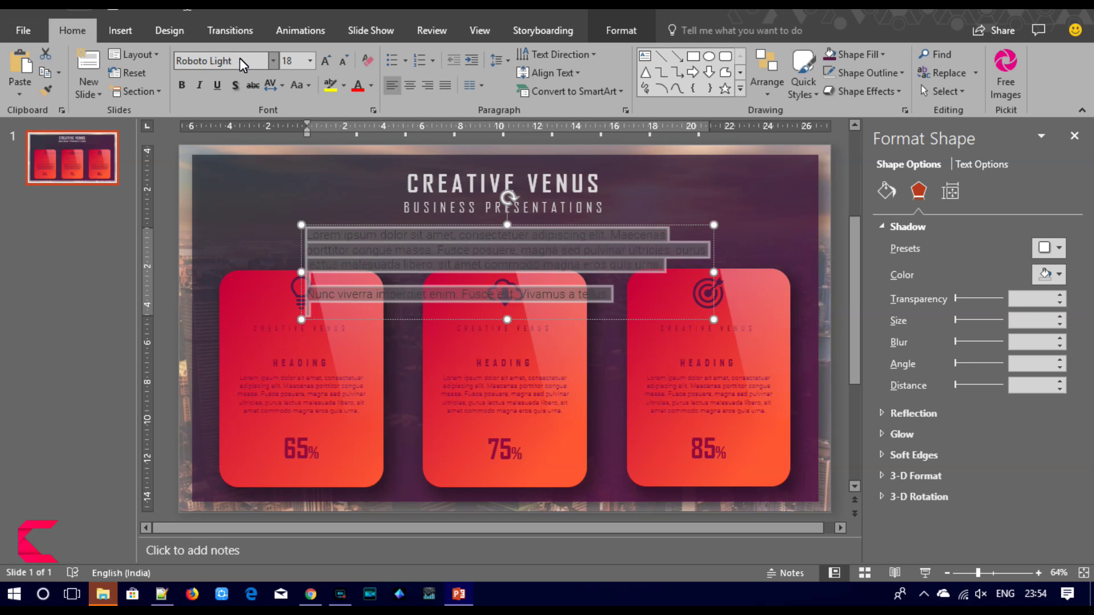
Step: Make the paragraph grey, 11 pt and centred, widened and positioned under the subtitle
left_click(371, 85)
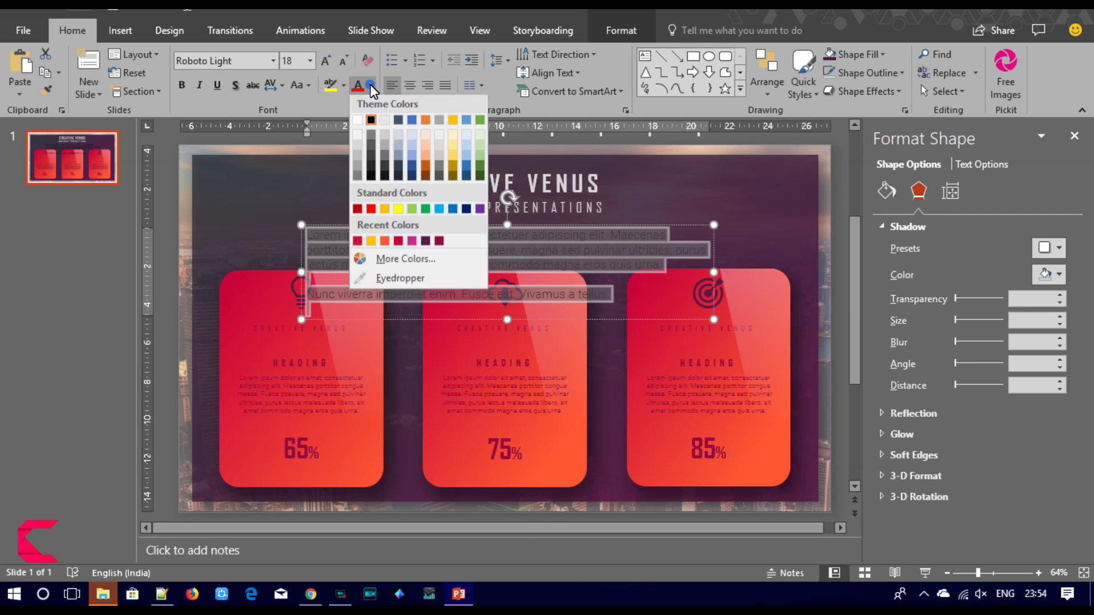
left_click(355, 159)
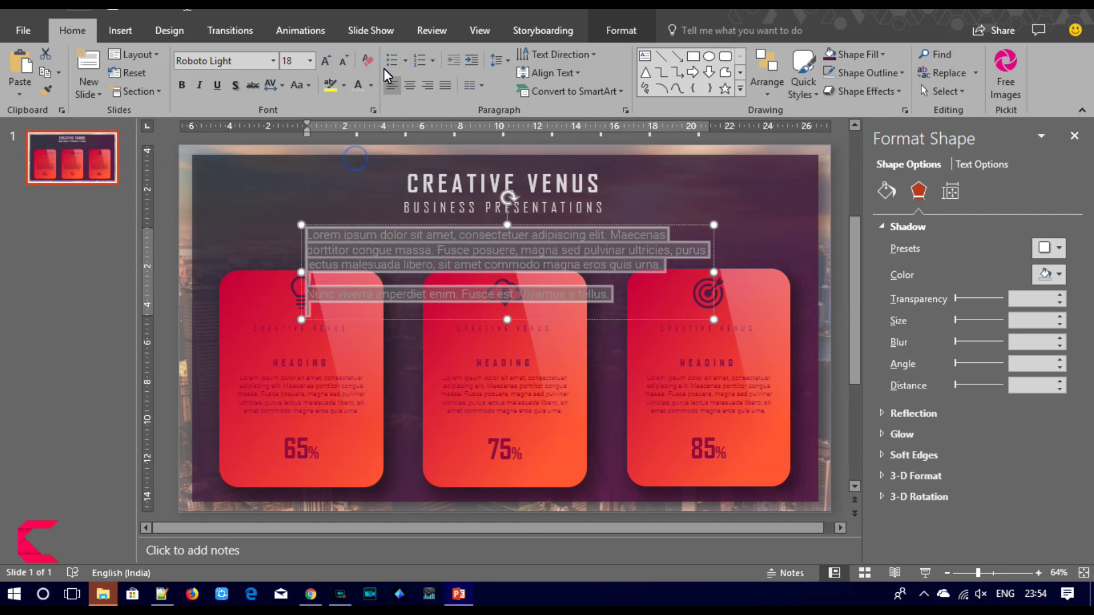
left_click(343, 59)
left_click(343, 60)
left_click(344, 59)
left_click(343, 59)
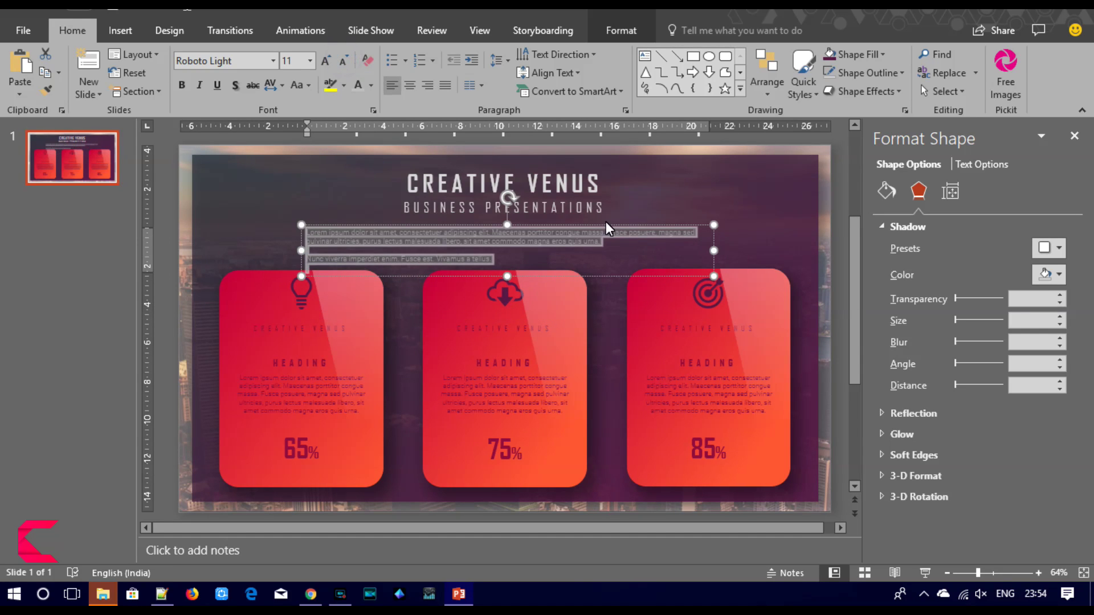
left_click_drag(713, 250, 764, 251)
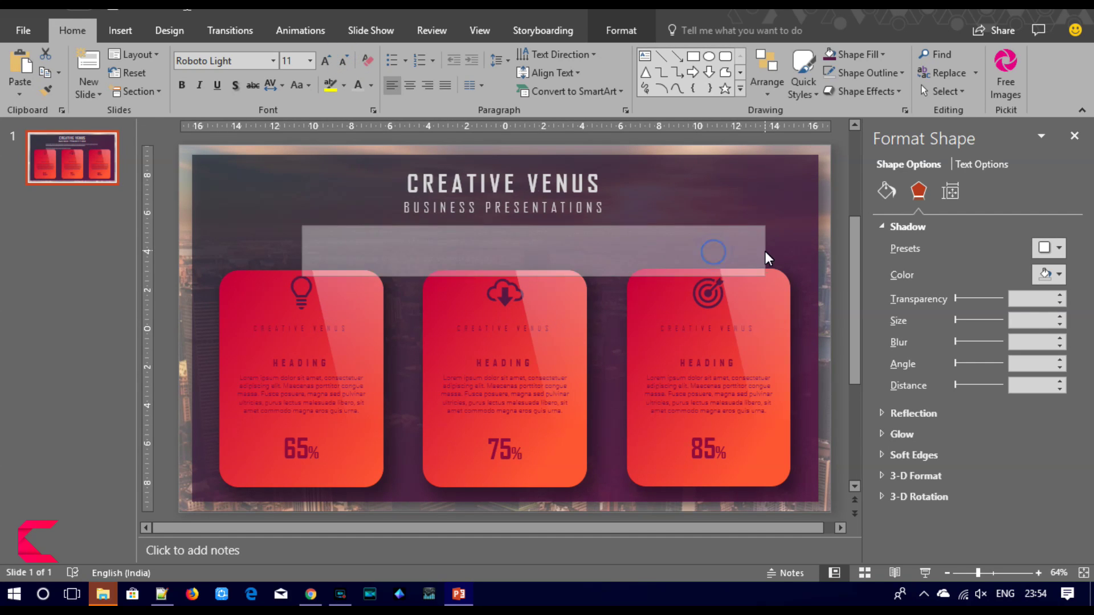
left_click(412, 87)
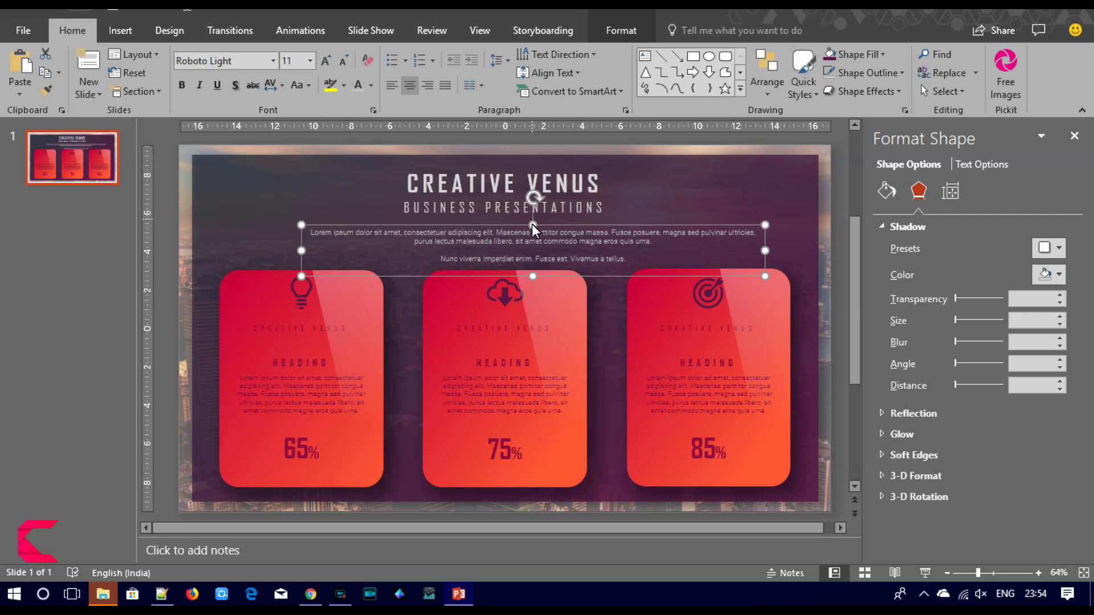
left_click_drag(515, 227, 487, 224)
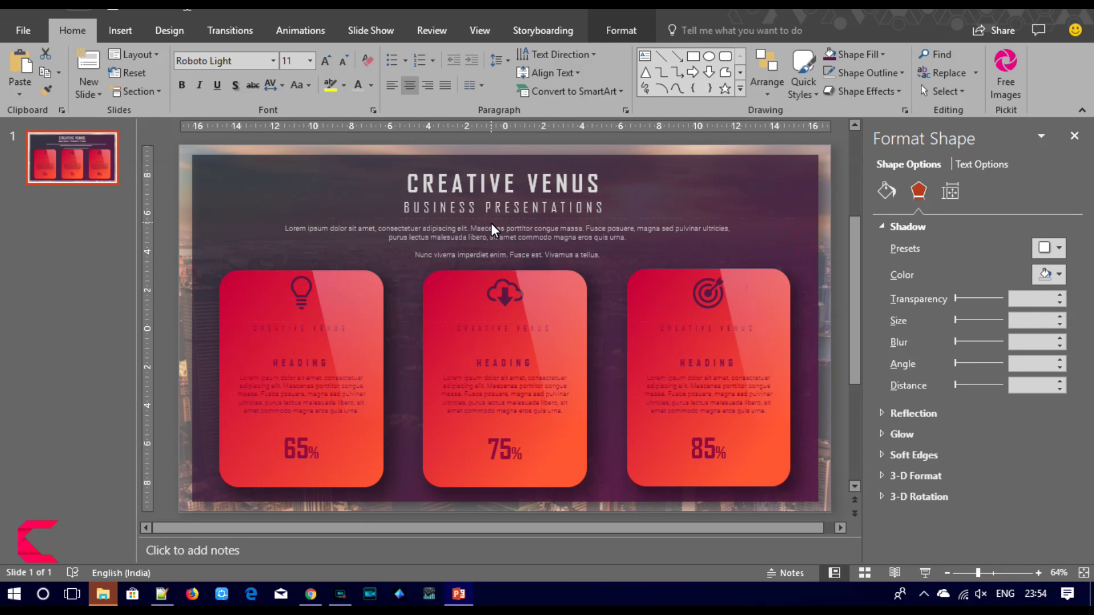
left_click_drag(487, 224, 488, 224)
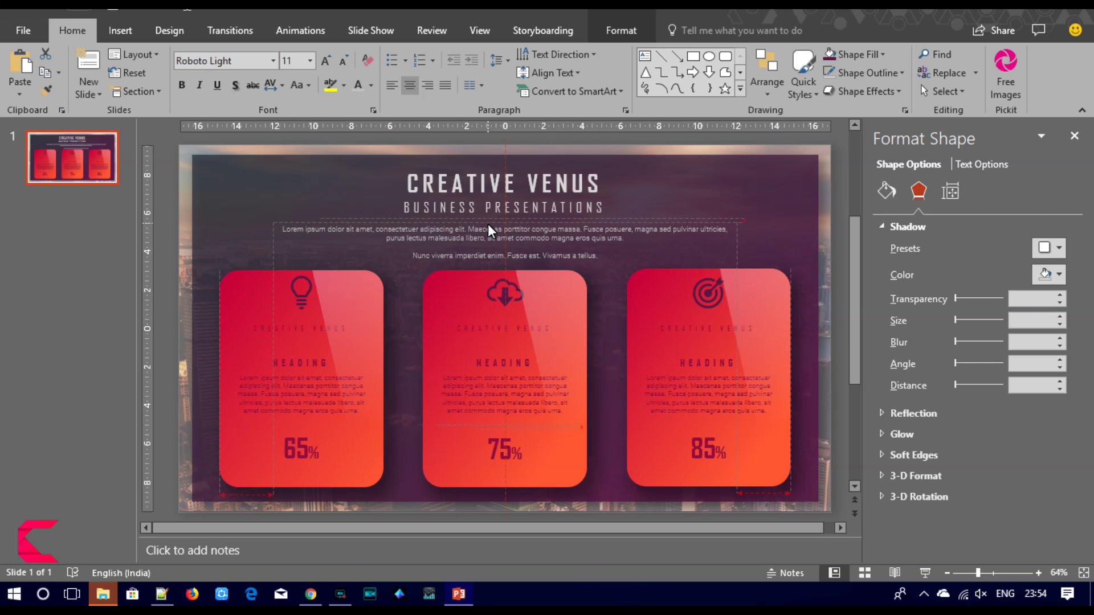
left_click(843, 299)
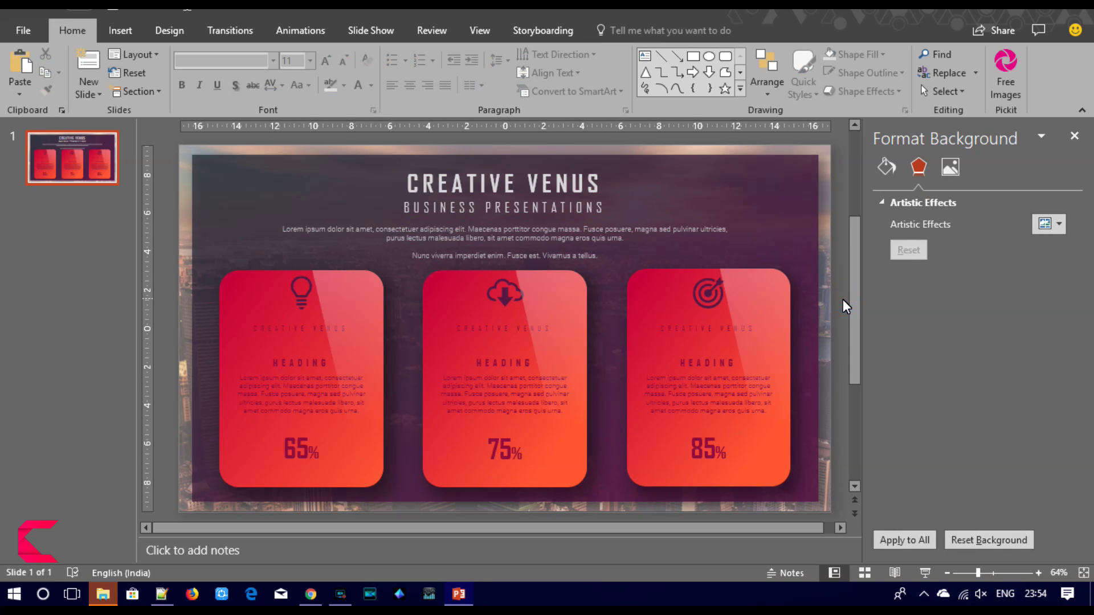
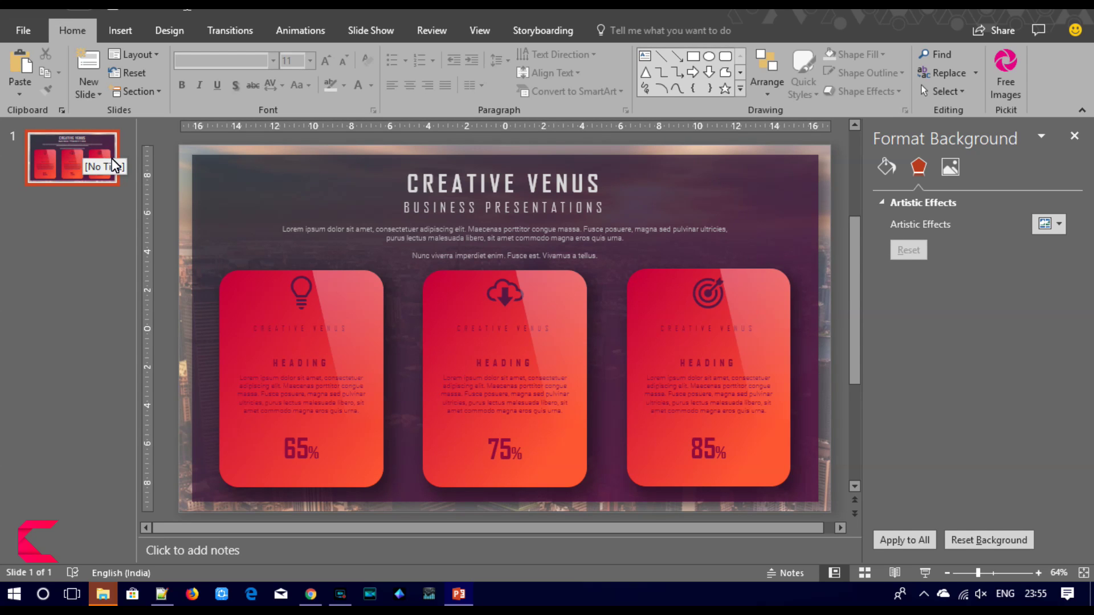
Step: Add a new slide beside slide 1 and reorder it in the slide list
right_click(69, 152)
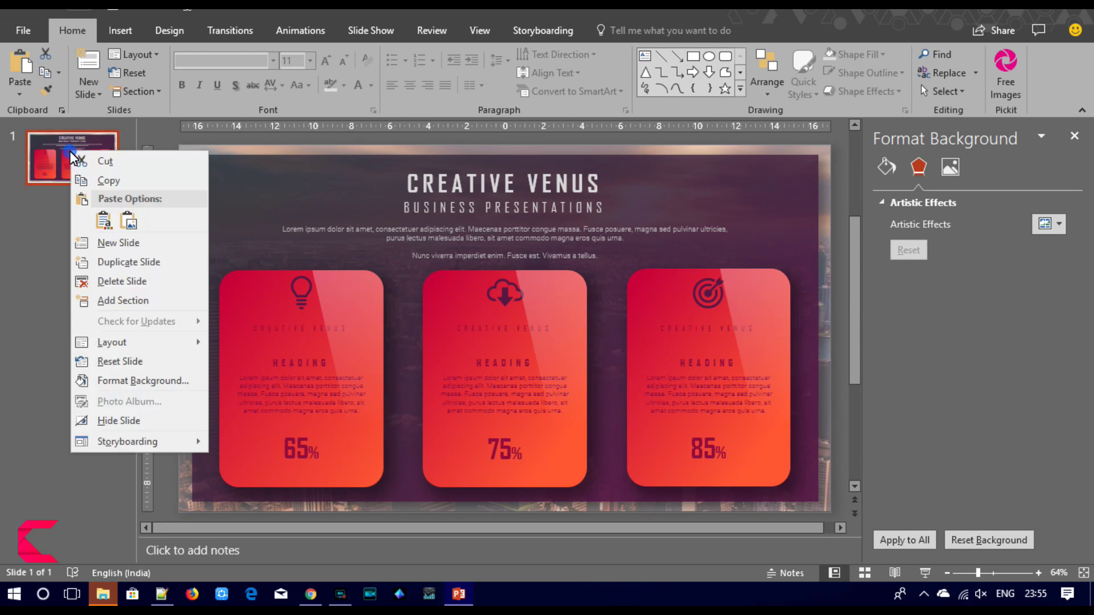
left_click(111, 261)
mouse_move(74, 230)
left_mouse_down()
mouse_move(74, 176)
mouse_move(73, 243)
left_mouse_up()
left_click(71, 182)
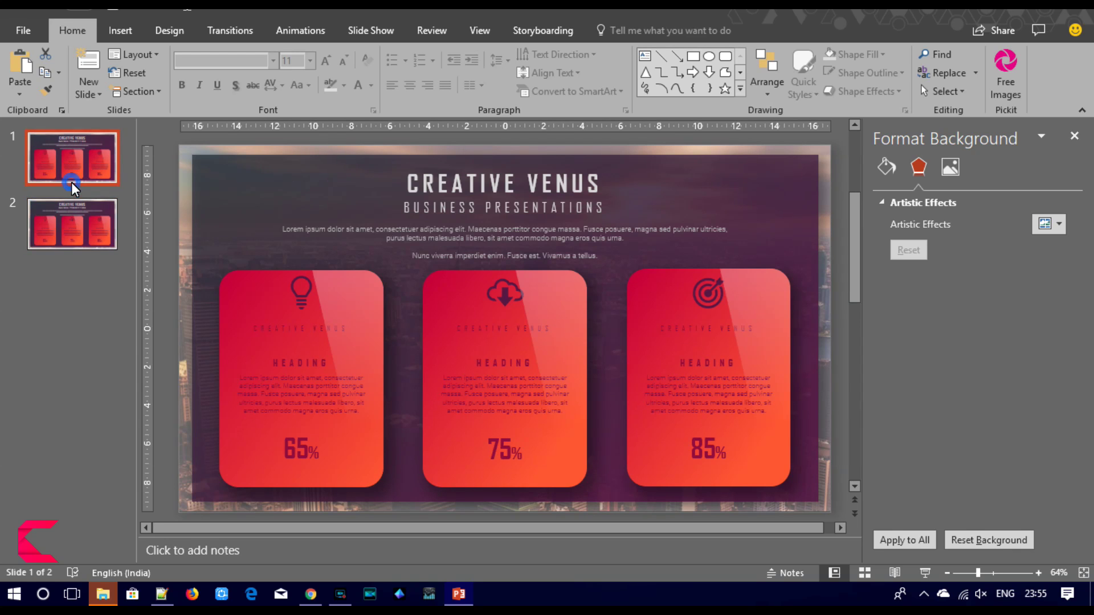
Step: Select all three cards on slide 1
left_click_drag(165, 248, 460, 414)
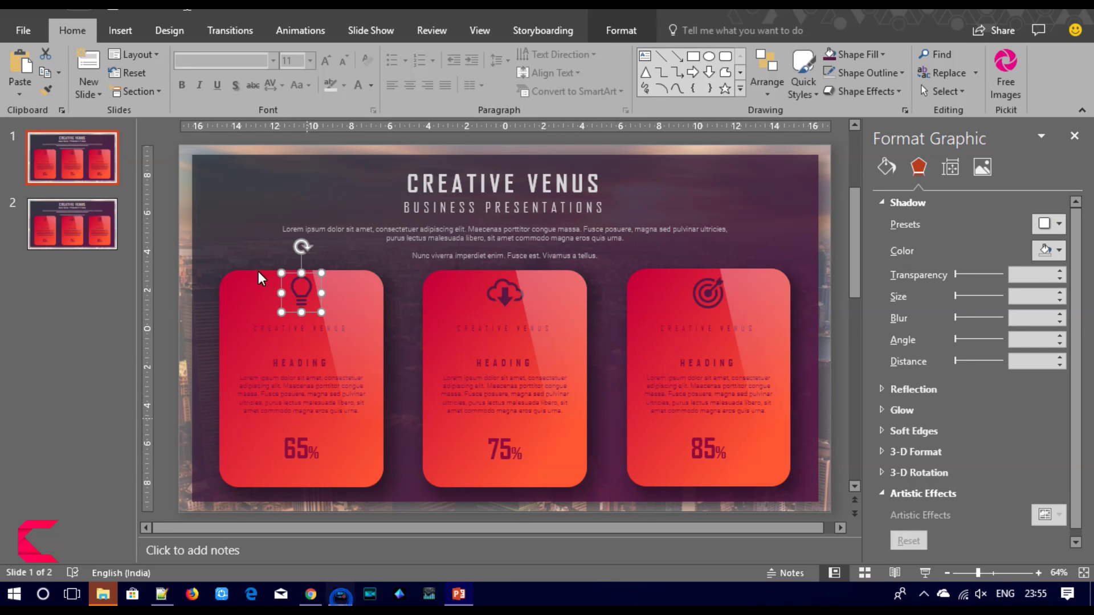
left_click(172, 217)
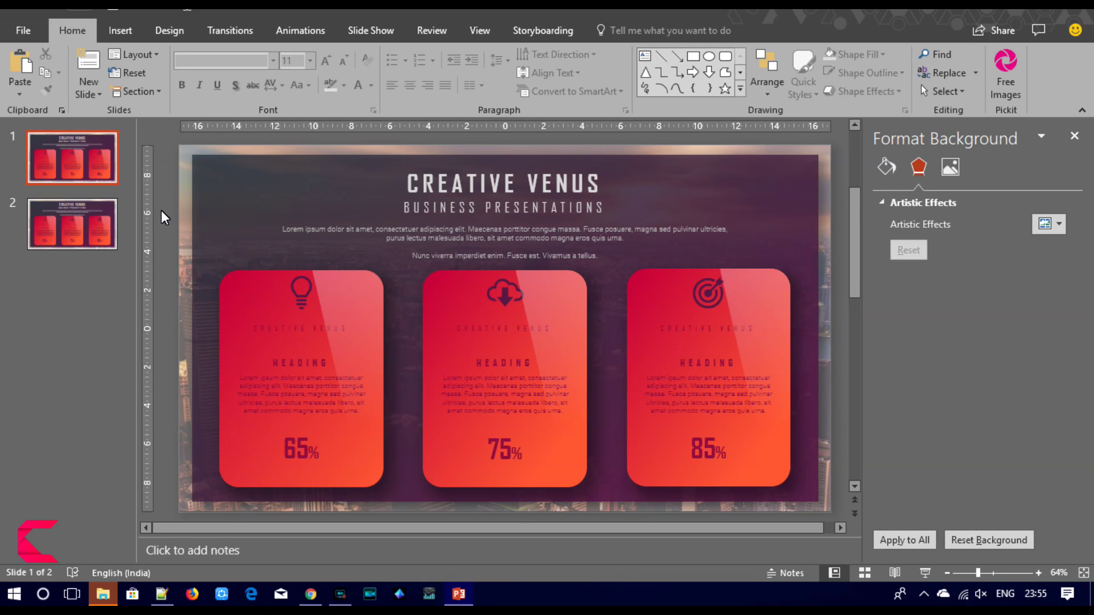
left_click_drag(163, 257, 829, 504)
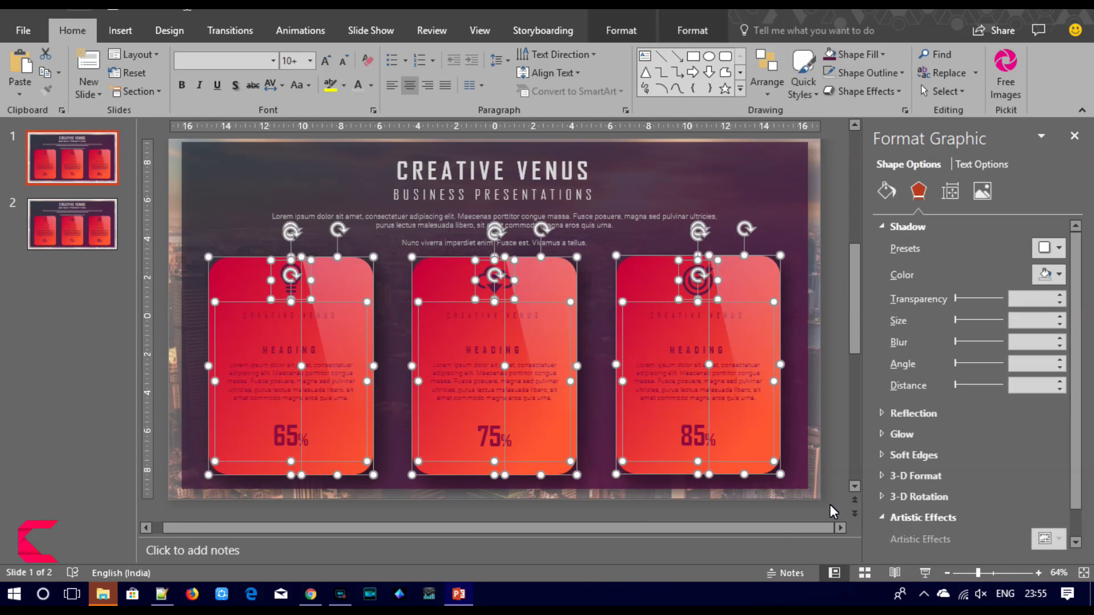
Step: Delete the three cards and shift the title, subtitle and body text down
key("Delete")
left_click(450, 153)
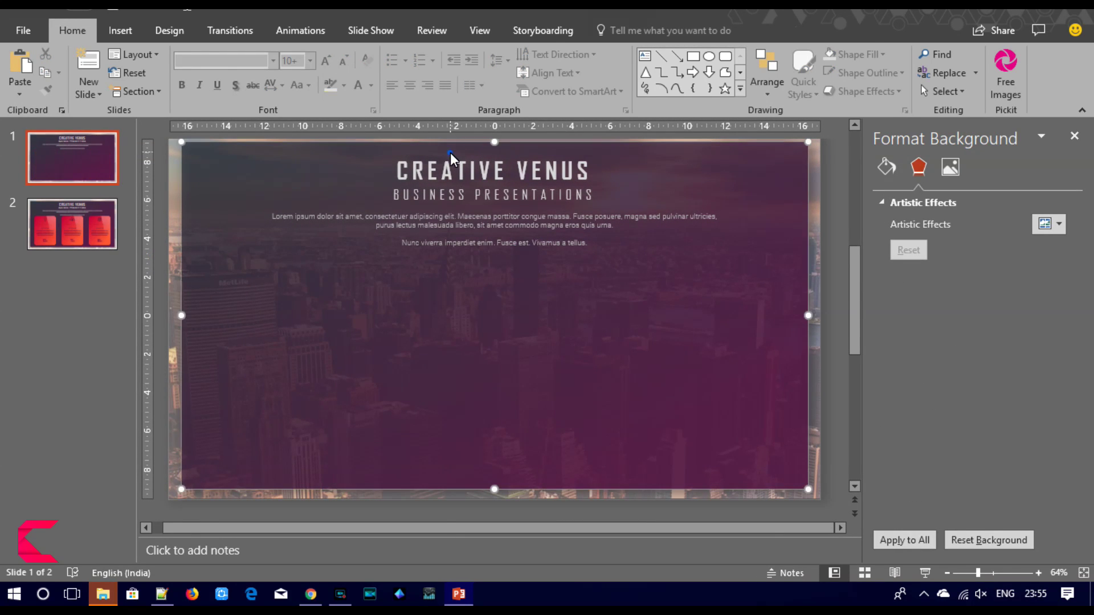
left_click(446, 164)
left_click(442, 154)
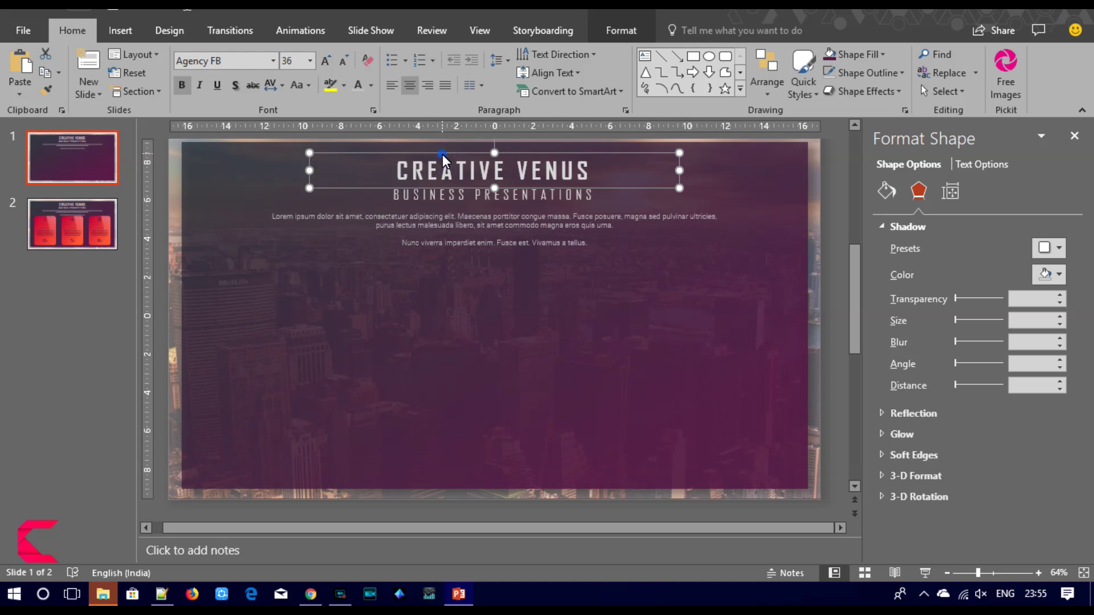
left_click(430, 193, "shift")
left_click(420, 234, "shift")
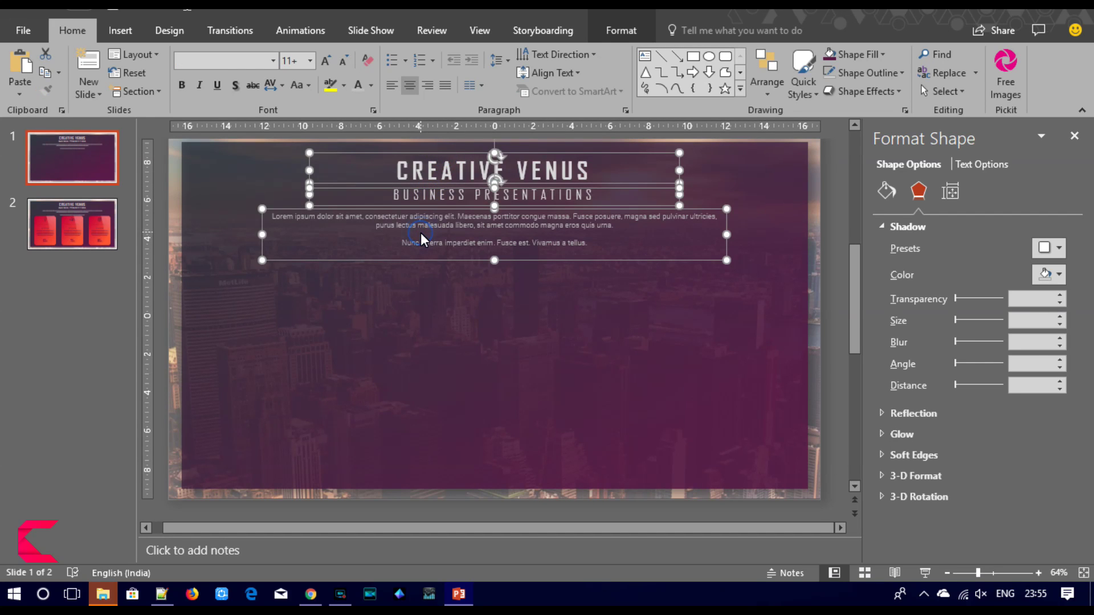
key("Down")
key("Down")
key("Down")
key("Down")
key("Down")
key("Down")
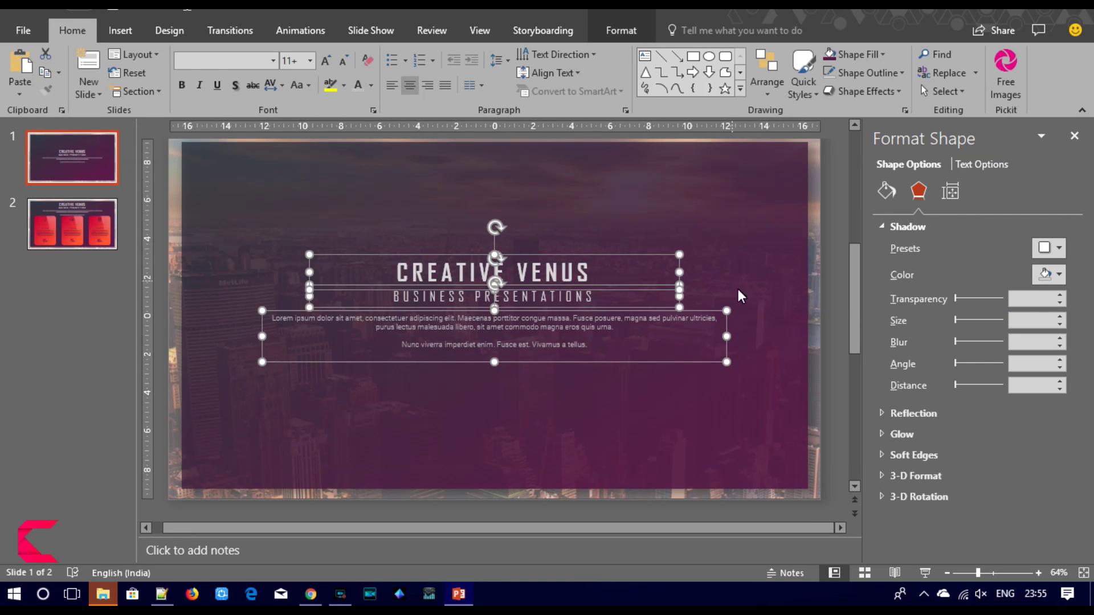
Step: Enlarge the 'CREATIVE VENUS' title to 44 pt
left_click(436, 276)
double_click(437, 275)
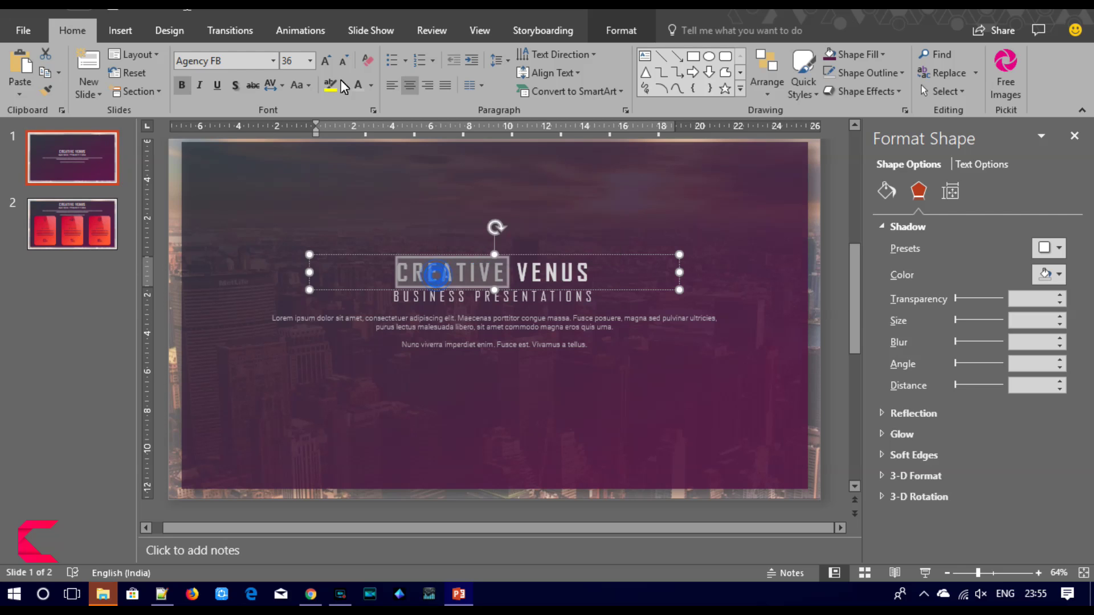
triple_click(450, 270)
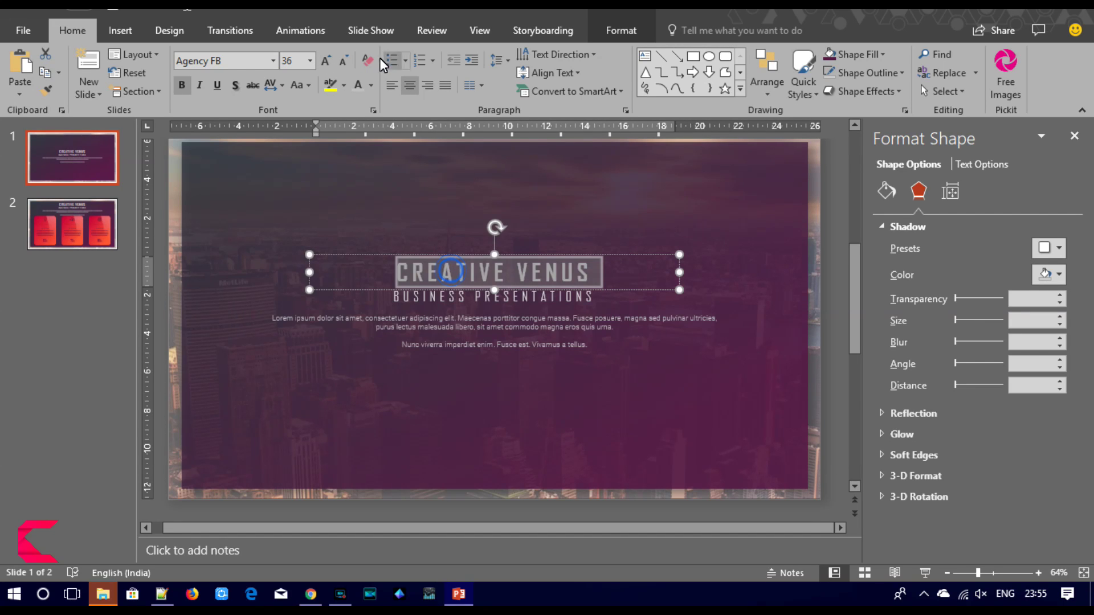
left_click(325, 59)
left_click(324, 56)
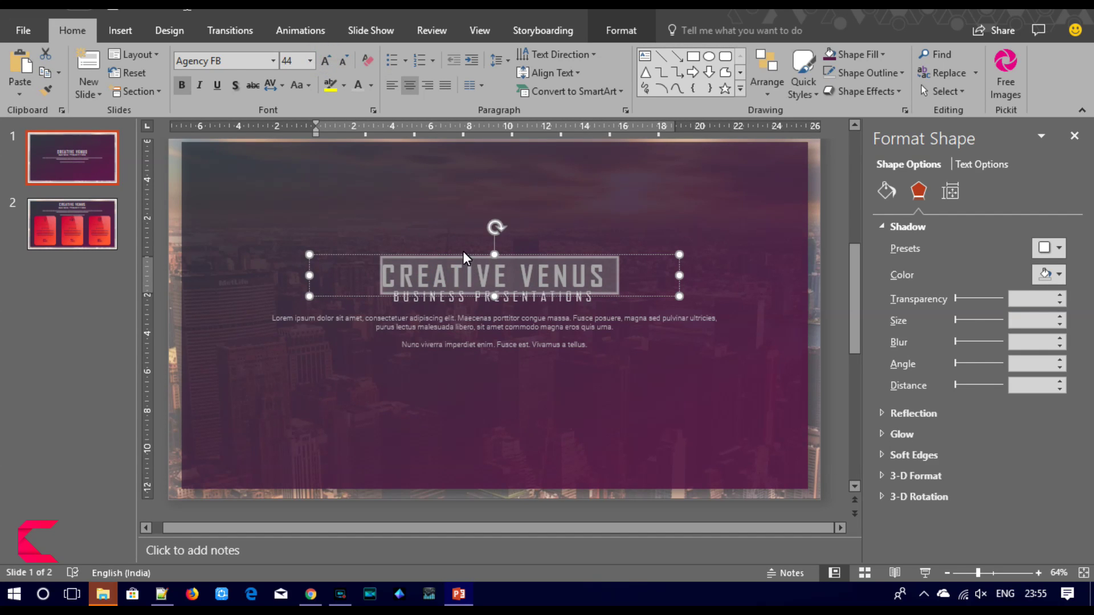
left_click(463, 255)
Step: Enlarge the 'BUSINESS PRESENTATIONS' subtitle to 24 pt
left_click(462, 246)
left_click(463, 296)
double_click(463, 296)
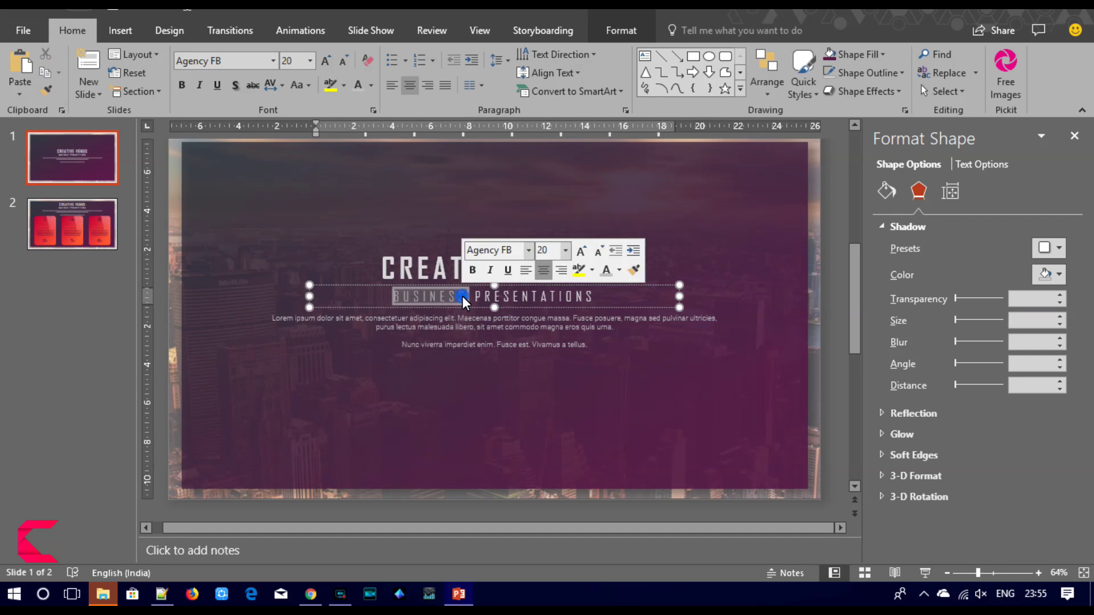
triple_click(463, 296)
left_click(327, 61)
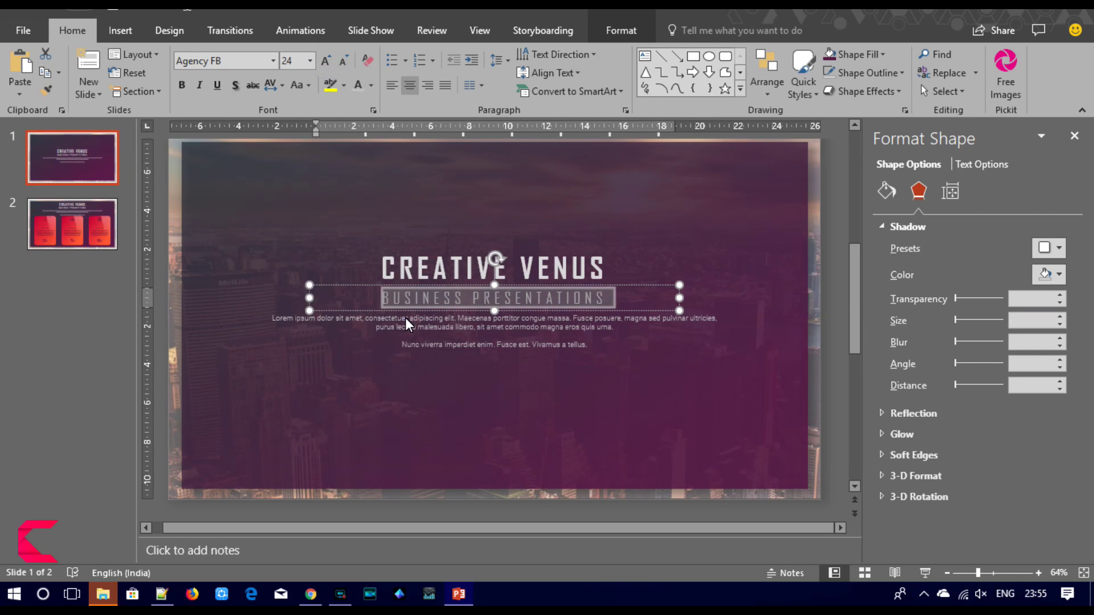
Step: Centre the body text under the subtitle and shrink it to 10.5 pt
left_click_drag(410, 312, 411, 319)
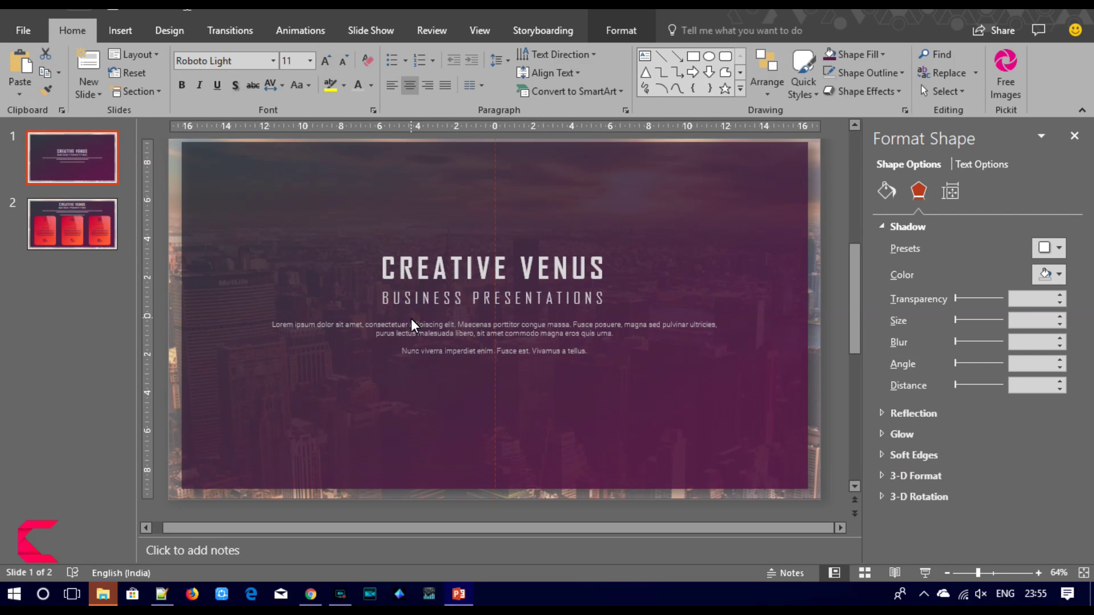
left_click_drag(411, 319, 411, 316)
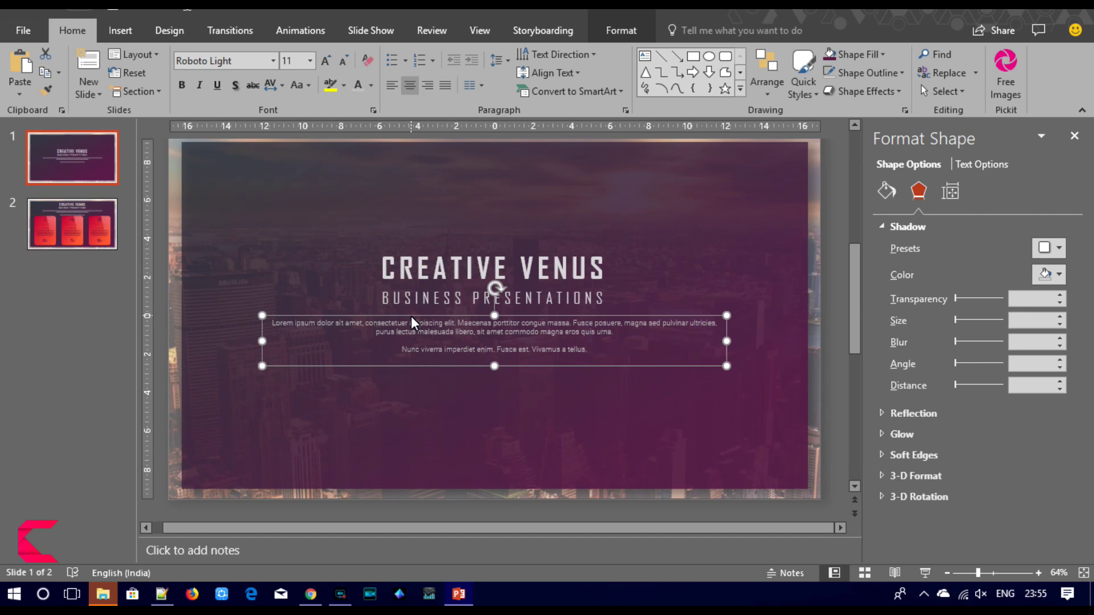
left_click(344, 59)
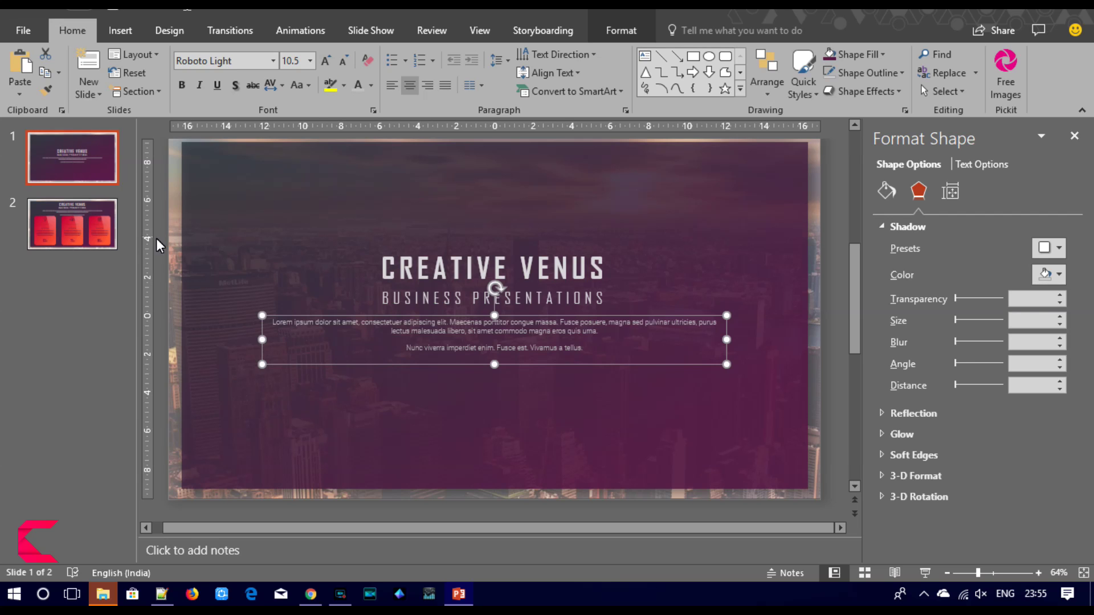
left_click(73, 234)
right_click(70, 232)
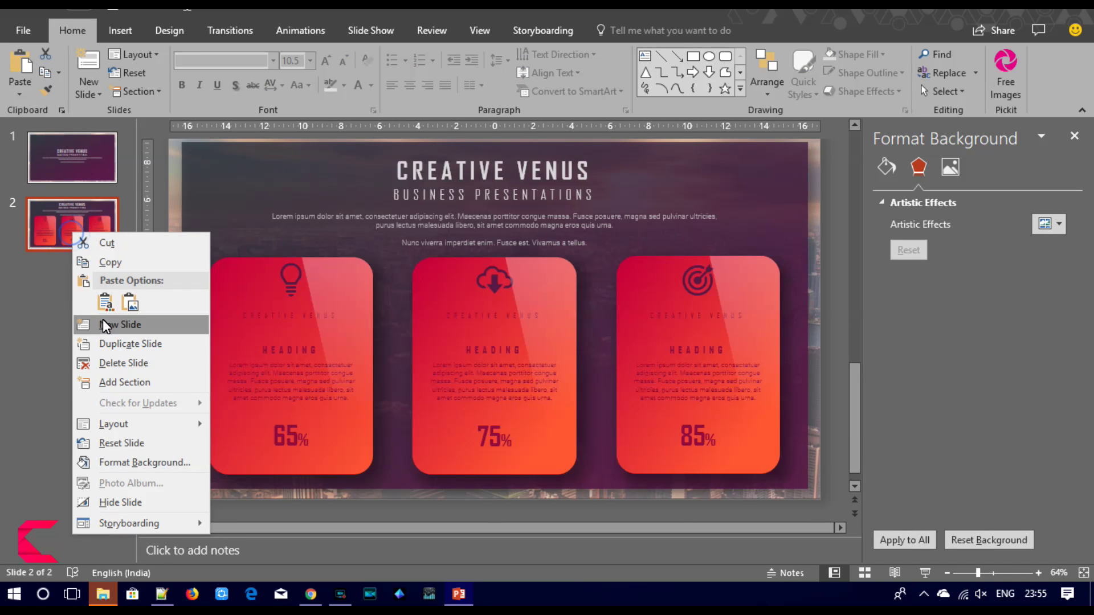
Step: Duplicate slide 2 as slide 3 and trial-enlarge the left card, then undo it
left_click(108, 343)
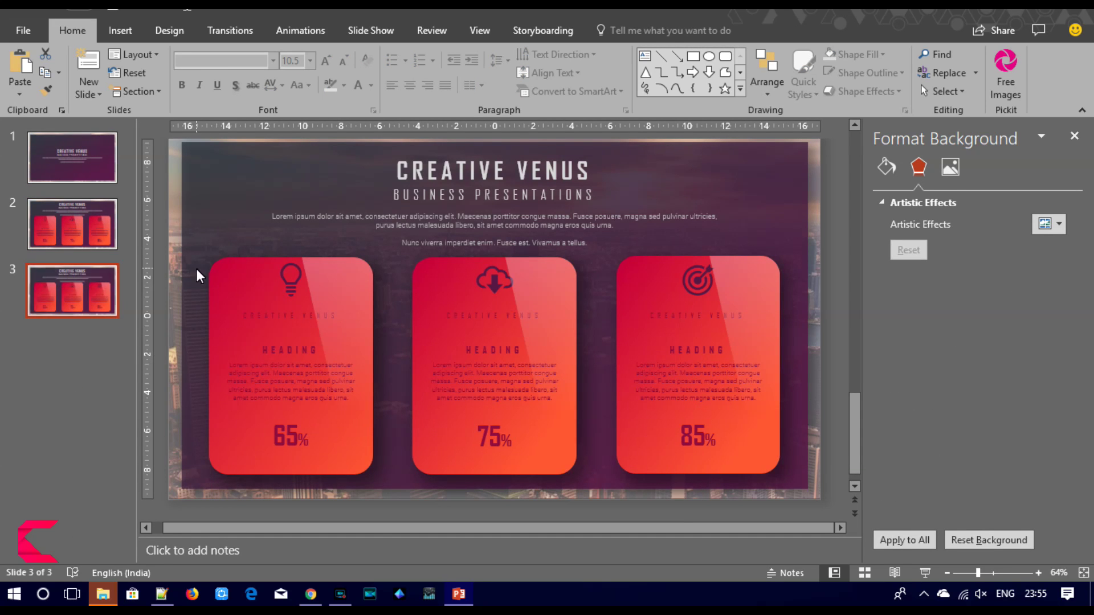
left_click(225, 274)
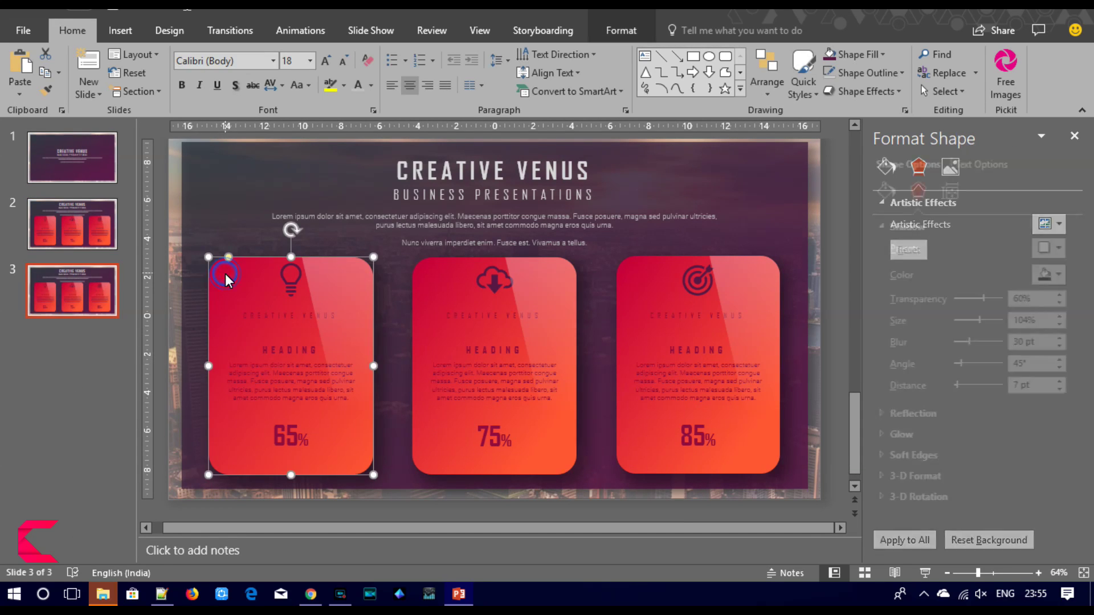
left_click(160, 245)
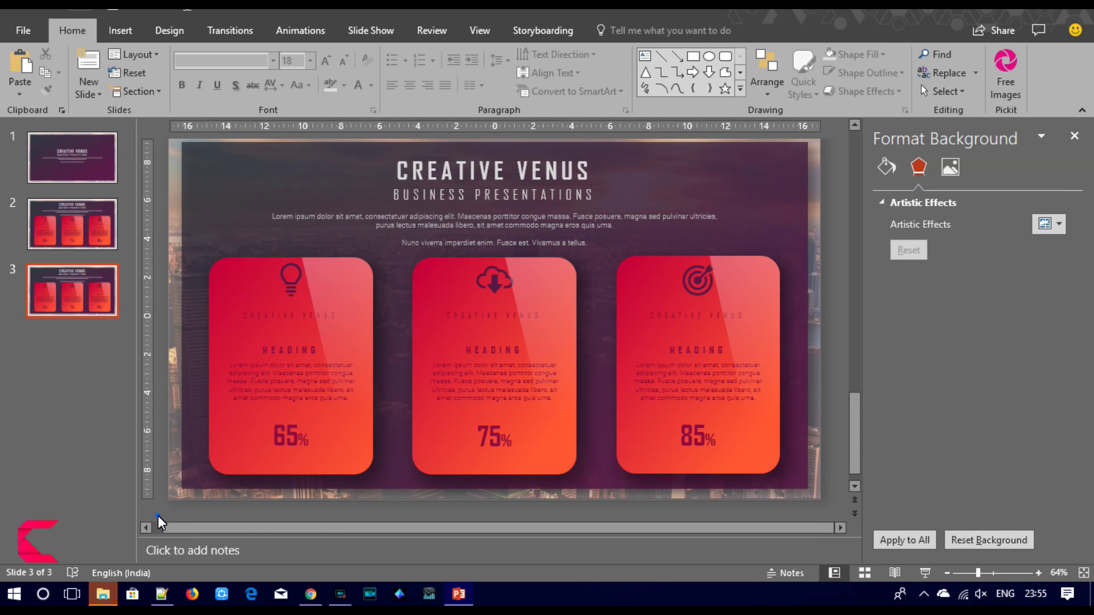
left_click_drag(391, 514, 178, 225)
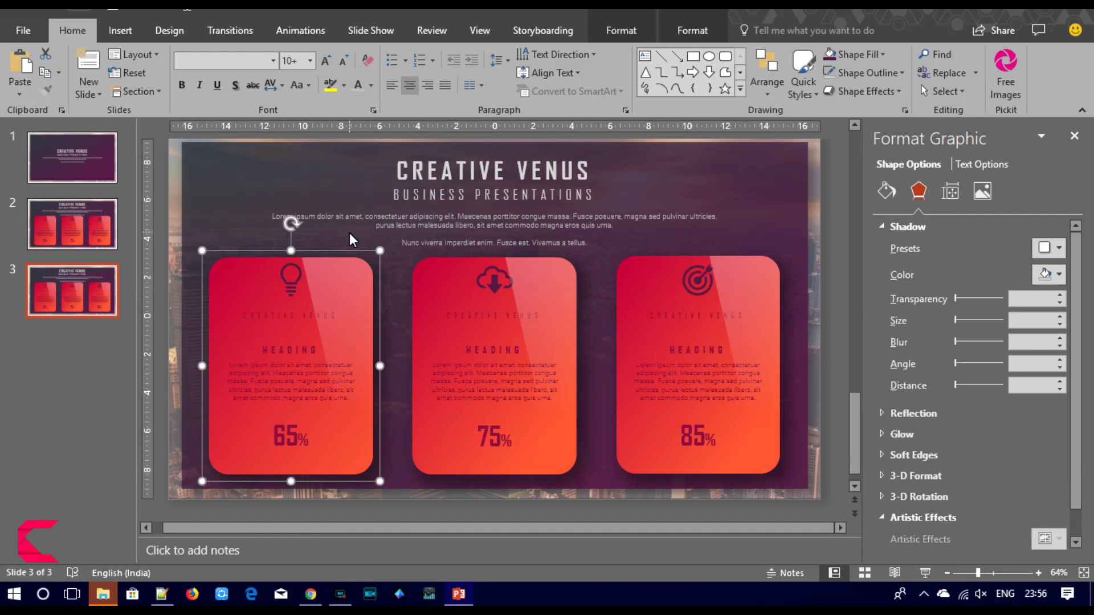
left_click_drag(377, 251, 408, 224)
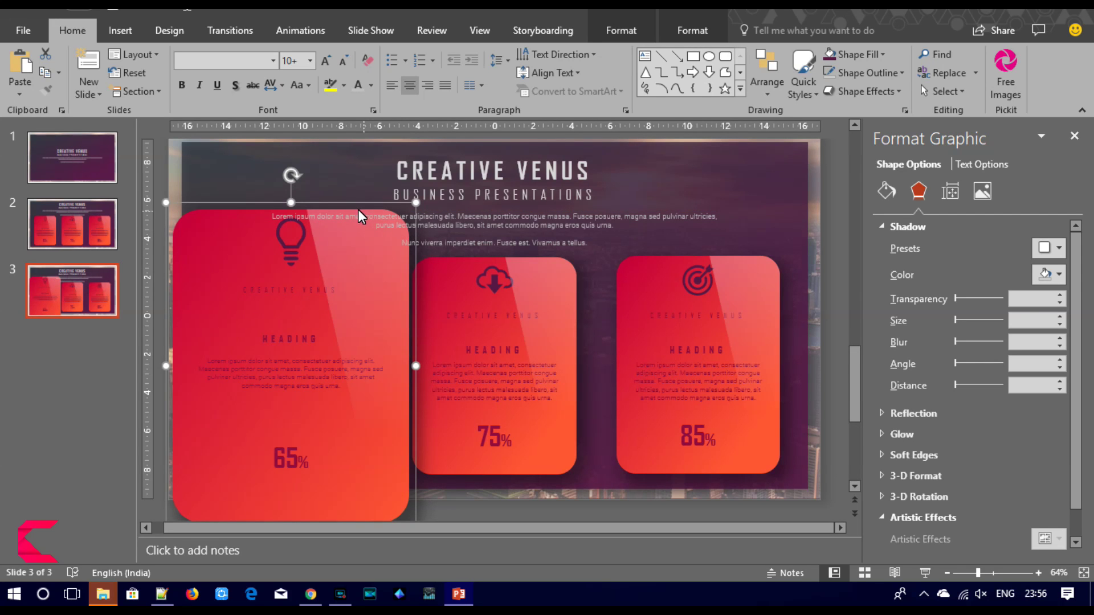
mouse_move(355, 210)
left_mouse_down()
mouse_move(382, 159)
mouse_move(374, 168)
left_mouse_up()
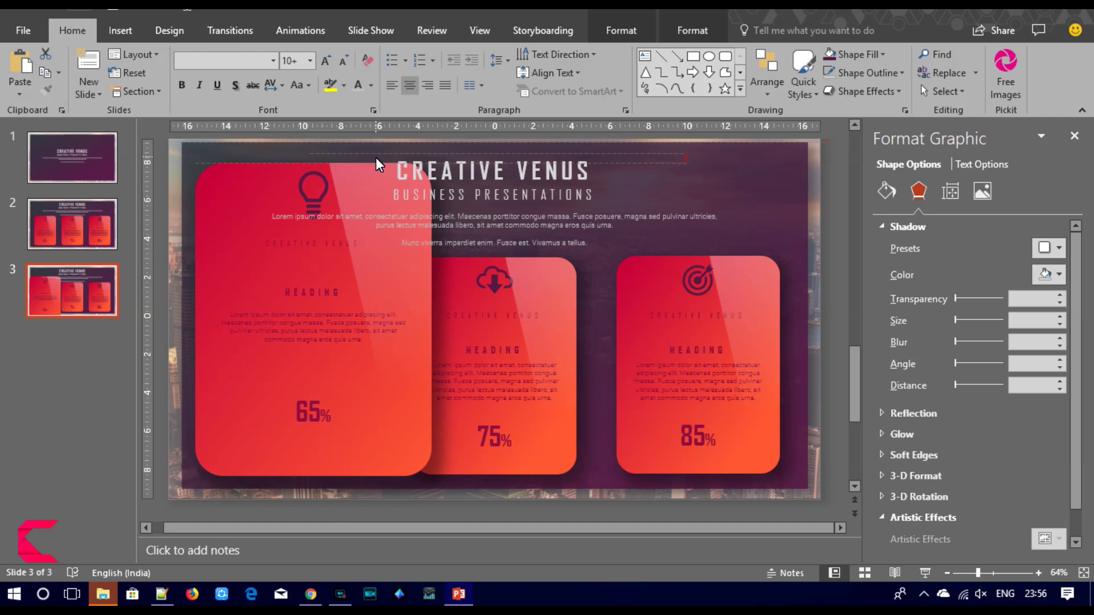
left_click_drag(375, 168, 379, 164)
key("ctrl+z")
key("ctrl+z")
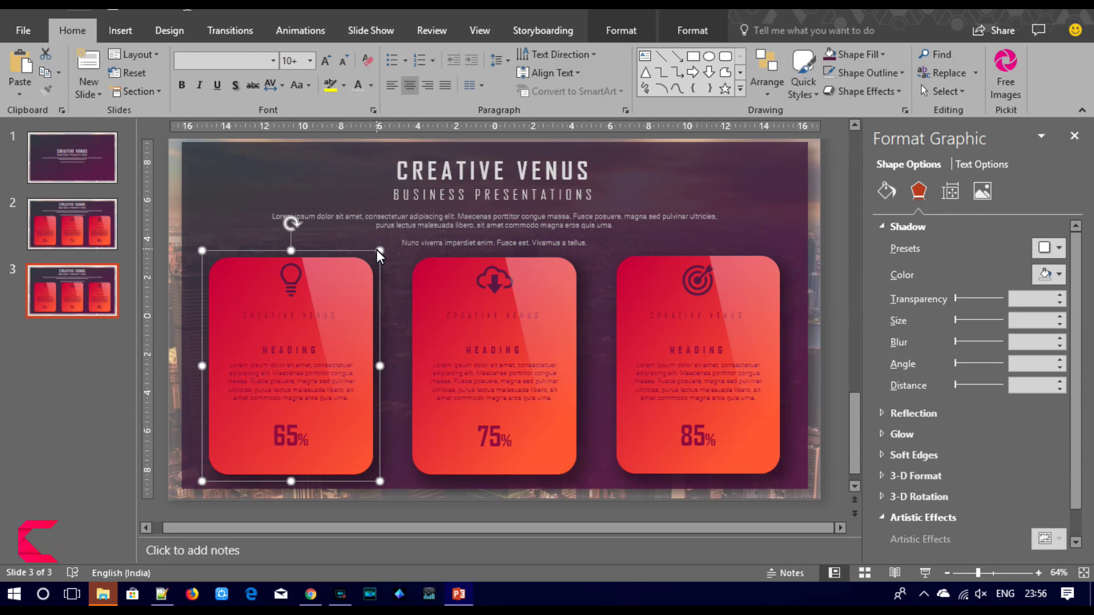
Step: Delete the paragraph under the title on slide 3
left_click(400, 244)
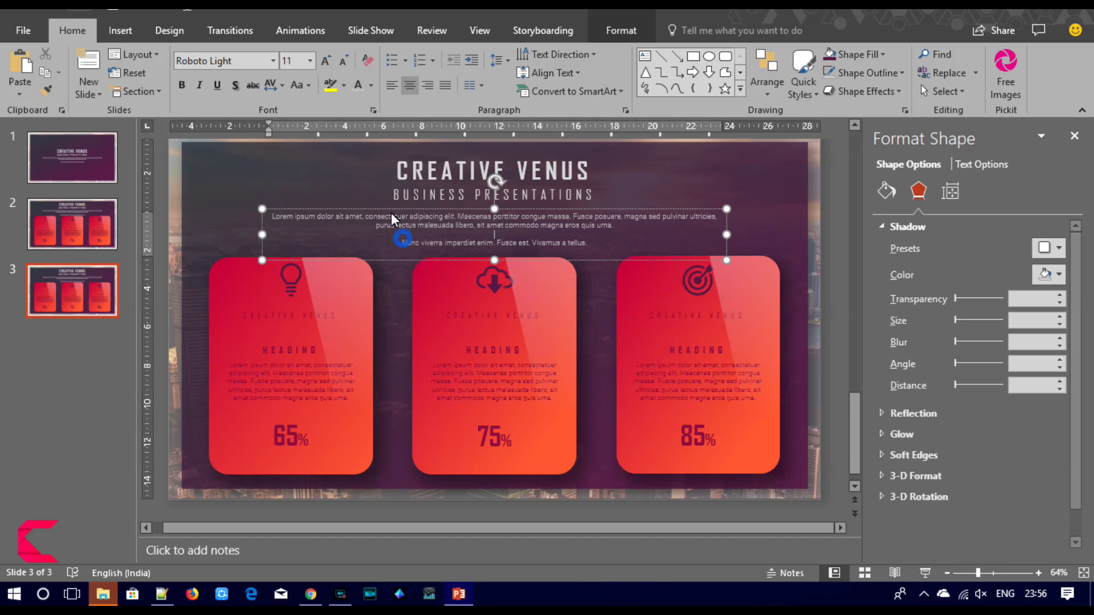
left_click(381, 209)
key("Delete")
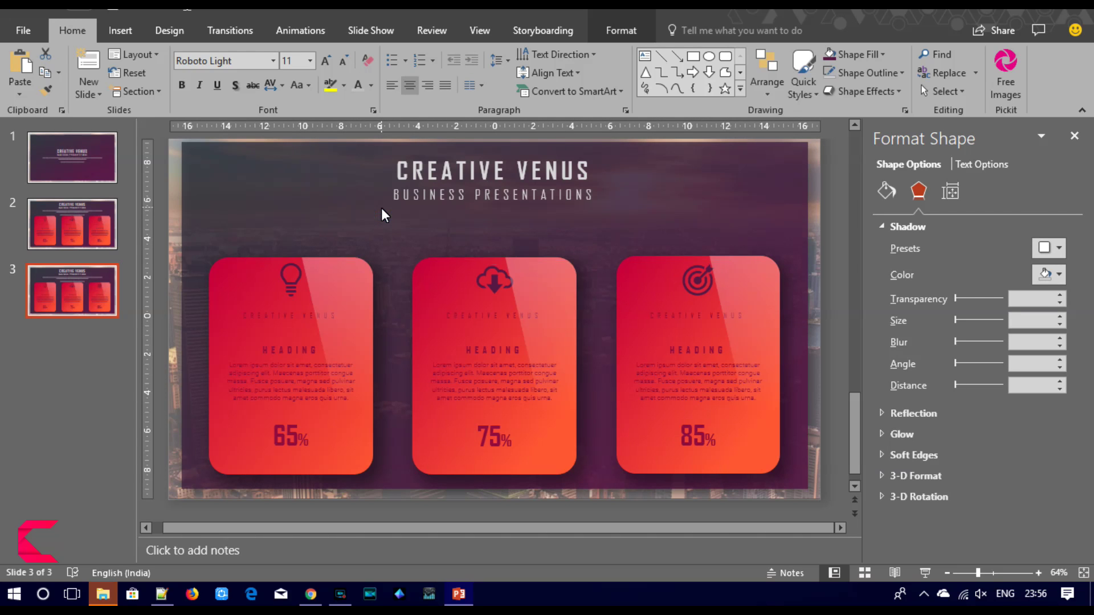
Step: Enlarge the lightbulb 65% card from its corner and position it at the left
left_click(353, 275)
mouse_move(378, 259)
left_mouse_down()
mouse_move(391, 228)
mouse_move(361, 223)
mouse_move(361, 232)
left_mouse_up()
left_click(361, 235)
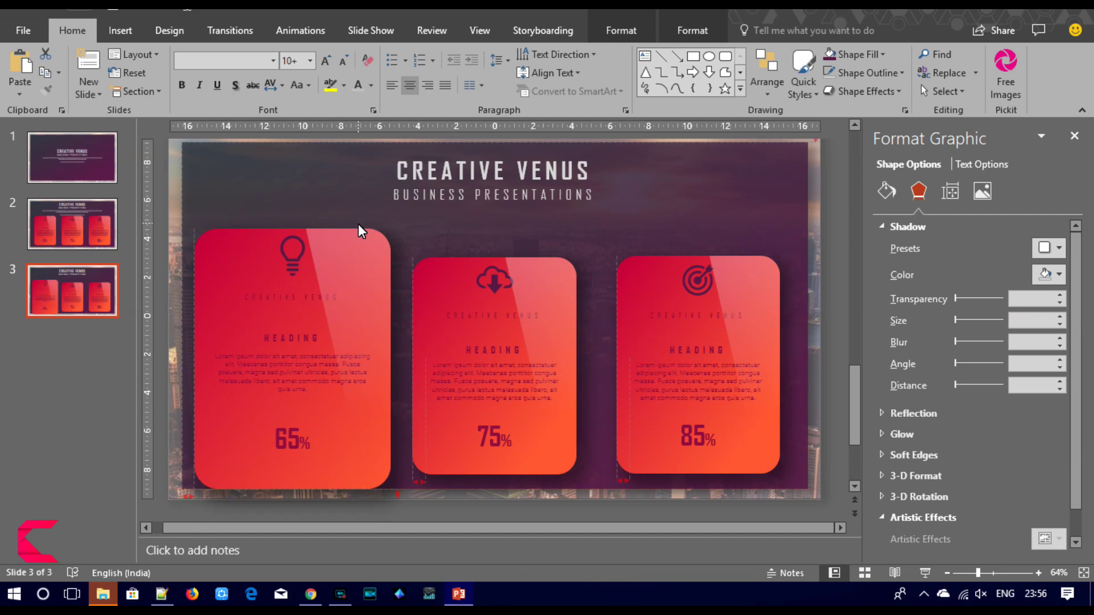
left_click_drag(359, 227, 358, 227)
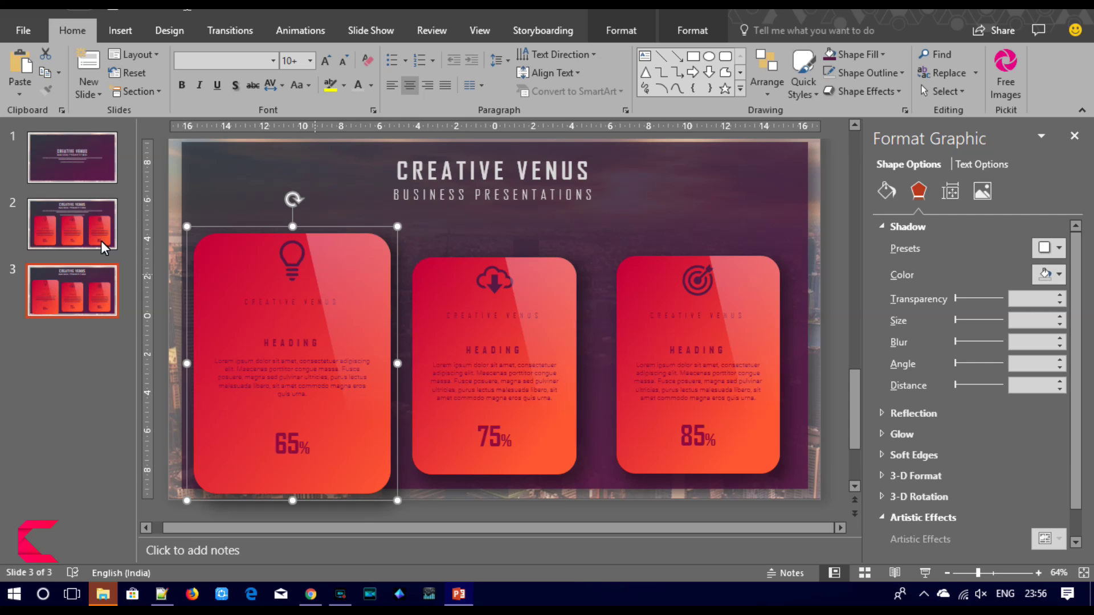
left_click(85, 234)
Step: Duplicate slide 2 and move the copy to fourth position
right_click(64, 228)
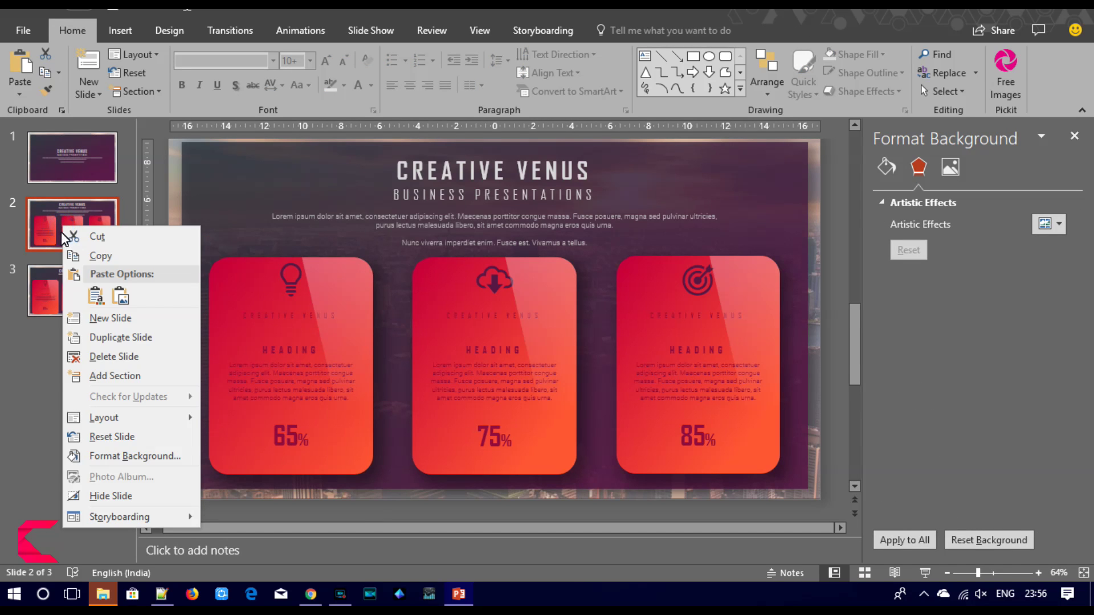
left_click(114, 338)
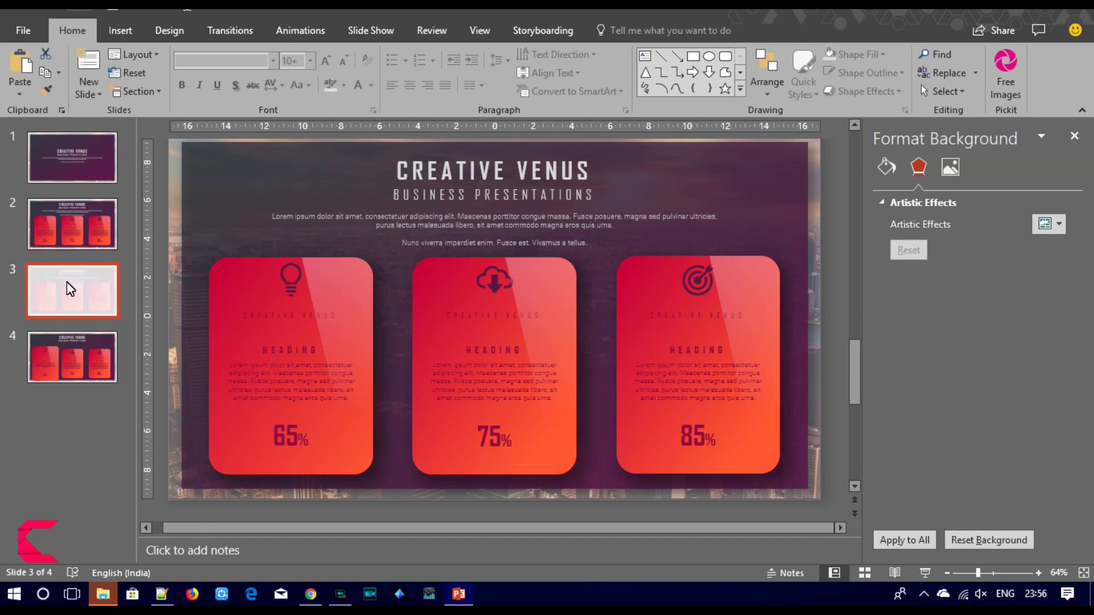
mouse_move(68, 287)
left_mouse_down()
mouse_move(66, 373)
mouse_move(73, 359)
left_mouse_up()
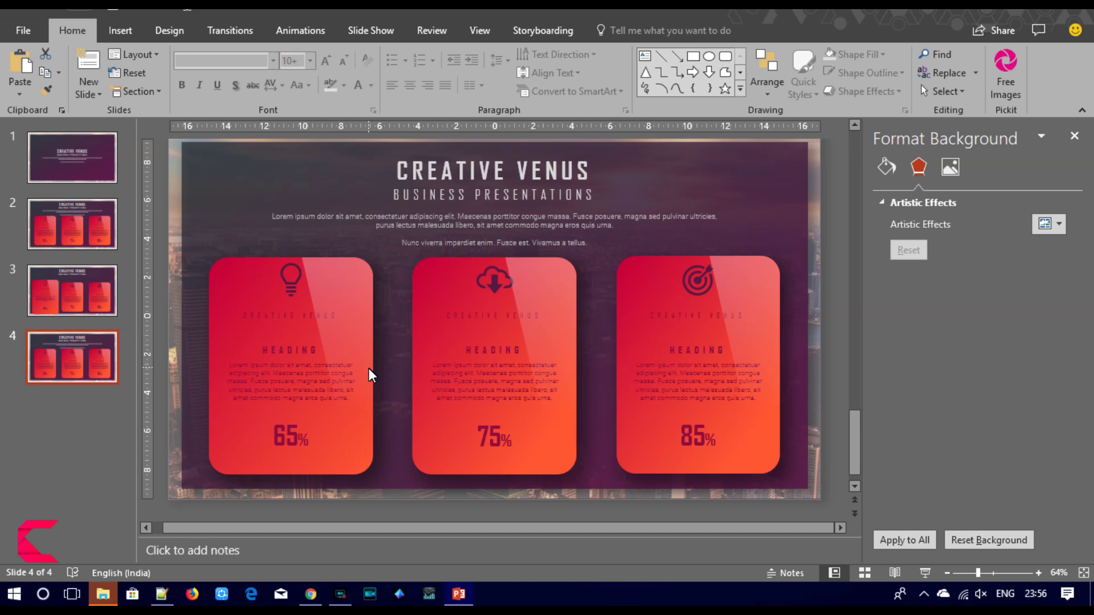
left_click(488, 346)
left_click(475, 216)
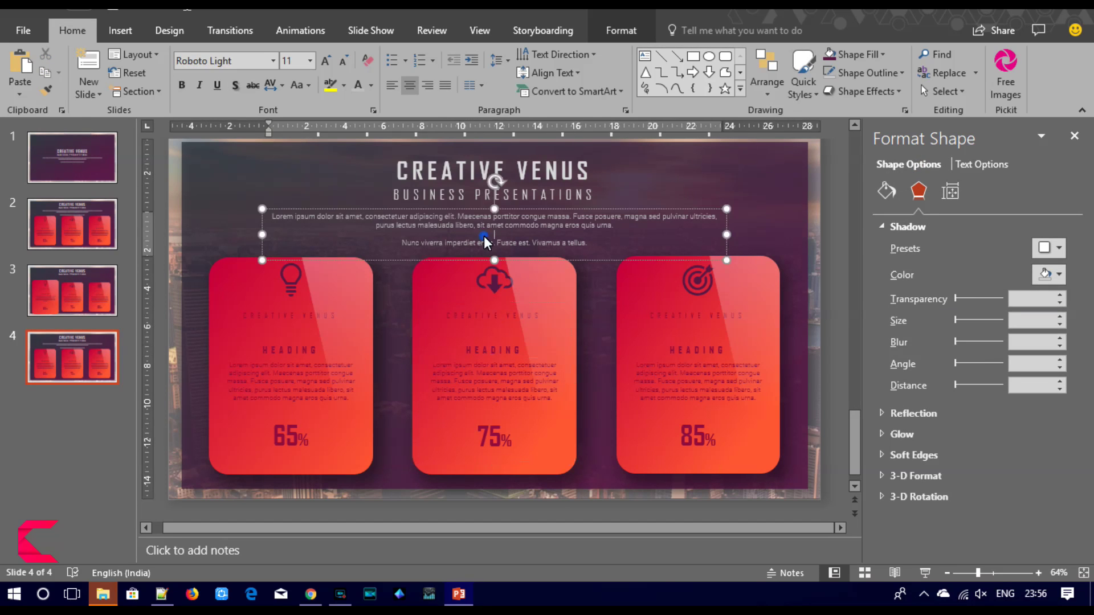
left_click(489, 180)
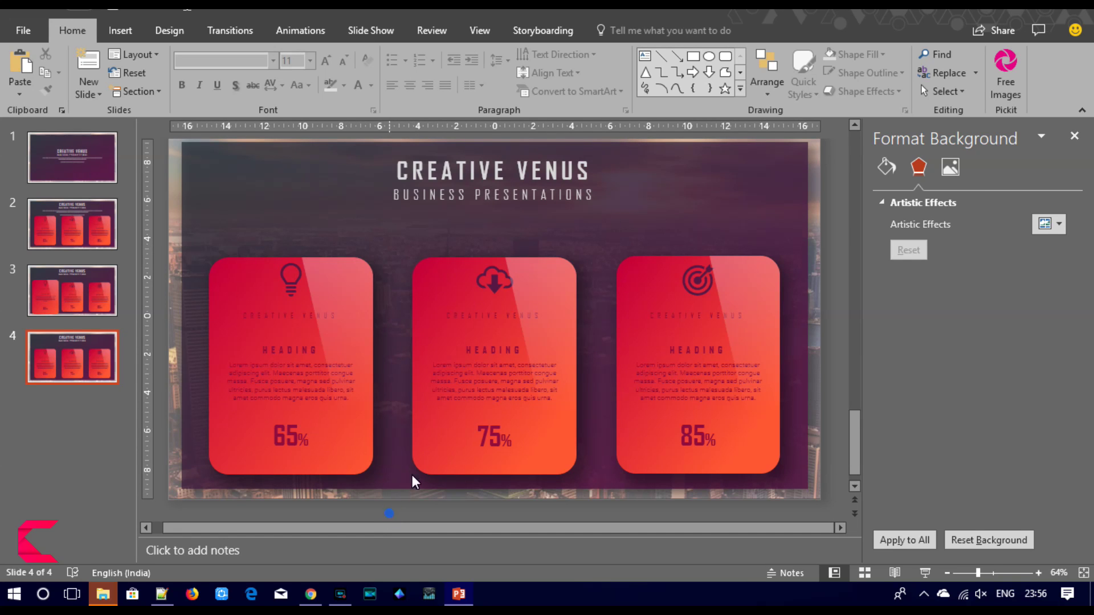
Step: Group the middle 75% card's parts with Ctrl+G and enlarge it
left_click_drag(391, 516, 611, 222)
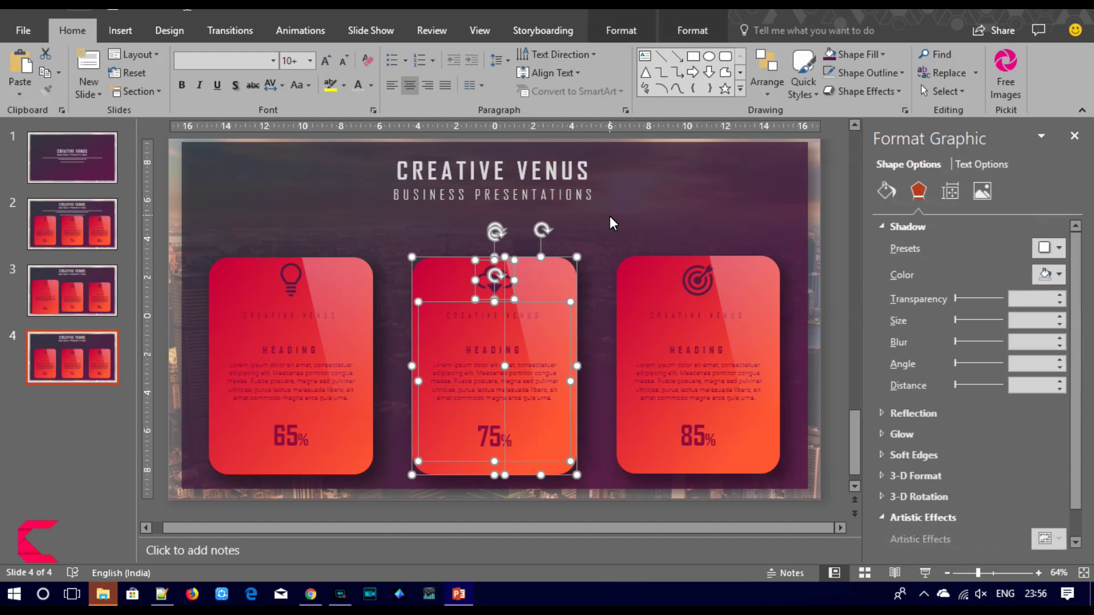
key("ctrl+g")
left_click_drag(583, 250, 592, 243)
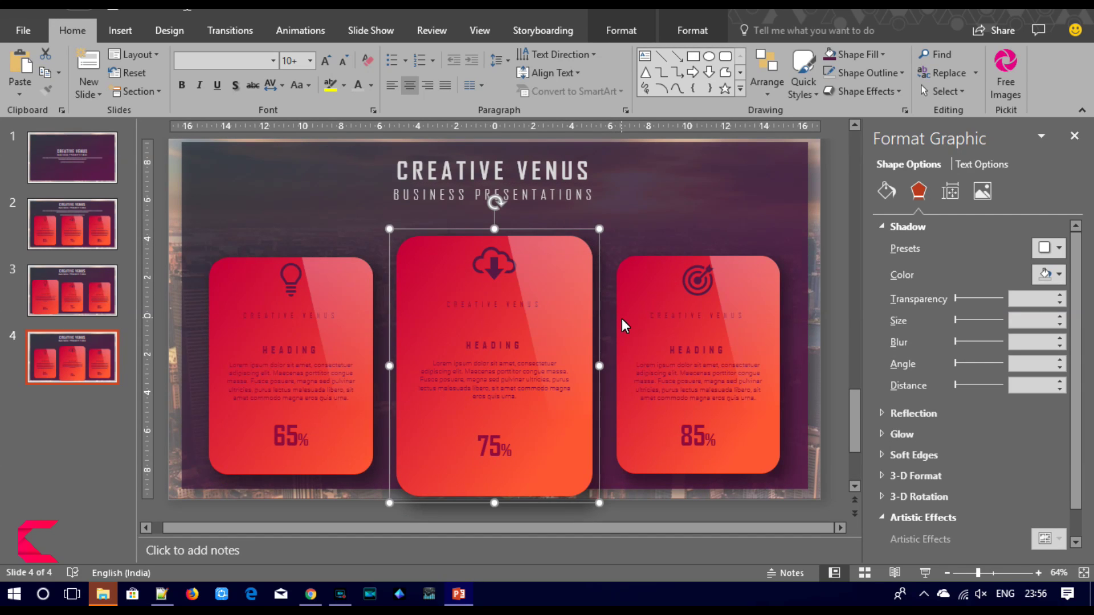
left_click(81, 216)
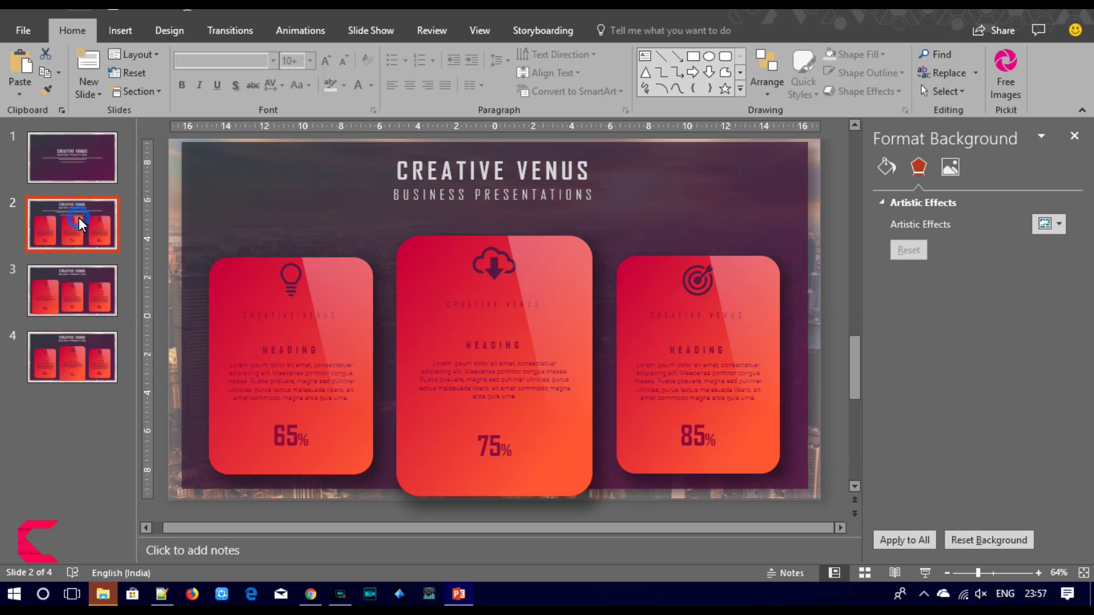
right_click(81, 215)
Step: Duplicate slide 2 as slide 5, then group and enlarge its 85% card
left_click(131, 328)
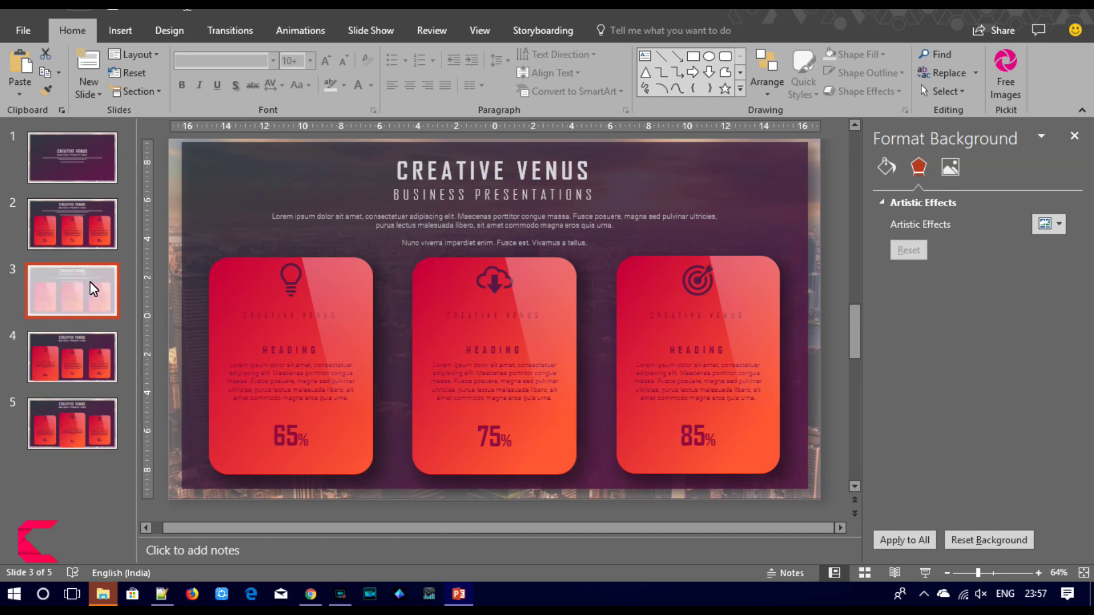
left_click(79, 424)
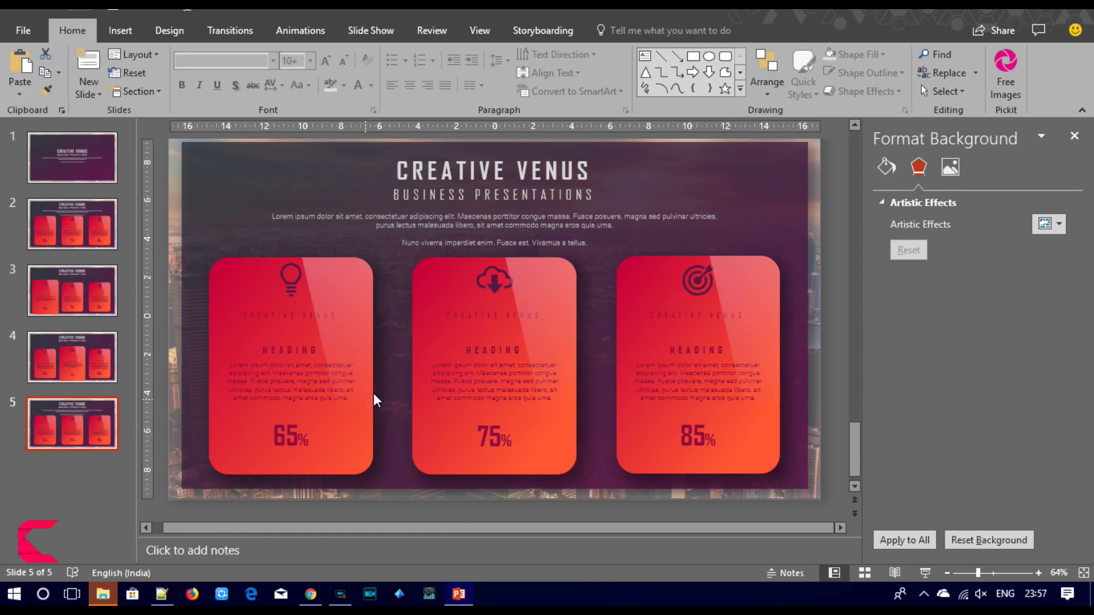
mouse_move(786, 515)
left_mouse_down()
mouse_move(630, 178)
mouse_move(601, 184)
left_mouse_up()
key("ctrl+g")
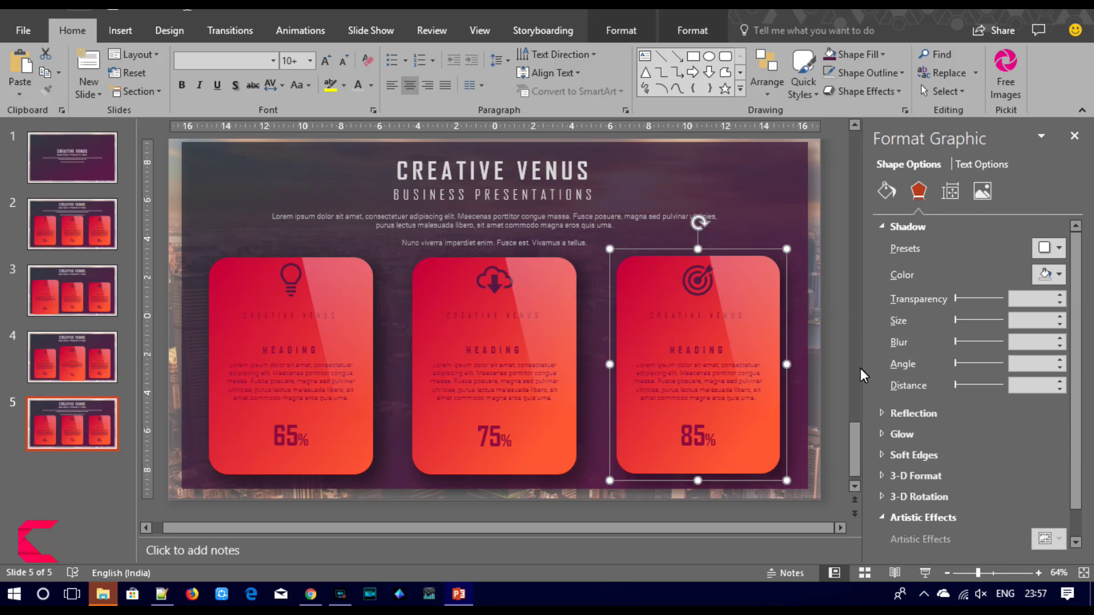
left_click_drag(786, 249, 799, 249)
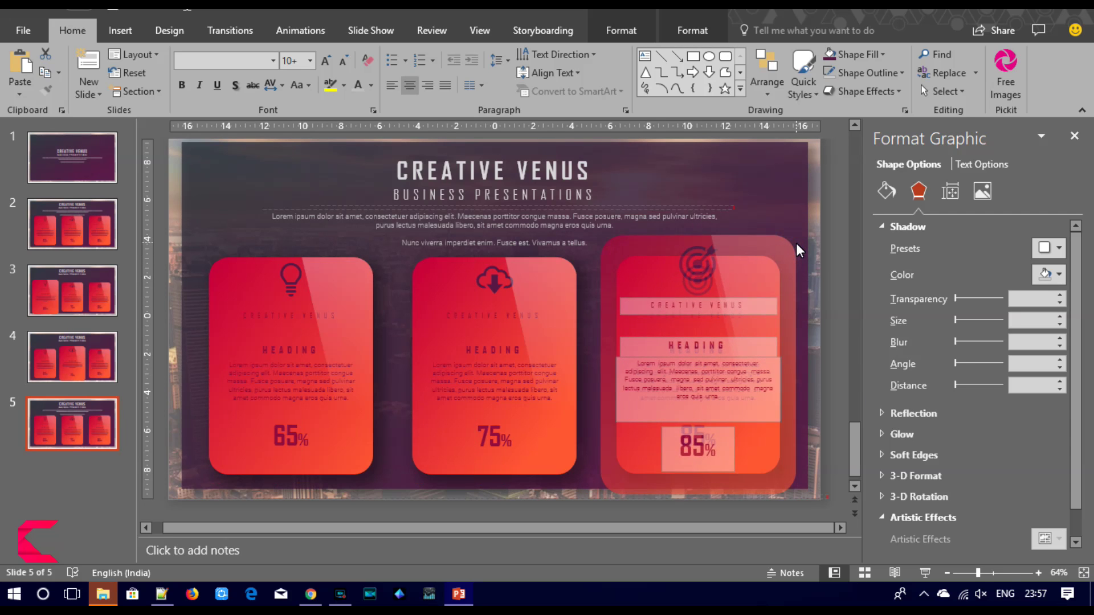
left_click_drag(799, 250, 799, 249)
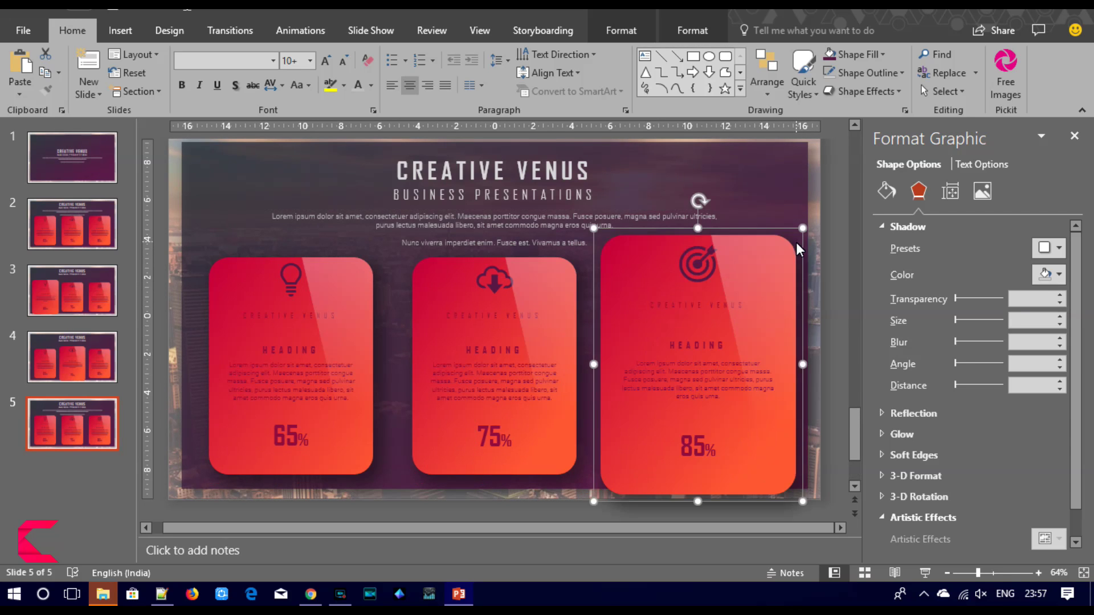
Step: Delete the paragraph under the title on slide 5
left_click(544, 217)
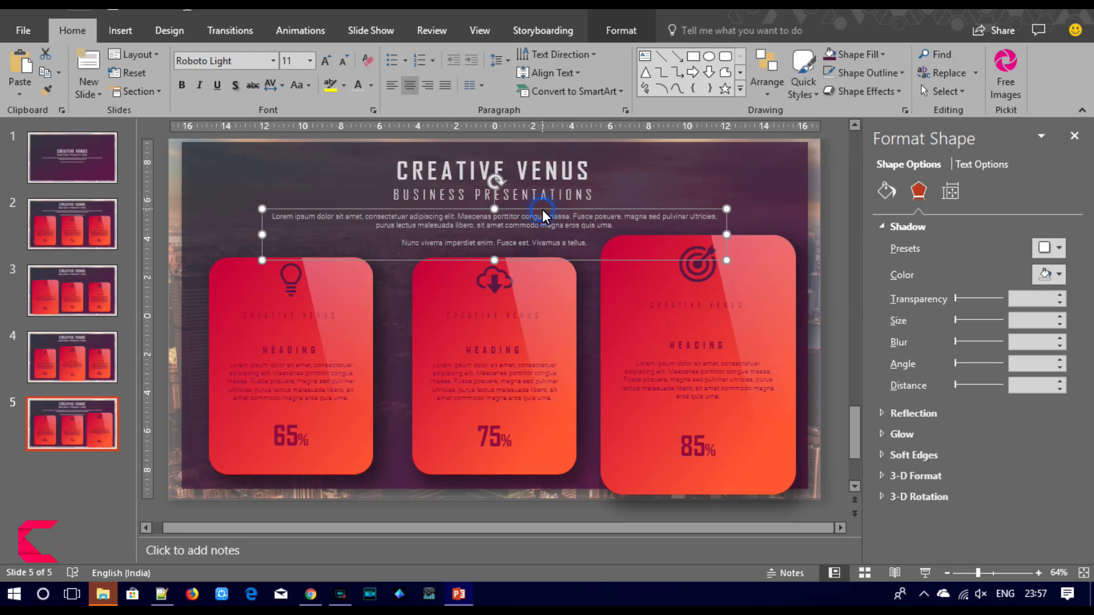
key("Delete")
left_click(631, 245)
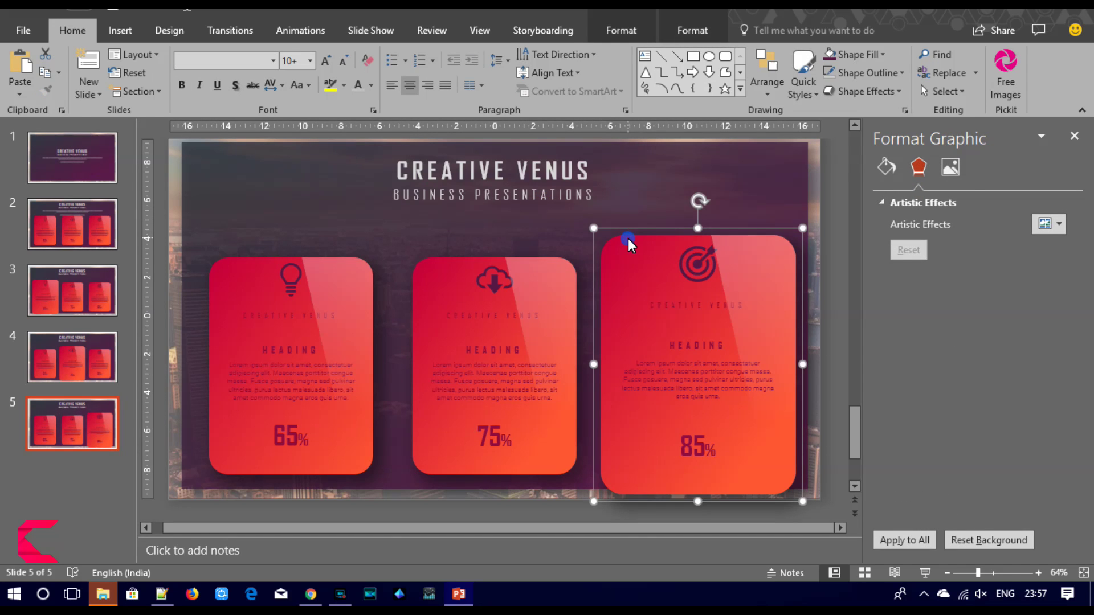
left_click(675, 30)
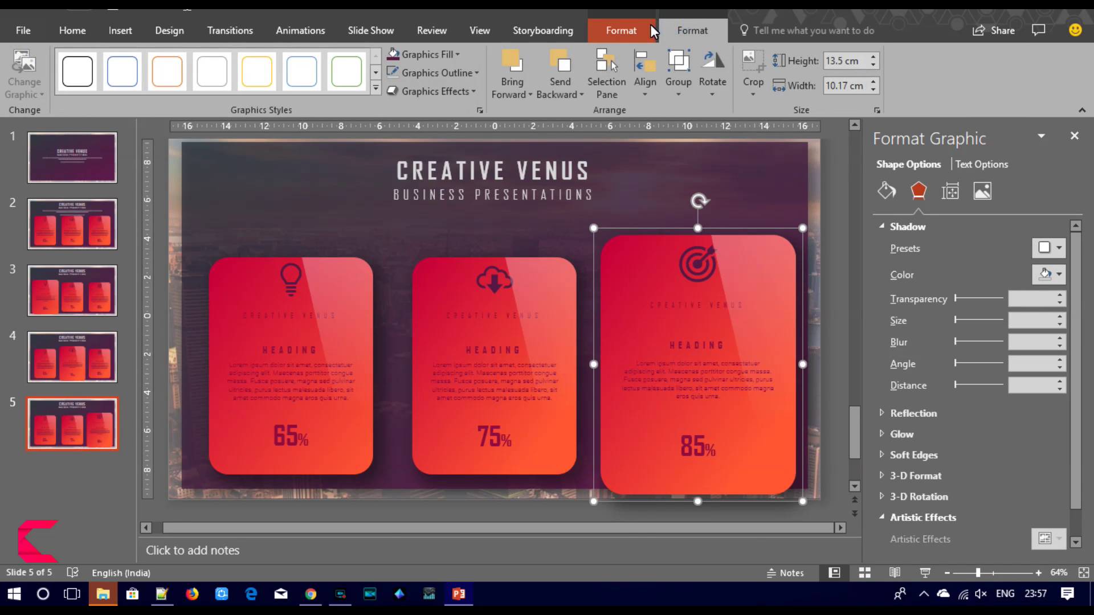
left_click(79, 159)
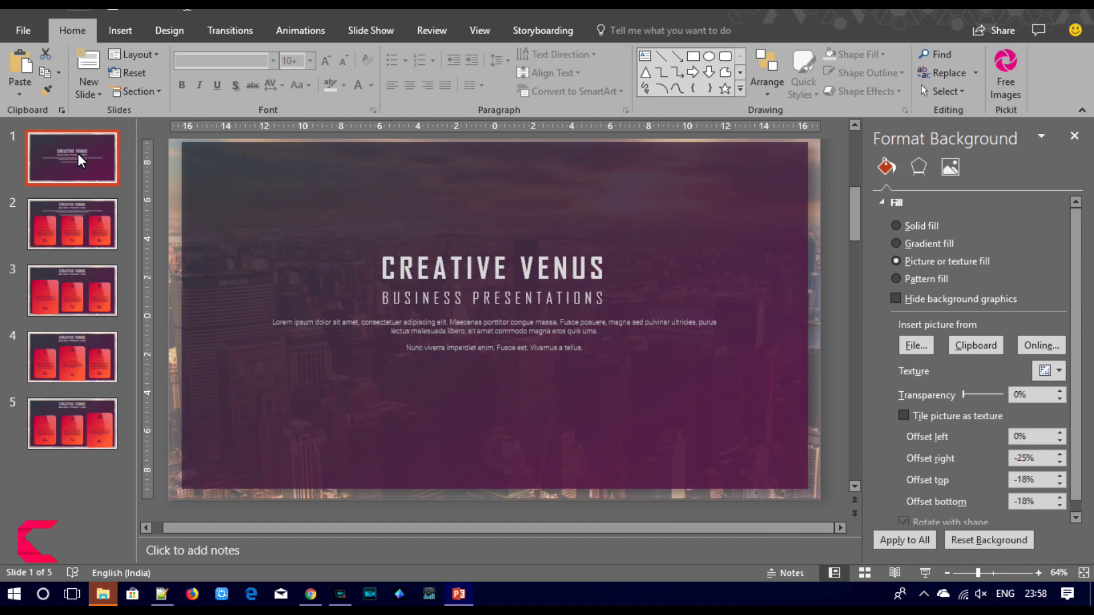
Step: Copy the title slide and paste it after slide 5 as slide 6
key("ctrl+c")
left_click(77, 462)
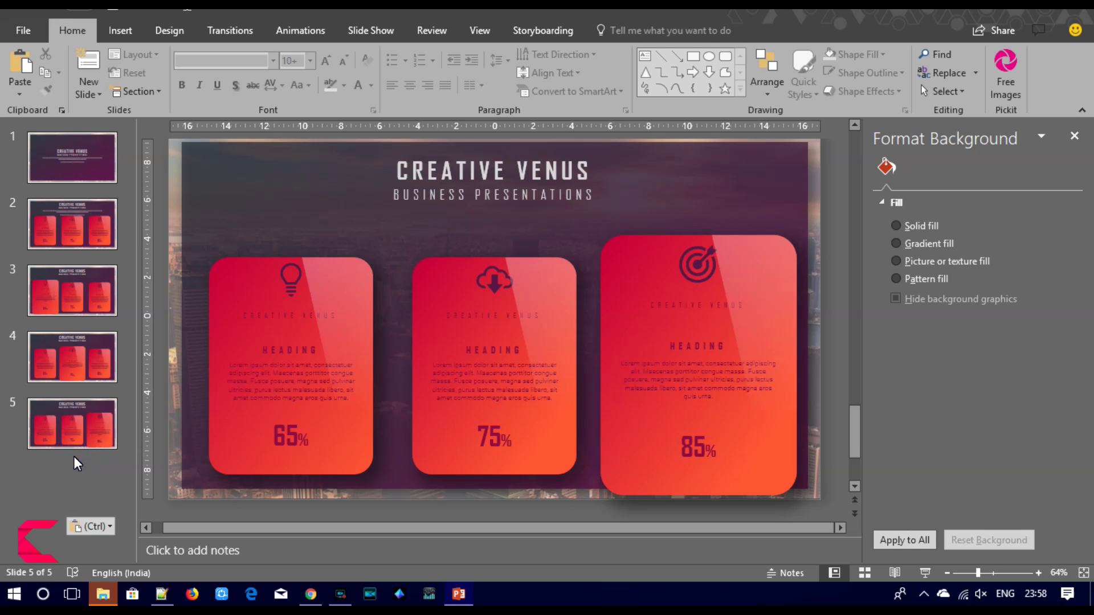
key("ctrl+v")
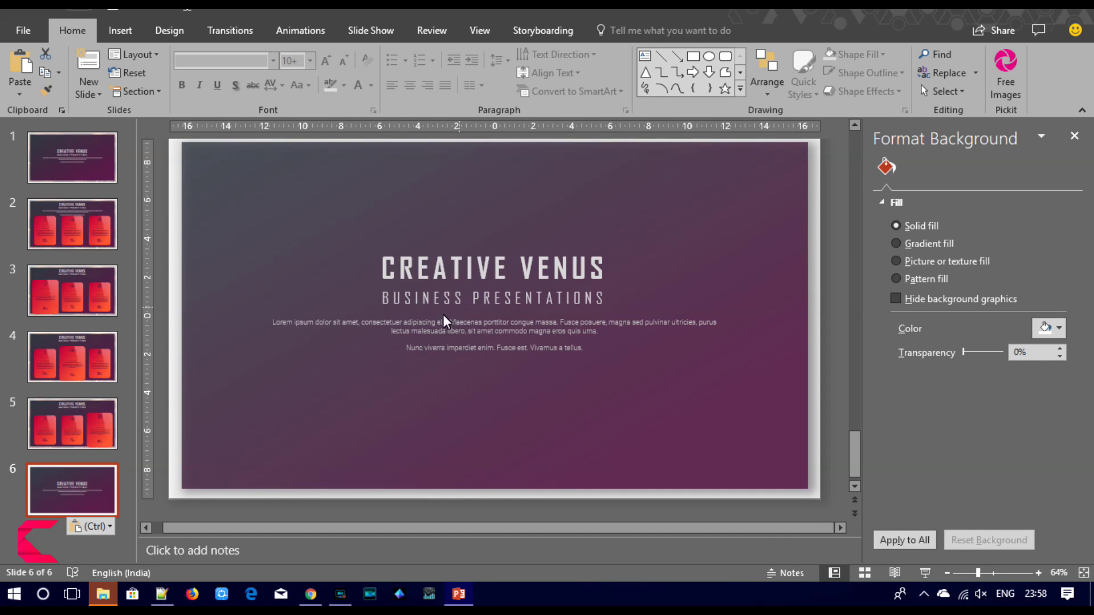
Step: Replace the closing slide's body text with 'If you like it then please subscribe'
triple_click(429, 330)
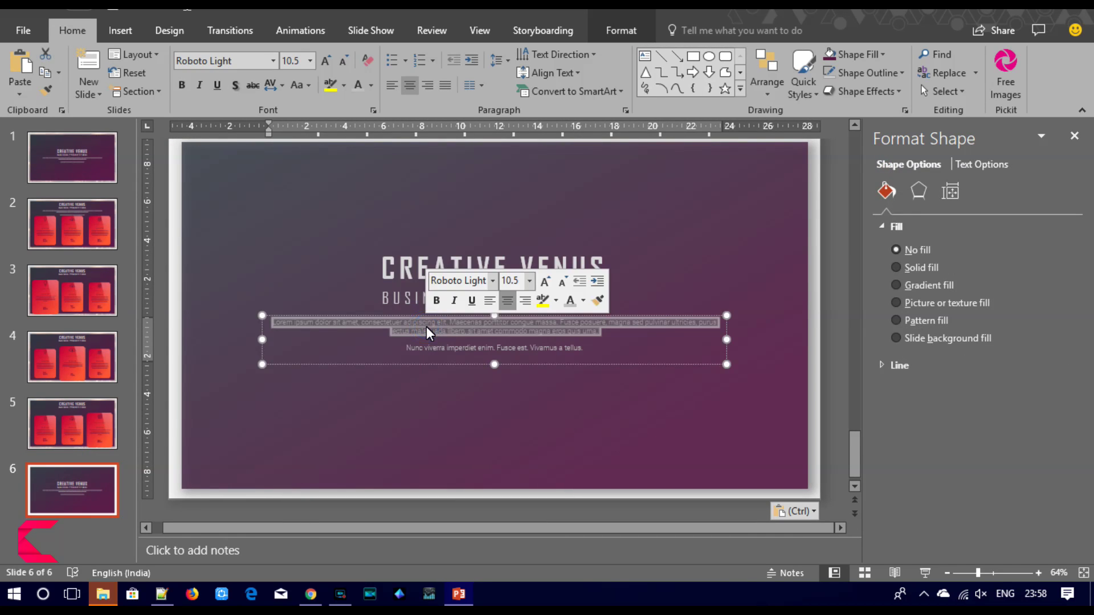
key("ctrl+a")
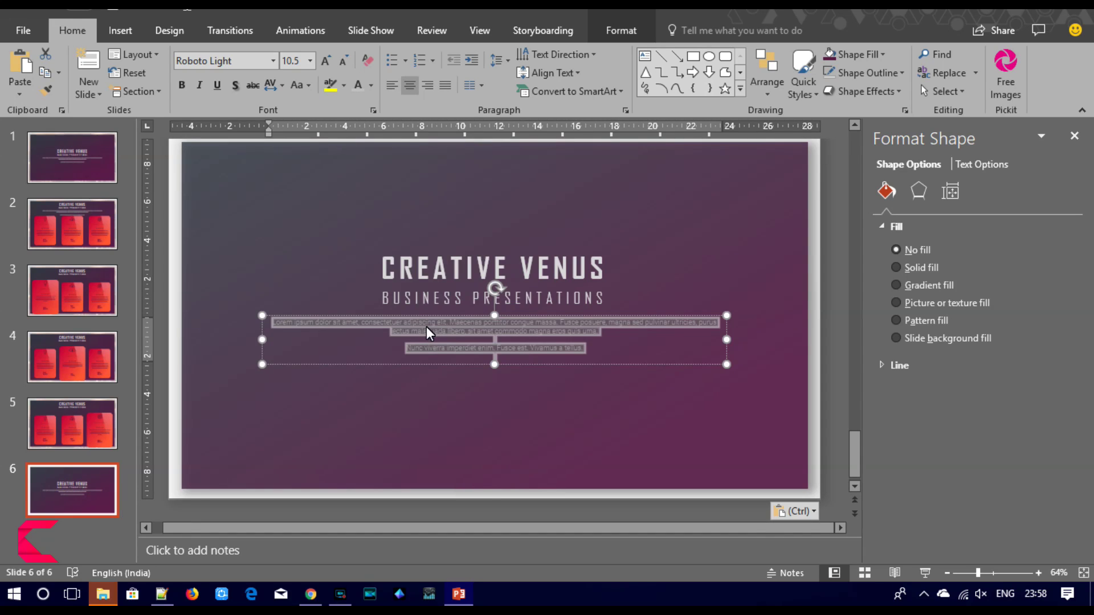
key("Delete")
type("If you like it then please subs")
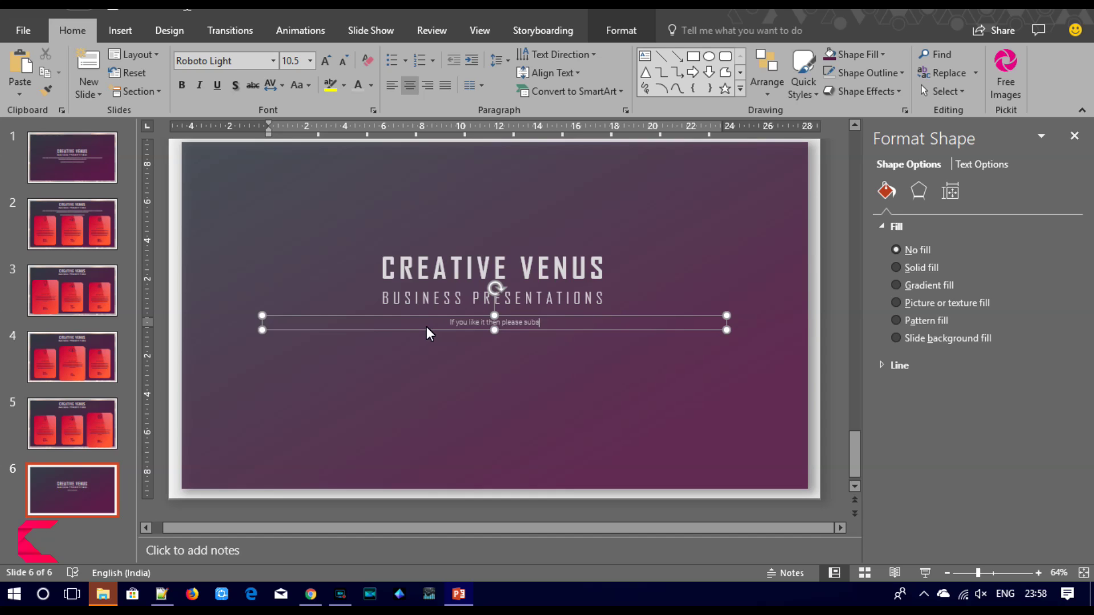
type("cribe")
Step: Enlarge the subscribe line to 24 pt and end it with a period
key("ctrl+a")
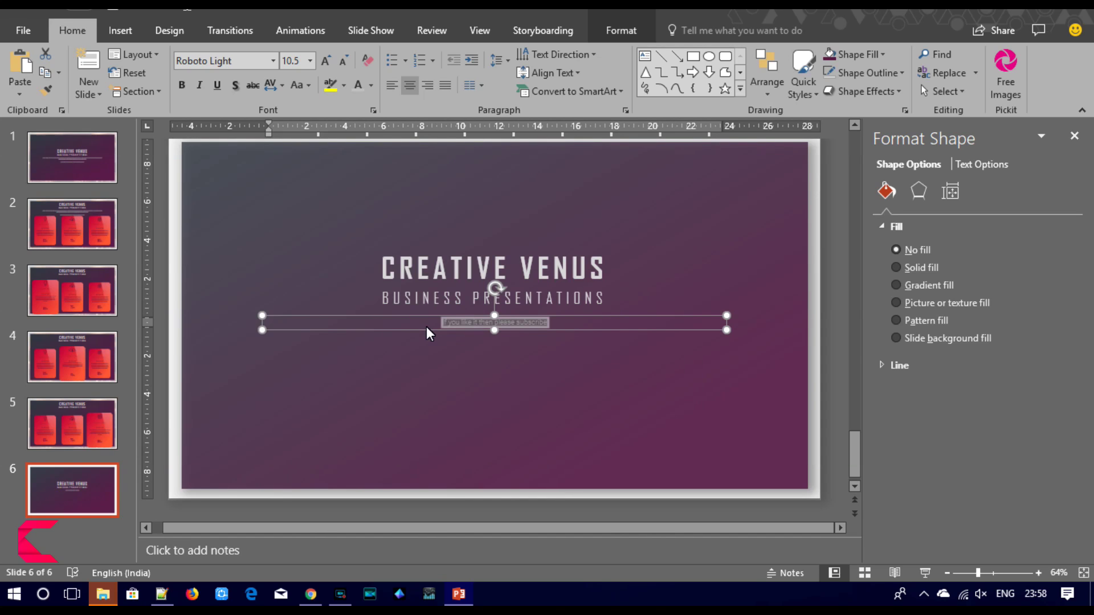
left_click(332, 65)
left_click(332, 65)
left_click(332, 65)
left_click(333, 65)
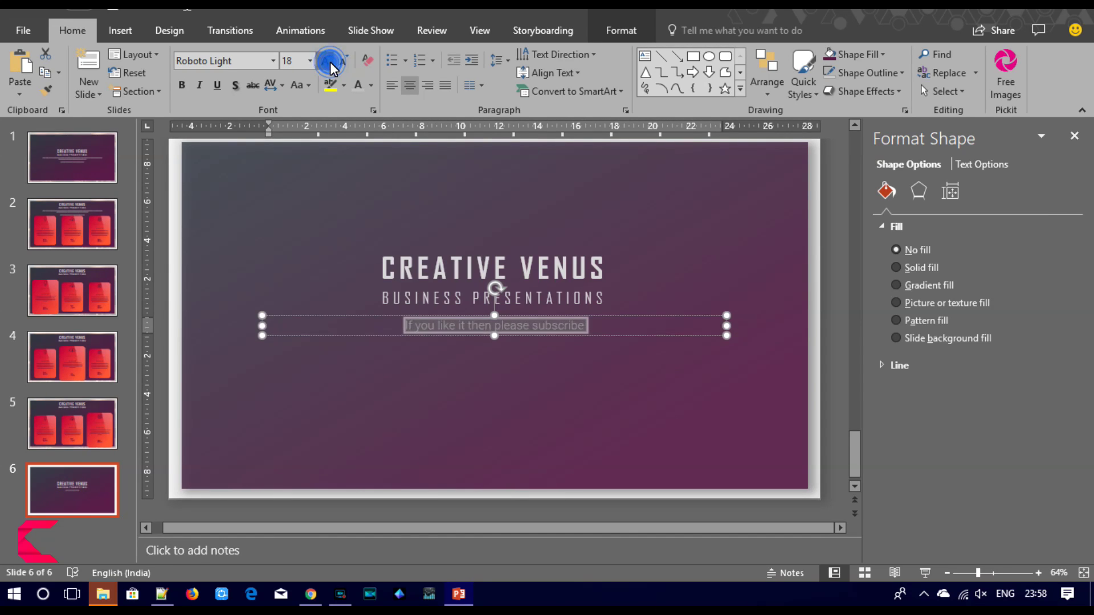
left_click(332, 65)
left_click(332, 65)
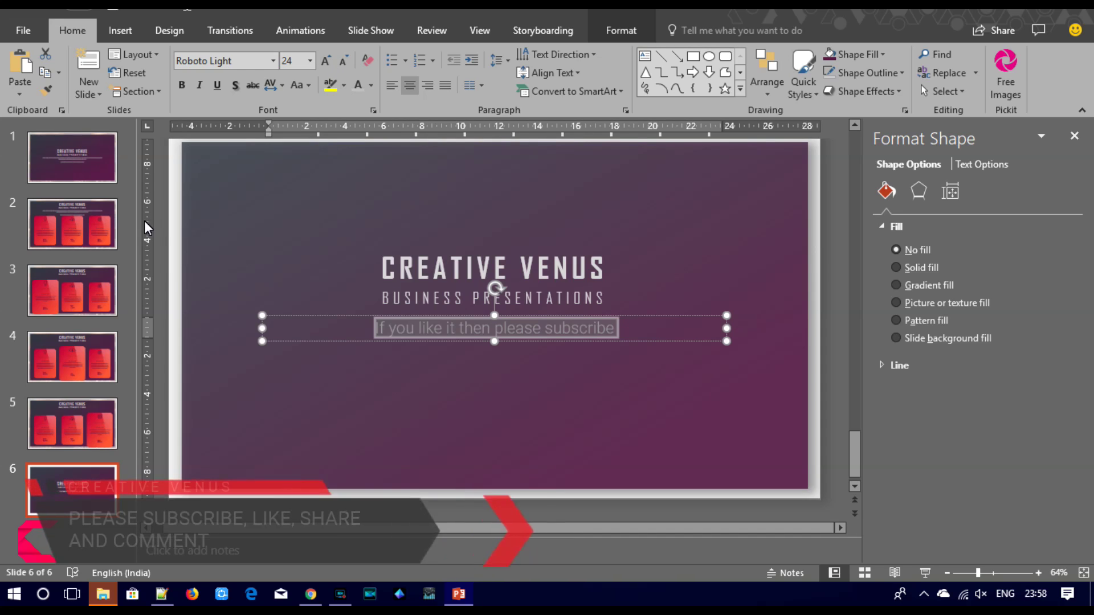
left_click(163, 229)
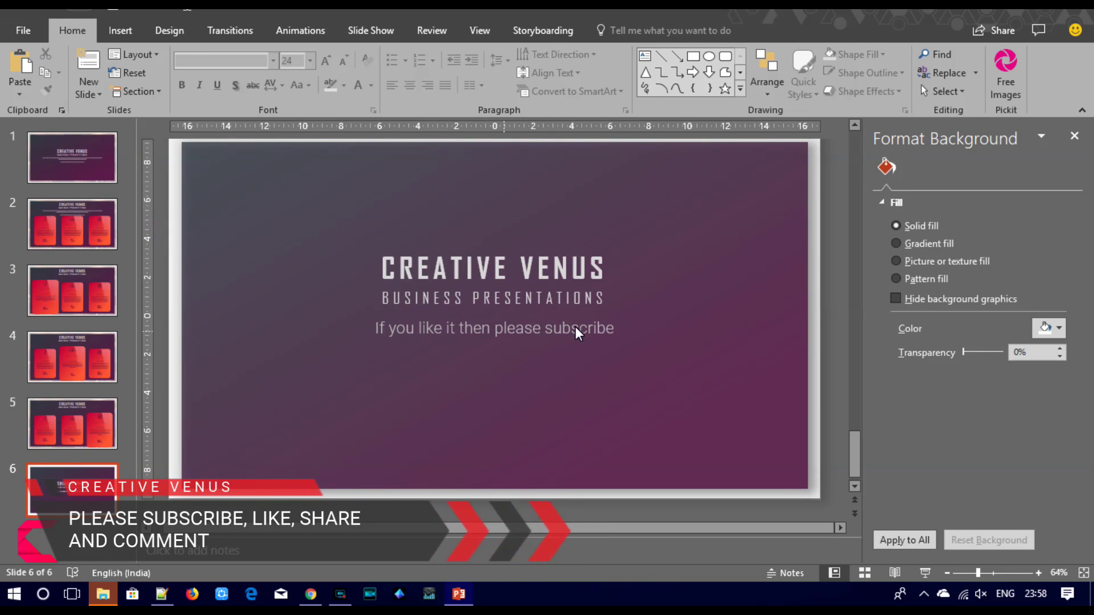
left_click(615, 337)
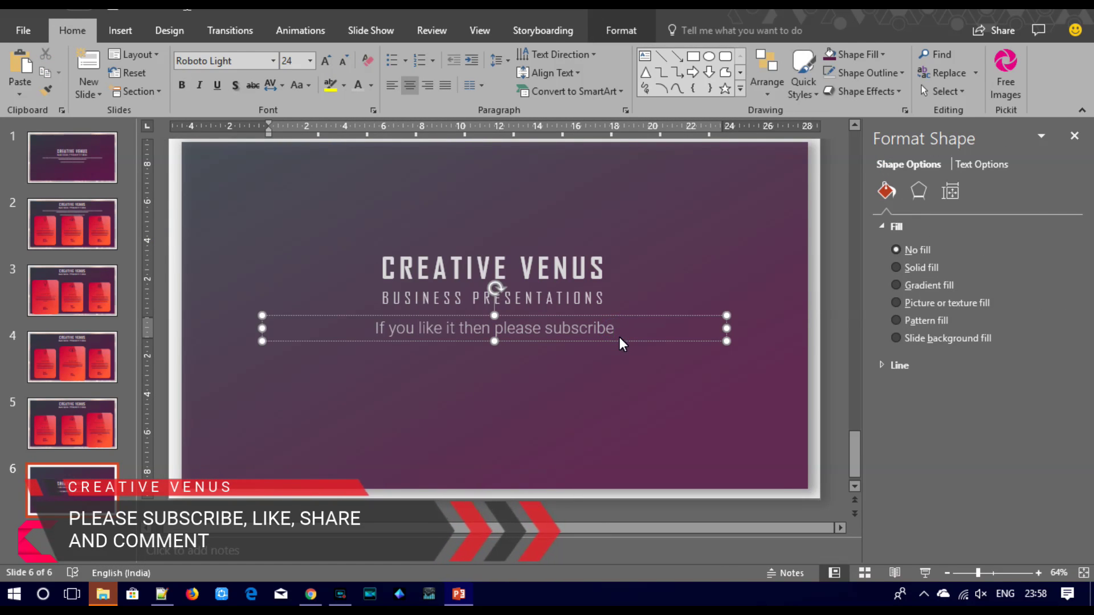
type(".")
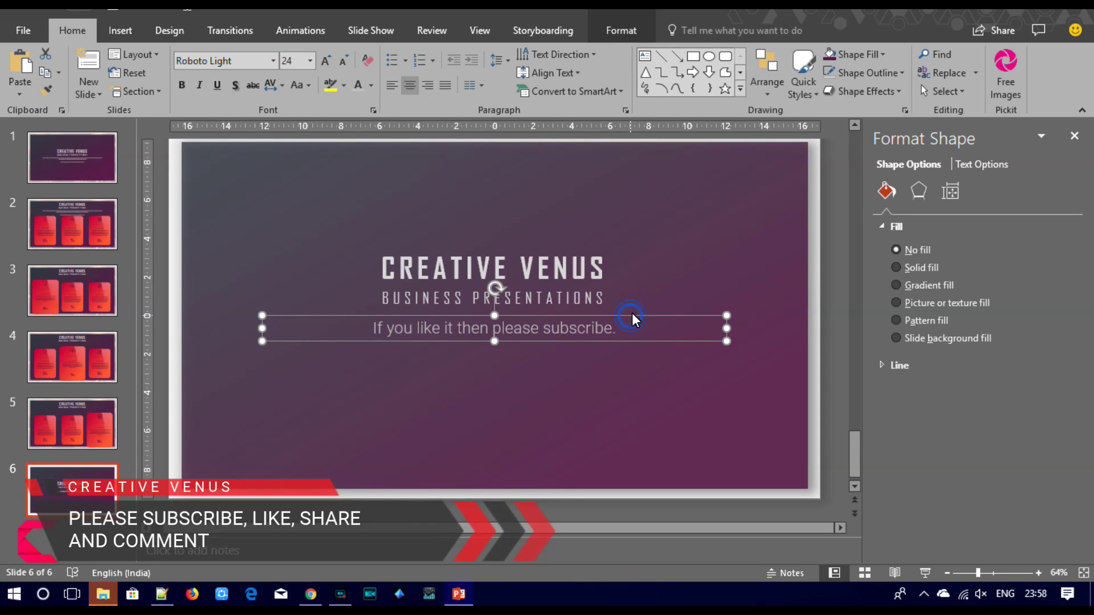
left_click(835, 336)
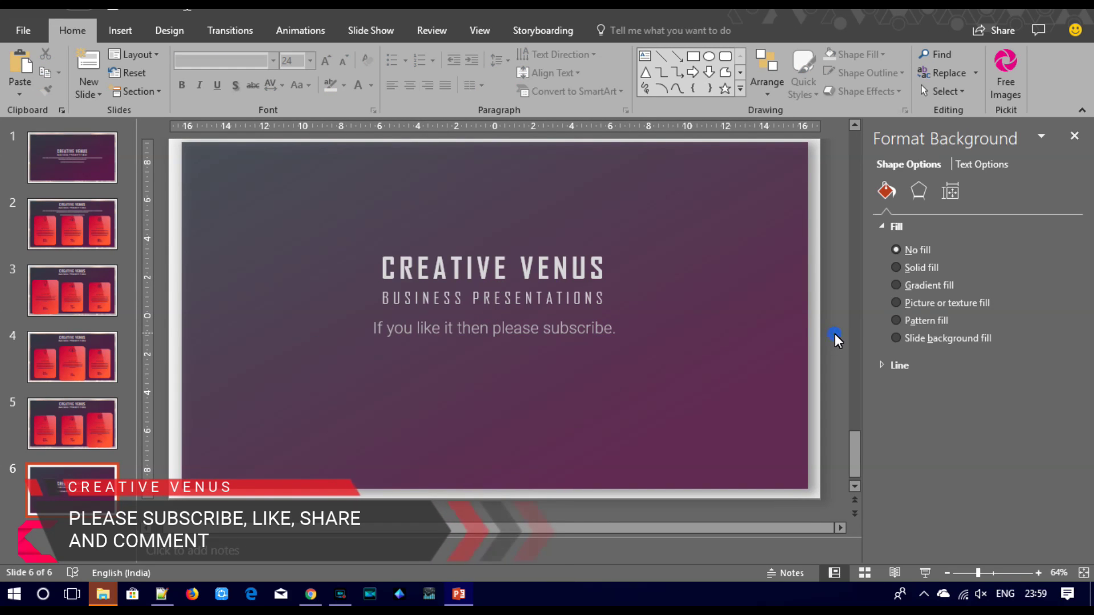
Step: Apply the Morph transition to all six slides and start the show from slide 1
left_click(79, 178)
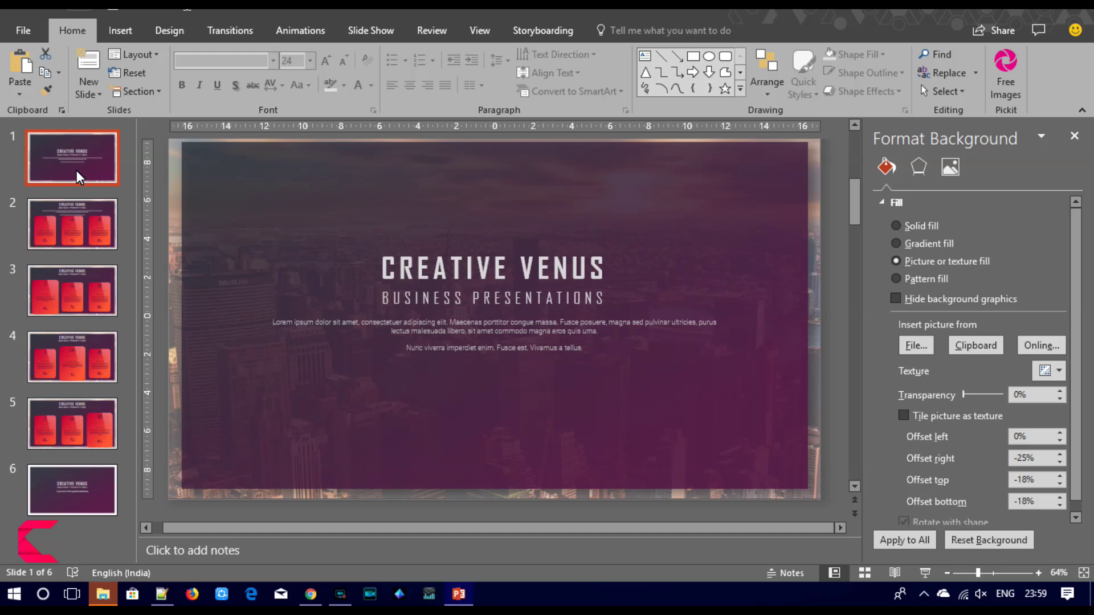
key("ctrl+a")
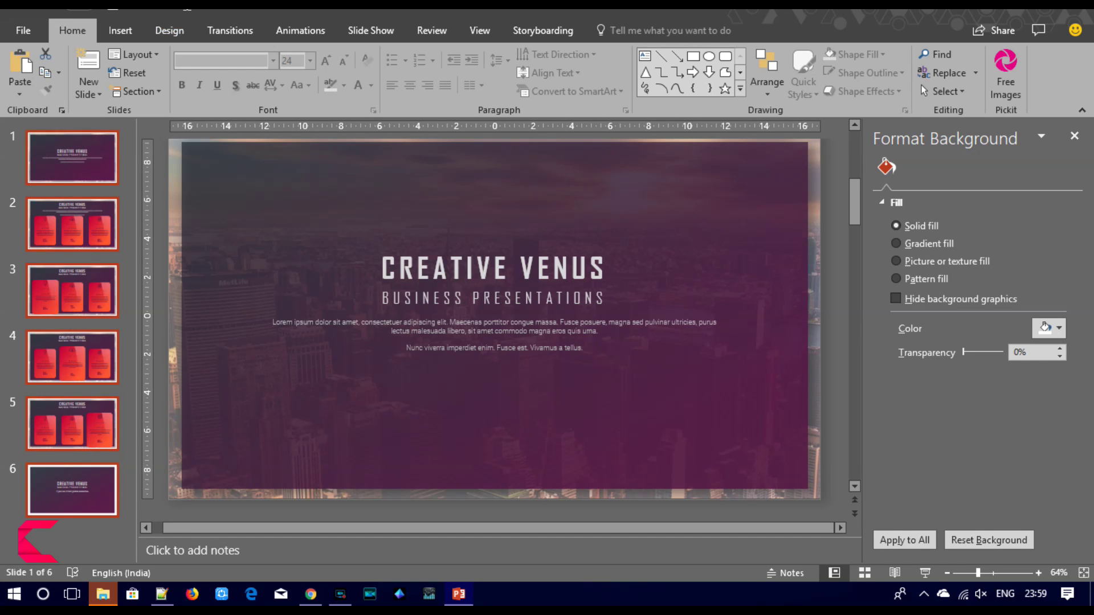
left_click(228, 30)
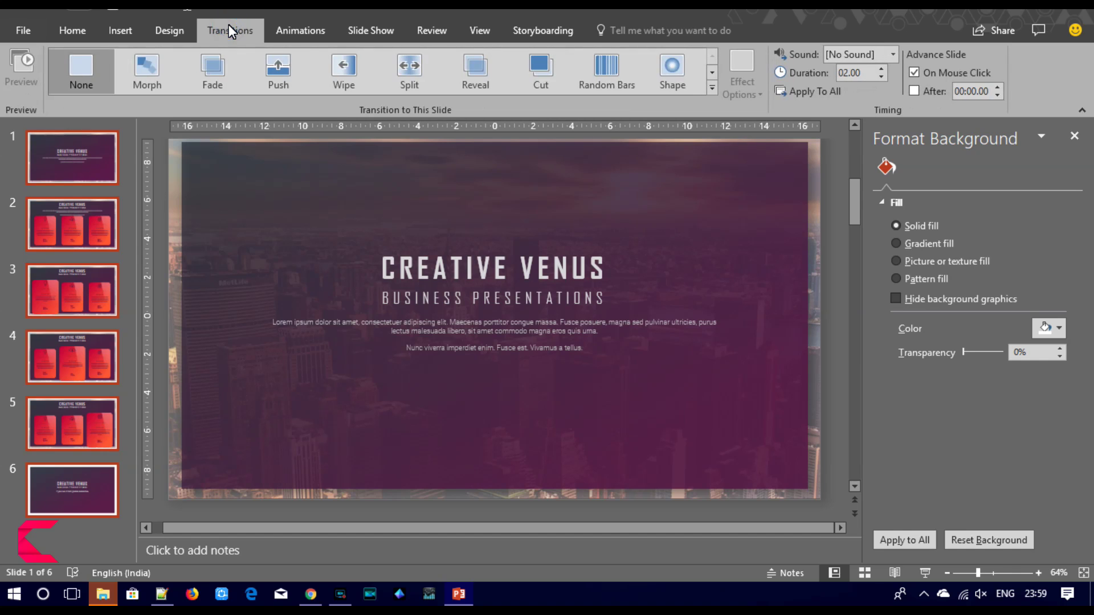
left_click(153, 73)
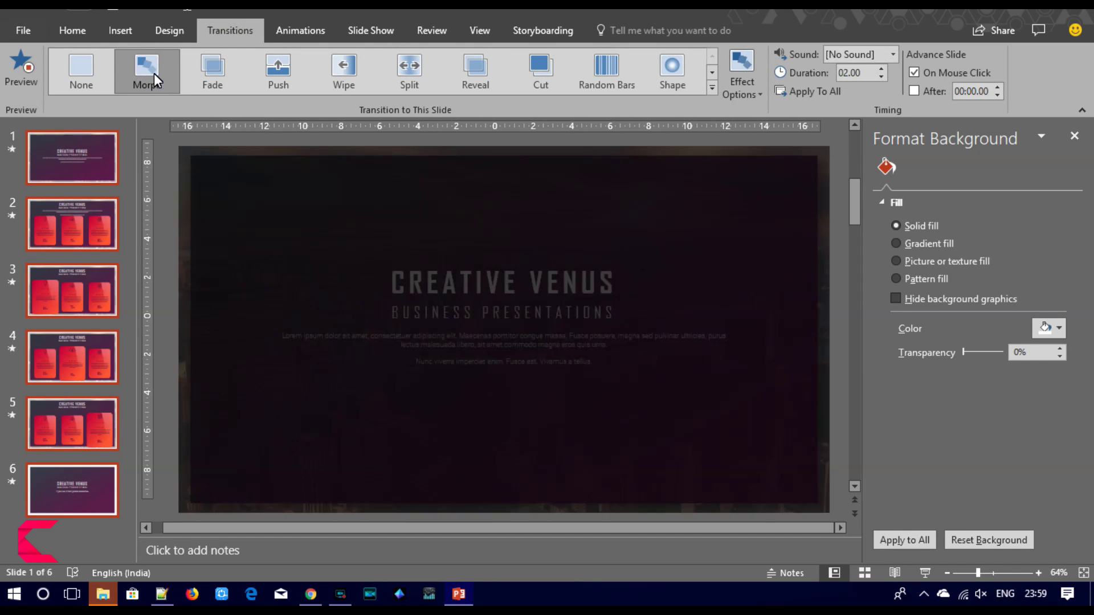
left_click(73, 173)
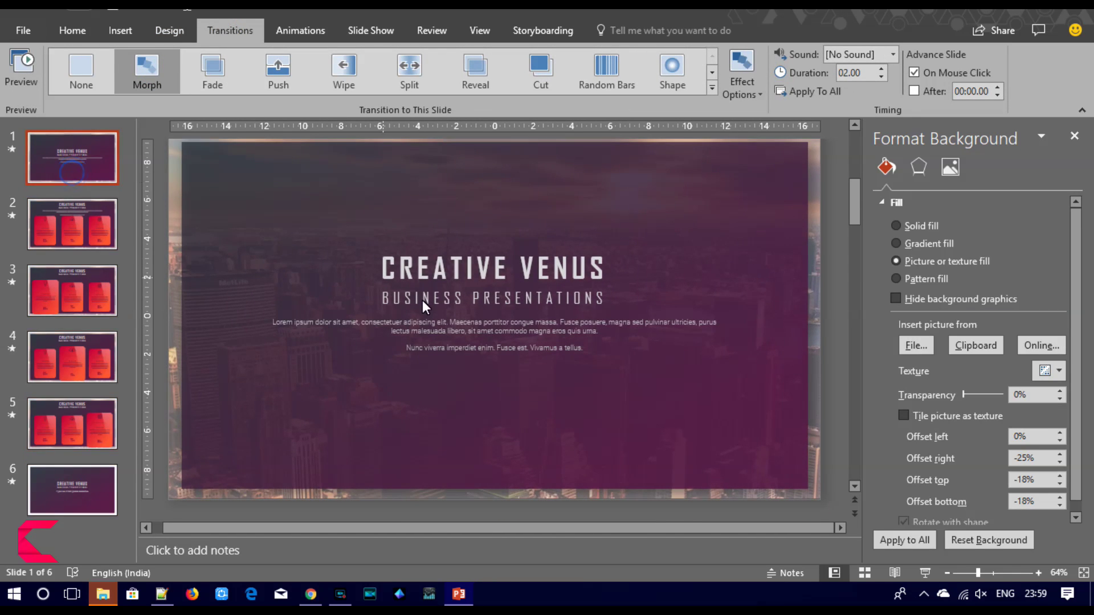
left_click(925, 575)
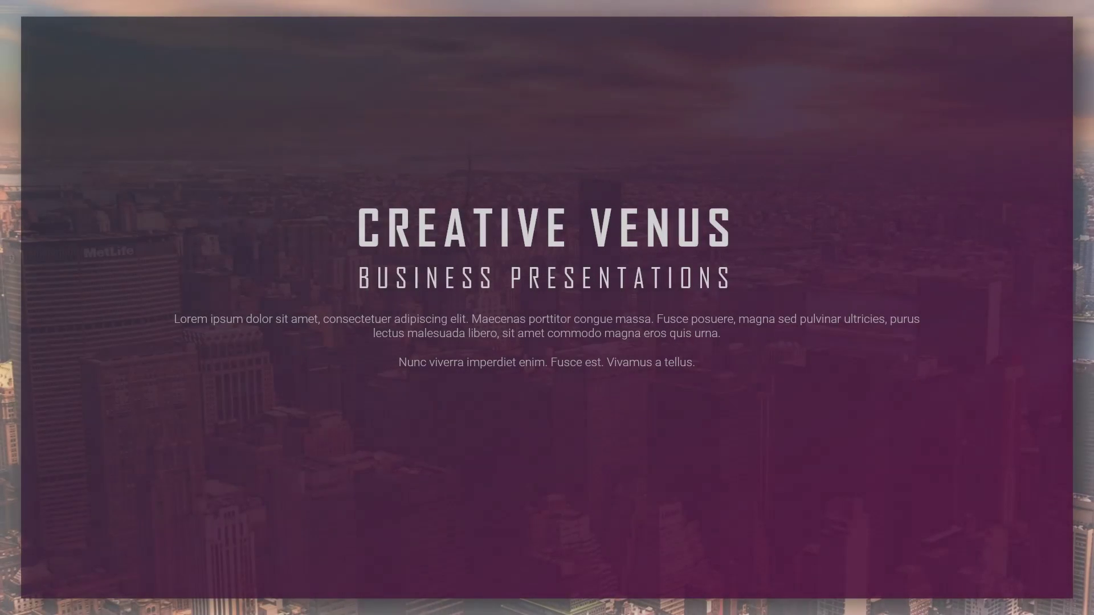
Step: Advance the show through the 65%, 75% and 85% card slides to the subscribe slide
key("Right")
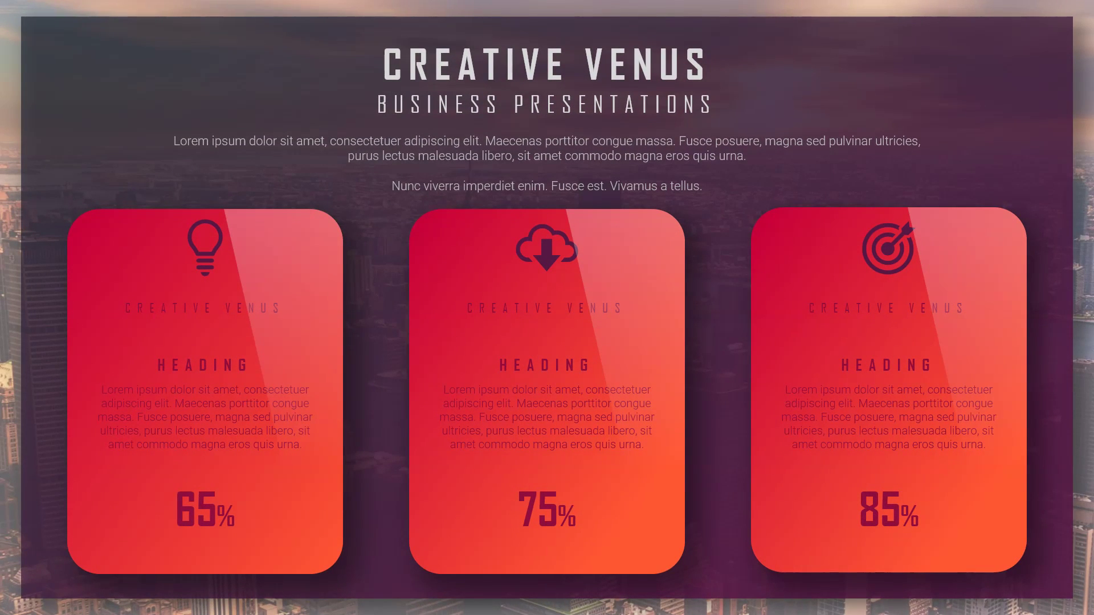
key("Right")
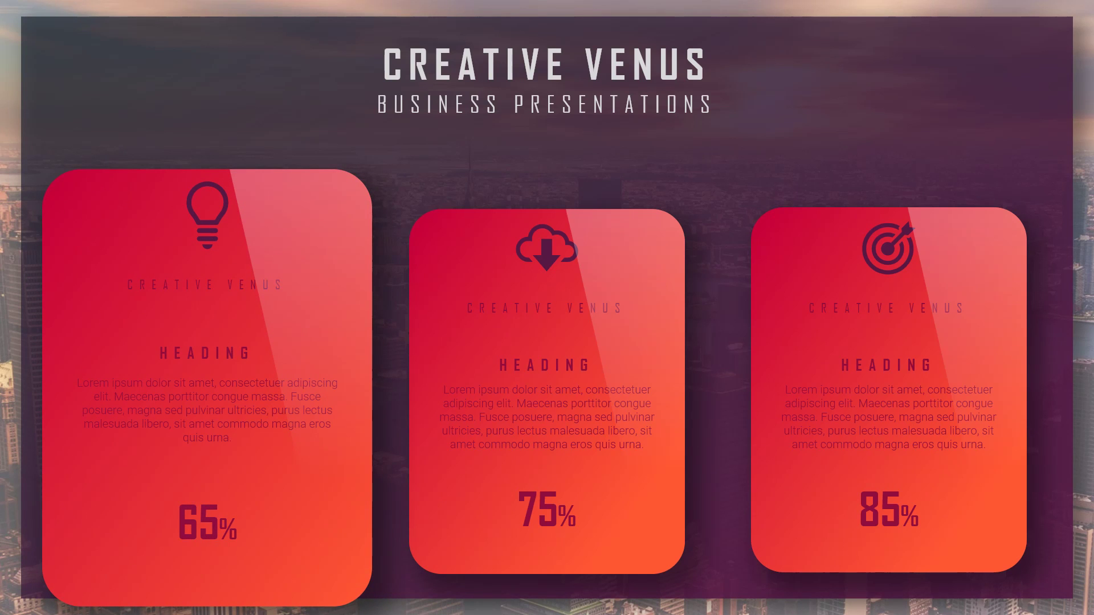
key("Right")
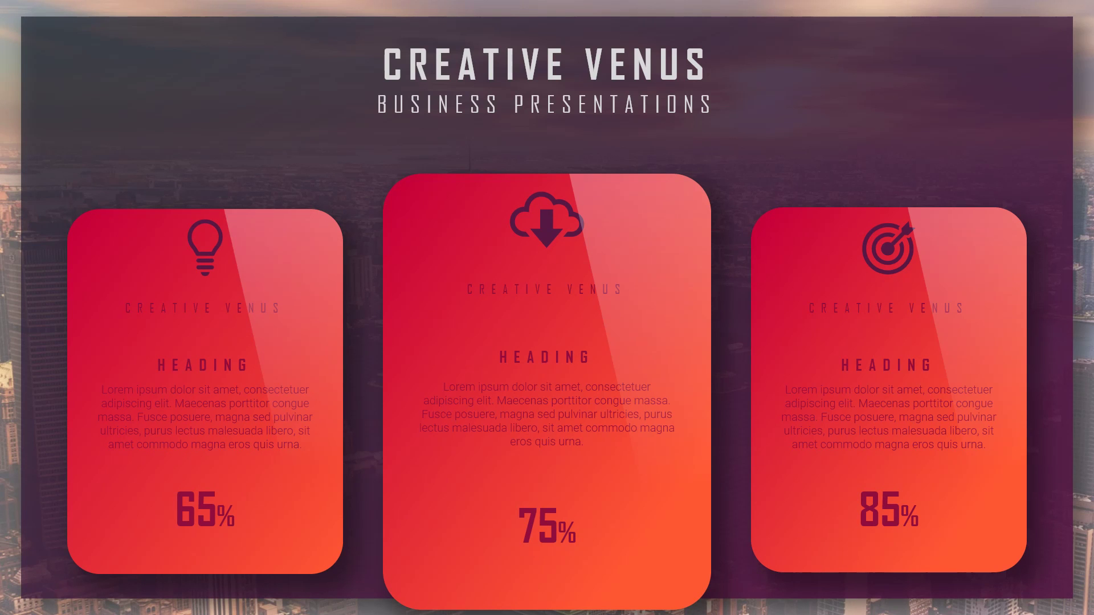
key("Right")
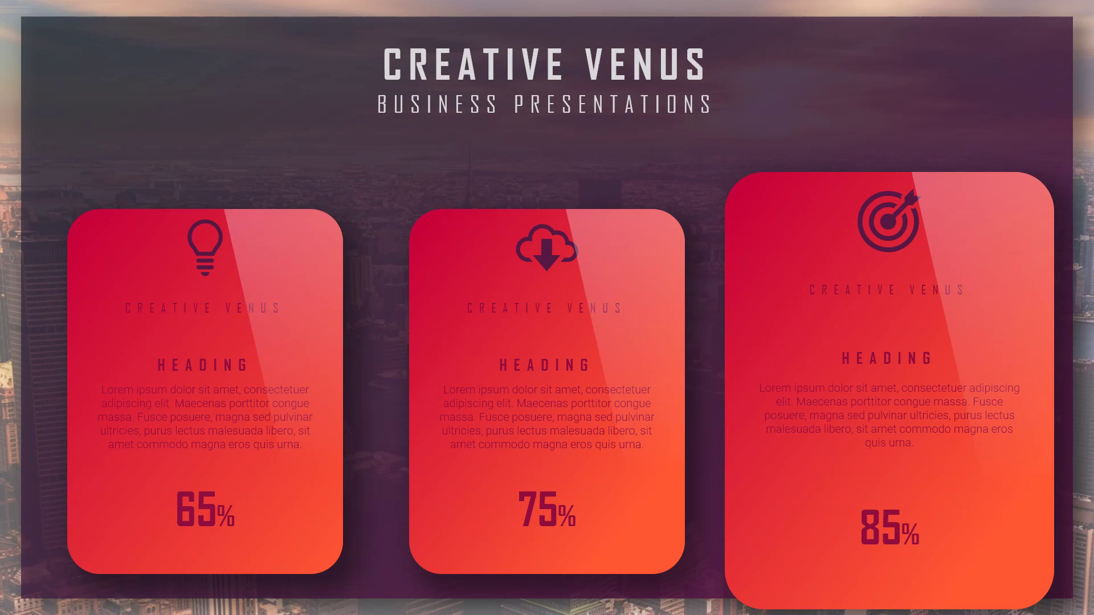
key("Right")
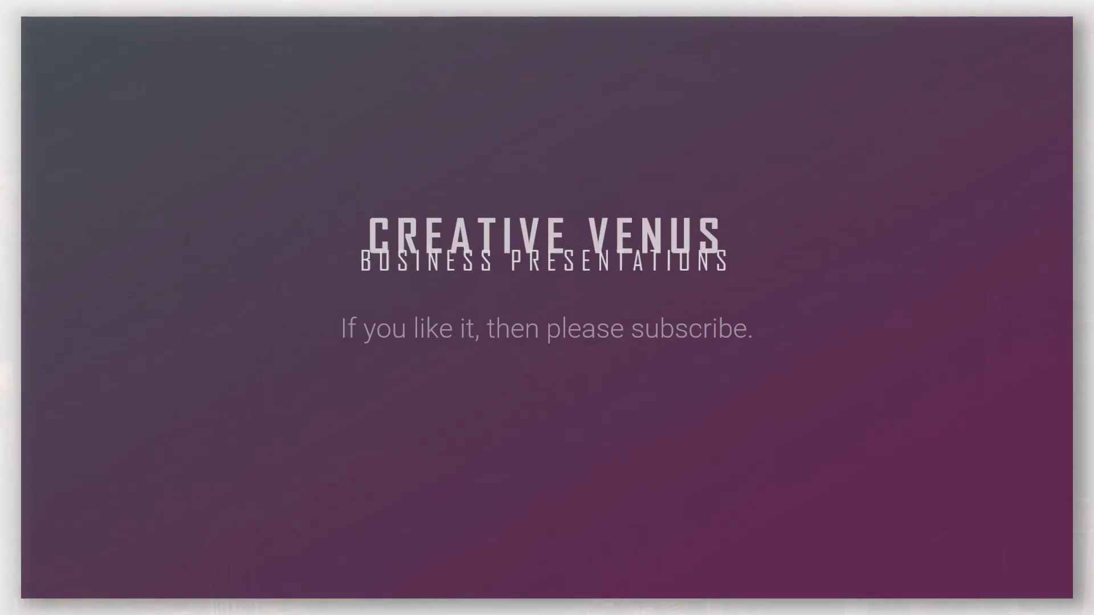